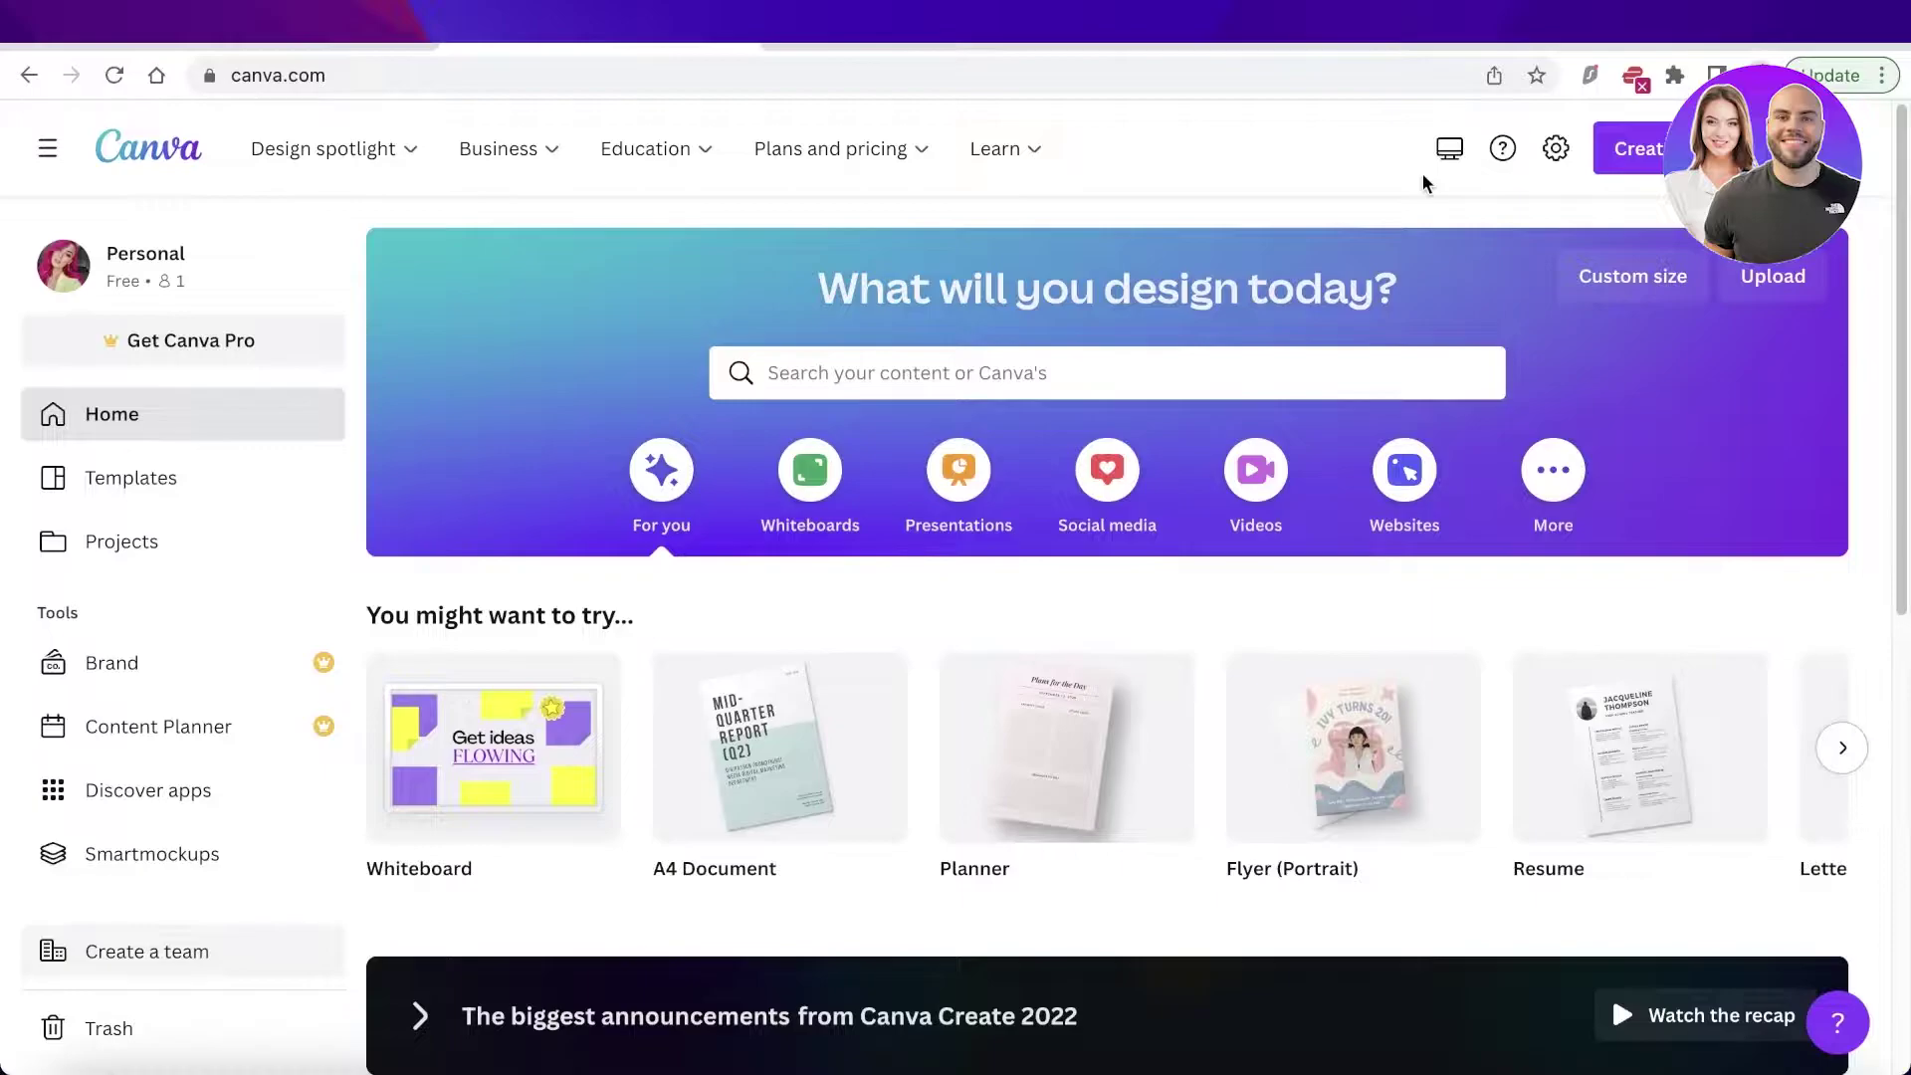
Switch to Etsy and examine the digital planner listings and prices across its home page.
{"action": "left_click", "coordinate": [941, 49]}
{"action": "scroll", "coordinate": [953, 338], "scroll_direction": "down", "scroll_amount": 5}
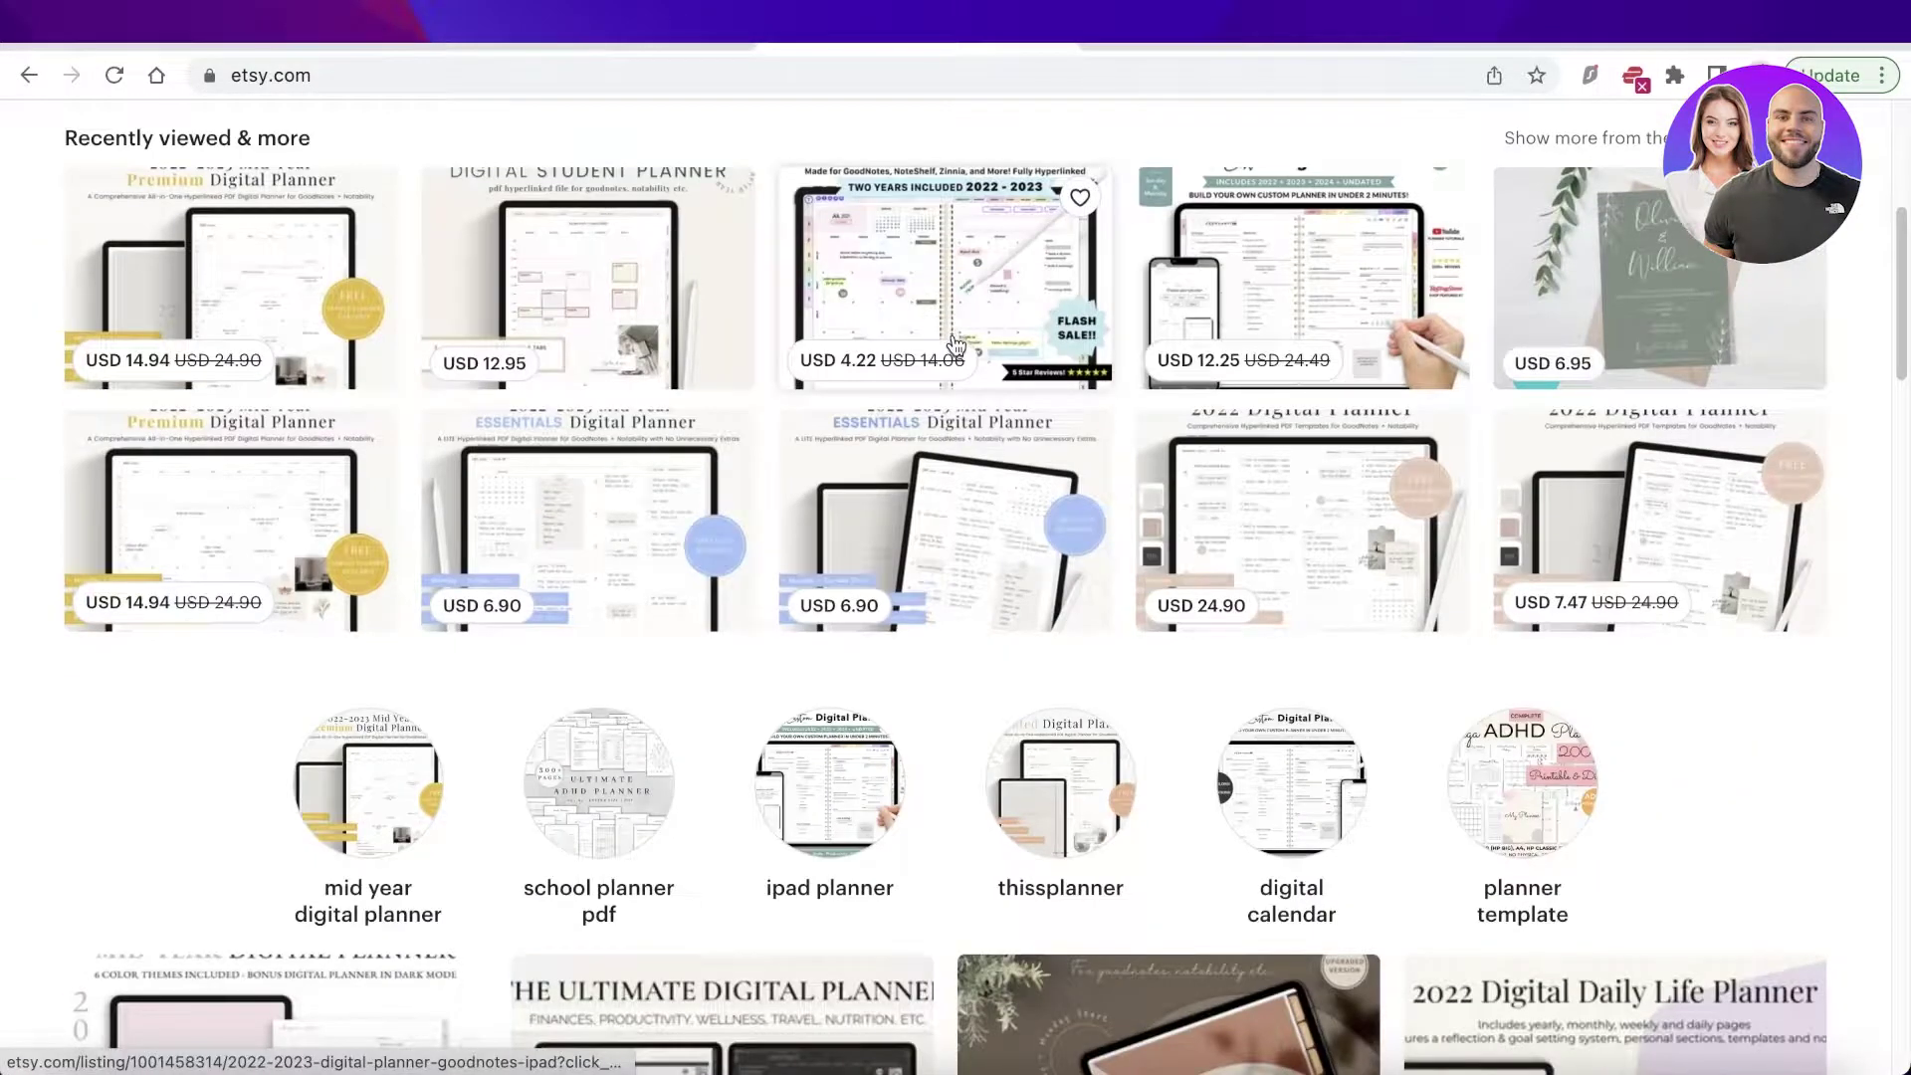
{"action": "scroll", "coordinate": [956, 344], "scroll_direction": "up", "scroll_amount": 3}
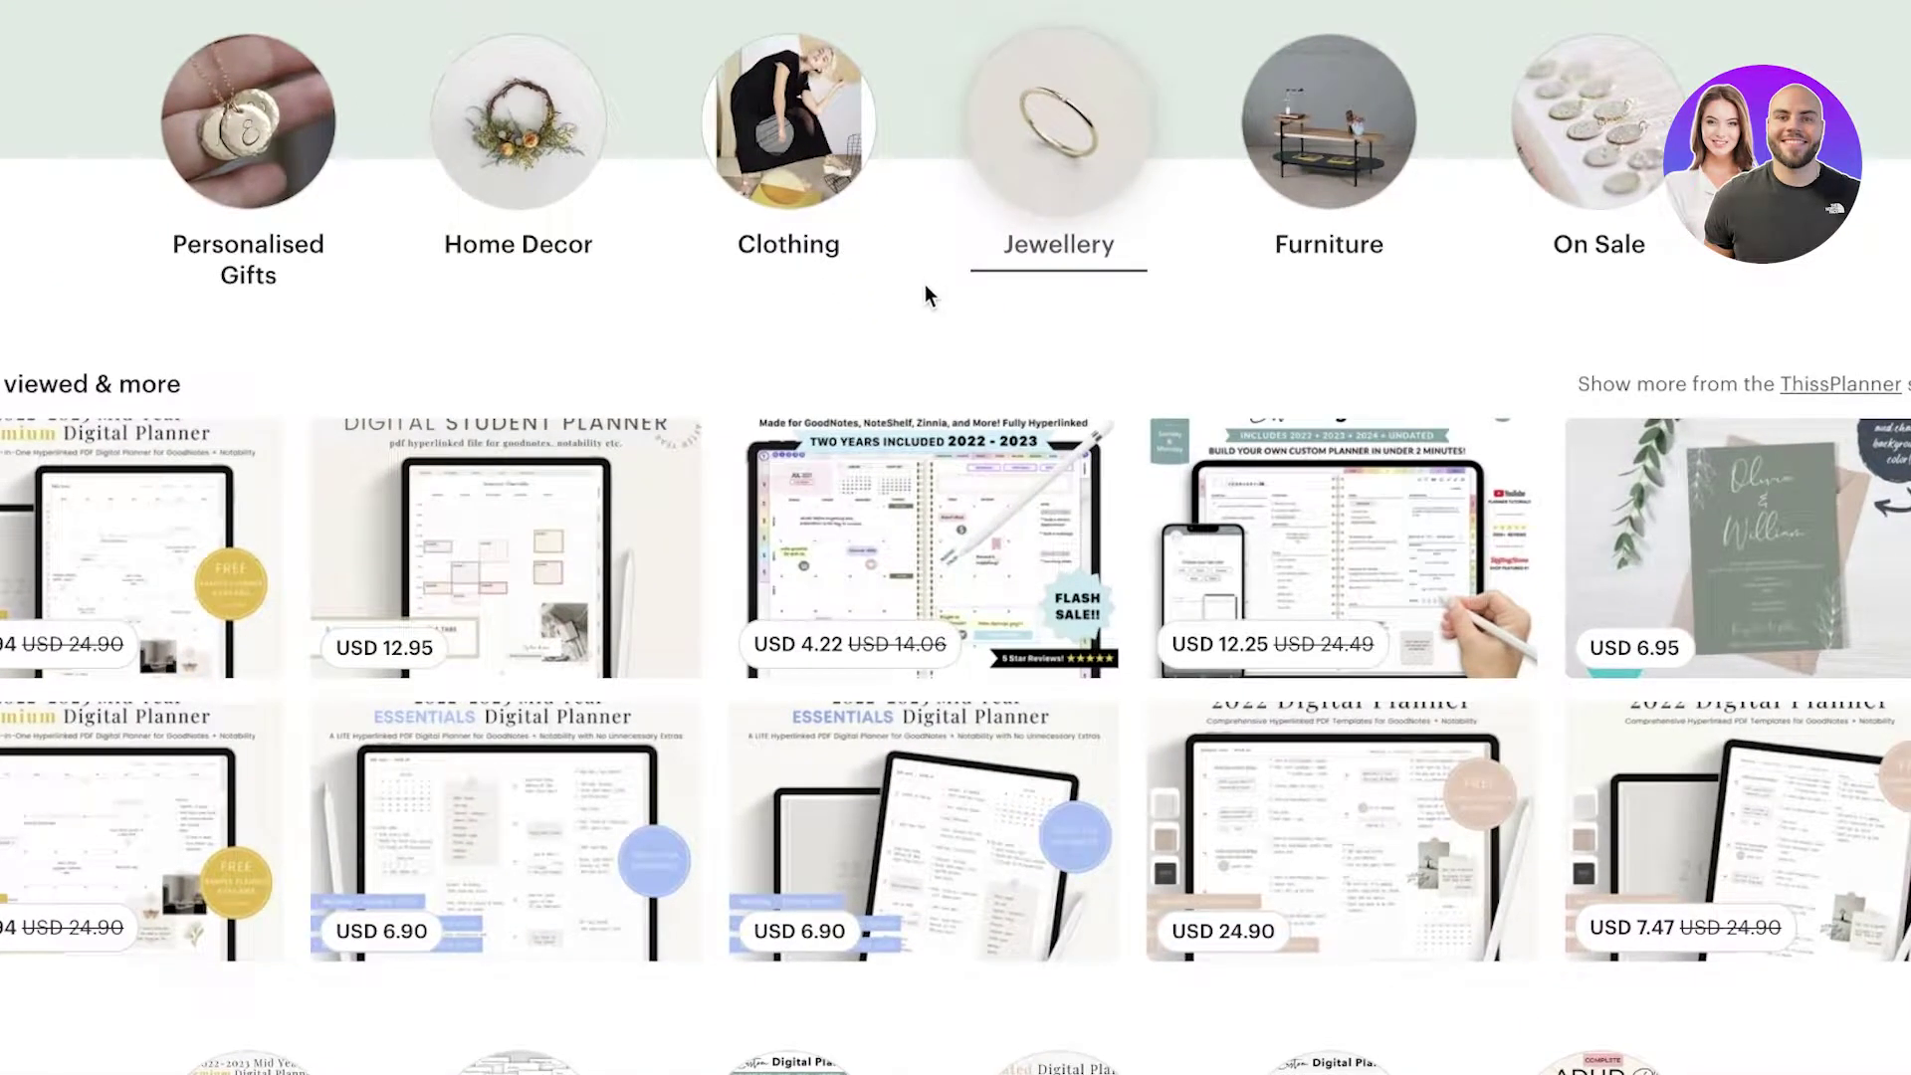
{"action": "scroll", "coordinate": [1125, 199], "scroll_direction": "down", "scroll_amount": 7}
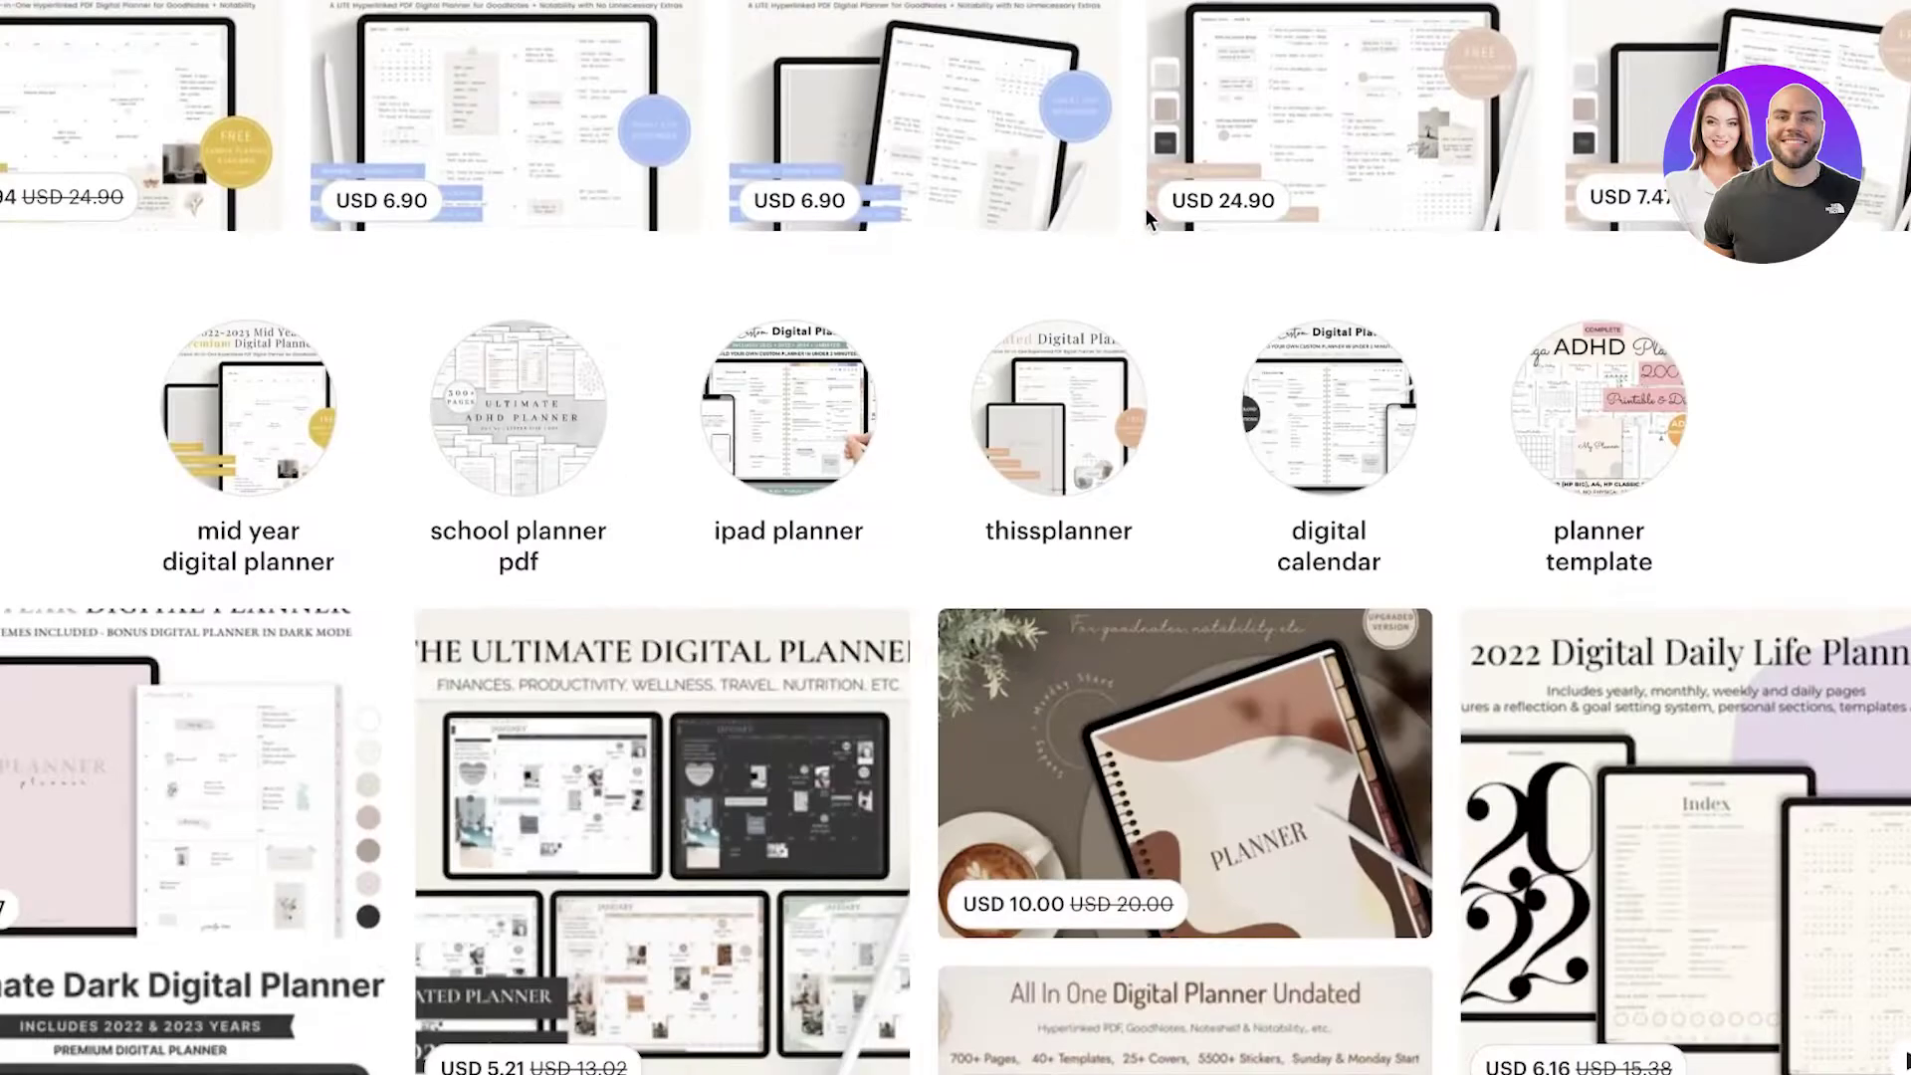
{"action": "scroll", "coordinate": [1145, 207], "scroll_direction": "up", "scroll_amount": 4}
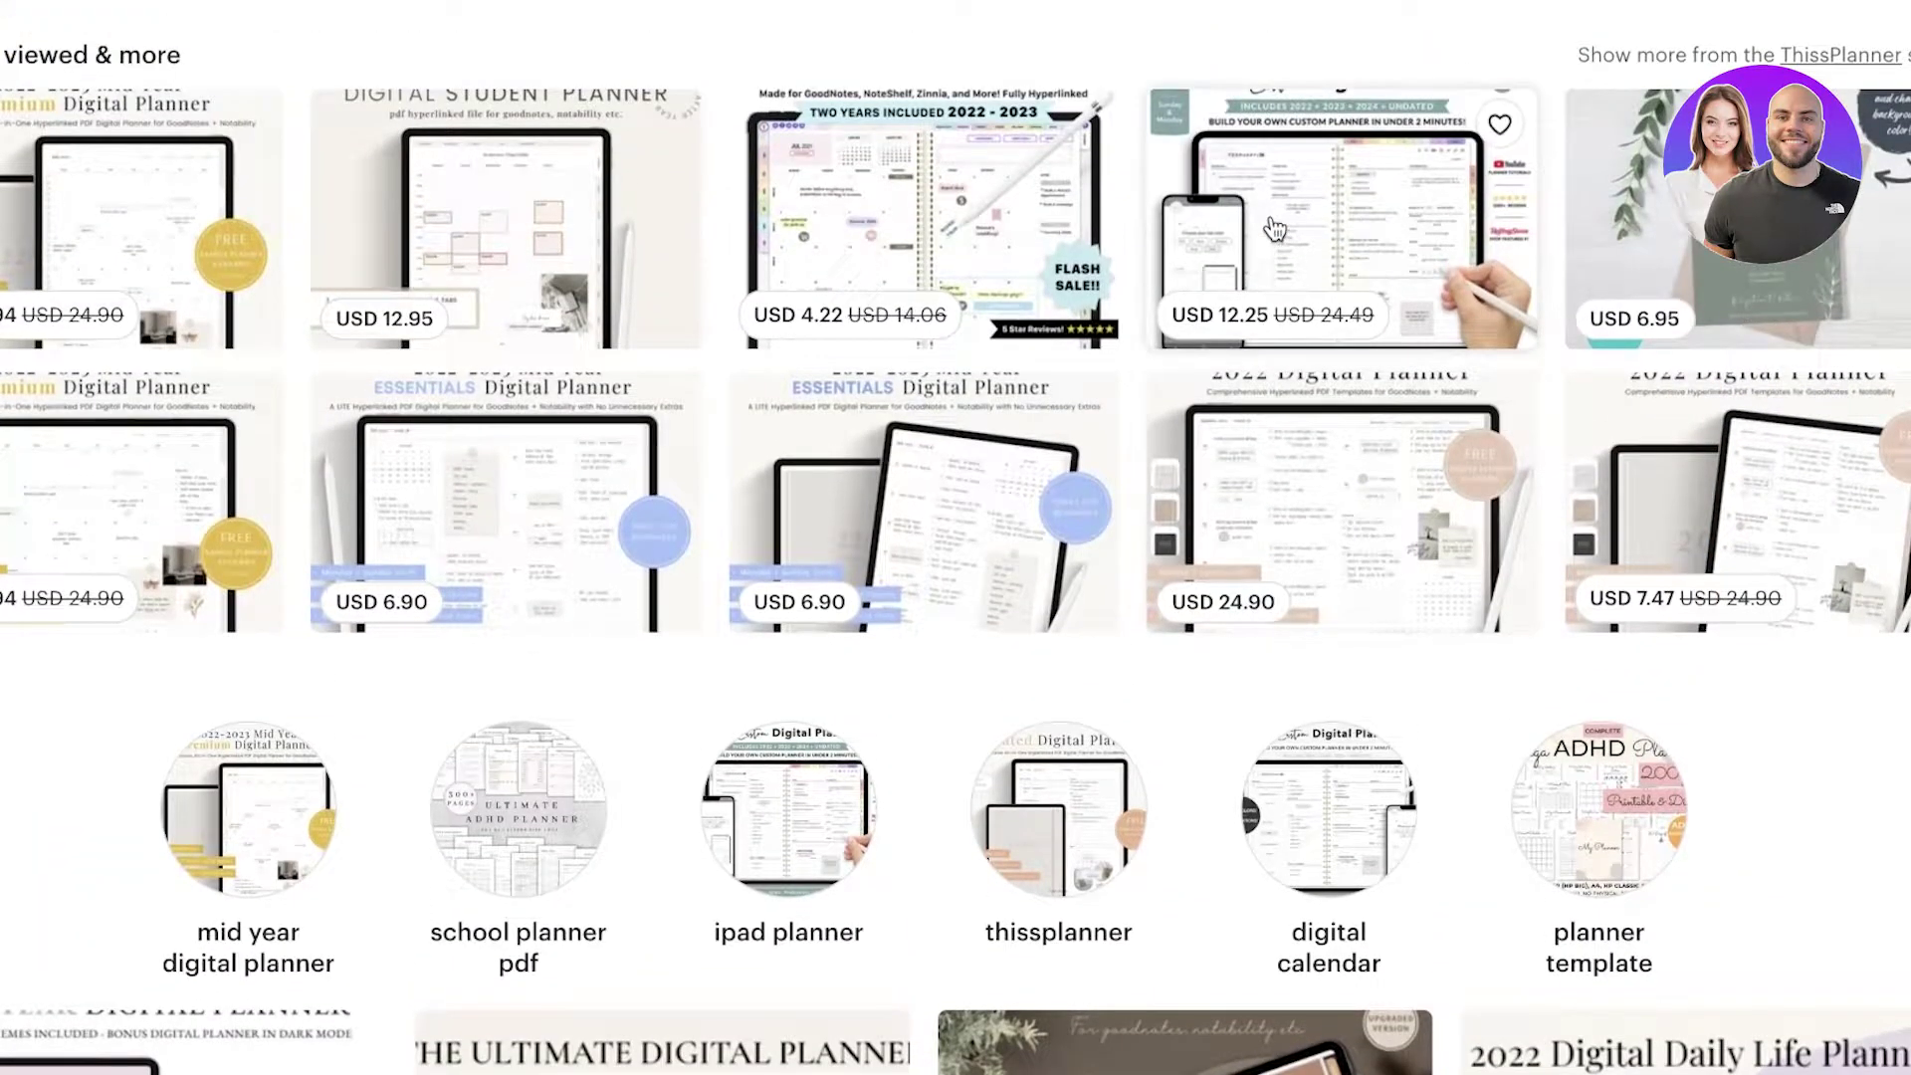
{"action": "scroll", "coordinate": [1125, 249], "scroll_direction": "down", "scroll_amount": 7}
{"action": "scroll", "coordinate": [787, 279], "scroll_direction": "up", "scroll_amount": 3}
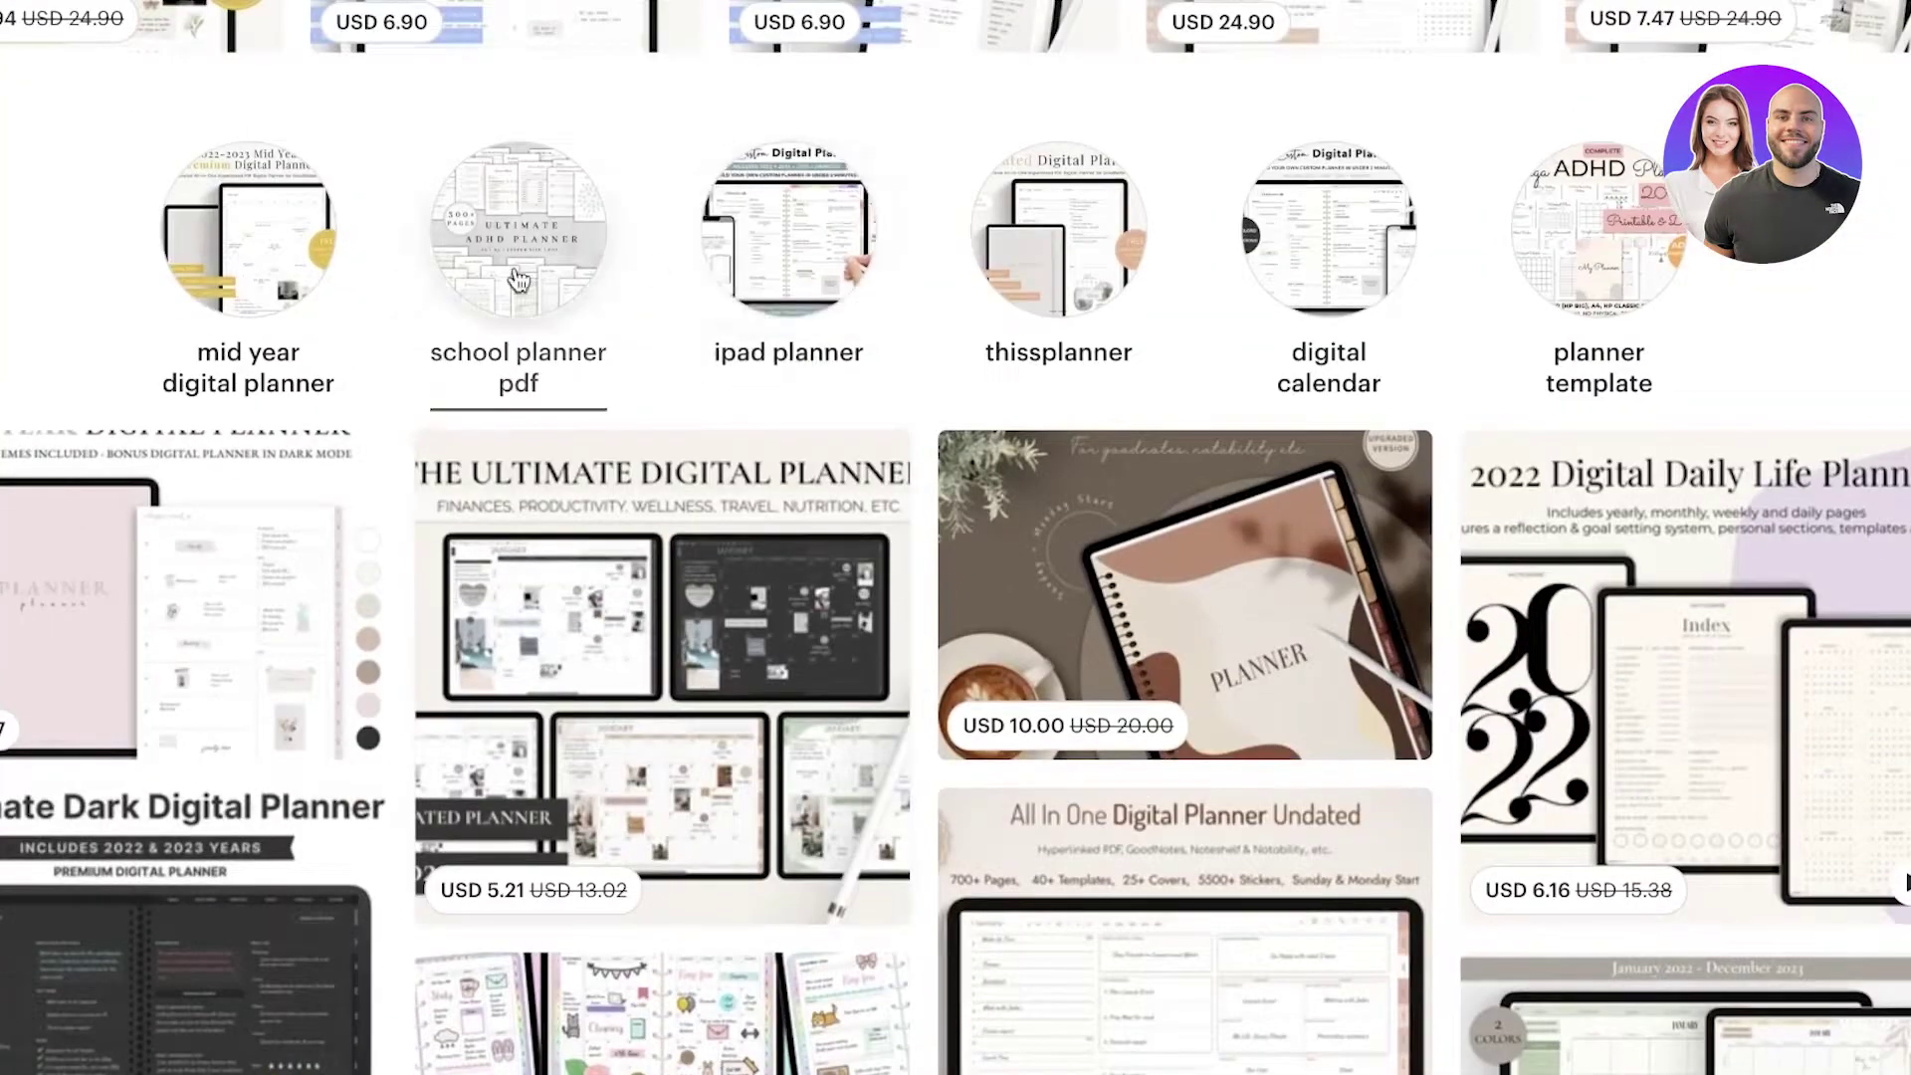
{"action": "scroll", "coordinate": [481, 261], "scroll_direction": "down", "scroll_amount": 2}
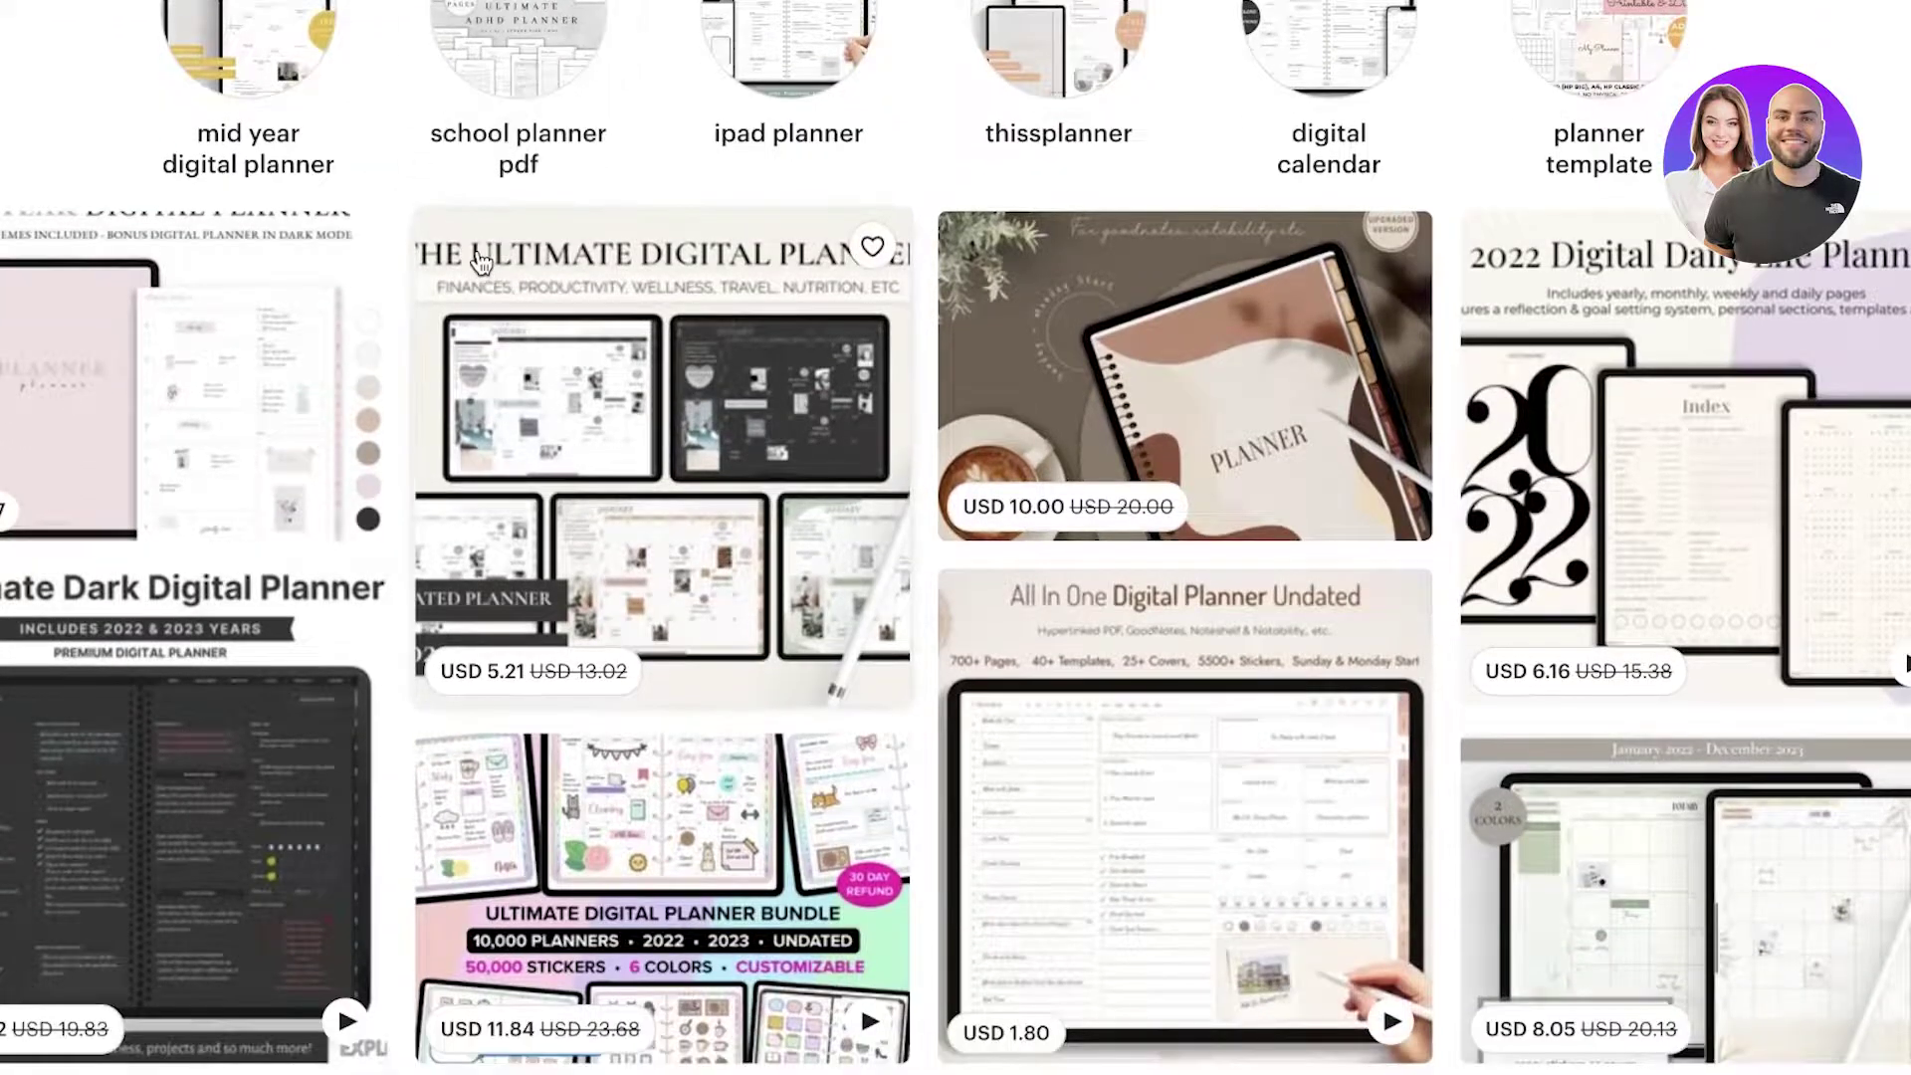
{"action": "scroll", "coordinate": [481, 260], "scroll_direction": "down", "scroll_amount": 4}
{"action": "scroll", "coordinate": [481, 260], "scroll_direction": "down", "scroll_amount": 8}
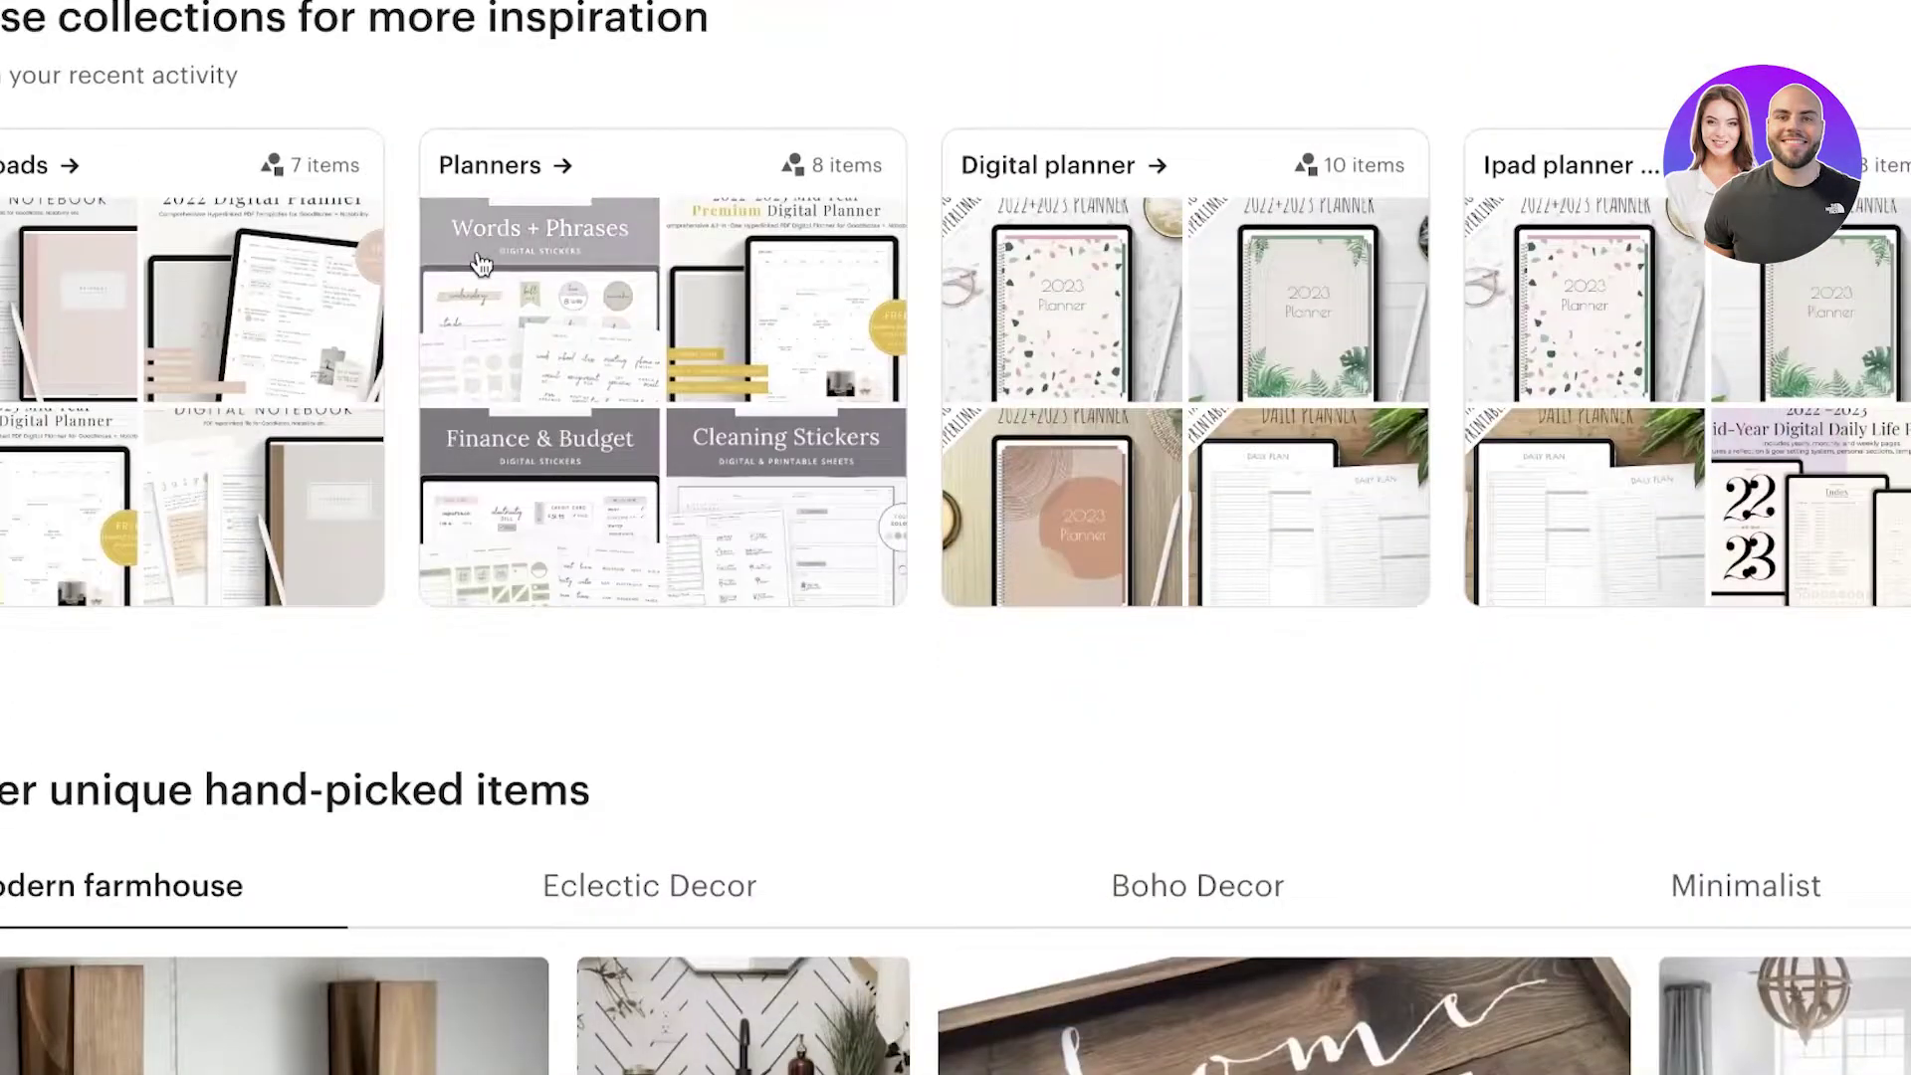
{"action": "scroll", "coordinate": [478, 267], "scroll_direction": "down", "scroll_amount": 10}
{"action": "scroll", "coordinate": [478, 269], "scroll_direction": "up", "scroll_amount": 8}
{"action": "scroll", "coordinate": [476, 269], "scroll_direction": "up", "scroll_amount": 20}
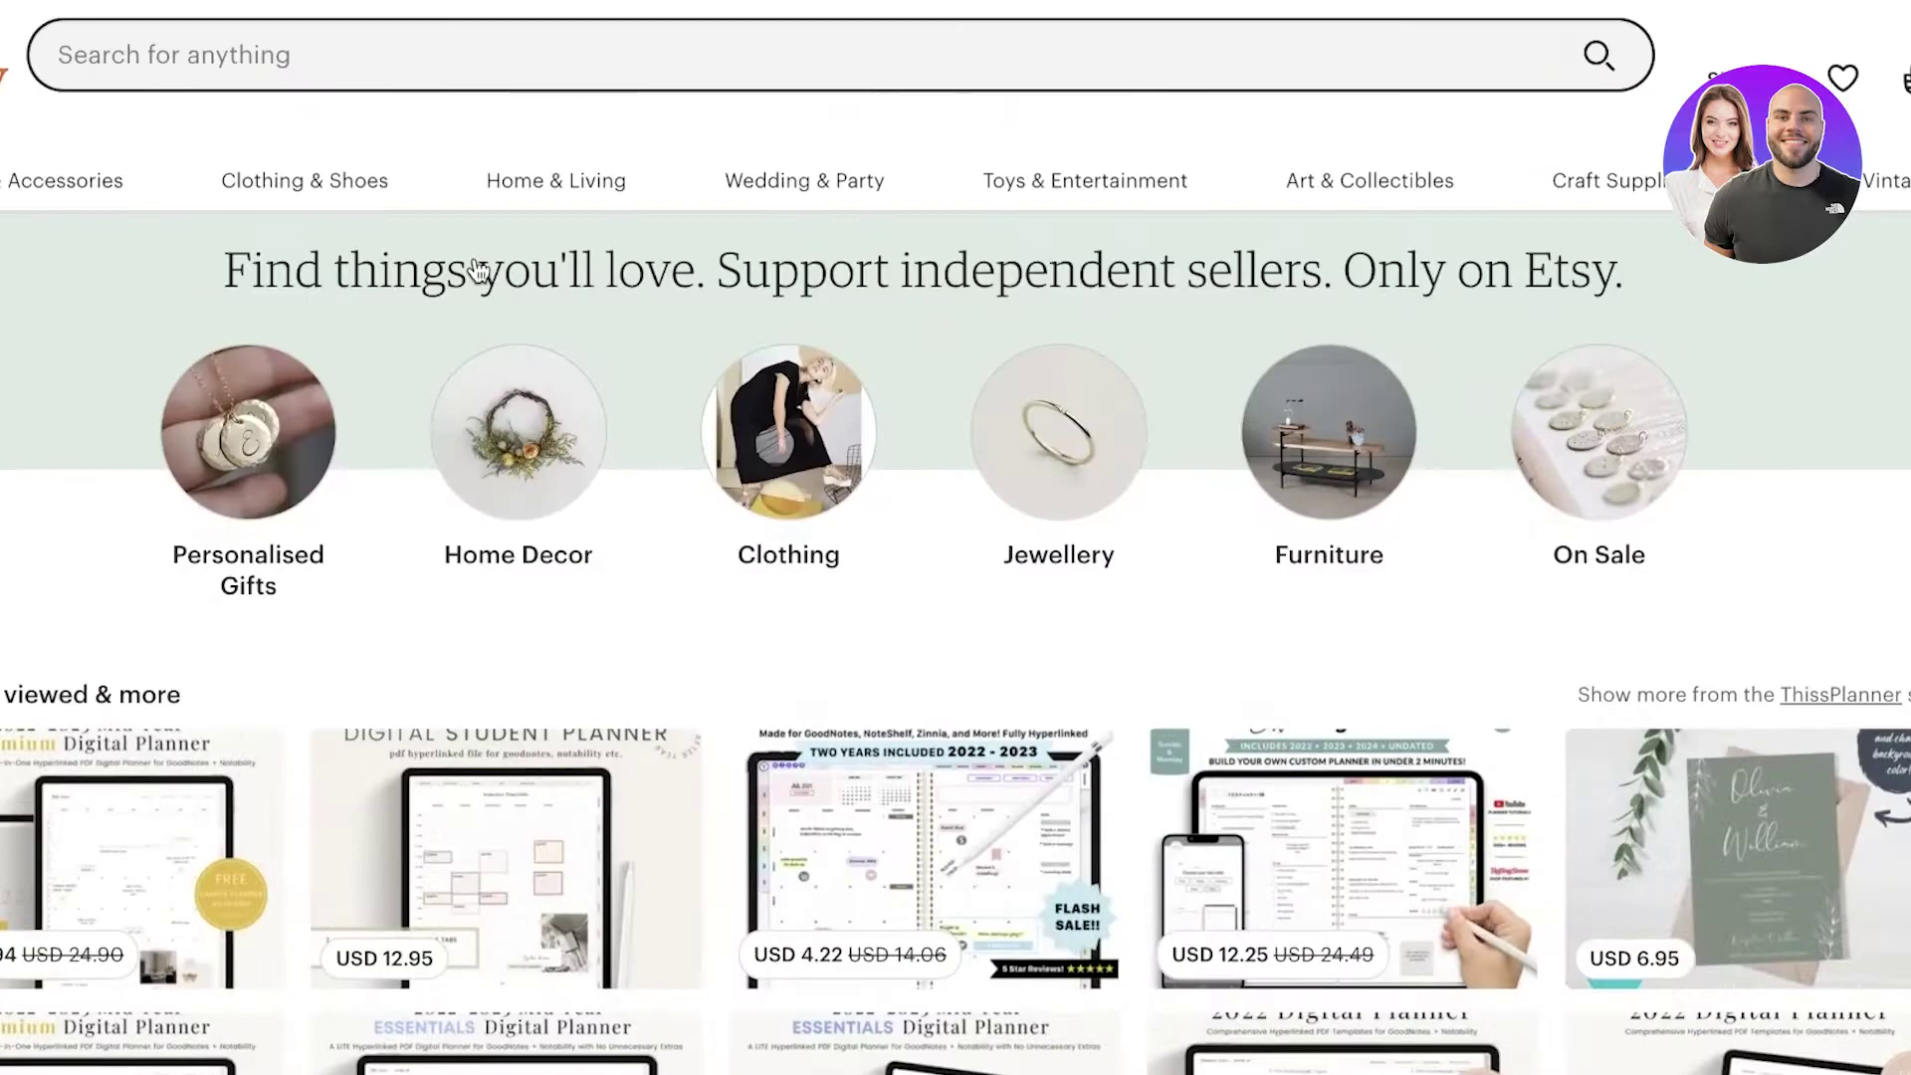
{"action": "scroll", "coordinate": [468, 271], "scroll_direction": "down", "scroll_amount": 4}
{"action": "scroll", "coordinate": [468, 270], "scroll_direction": "up", "scroll_amount": 1}
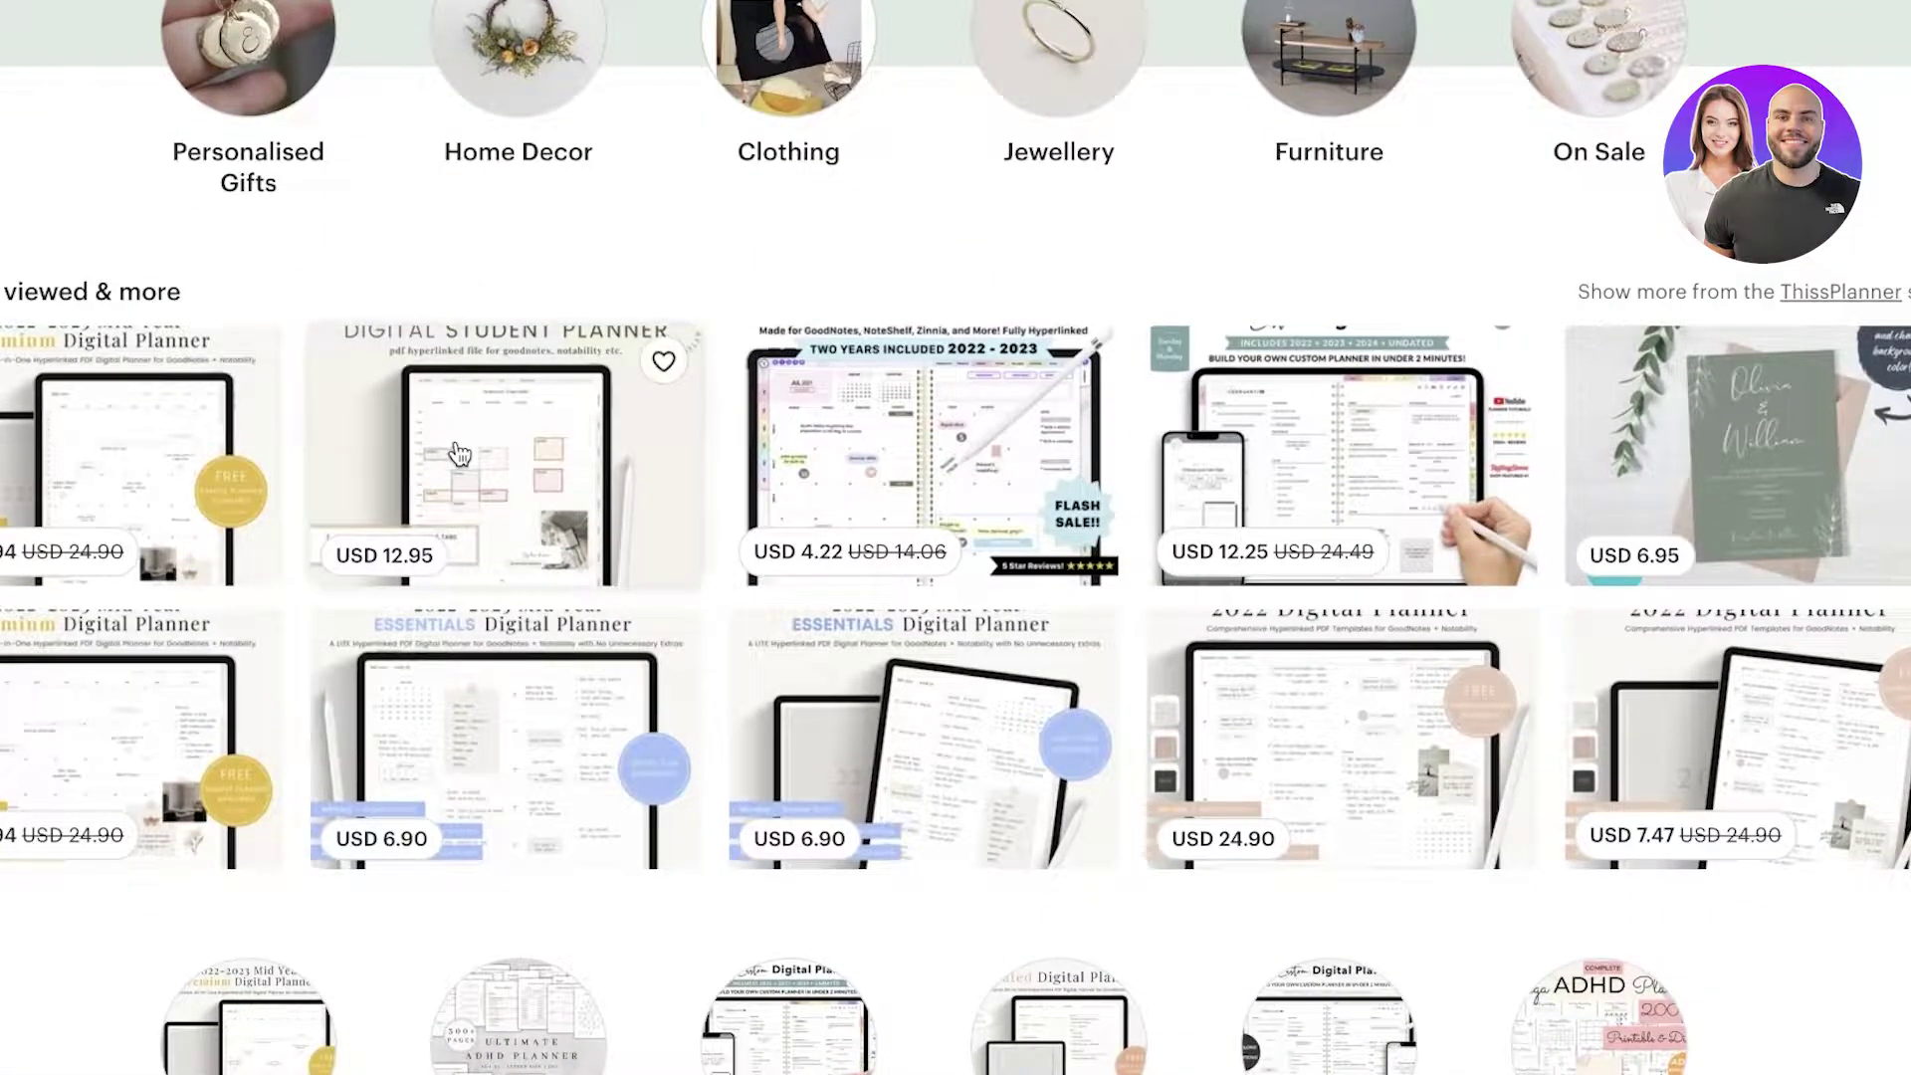
{"action": "scroll", "coordinate": [458, 448], "scroll_direction": "up", "scroll_amount": 4}
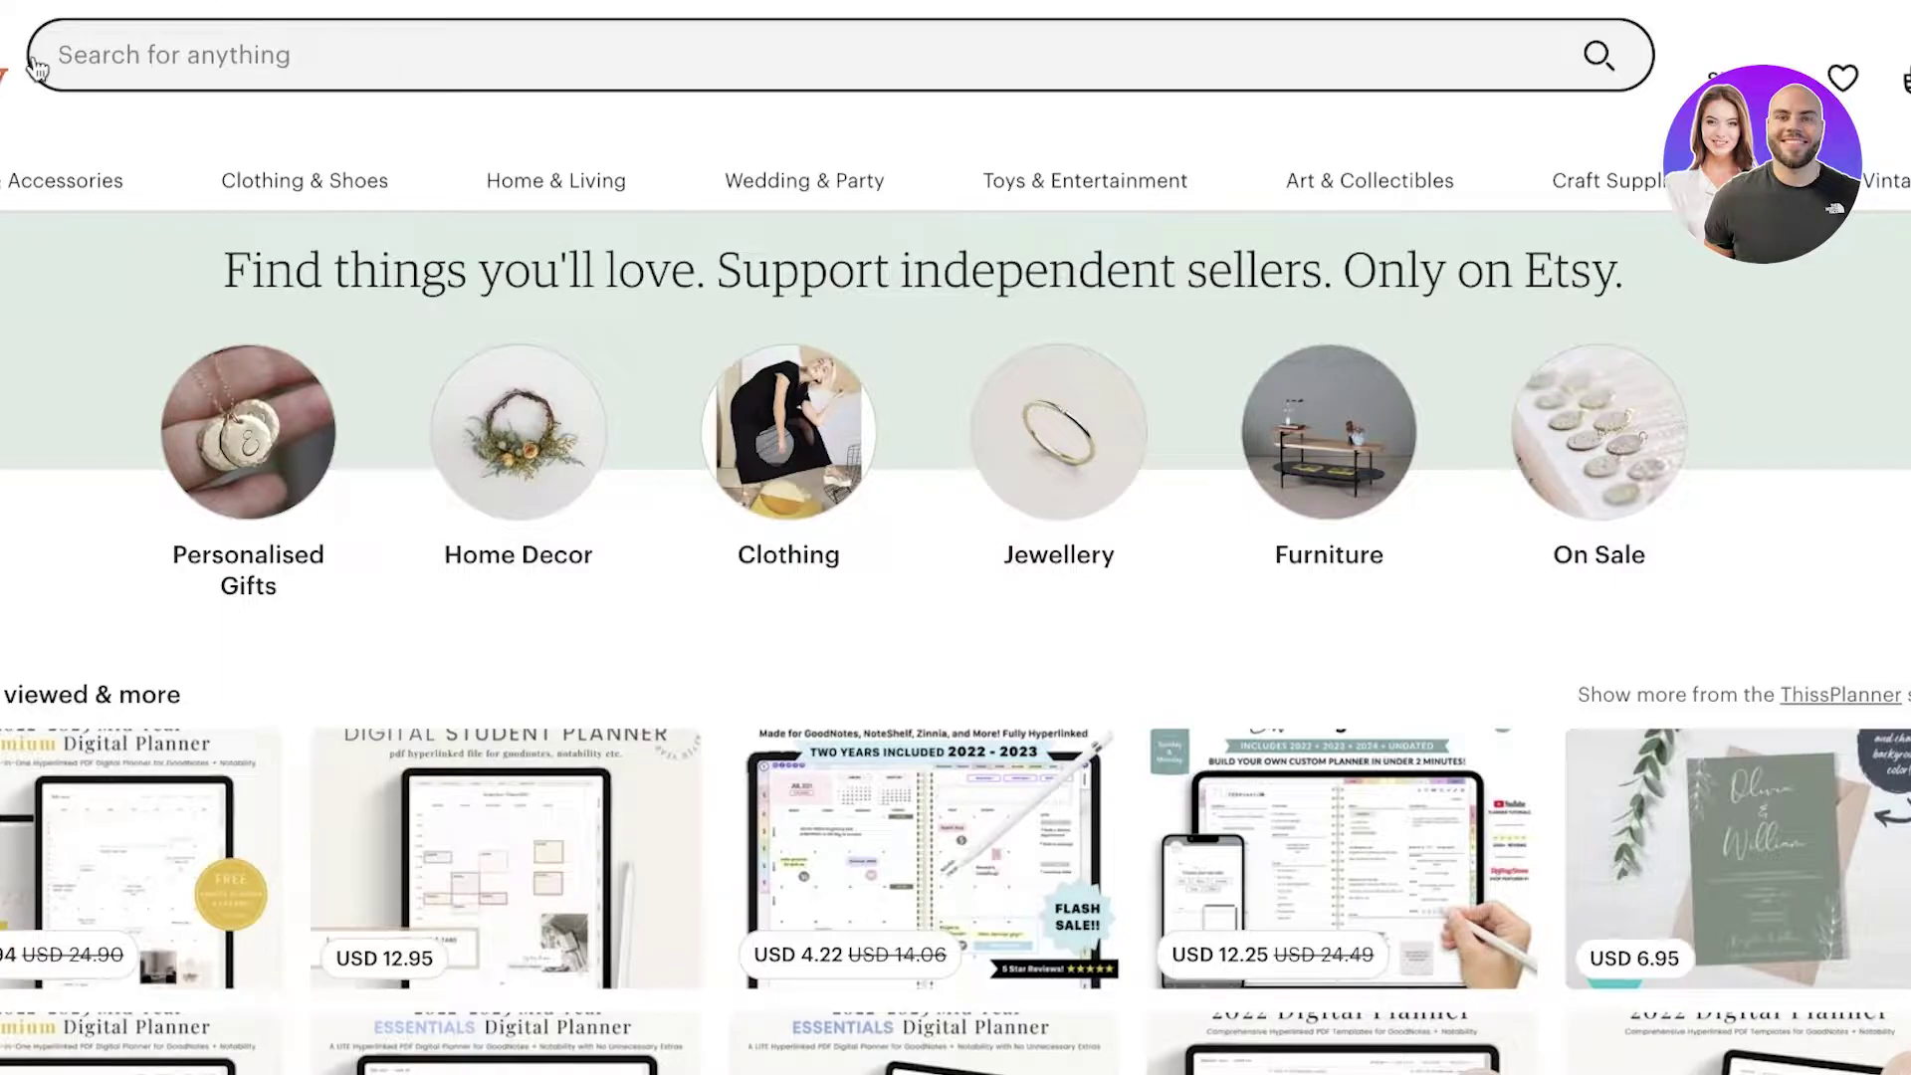
Search Etsy for "digital planner".
{"action": "left_click", "coordinate": [136, 41]}
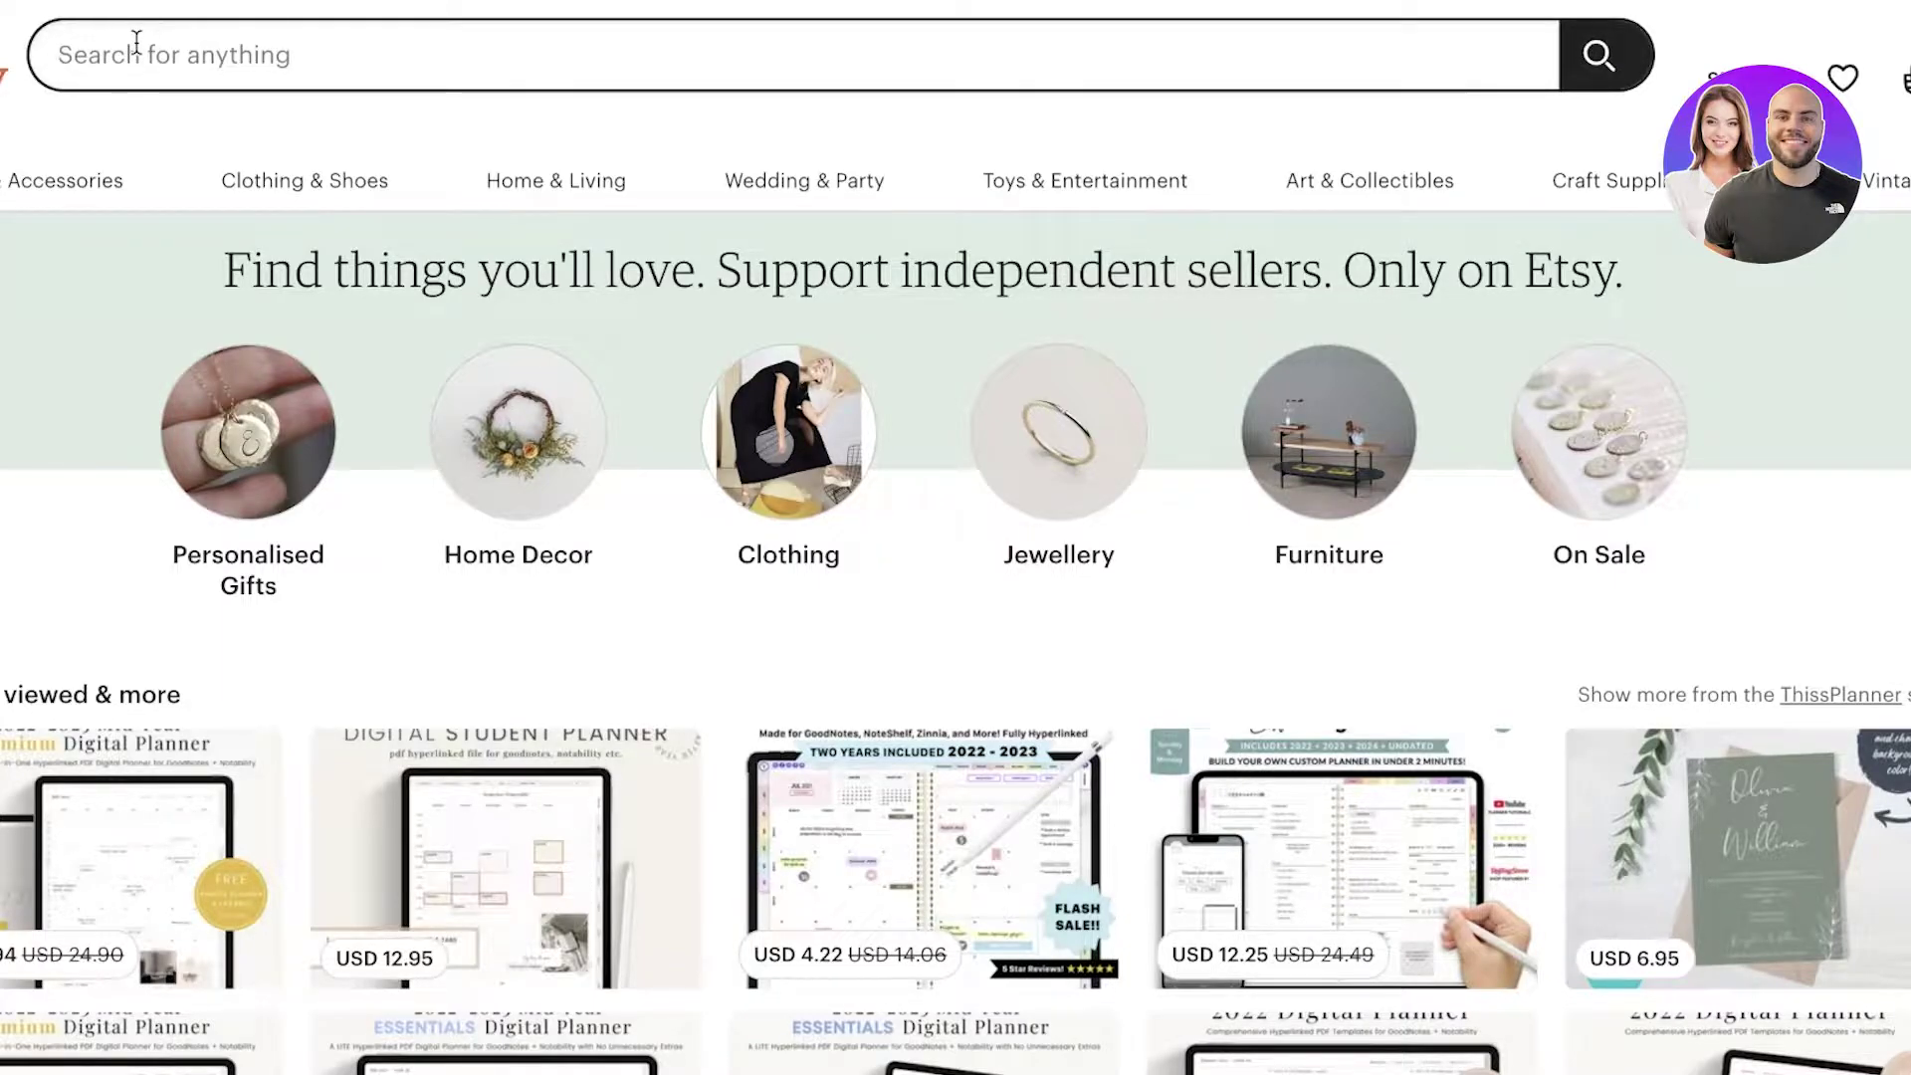
{"action": "type", "text": "digital"}
{"action": "left_click", "coordinate": [124, 179]}
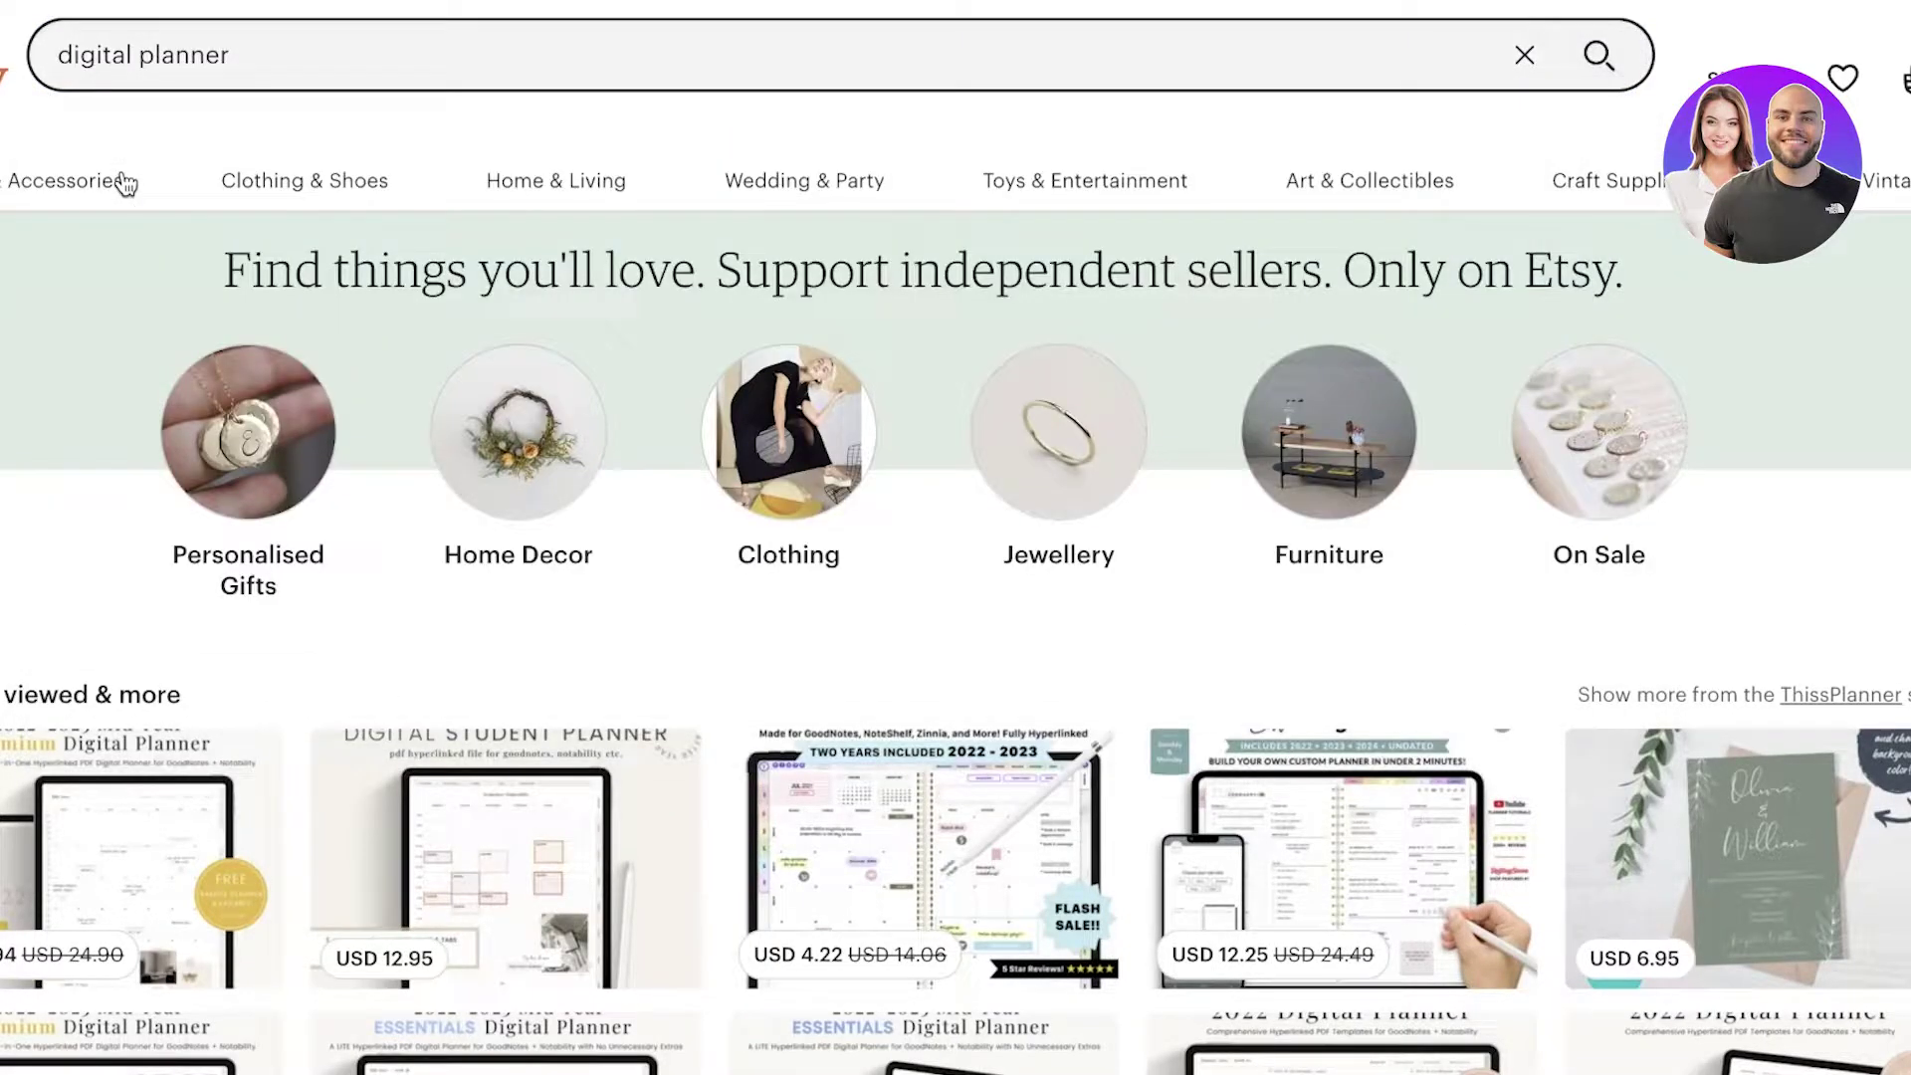
Examine the designs, prices and review counts of the digital planner listings in the search results.
{"action": "scroll", "coordinate": [634, 418], "scroll_direction": "down", "scroll_amount": 1}
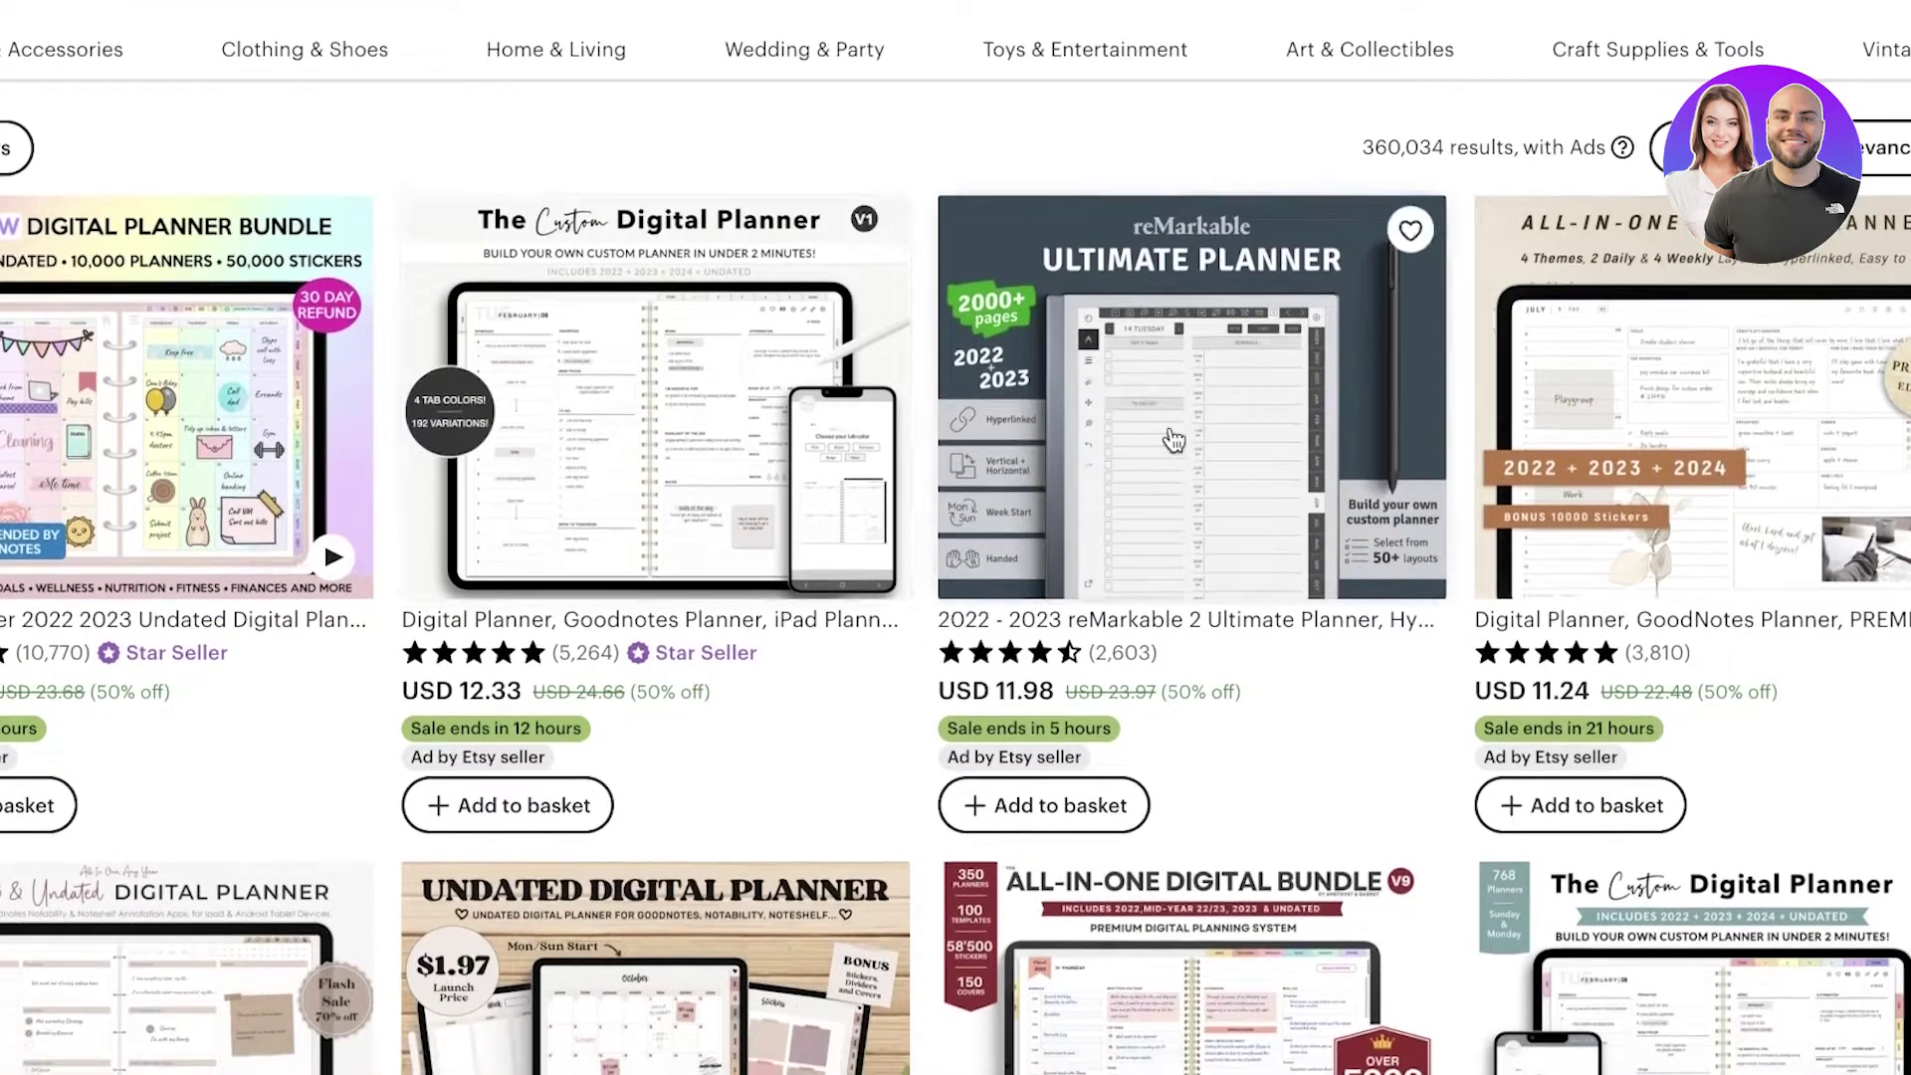
{"action": "scroll", "coordinate": [1190, 426], "scroll_direction": "down", "scroll_amount": 3}
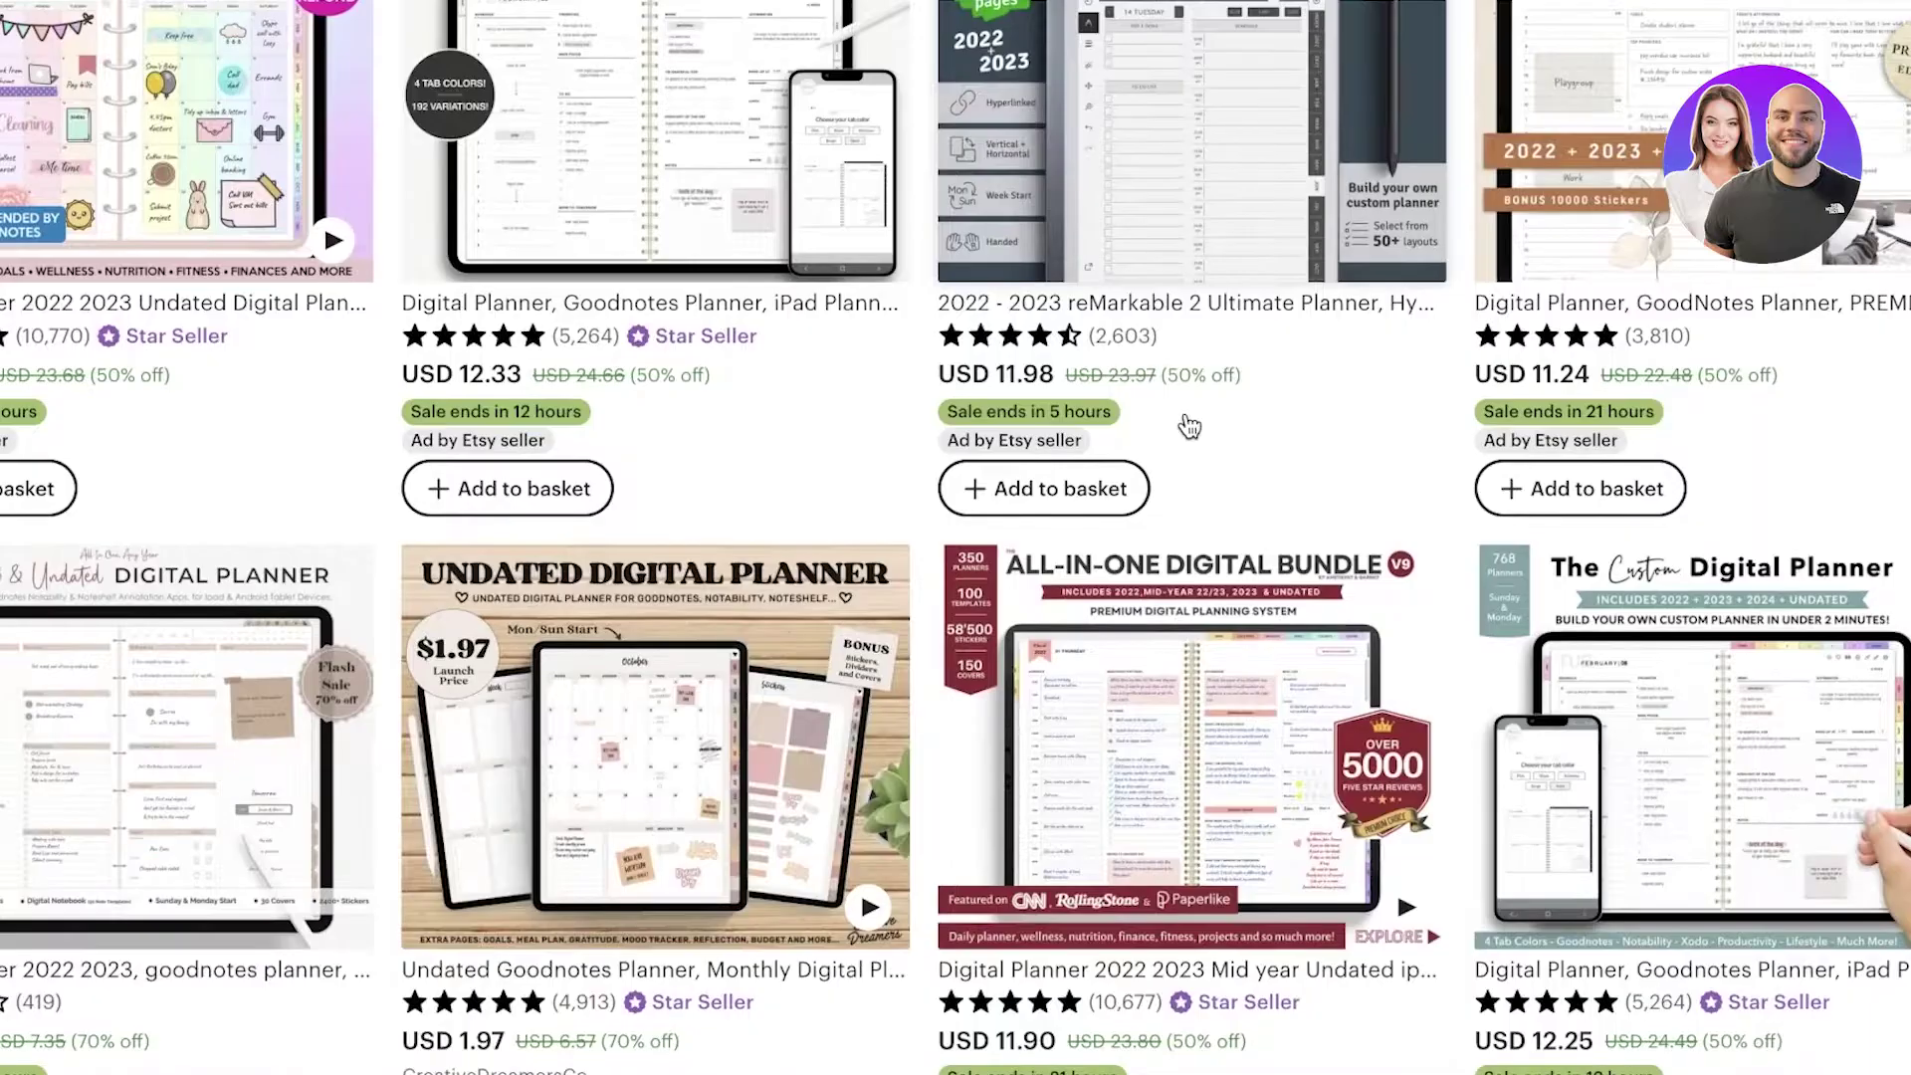
{"action": "scroll", "coordinate": [1190, 426], "scroll_direction": "down", "scroll_amount": 6}
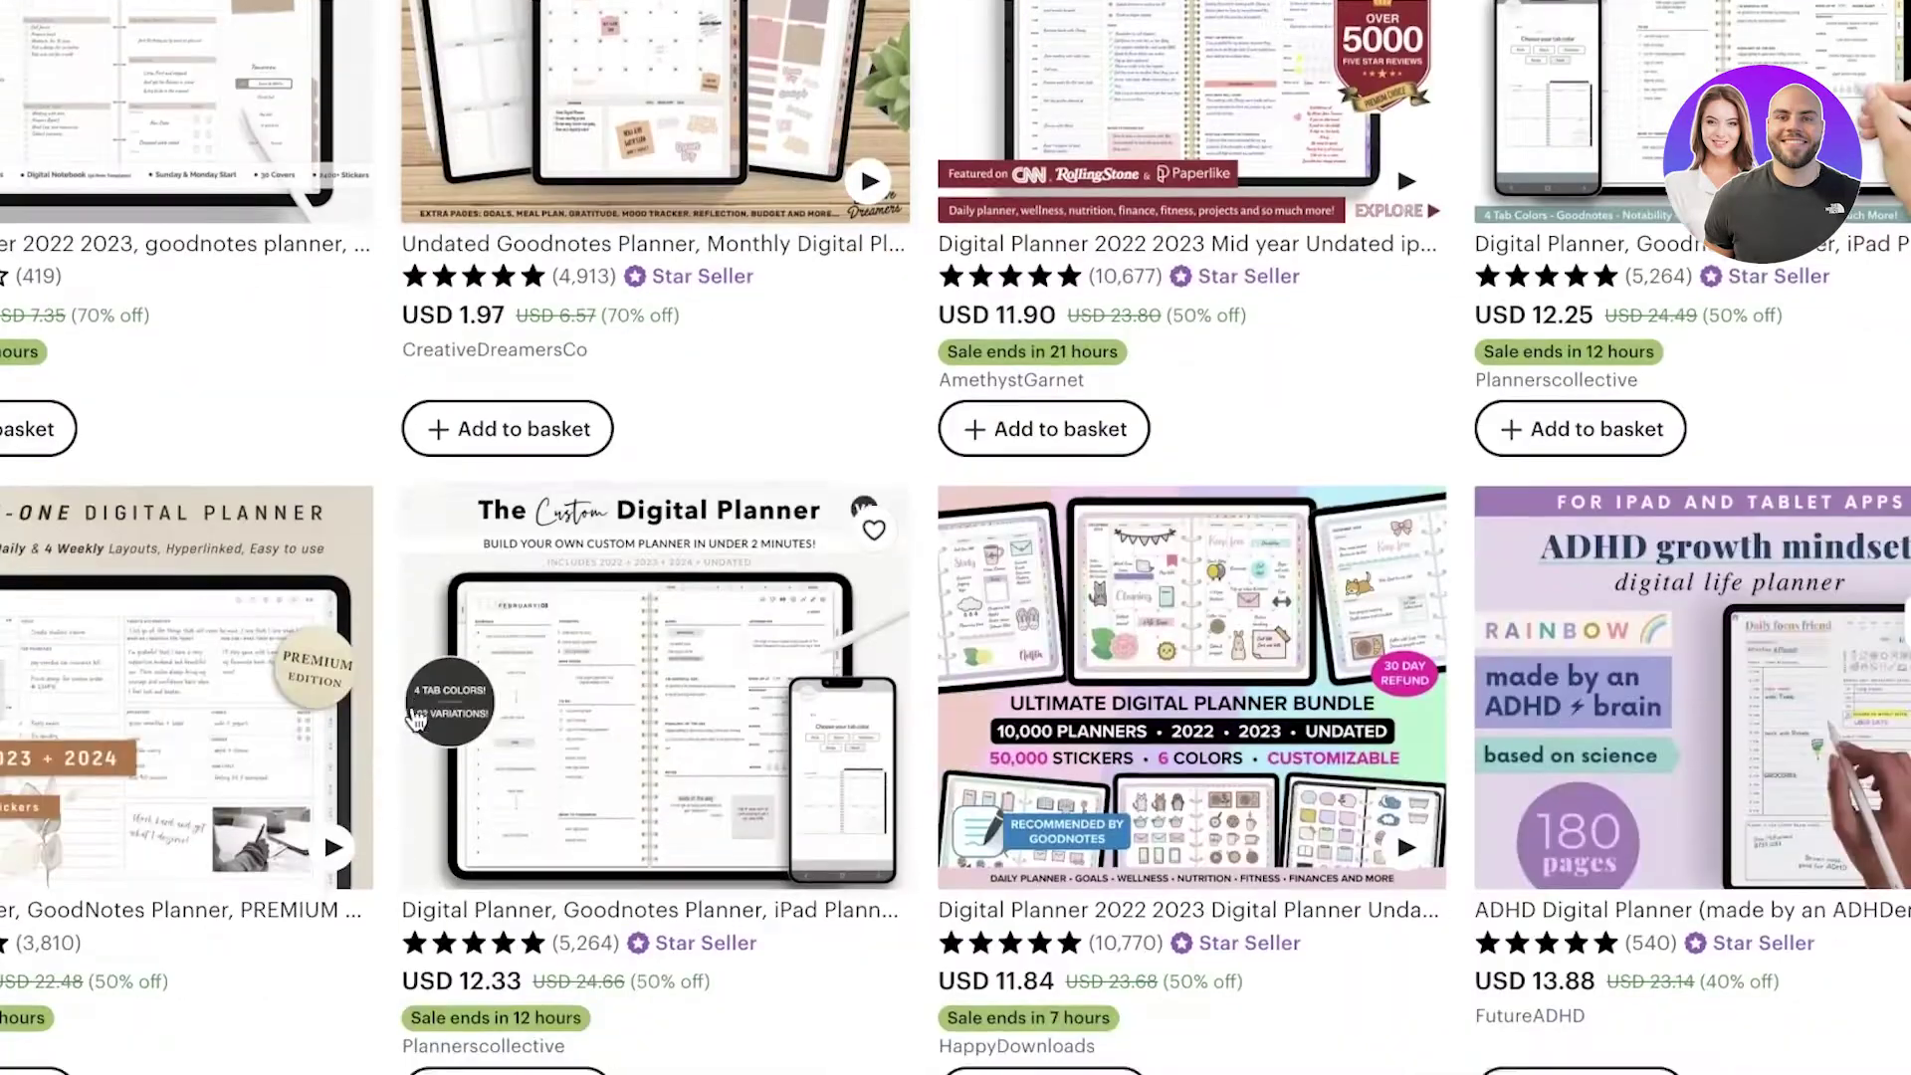
{"action": "scroll", "coordinate": [562, 607], "scroll_direction": "down", "scroll_amount": 7}
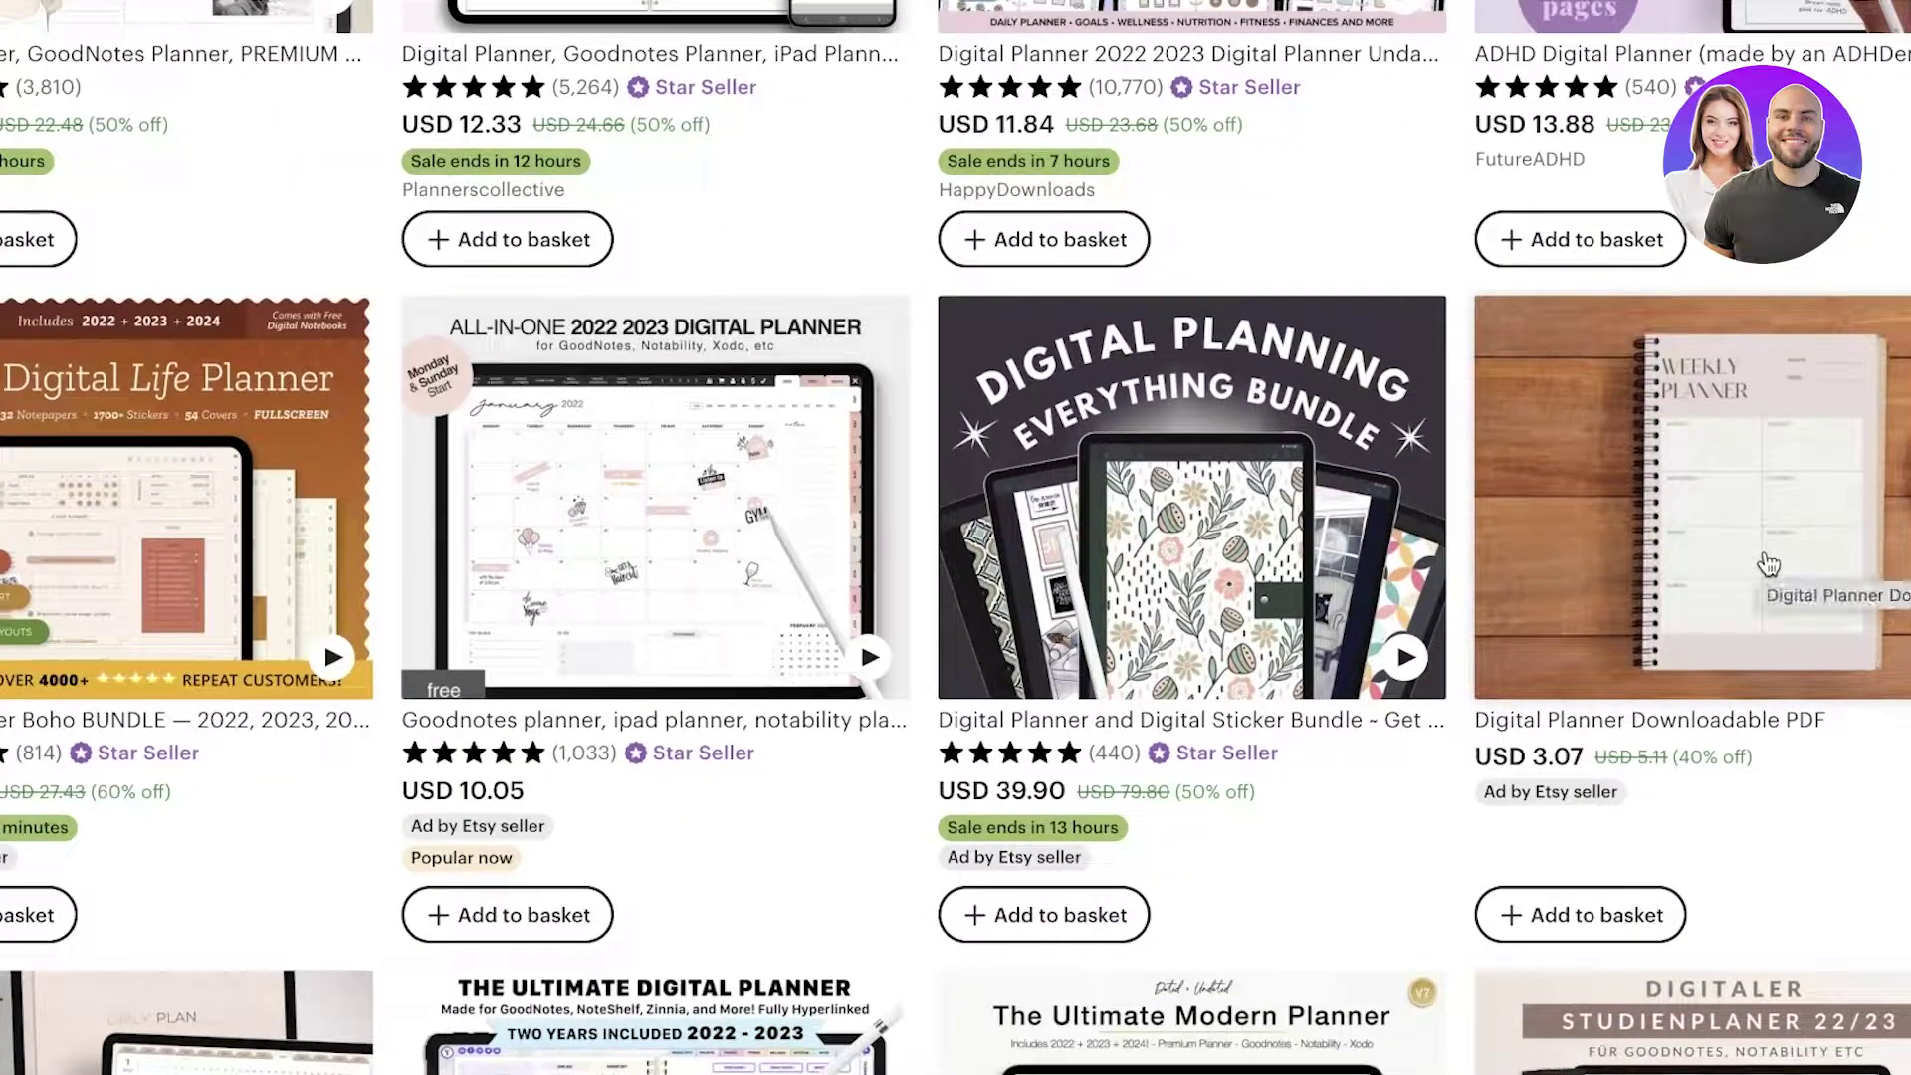
{"action": "mouse_move", "coordinate": [536, 534]}
{"action": "scroll", "coordinate": [535, 534], "scroll_direction": "down", "scroll_amount": 1}
{"action": "scroll", "coordinate": [536, 534], "scroll_direction": "up", "scroll_amount": 15}
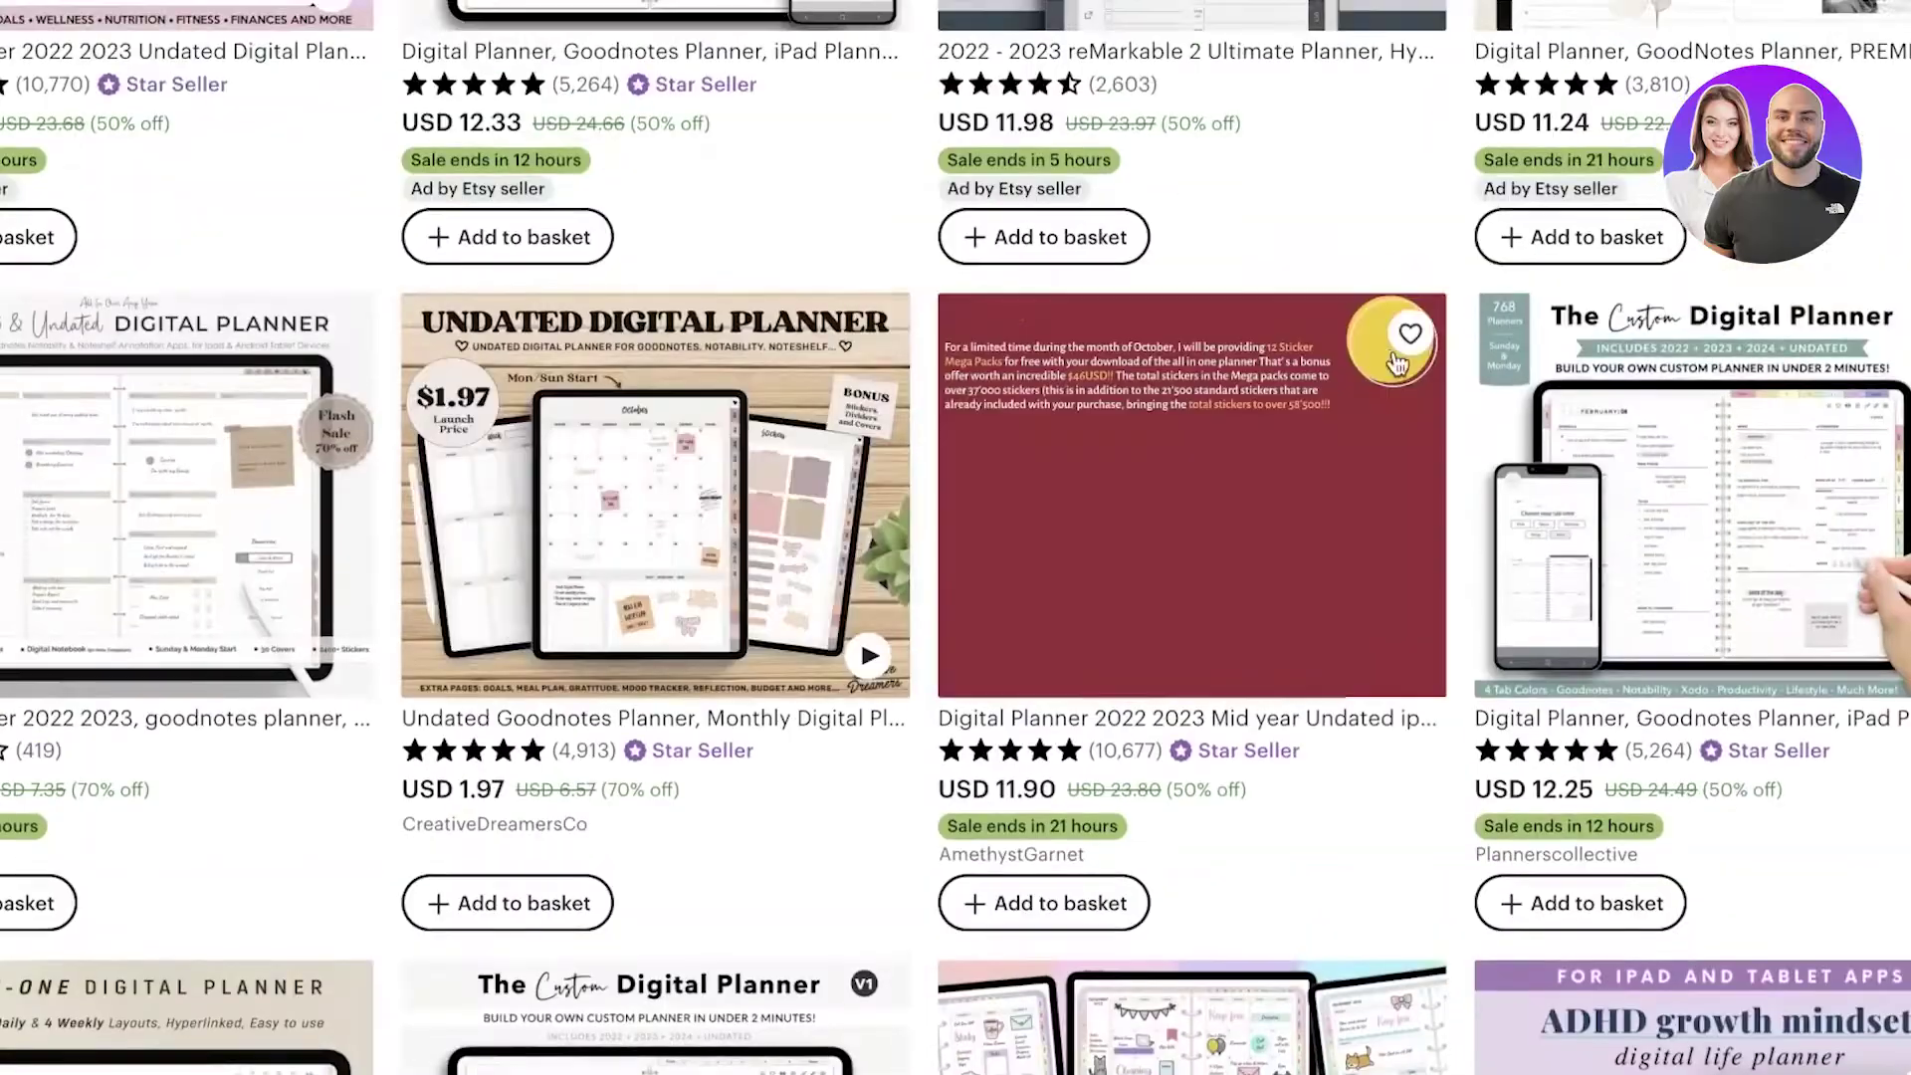
{"action": "scroll", "coordinate": [1259, 417], "scroll_direction": "up", "scroll_amount": 6}
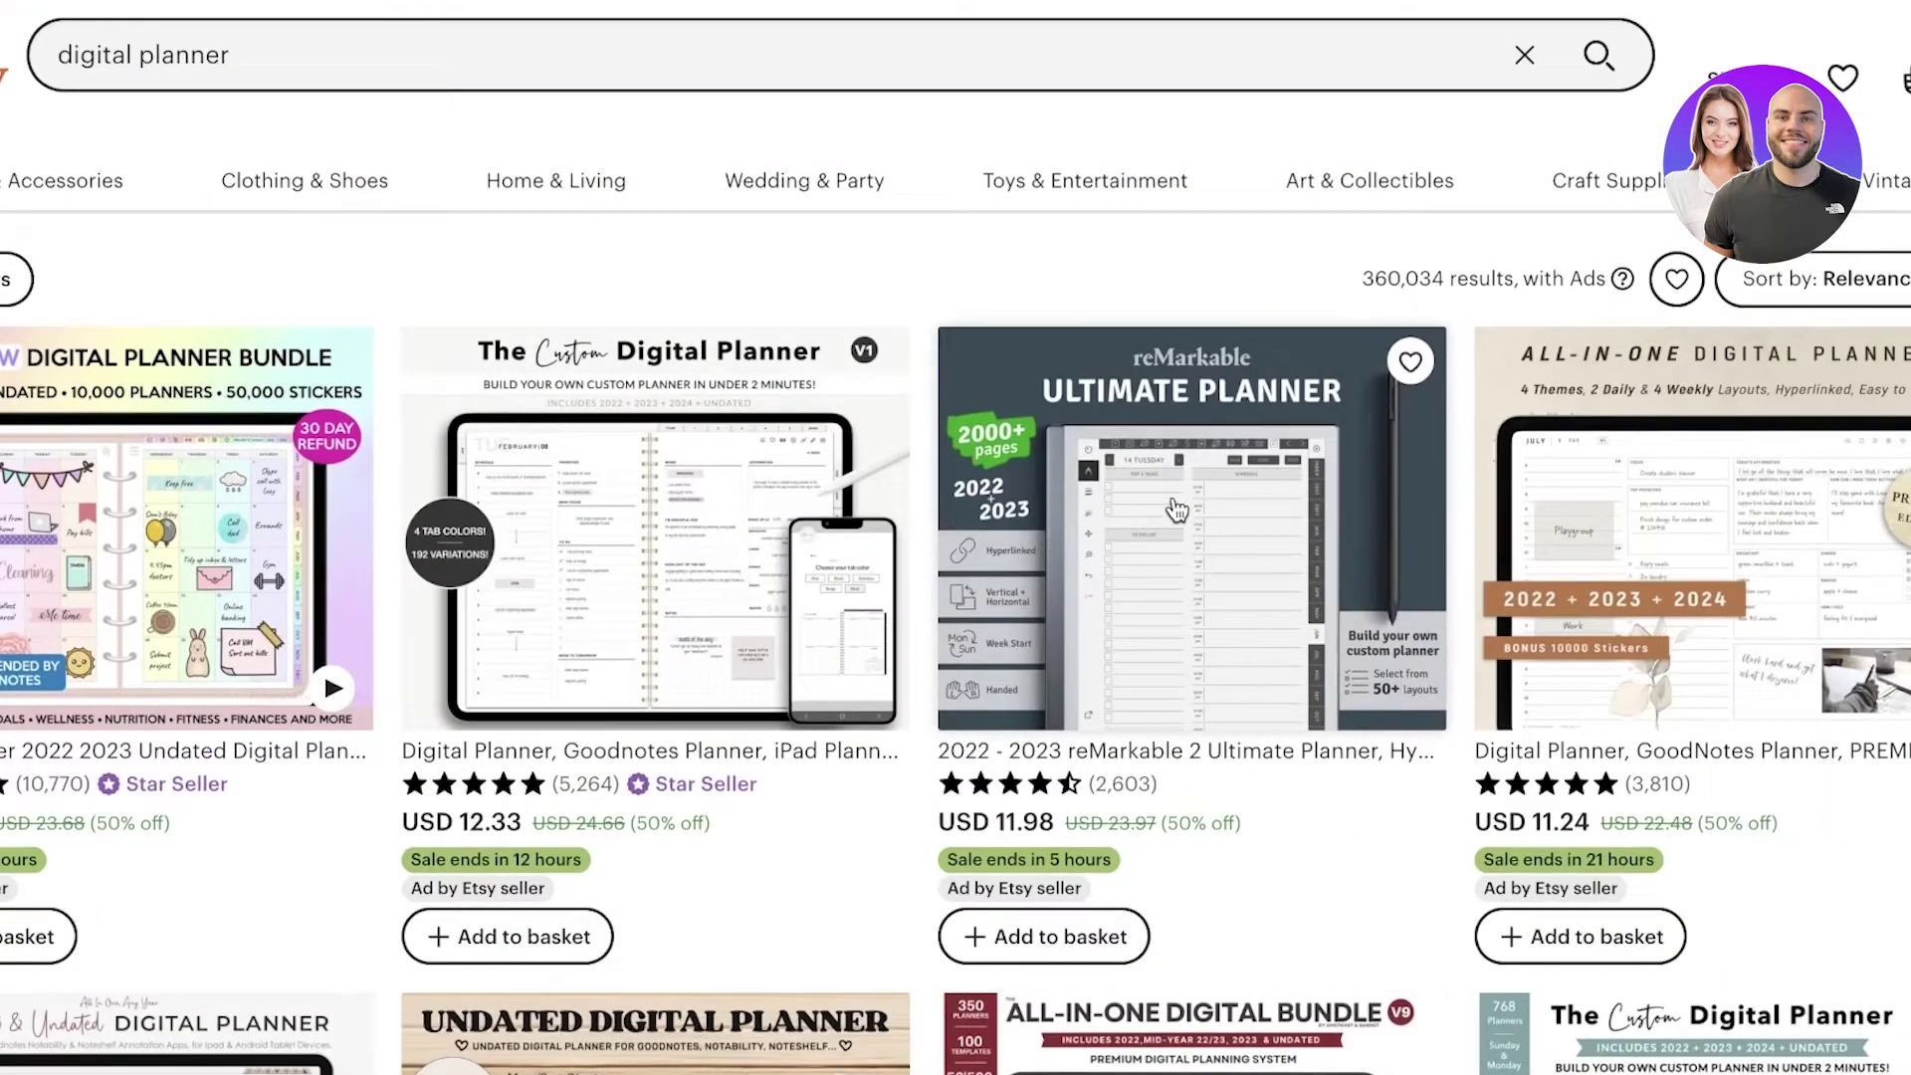
Open the All-in-One Digital Planner listing for 2022, 2023 and 2024 and examine its product details.
{"action": "scroll", "coordinate": [1178, 510], "scroll_direction": "down", "scroll_amount": 1}
{"action": "left_click", "coordinate": [1742, 501]}
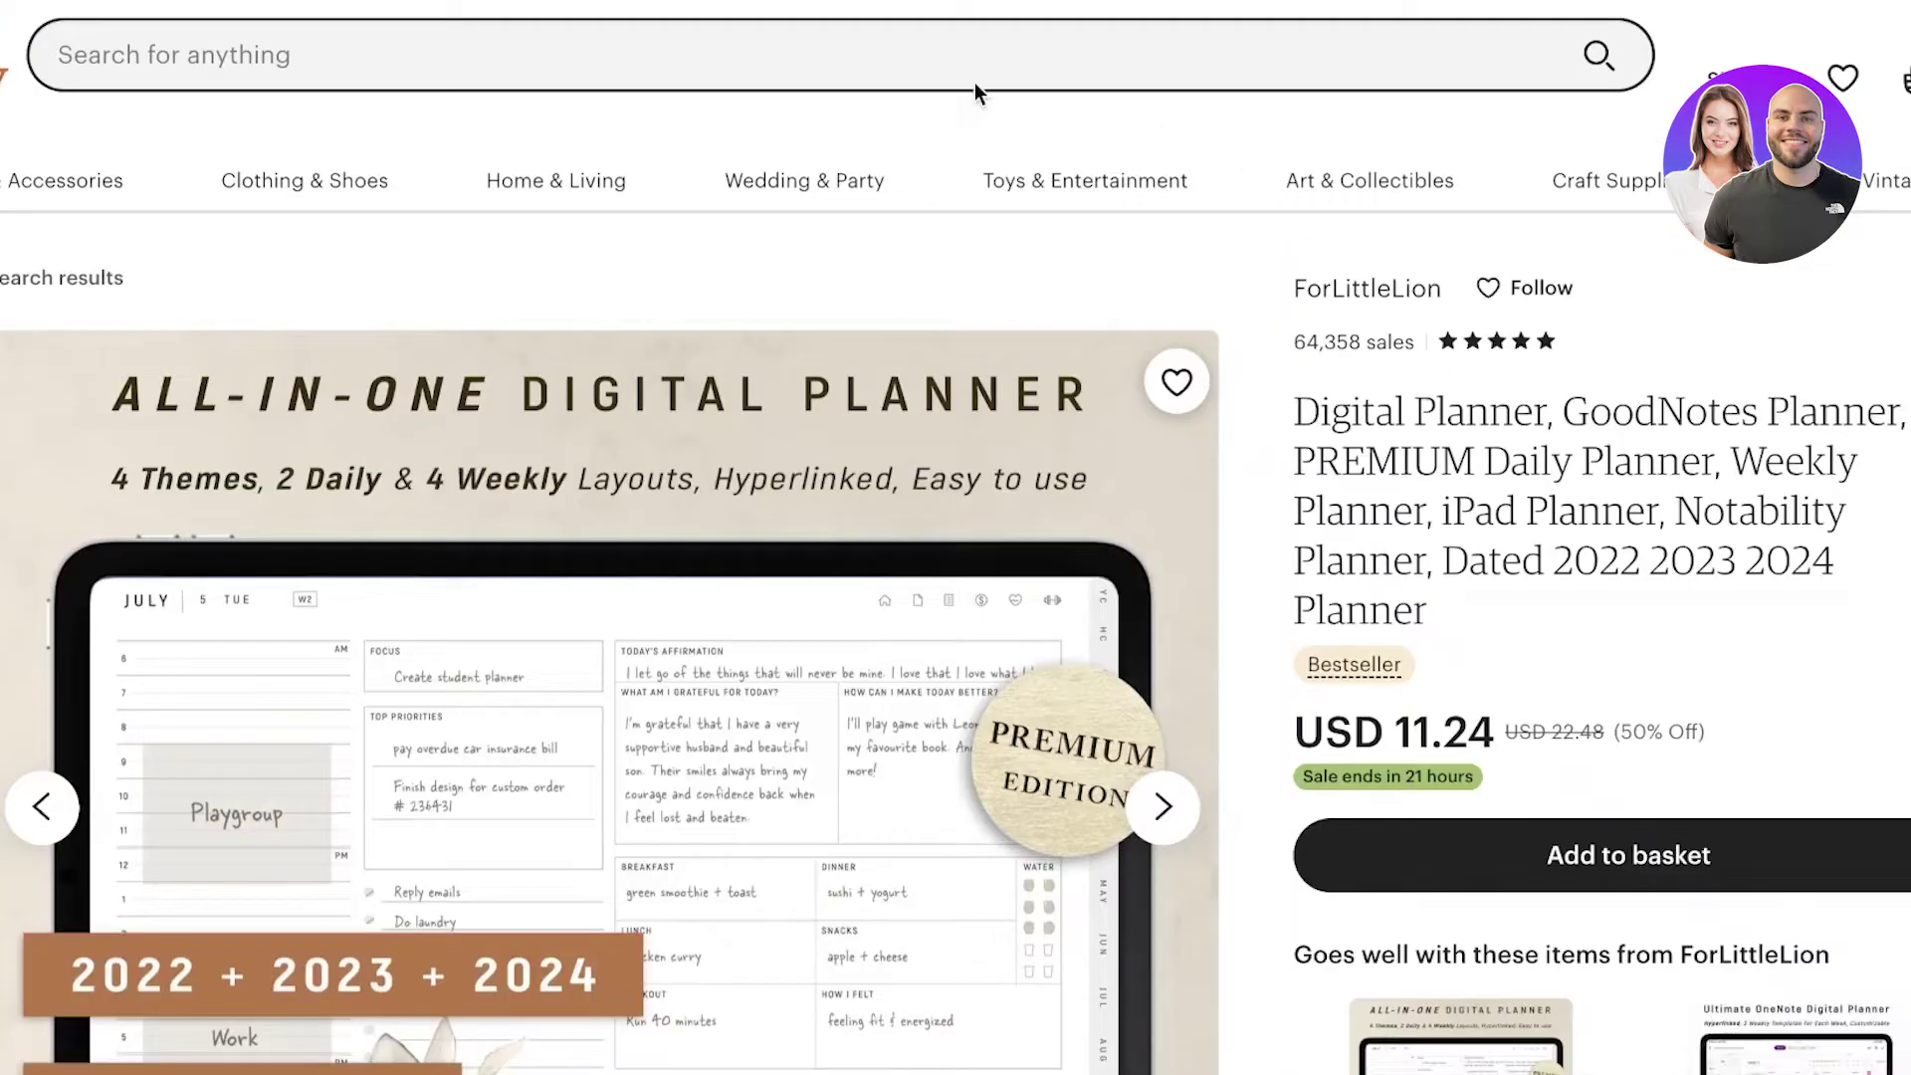
{"action": "scroll", "coordinate": [503, 529], "scroll_direction": "down", "scroll_amount": 2}
{"action": "scroll", "coordinate": [504, 528], "scroll_direction": "down", "scroll_amount": 3}
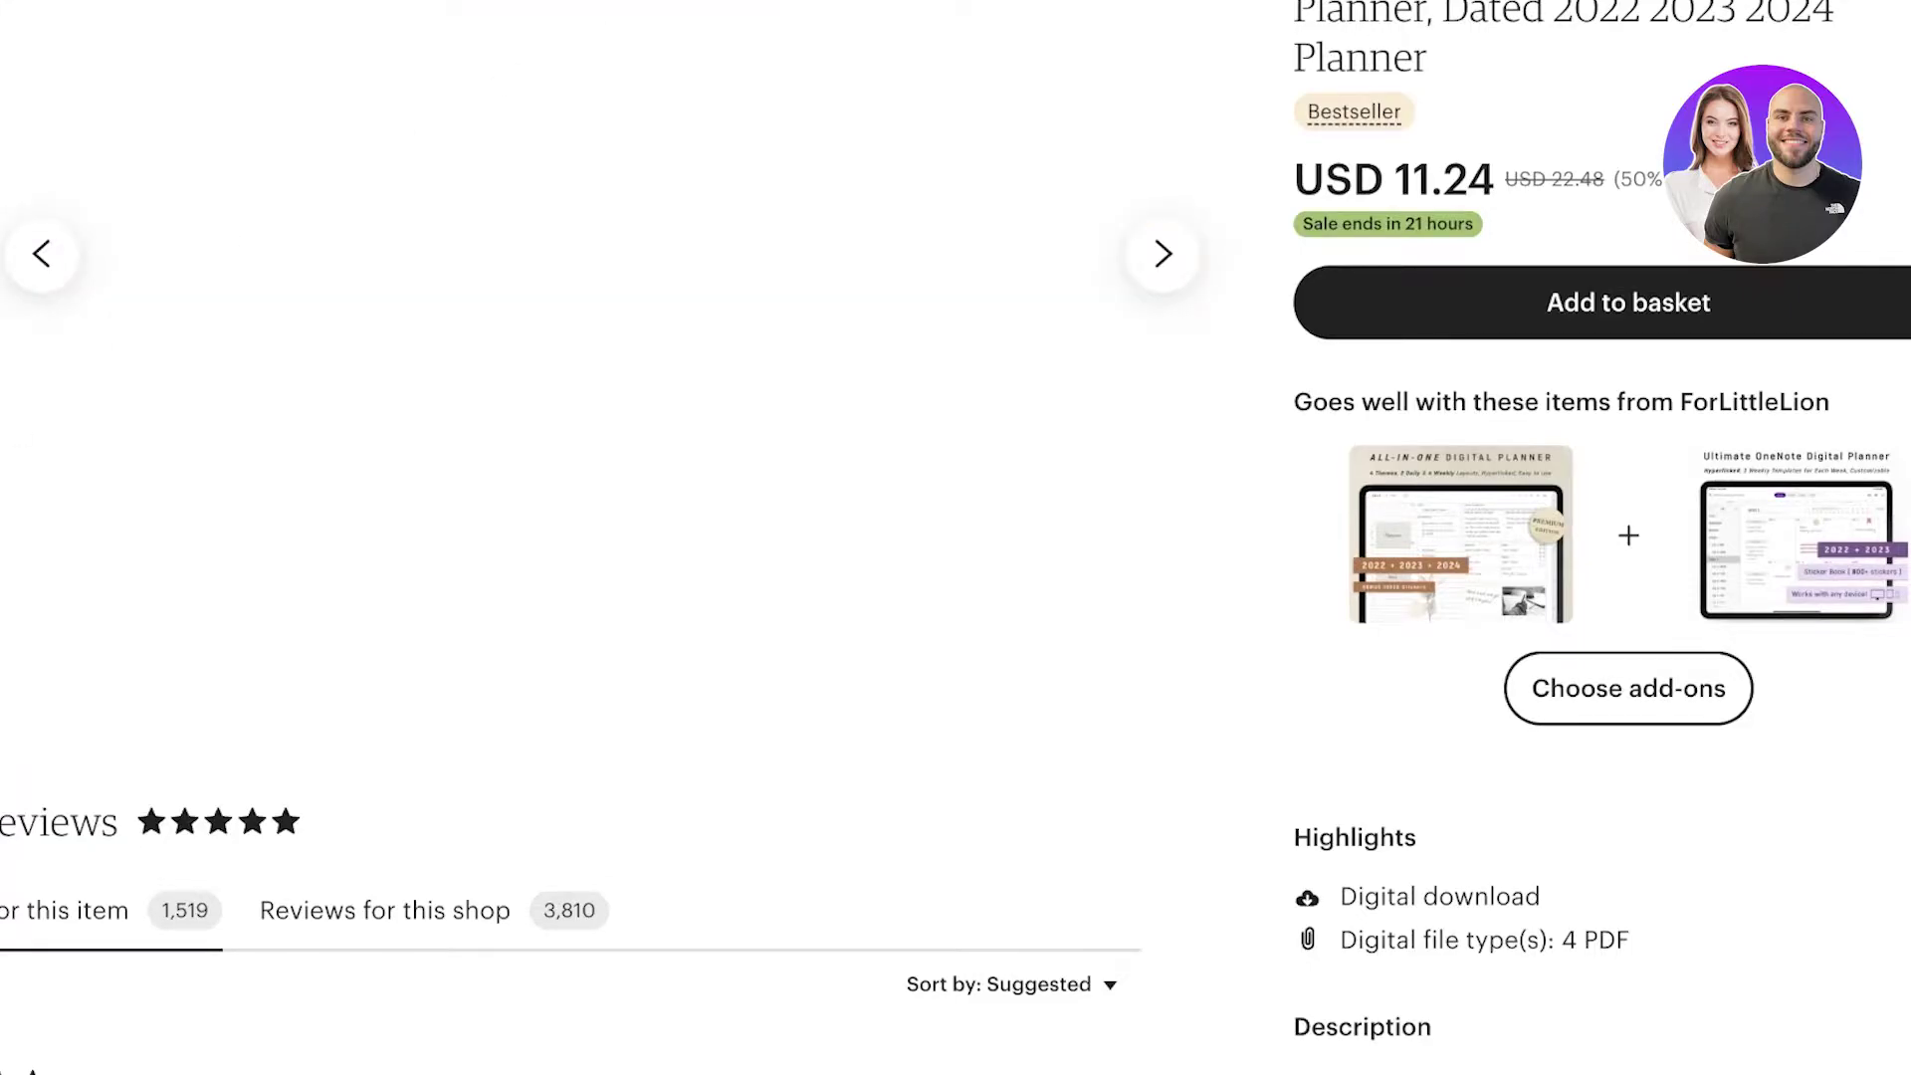
Return to the search results and open the "Digital Planner Downloadable PDF" listing with the weekly planner photo.
{"action": "key", "text": "alt+Left"}
{"action": "scroll", "coordinate": [1681, 664], "scroll_direction": "down", "scroll_amount": 3}
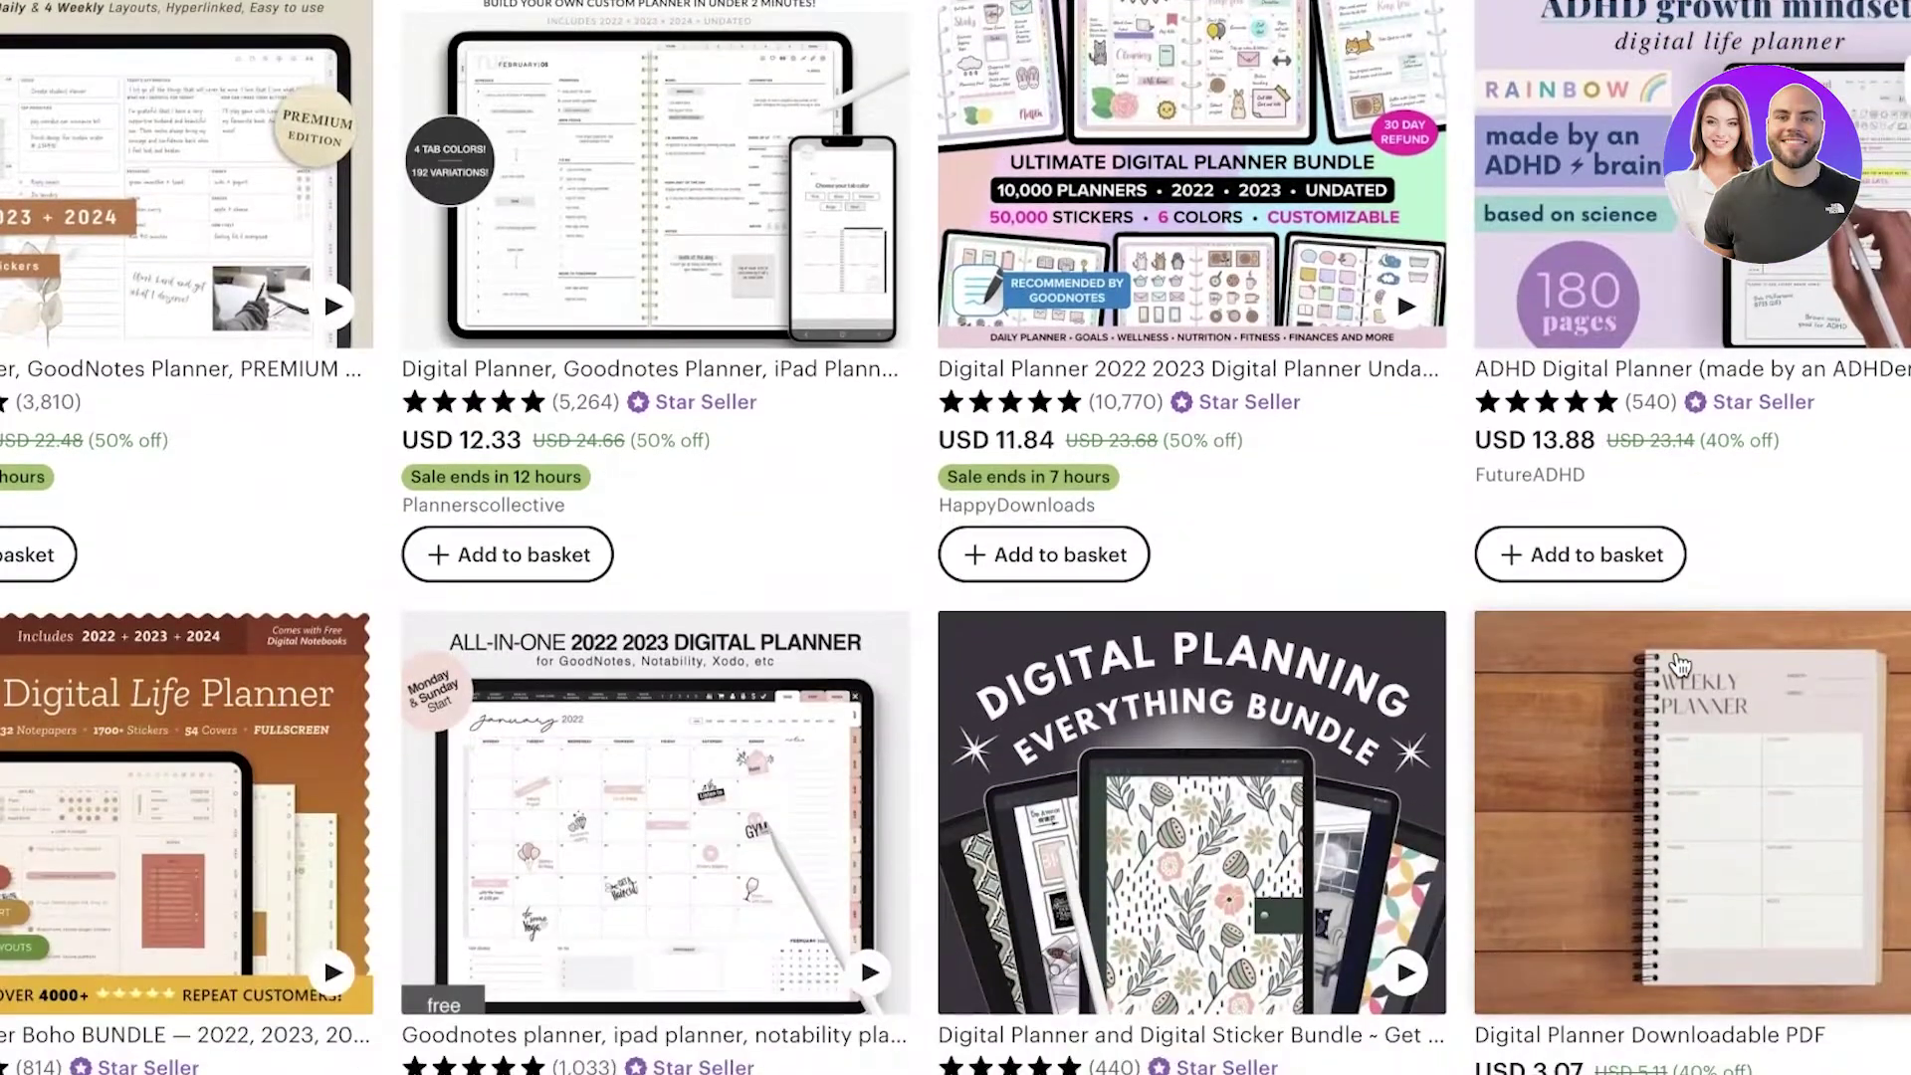
{"action": "left_click", "coordinate": [1681, 664]}
{"action": "scroll", "coordinate": [931, 107], "scroll_direction": "down", "scroll_amount": 2}
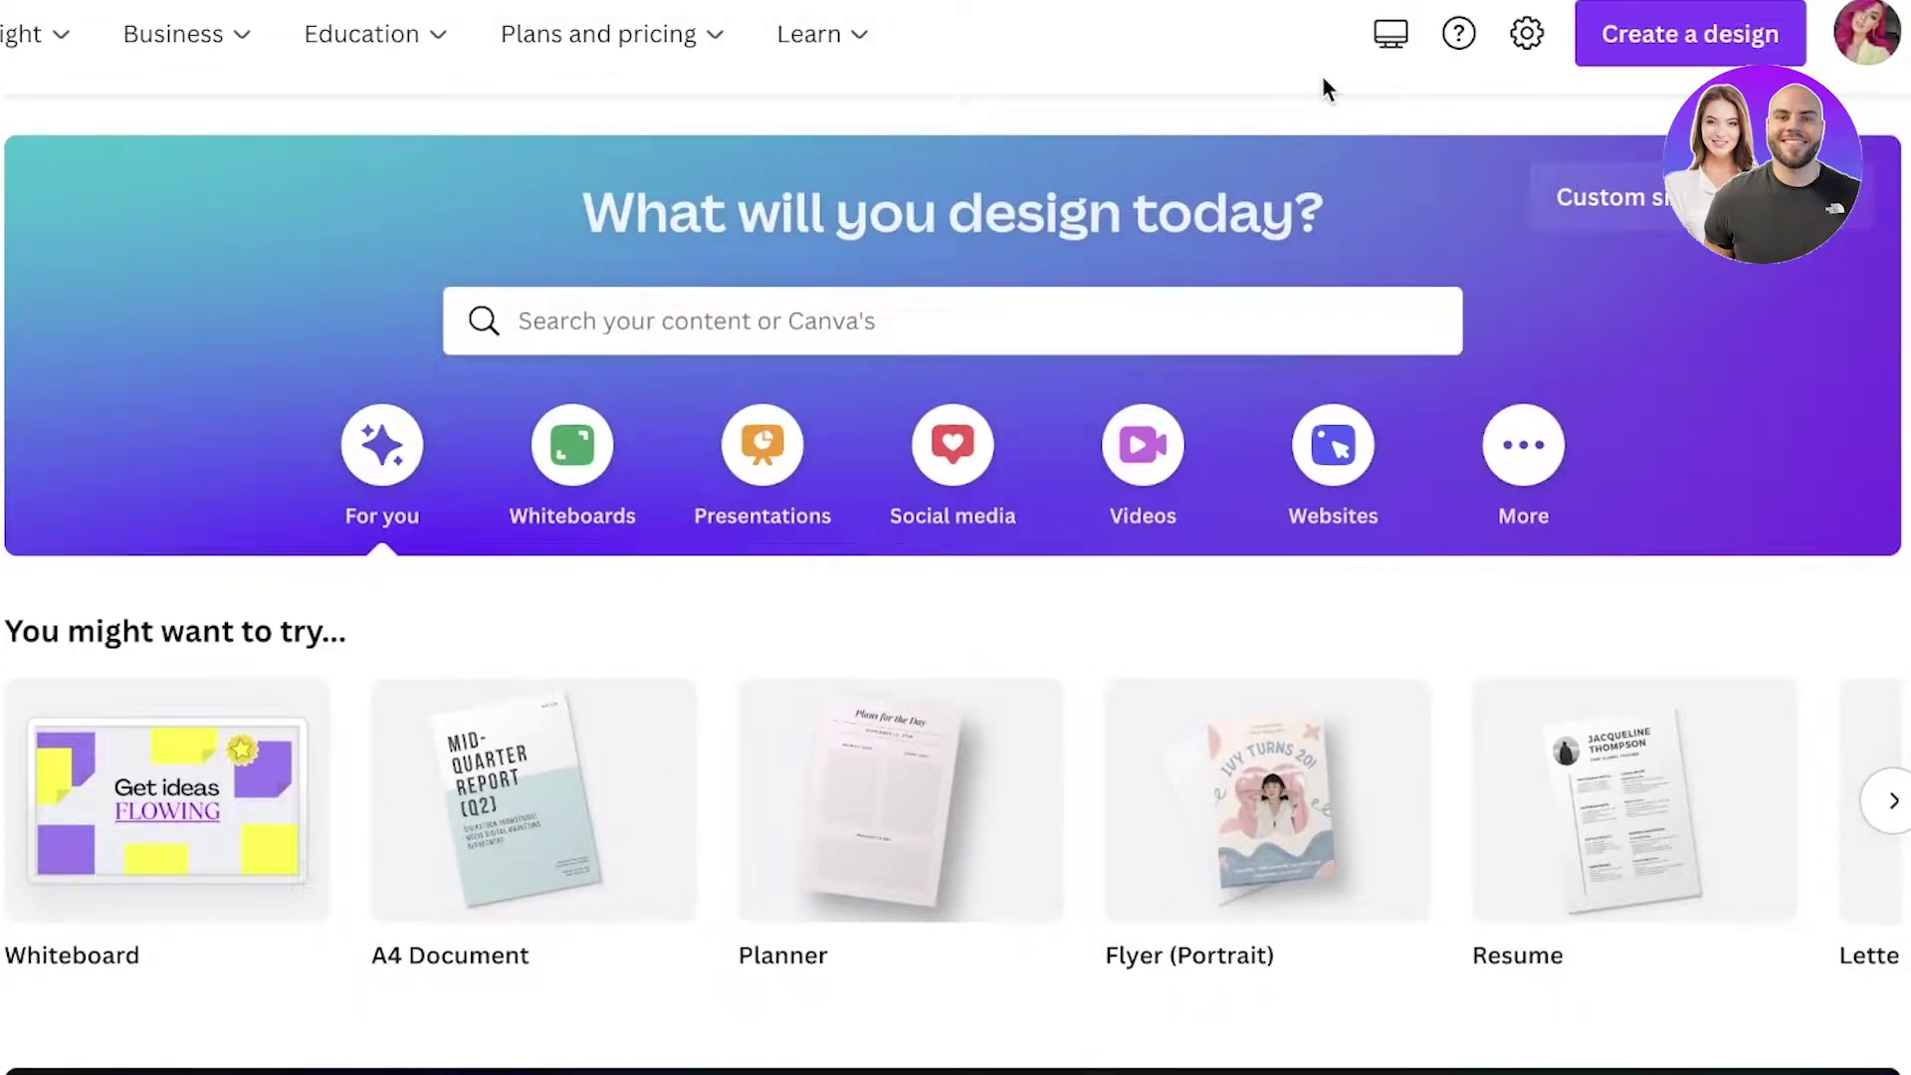
Search Canva's templates for "digital planner" using the recent search suggestion.
{"action": "left_click", "coordinate": [905, 315]}
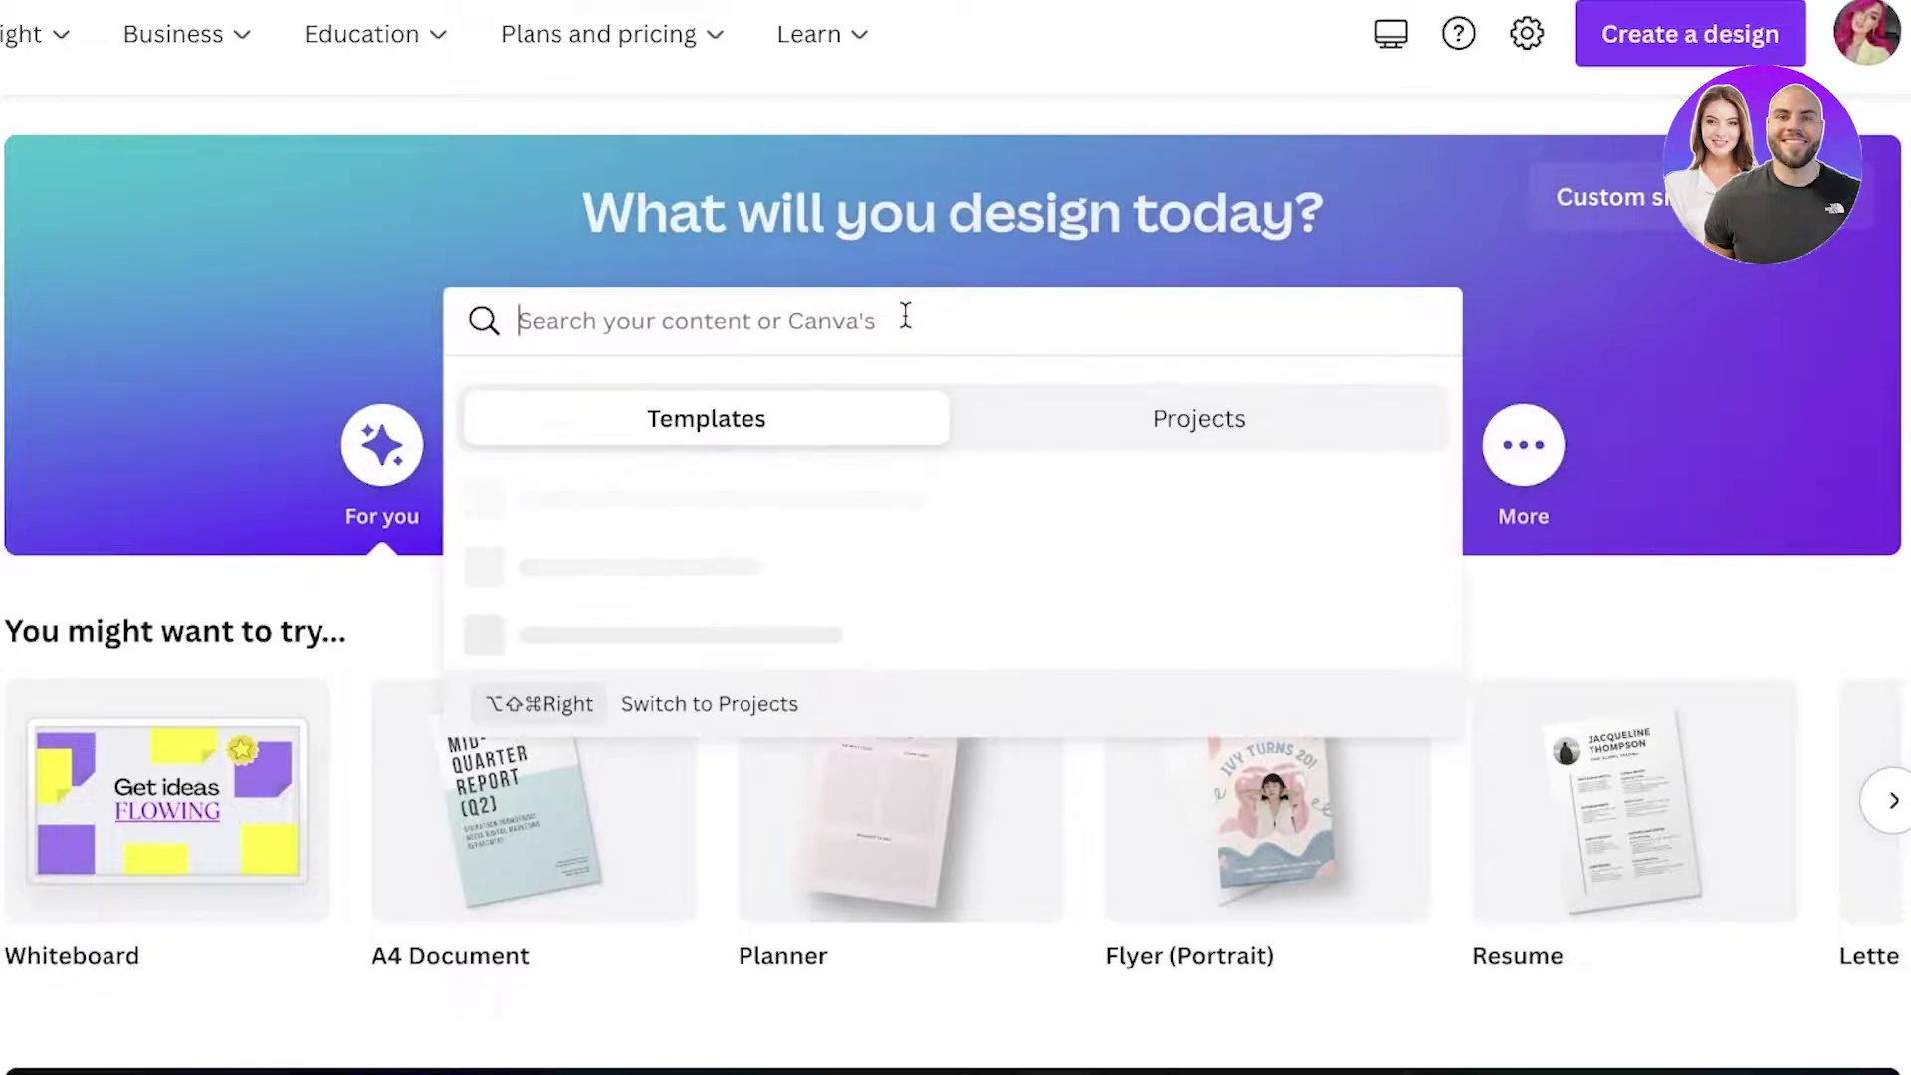
{"action": "left_click", "coordinate": [938, 233]}
{"action": "left_click", "coordinate": [871, 319]}
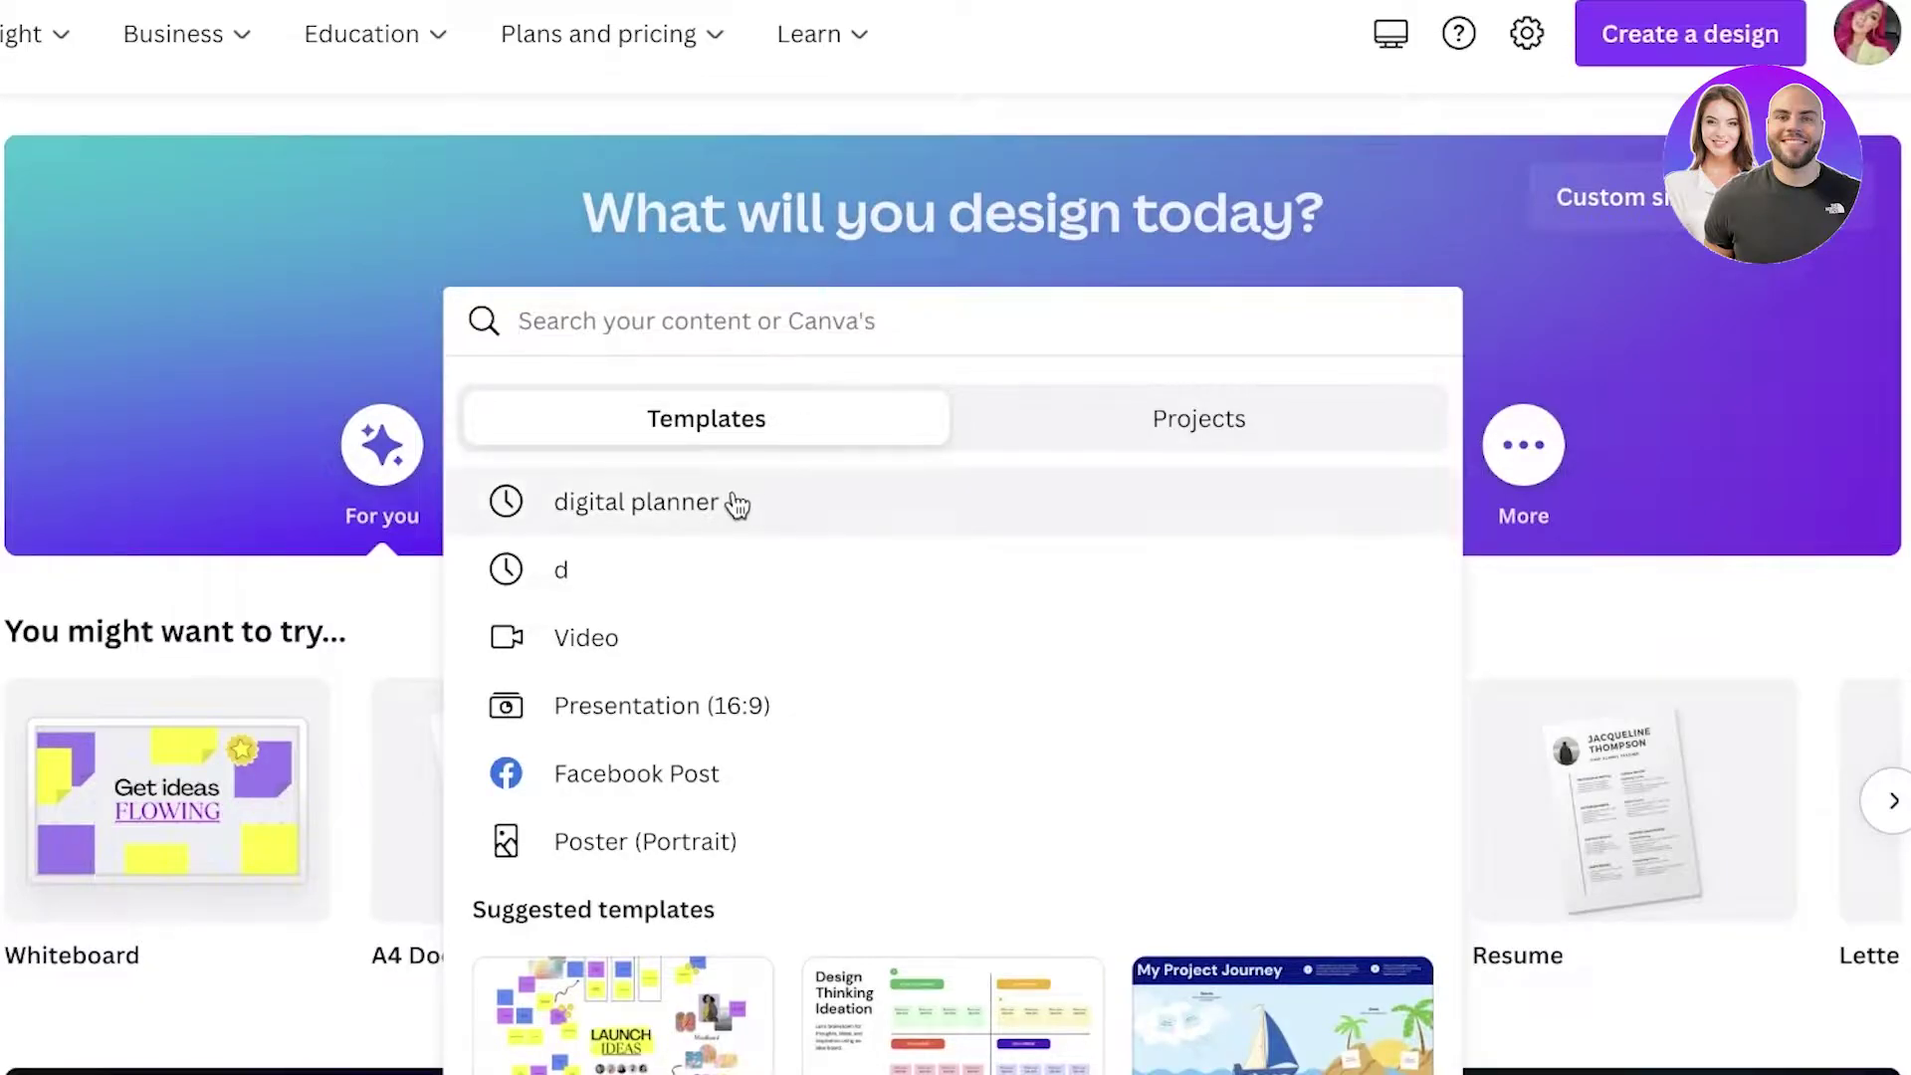
{"action": "key", "text": "Escape"}
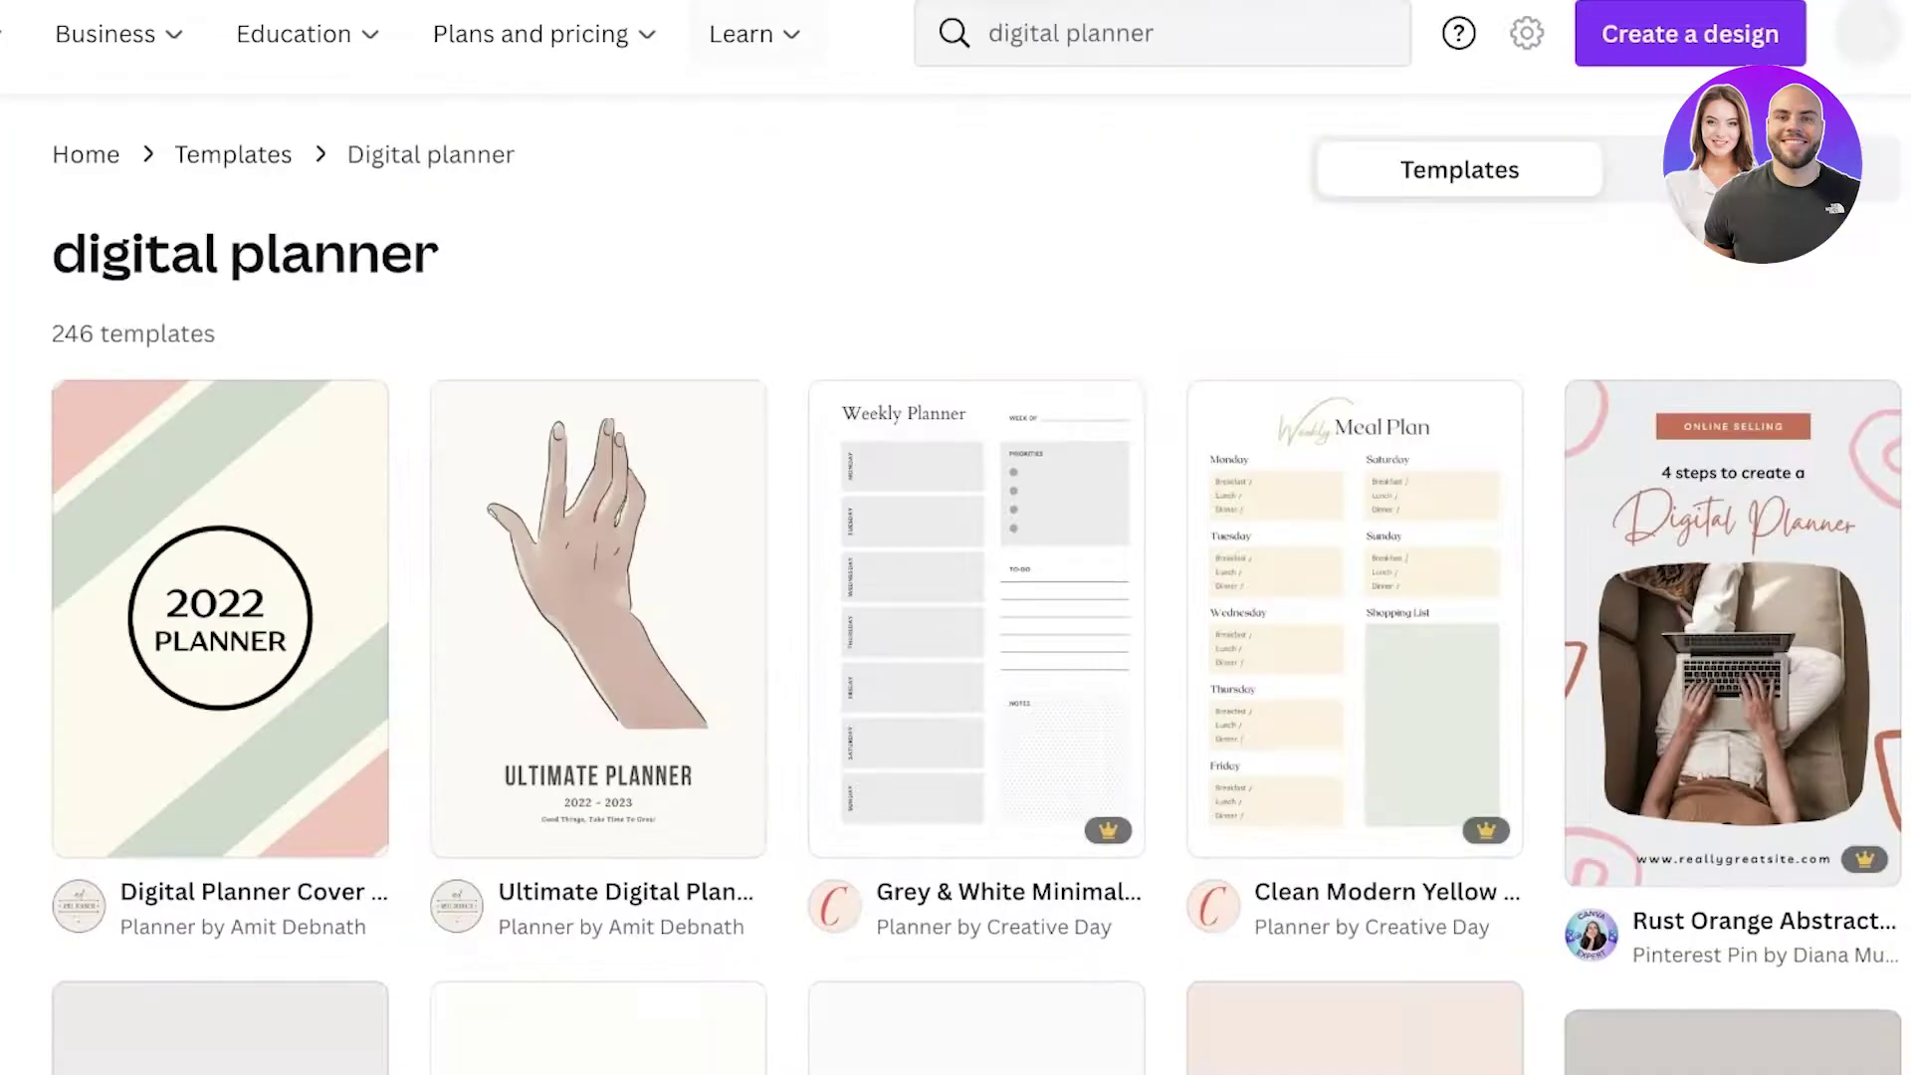
Examine the digital planner template results, comparing the styles of planners, calendars and notebook covers and which are free or paid.
{"action": "scroll", "coordinate": [956, 598], "scroll_direction": "down", "scroll_amount": 10}
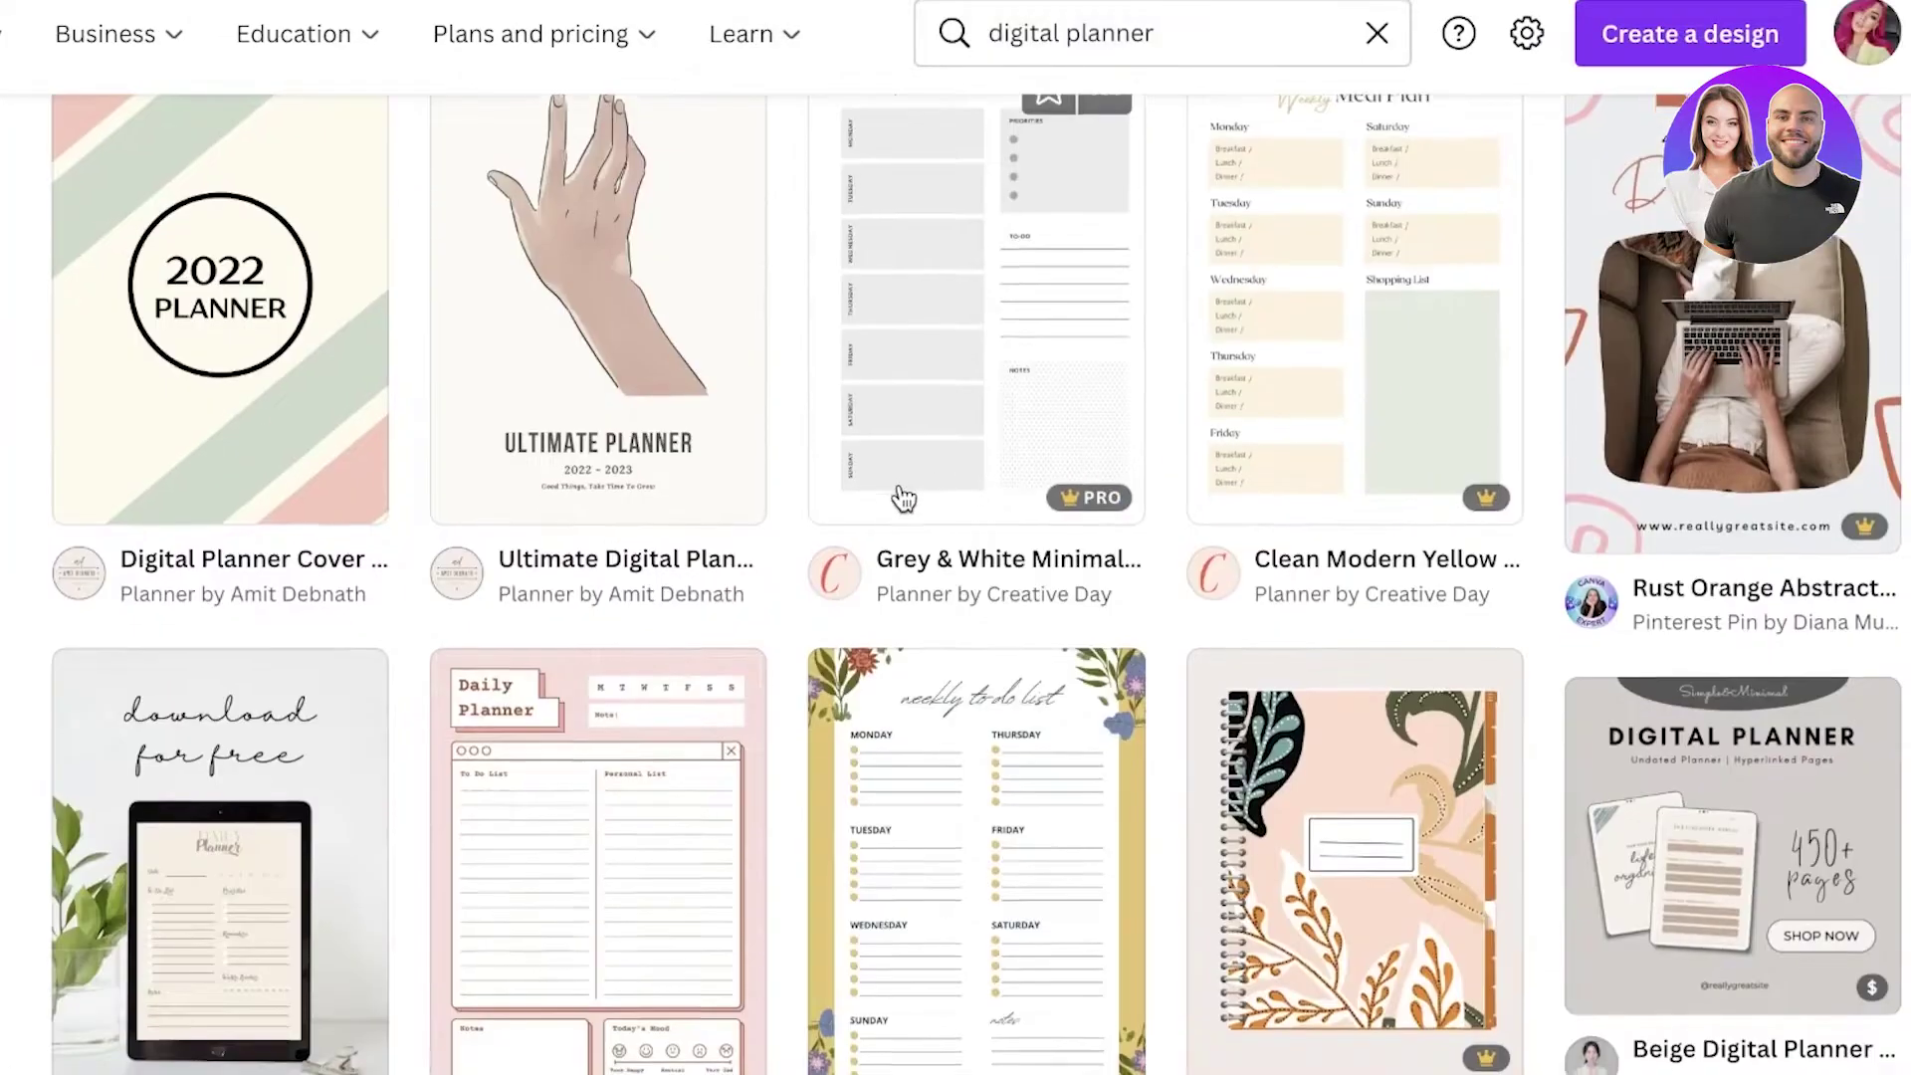
{"action": "scroll", "coordinate": [971, 356], "scroll_direction": "up", "scroll_amount": 5}
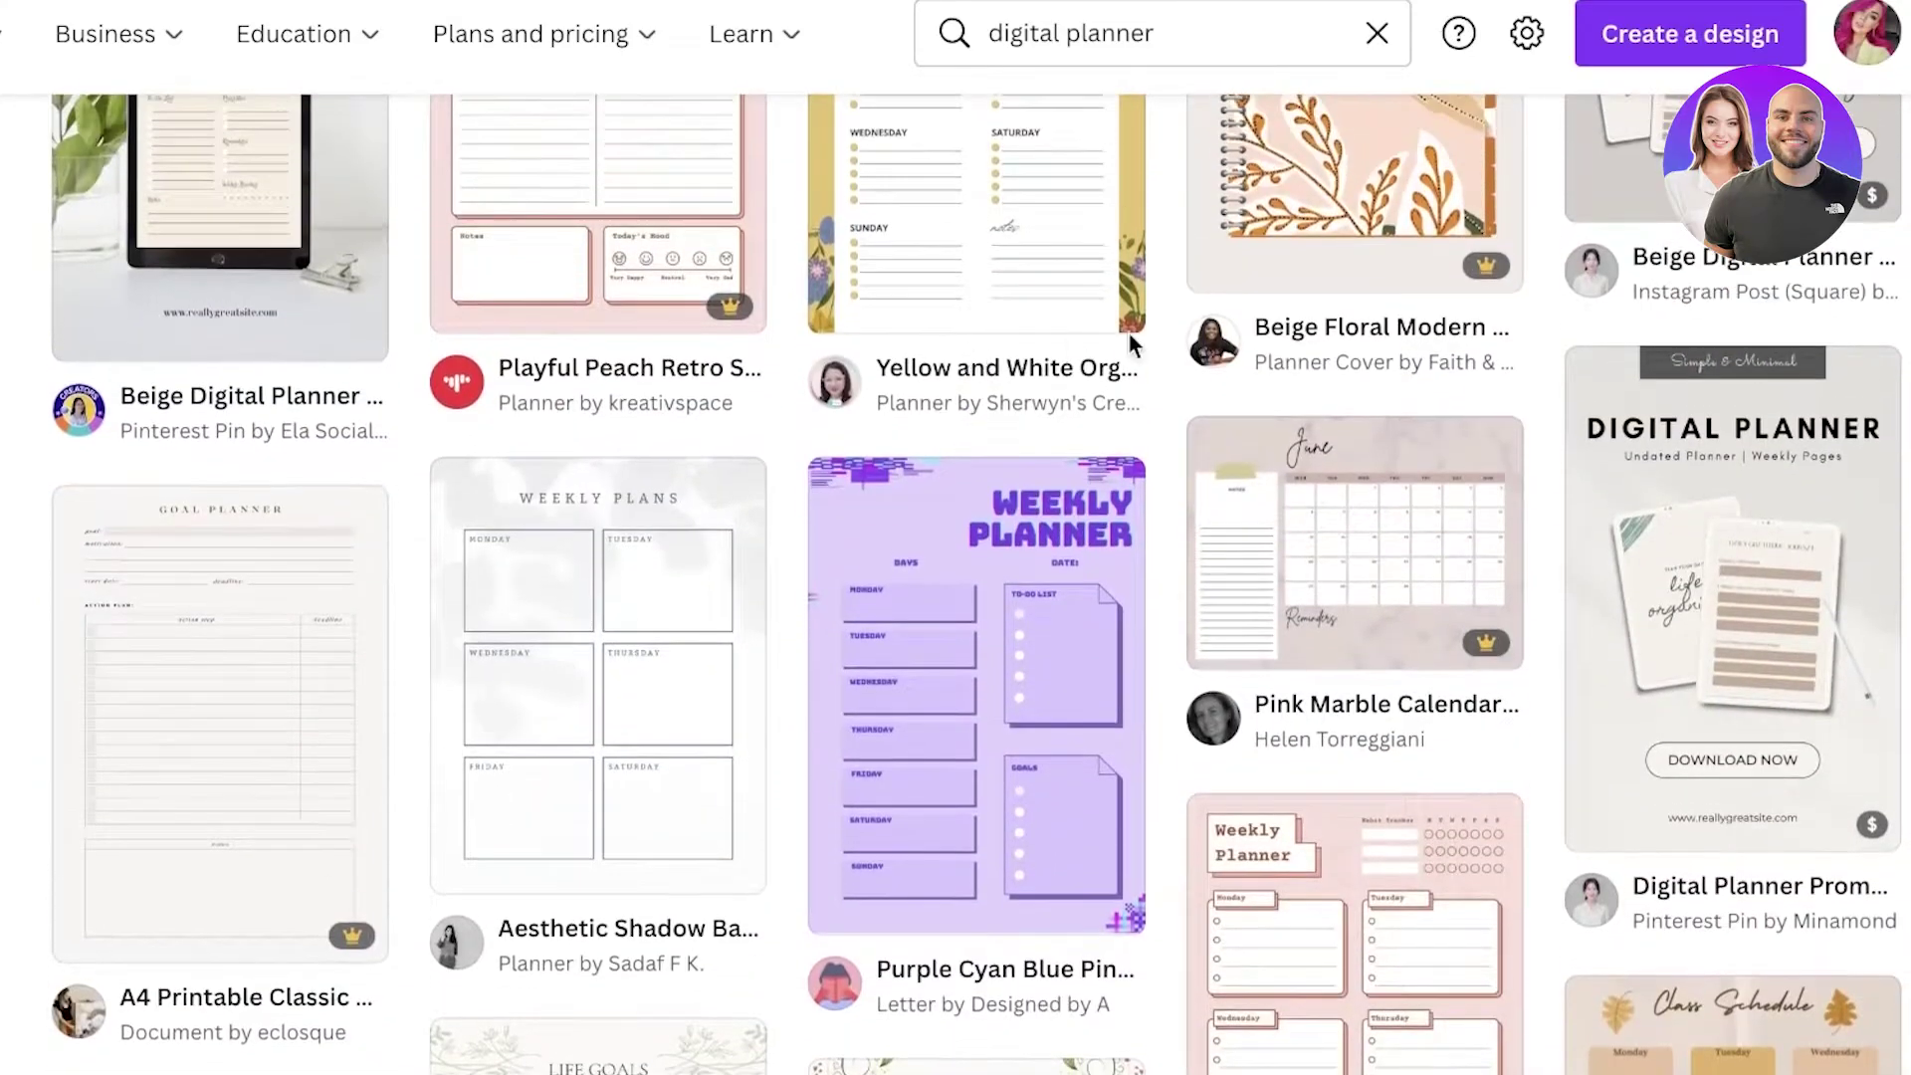
{"action": "scroll", "coordinate": [844, 354], "scroll_direction": "down", "scroll_amount": 7}
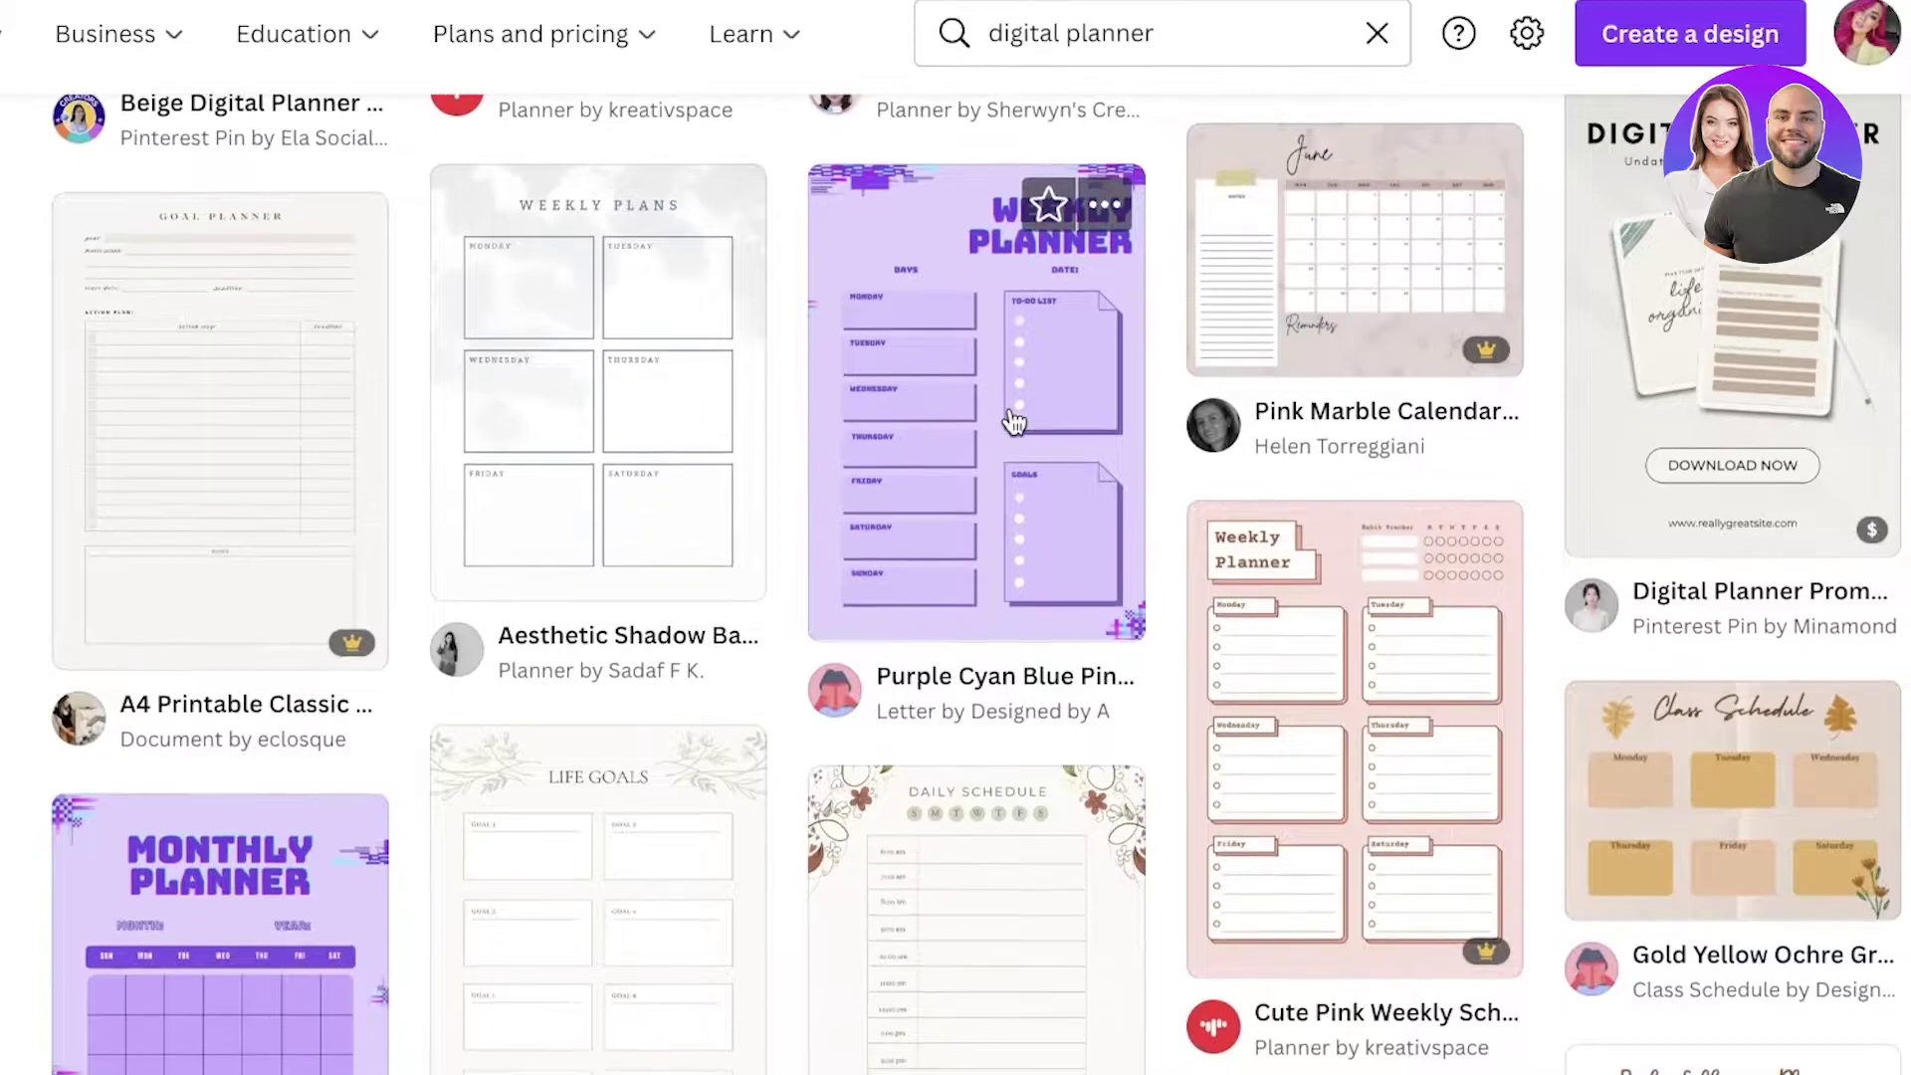
{"action": "scroll", "coordinate": [931, 405], "scroll_direction": "down", "scroll_amount": 1}
{"action": "scroll", "coordinate": [868, 370], "scroll_direction": "up", "scroll_amount": 1}
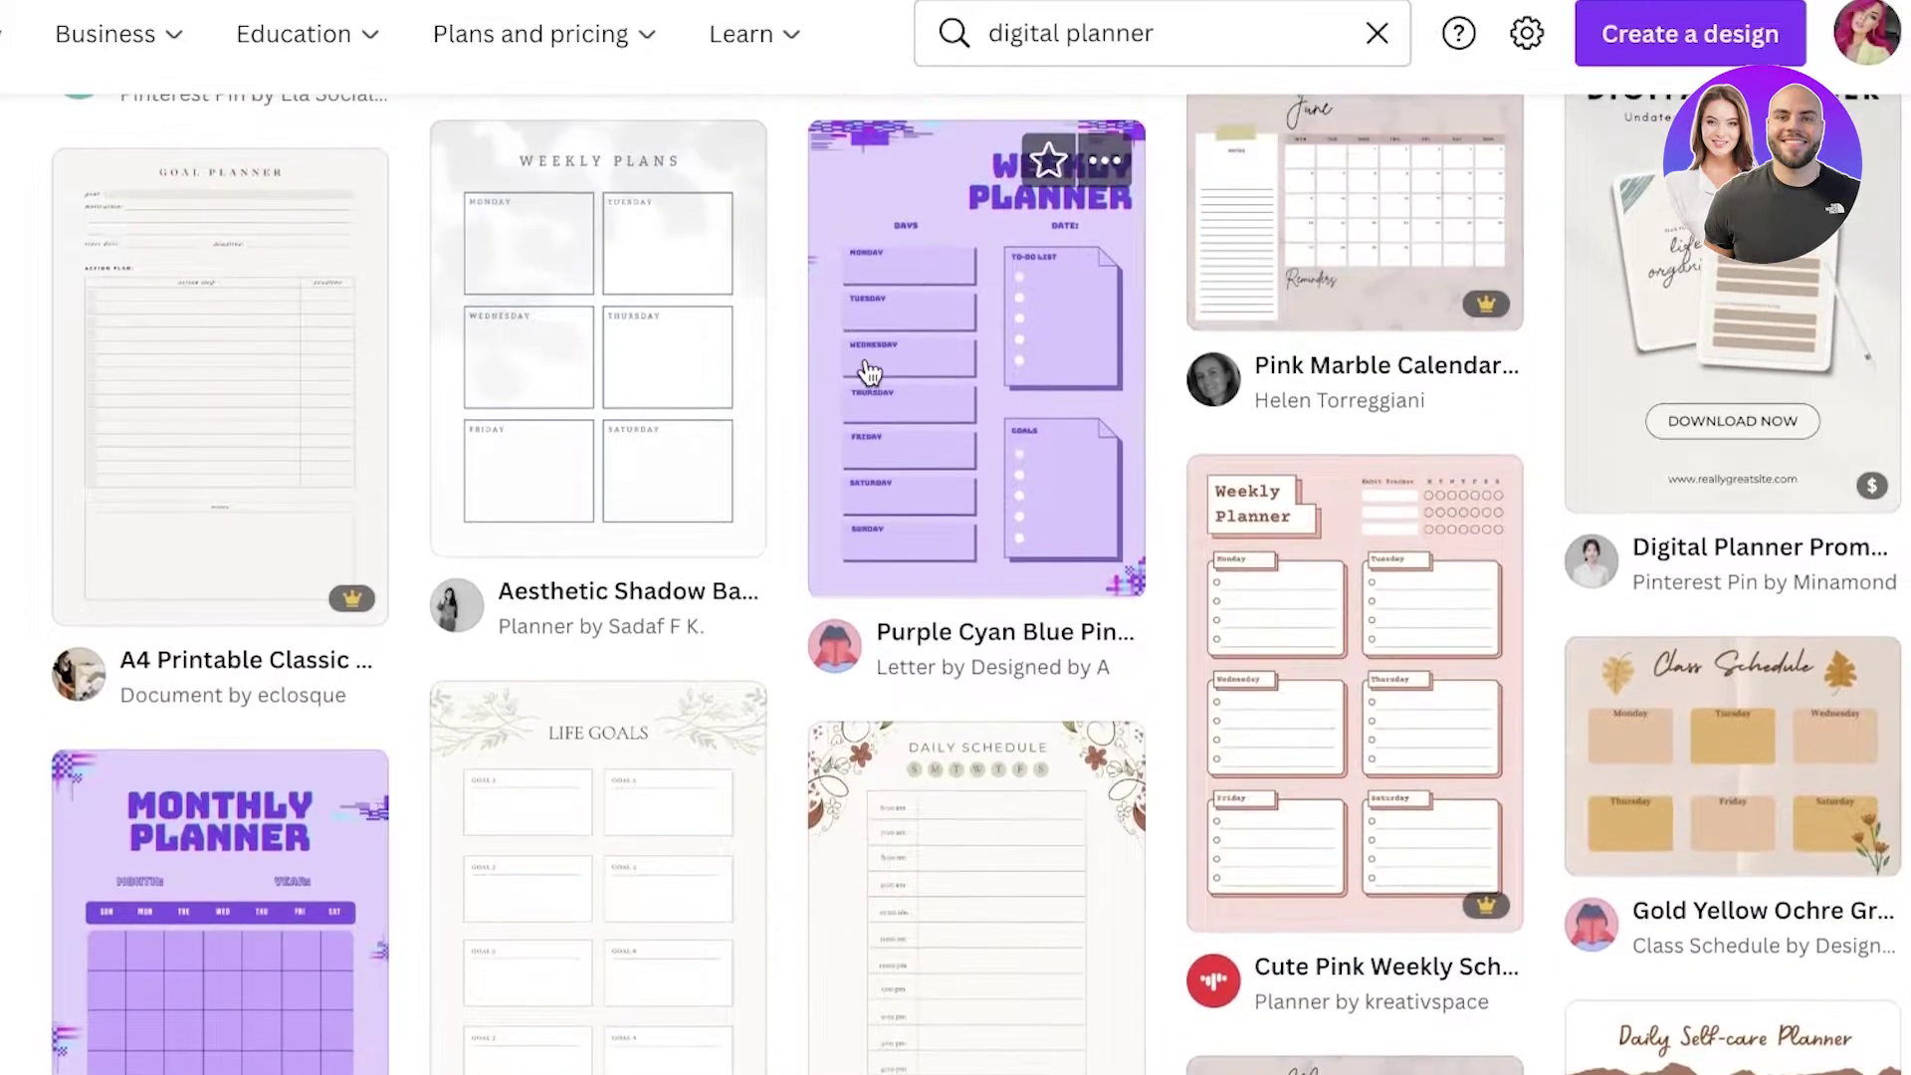
{"action": "scroll", "coordinate": [840, 372], "scroll_direction": "down", "scroll_amount": 10}
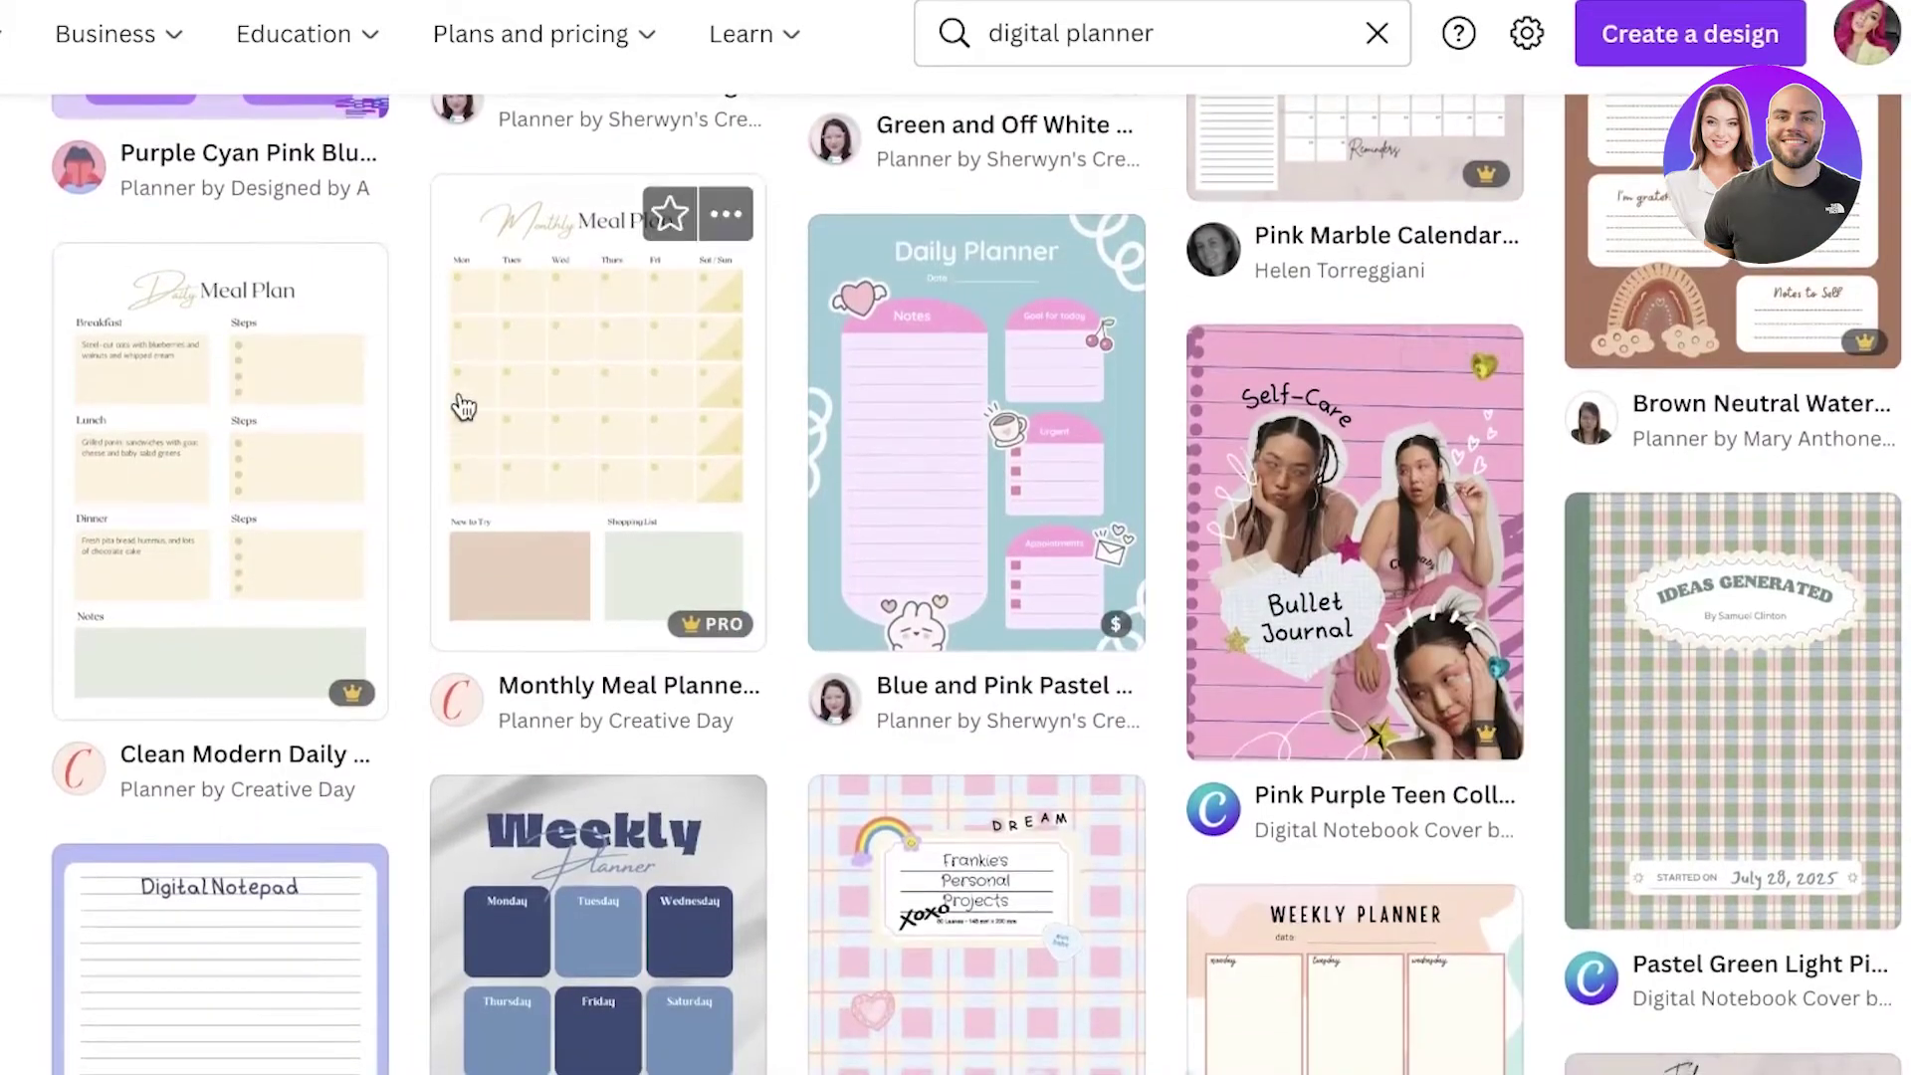
{"action": "scroll", "coordinate": [495, 404], "scroll_direction": "down", "scroll_amount": 5}
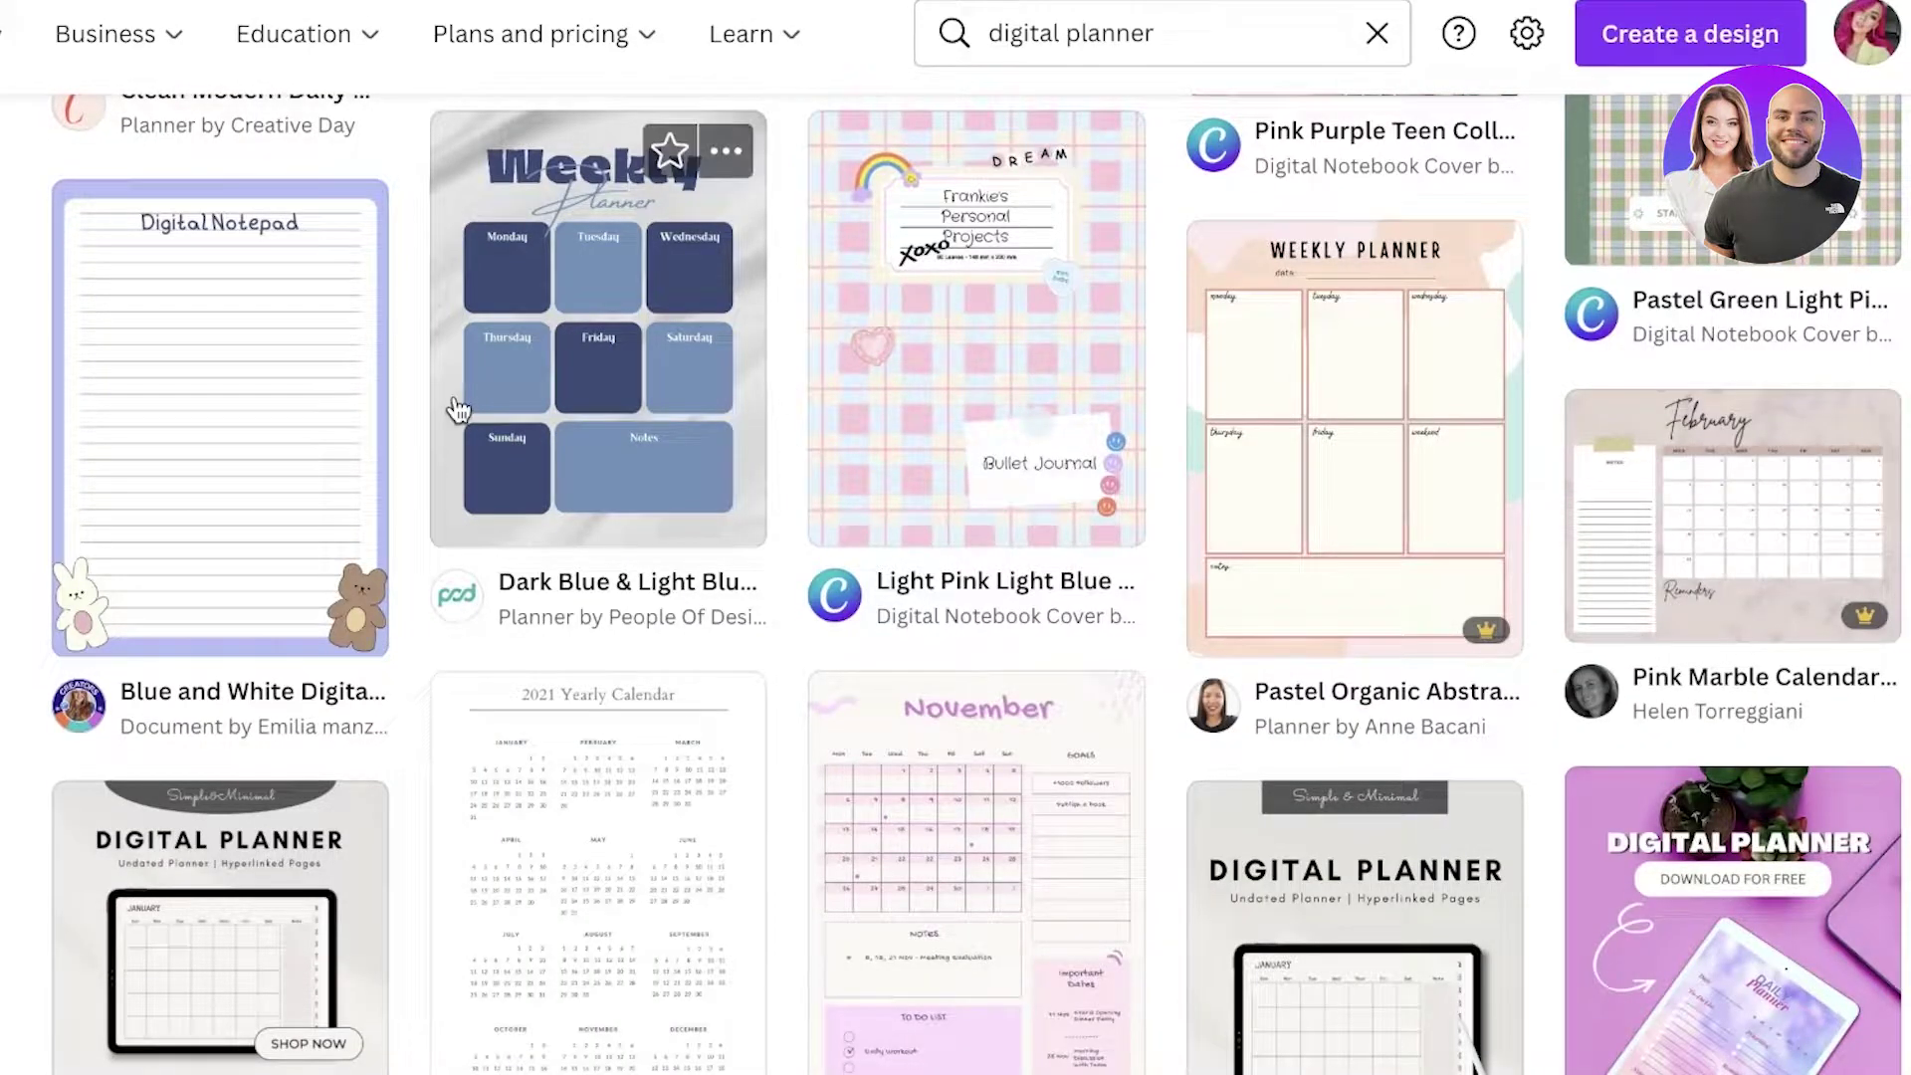
{"action": "scroll", "coordinate": [467, 402], "scroll_direction": "down", "scroll_amount": 1}
{"action": "scroll", "coordinate": [467, 402], "scroll_direction": "down", "scroll_amount": 3}
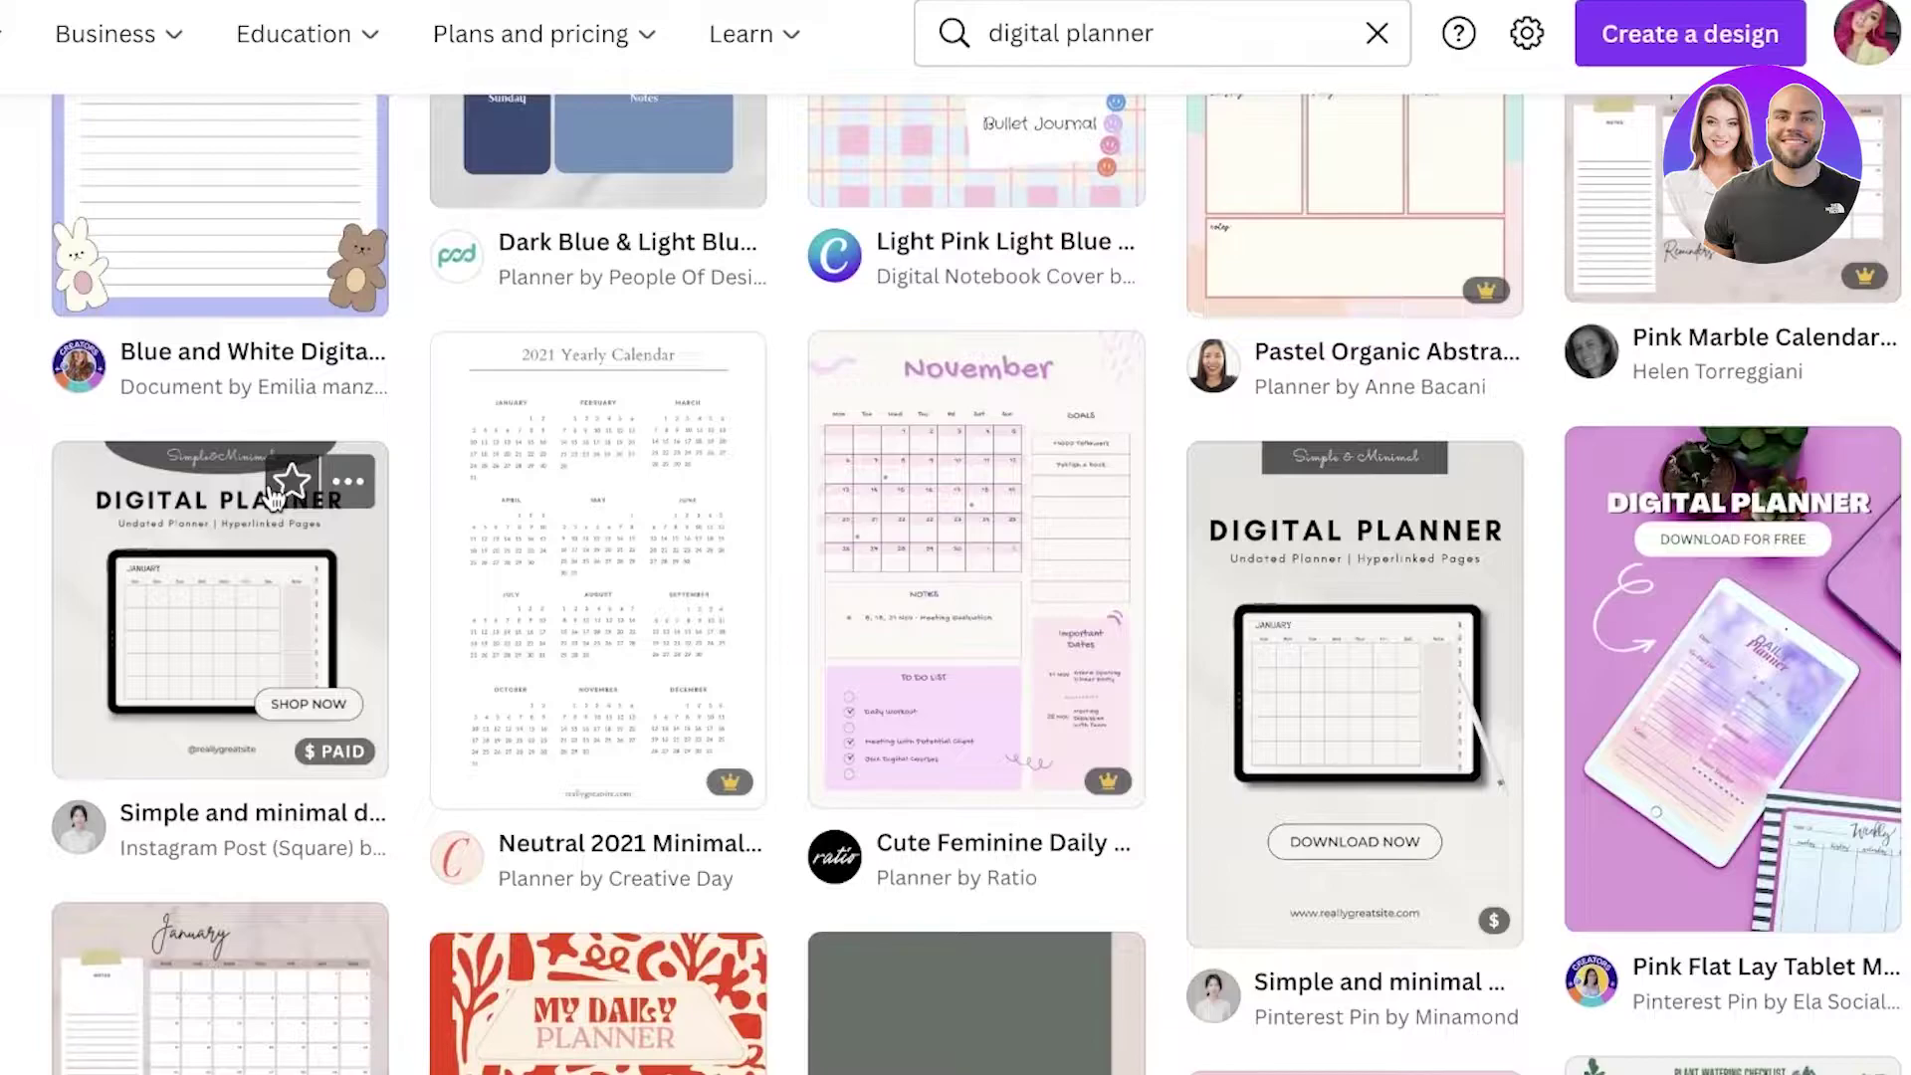
{"action": "scroll", "coordinate": [810, 444], "scroll_direction": "down", "scroll_amount": 4}
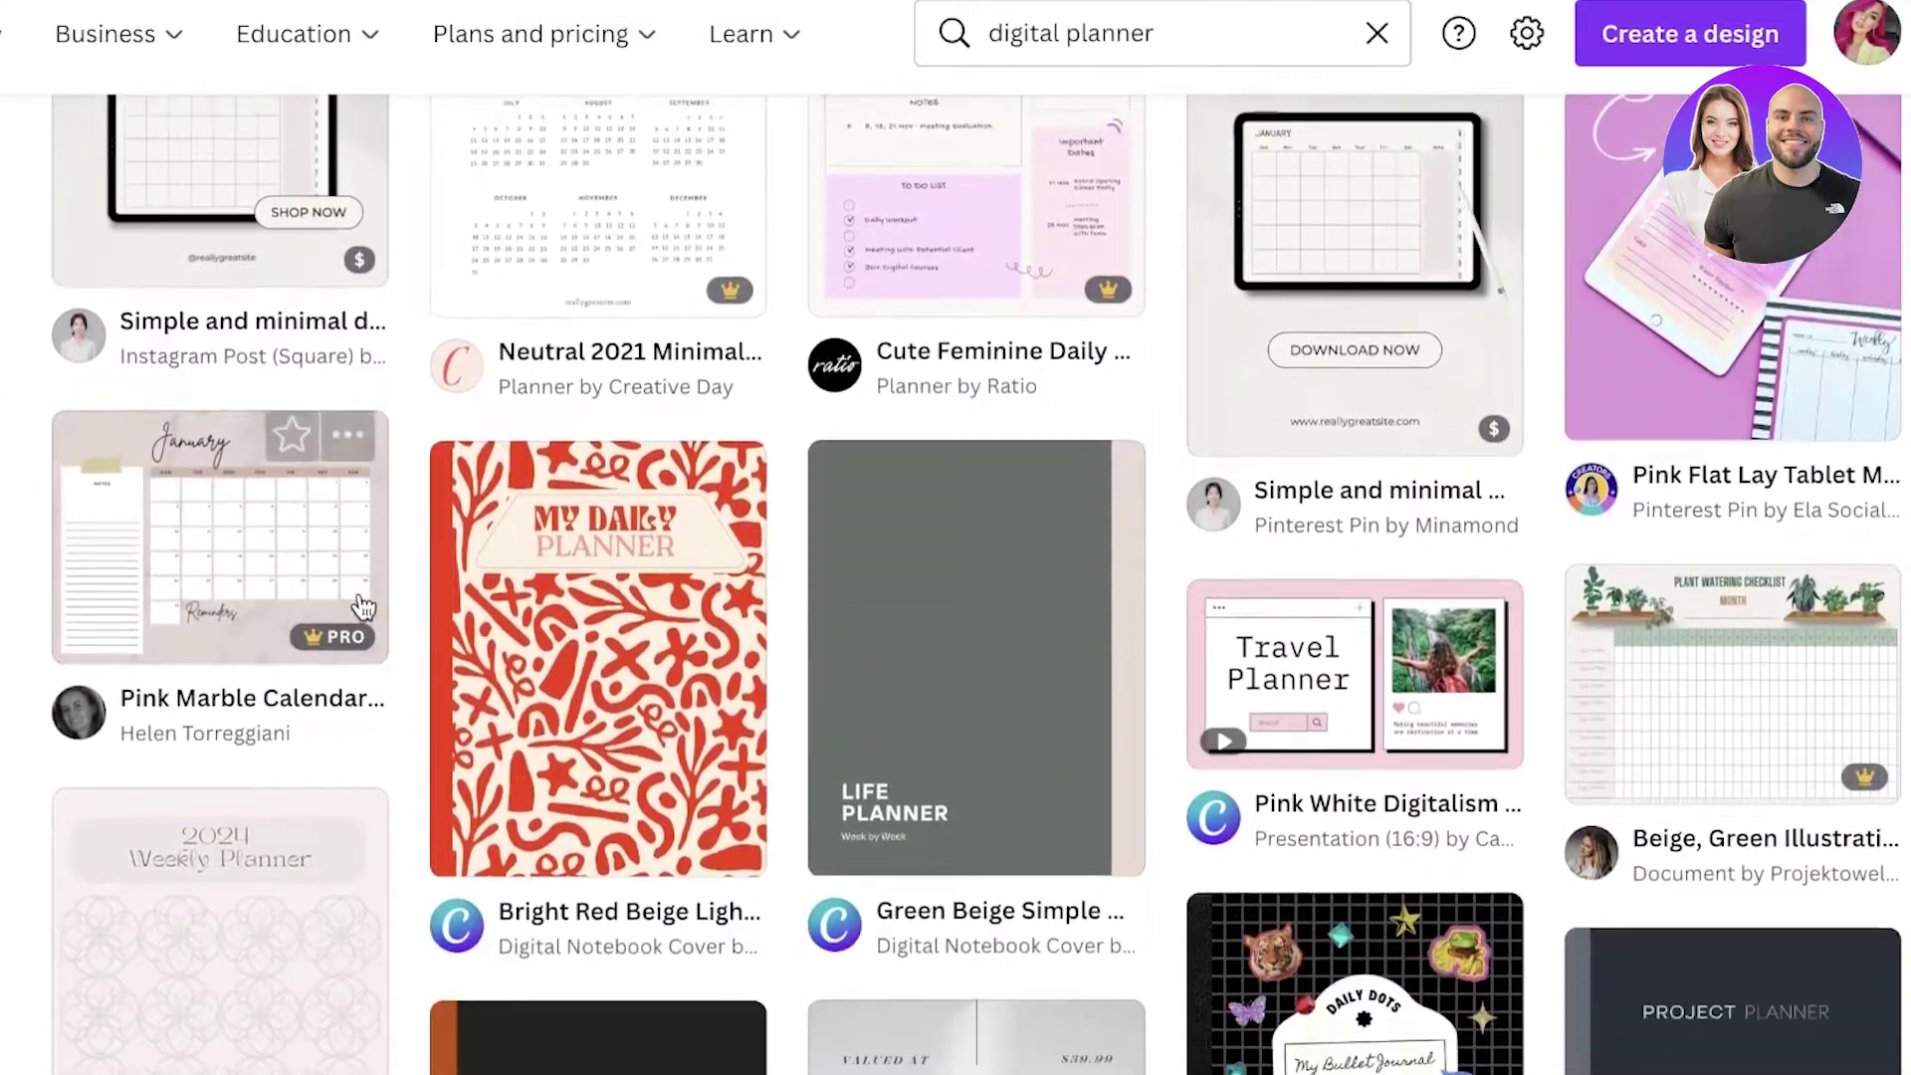
{"action": "scroll", "coordinate": [363, 607], "scroll_direction": "down", "scroll_amount": 4}
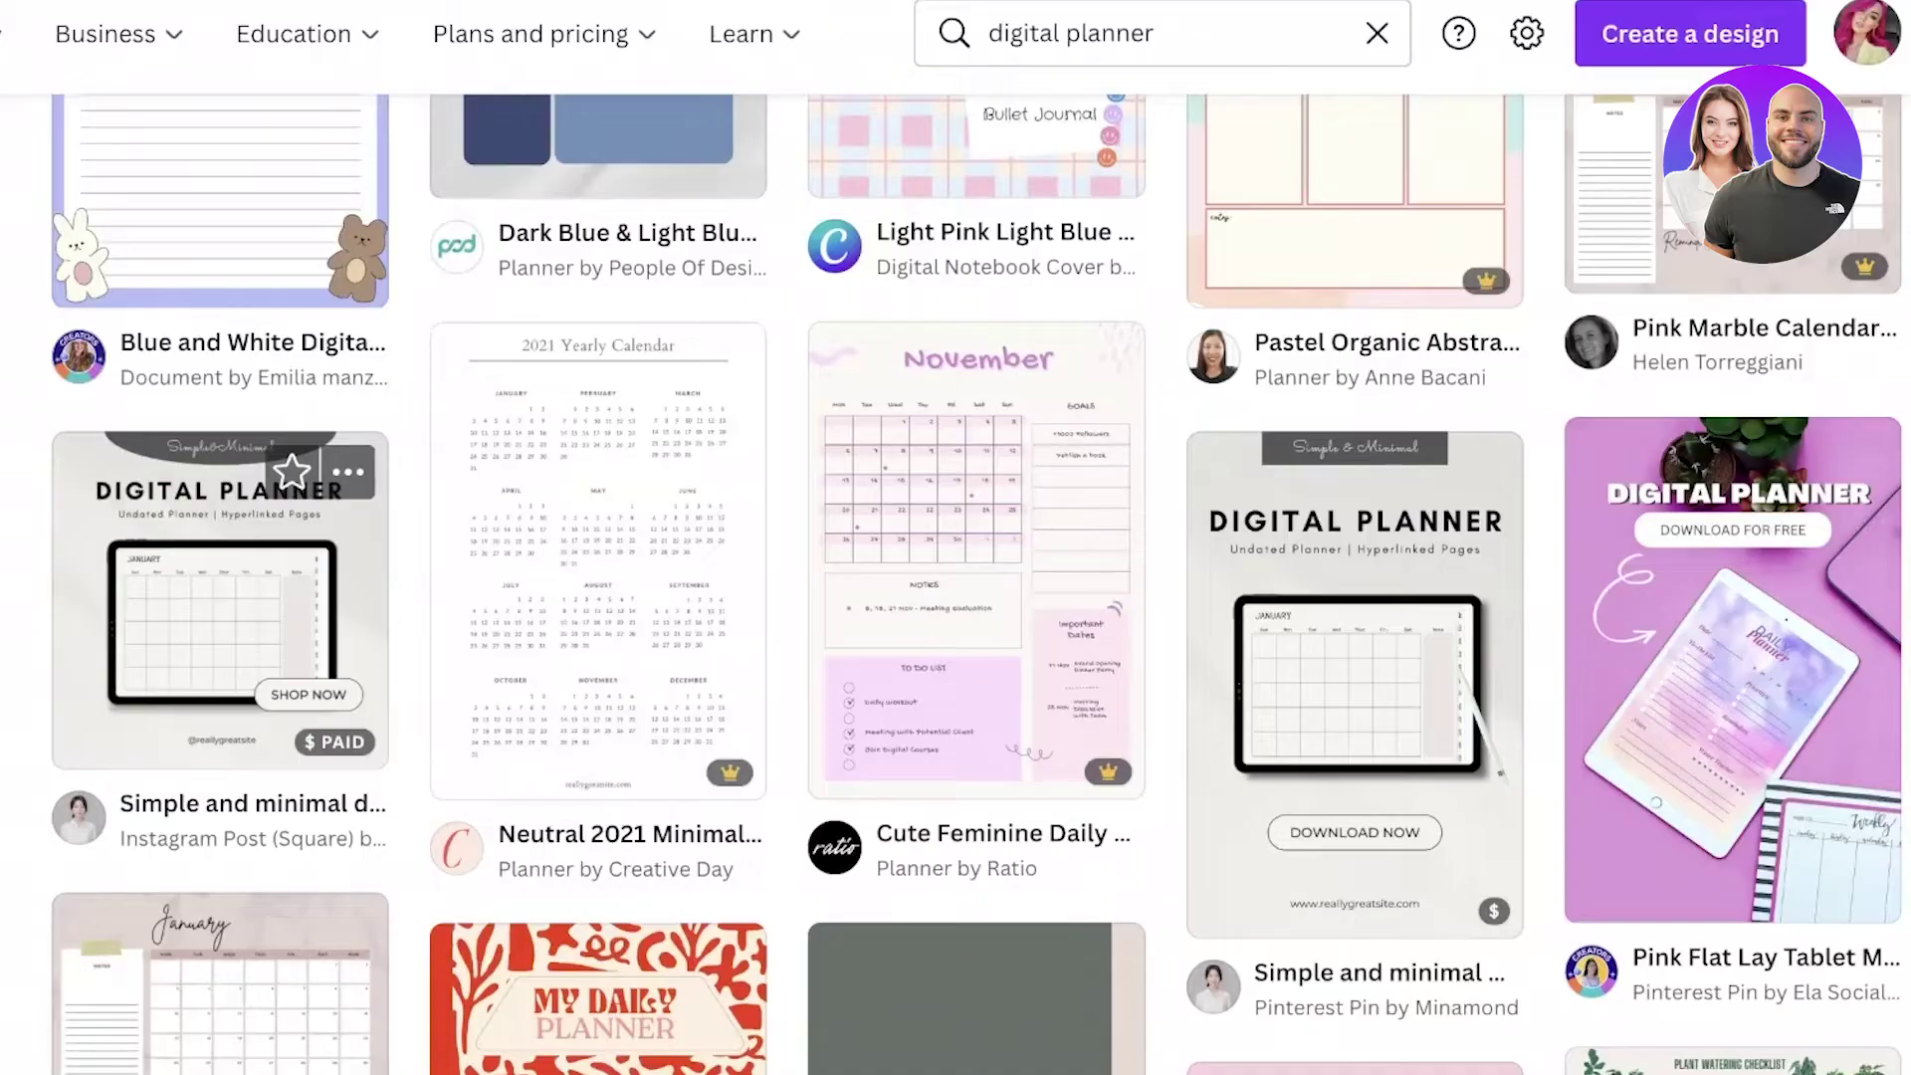
{"action": "scroll", "coordinate": [1354, 398], "scroll_direction": "down", "scroll_amount": 4}
{"action": "scroll", "coordinate": [1579, 431], "scroll_direction": "down", "scroll_amount": 10}
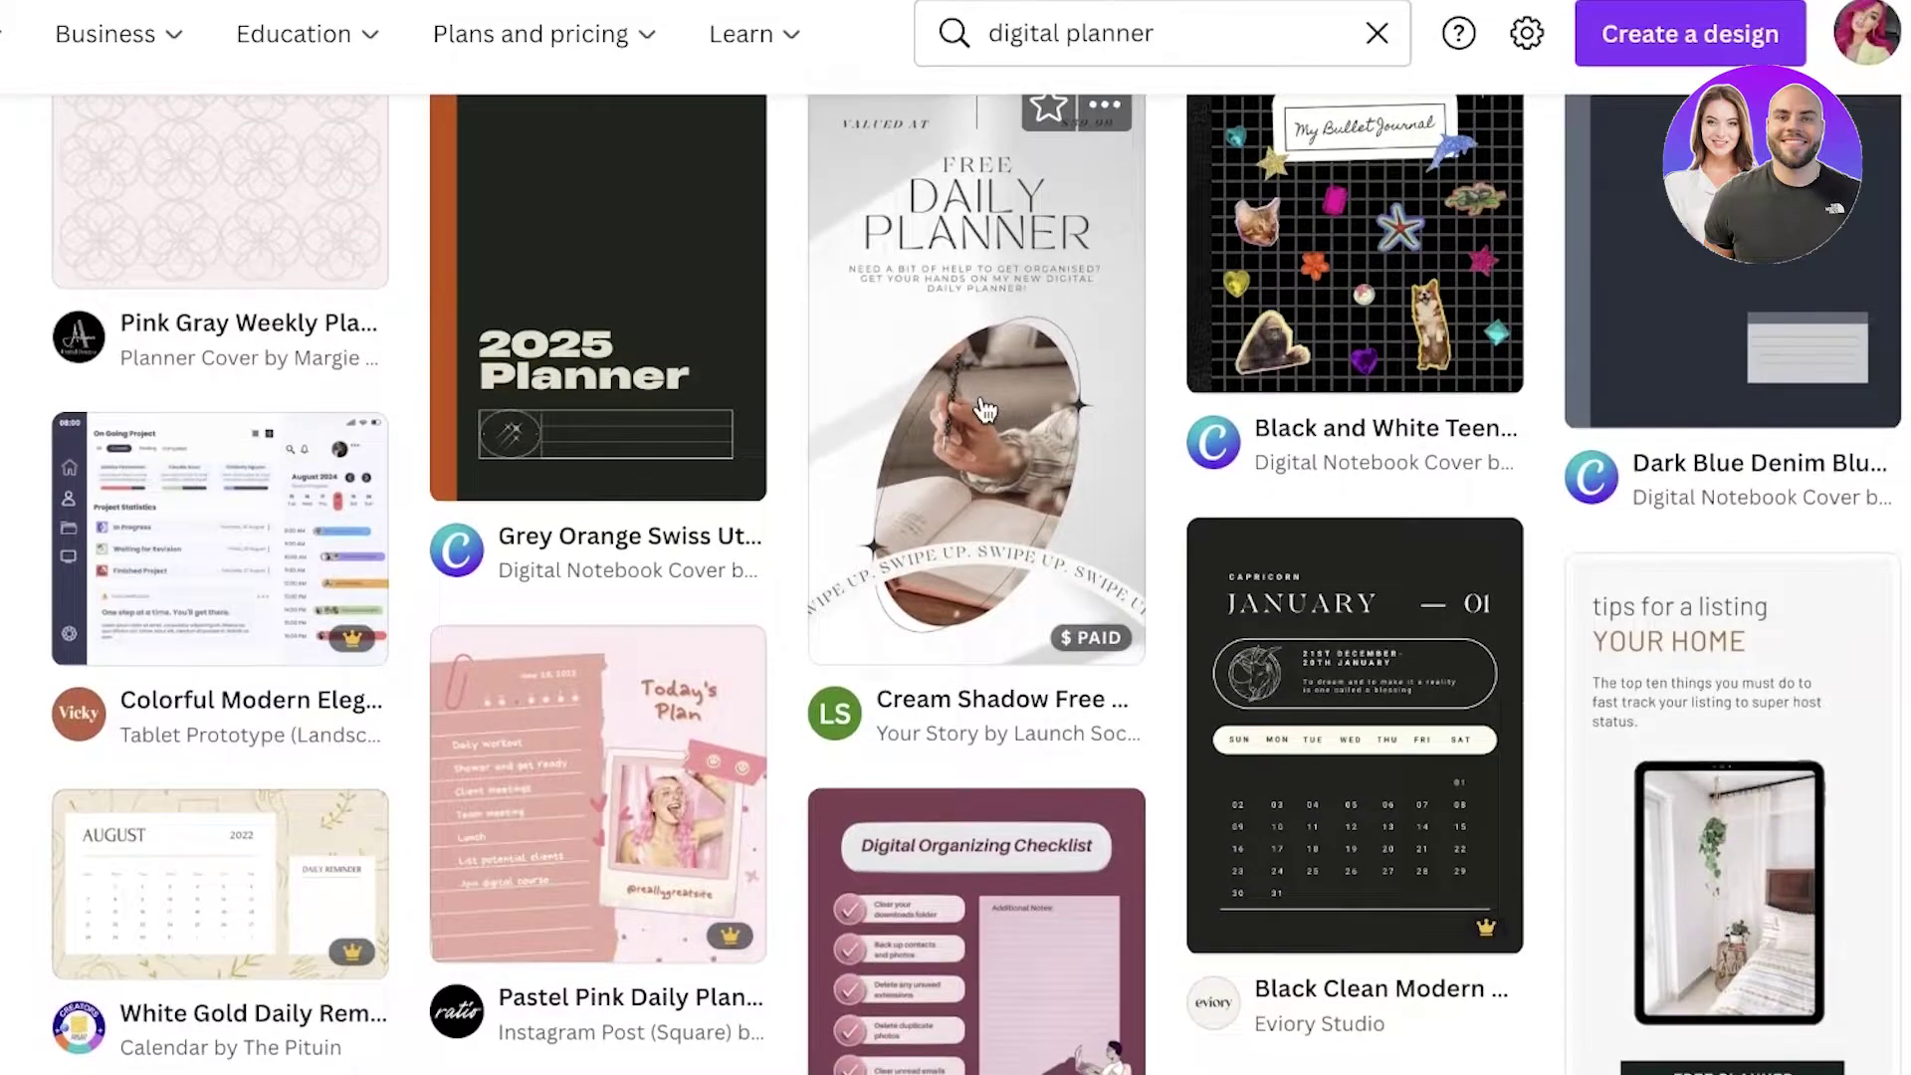
Look further through the digital planner templates for weekly, daily and monthly layouts, and return to the first results.
{"action": "scroll", "coordinate": [985, 410], "scroll_direction": "down", "scroll_amount": 15}
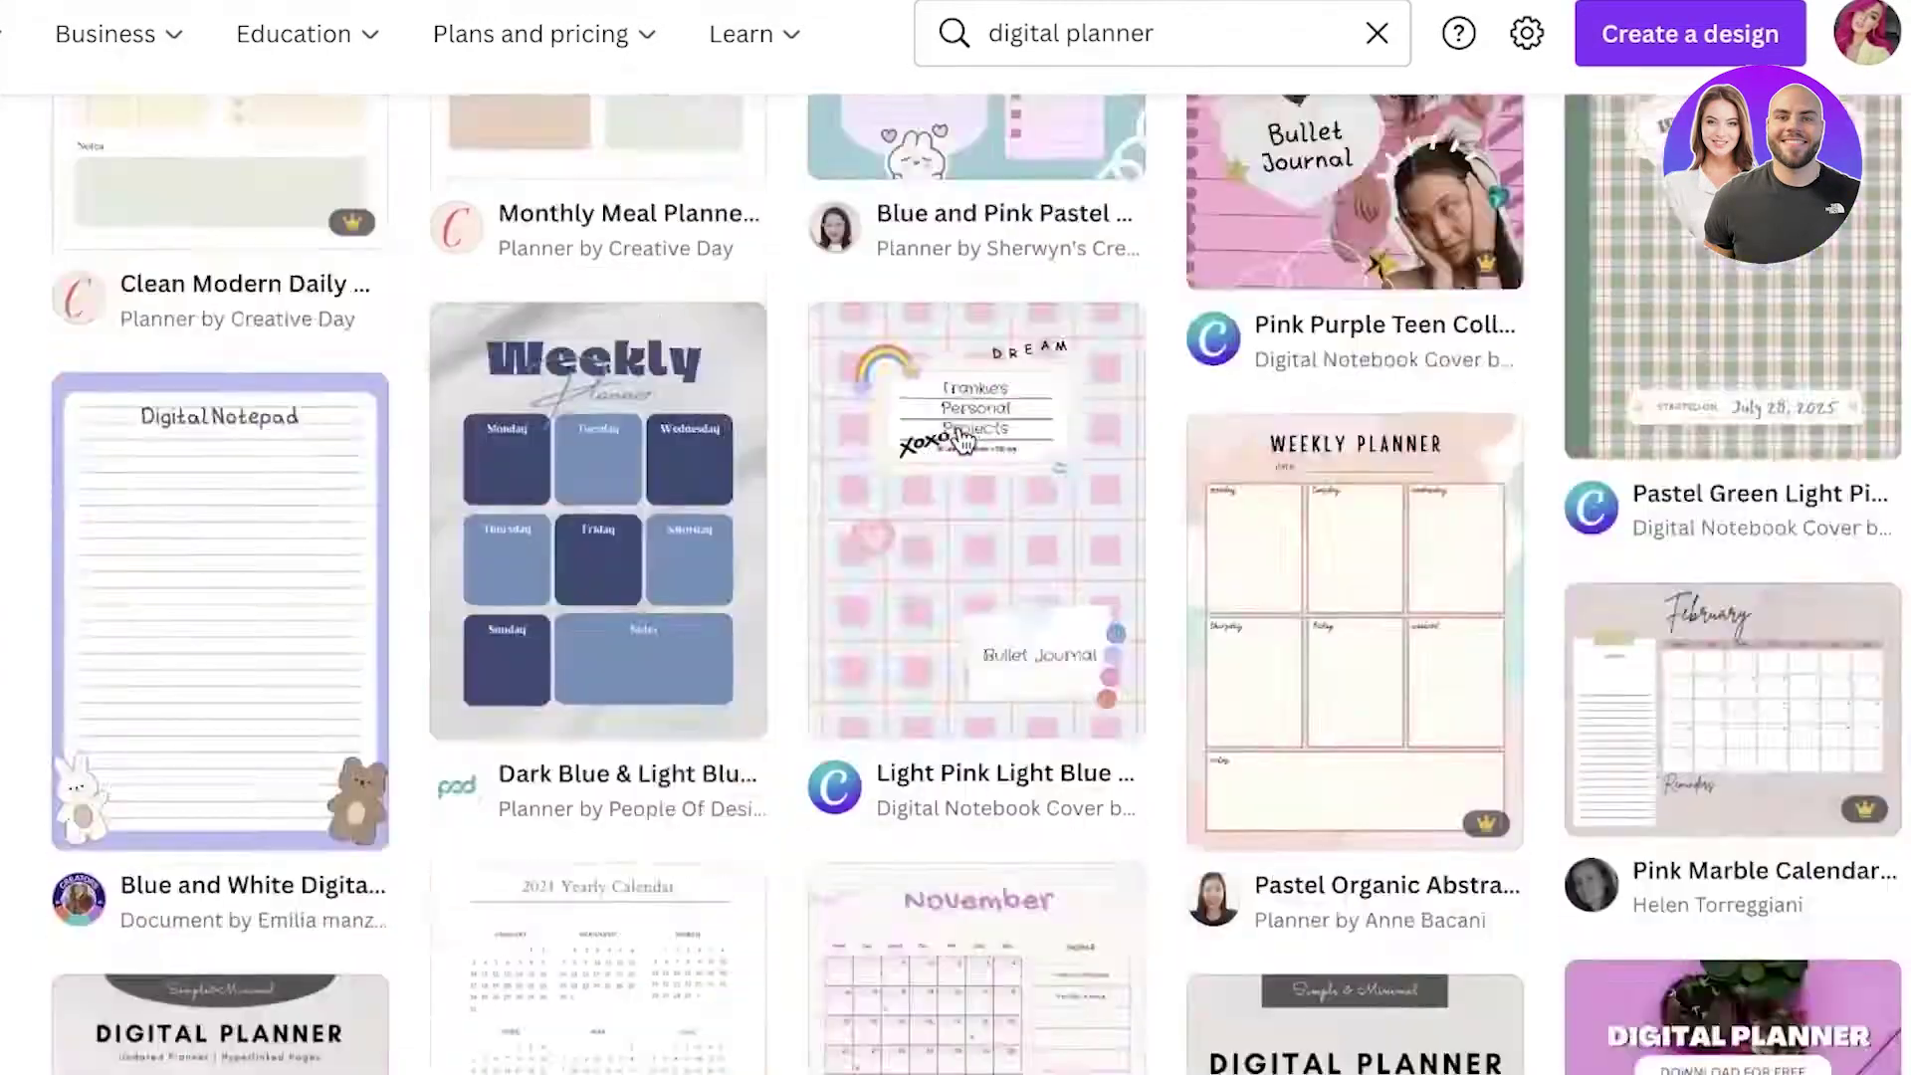
{"action": "scroll", "coordinate": [961, 442], "scroll_direction": "down", "scroll_amount": 10}
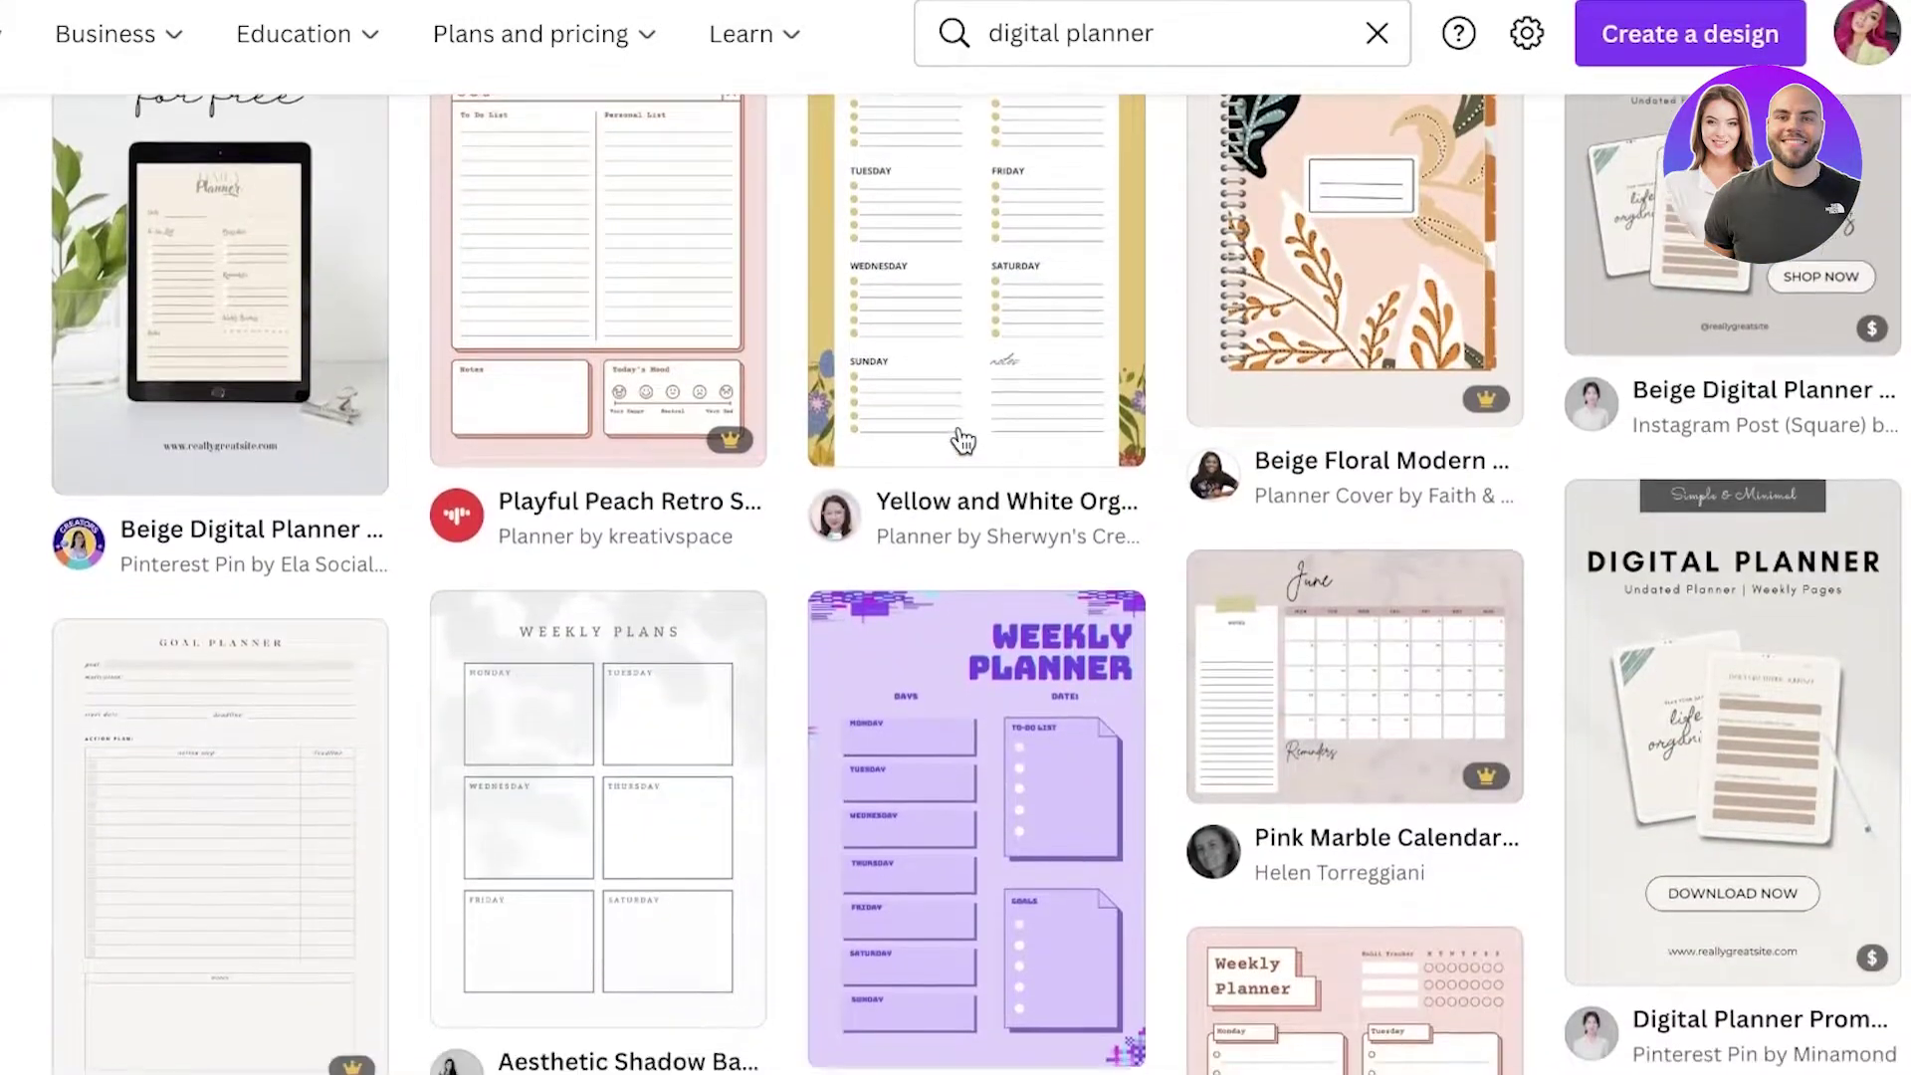
{"action": "scroll", "coordinate": [958, 427], "scroll_direction": "up", "scroll_amount": 5}
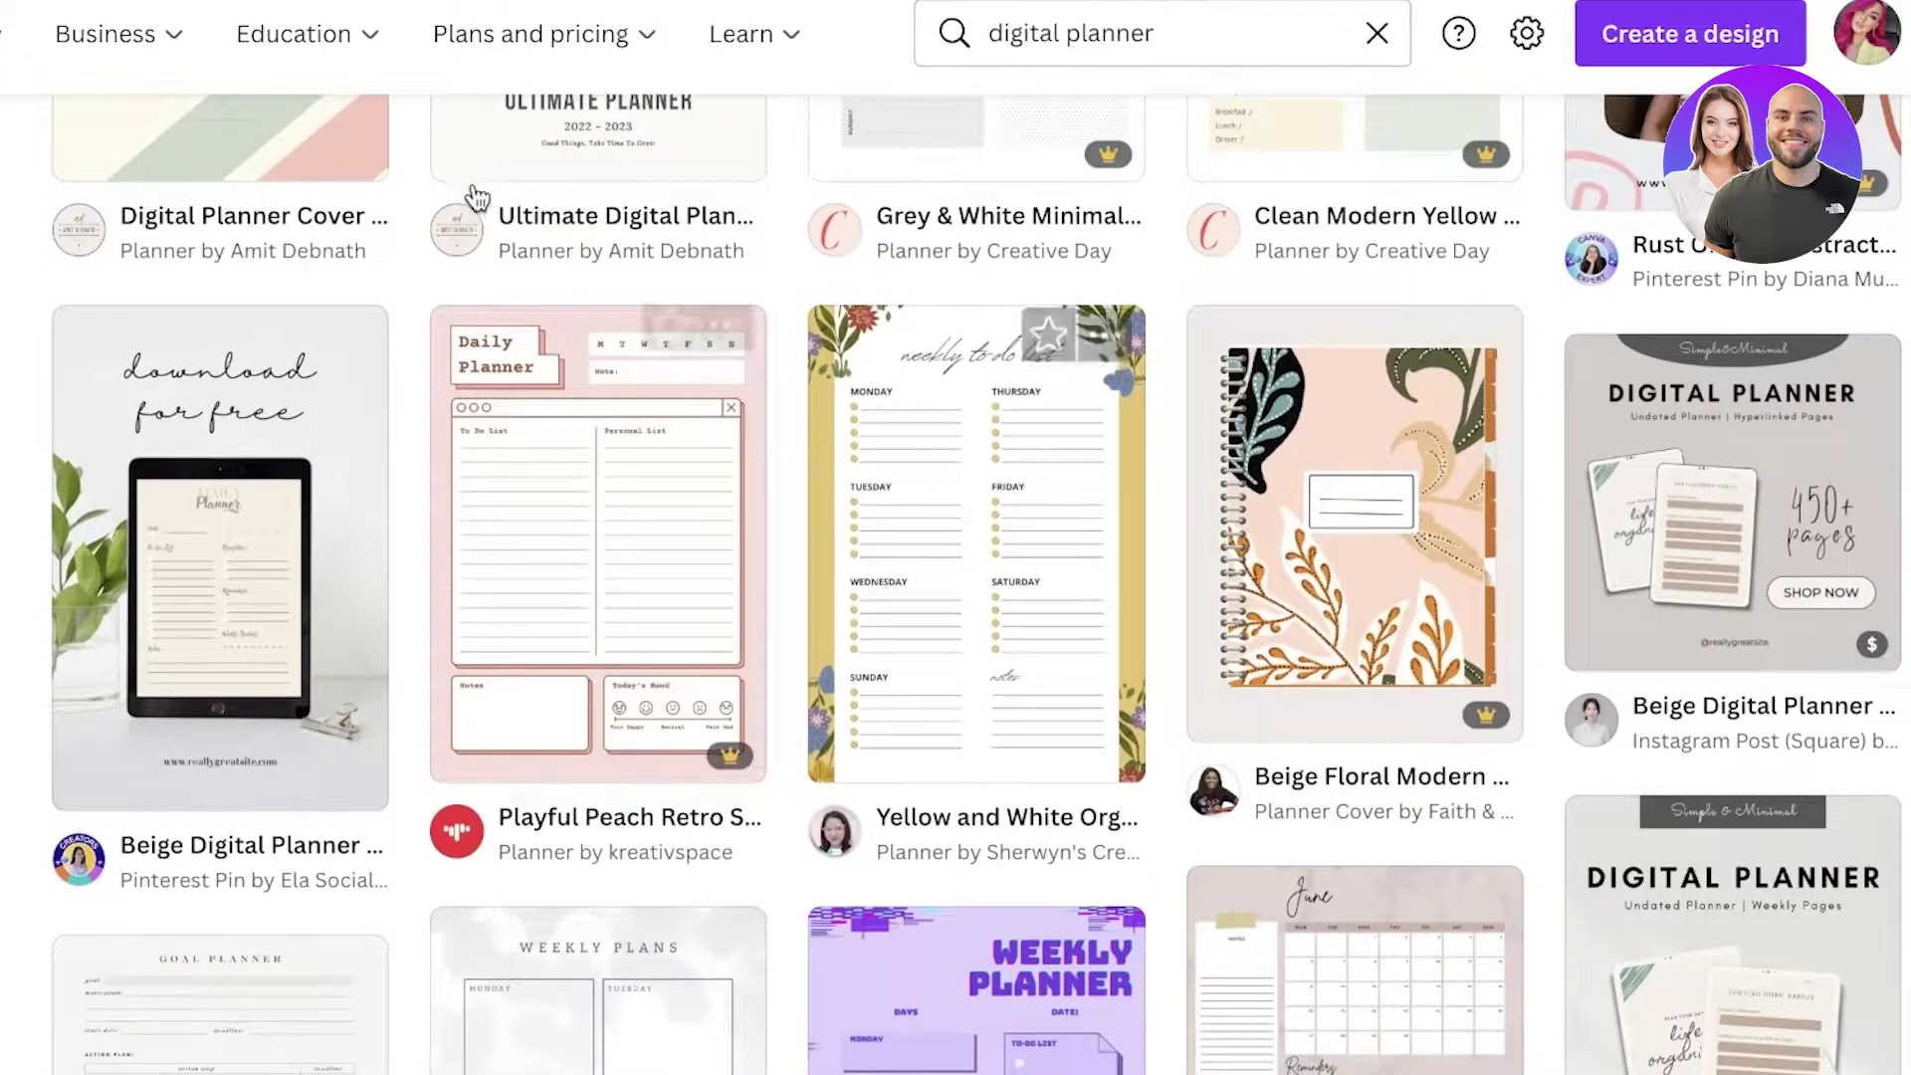
{"action": "scroll", "coordinate": [643, 291], "scroll_direction": "up", "scroll_amount": 8}
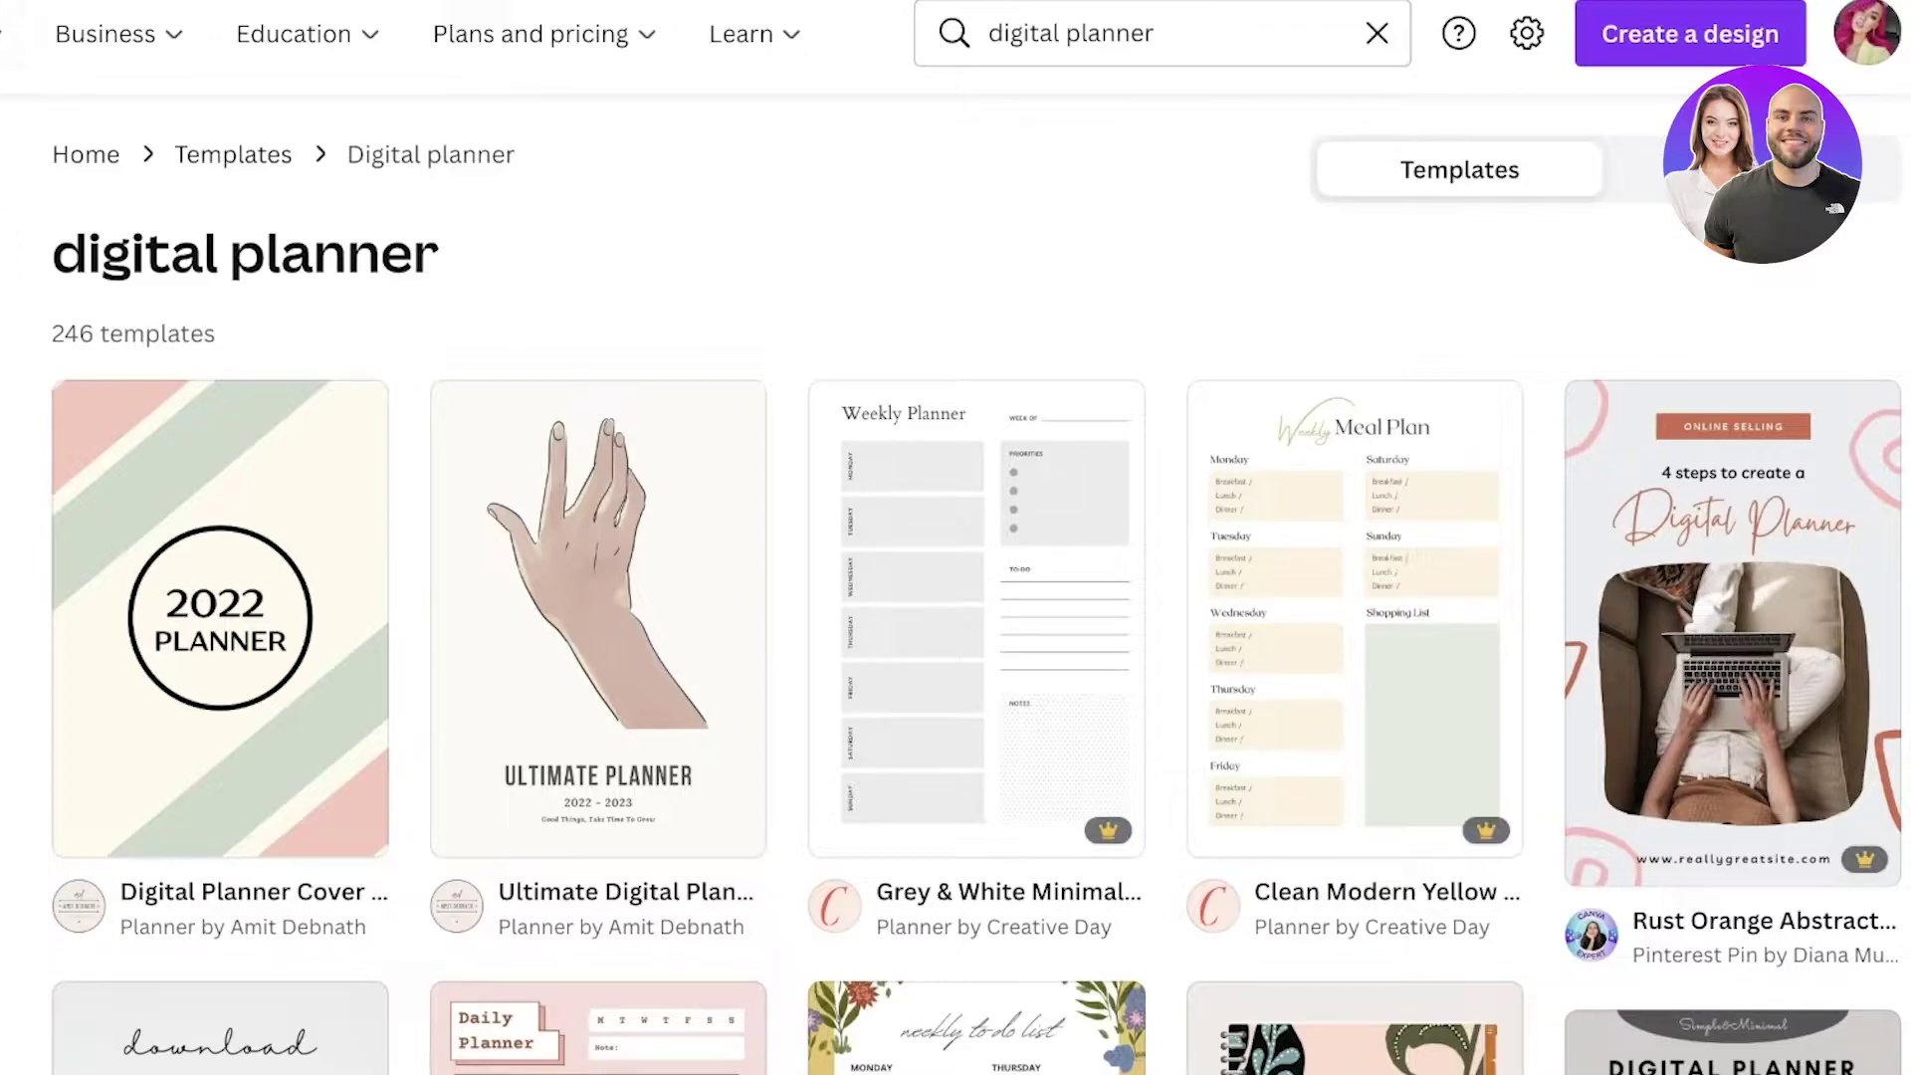
{"action": "key", "text": "alt+Left"}
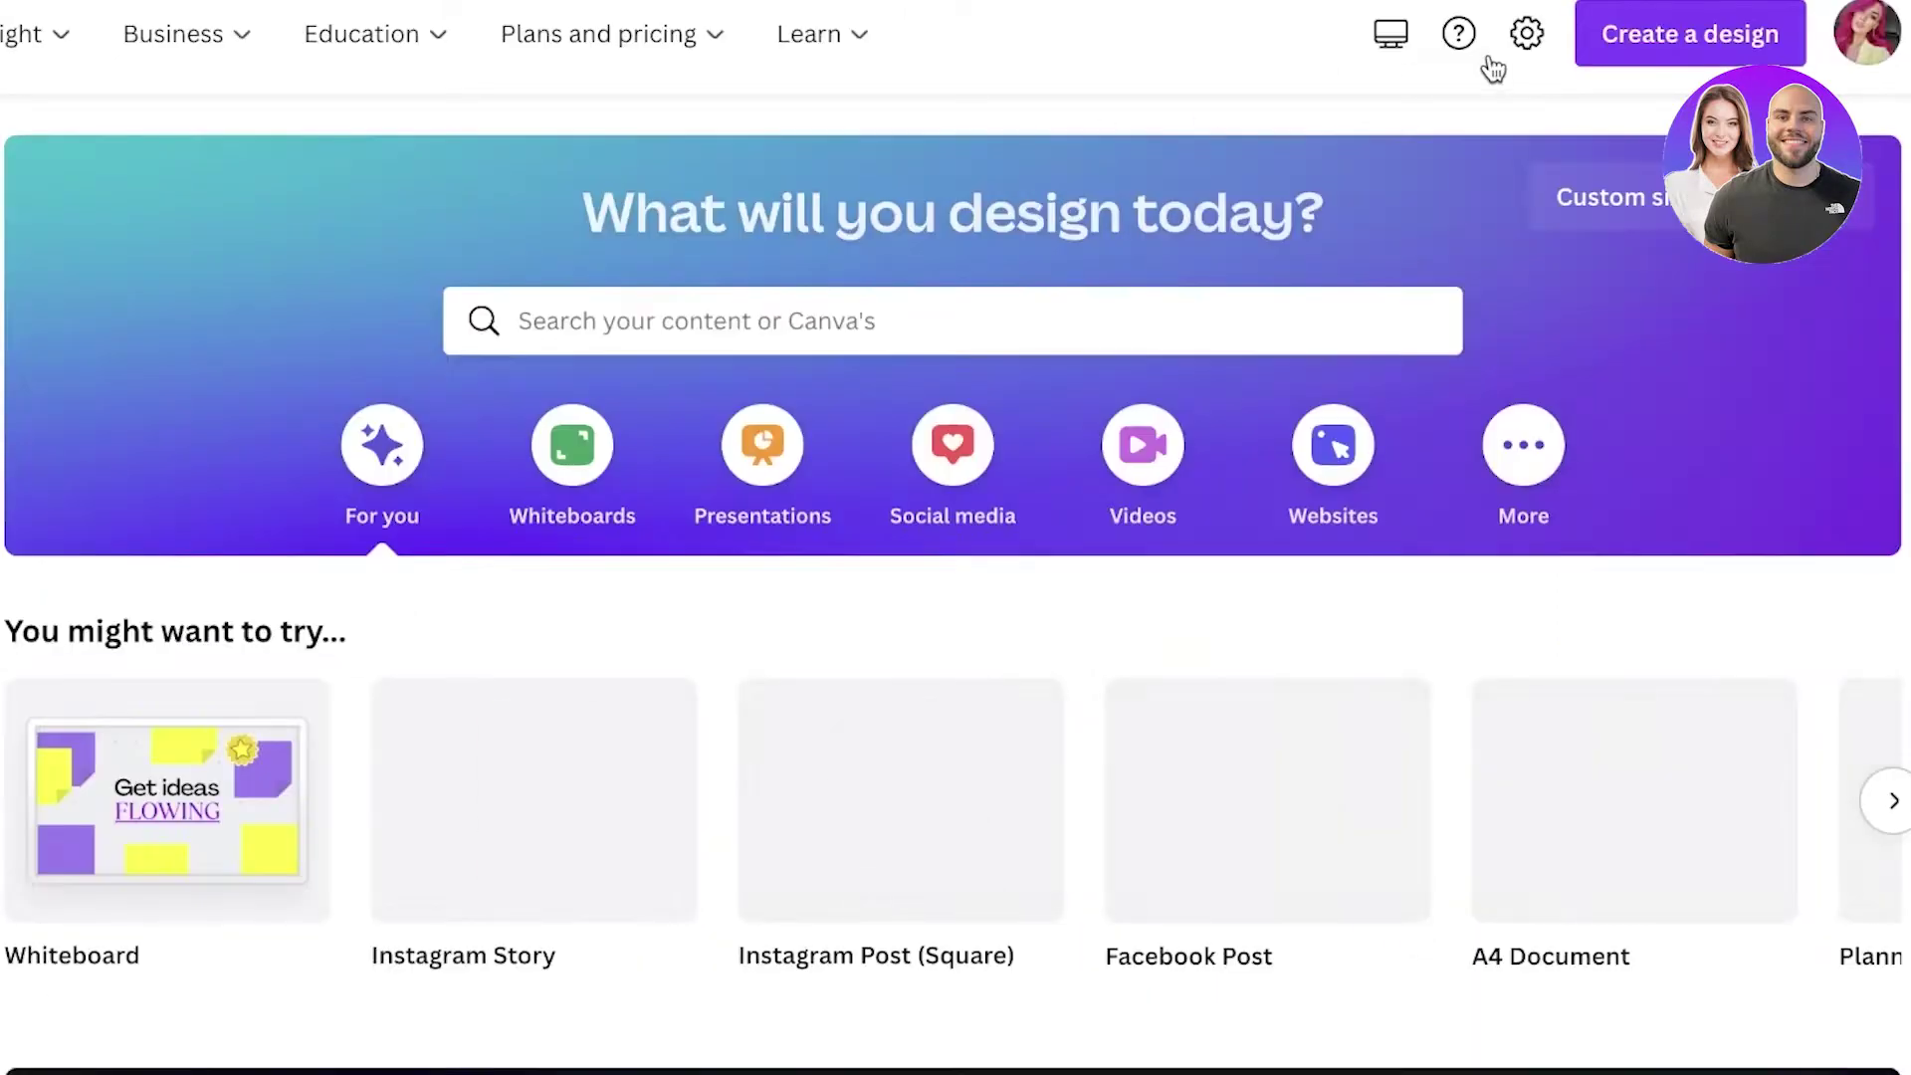
{"action": "left_click", "coordinate": [1779, 36]}
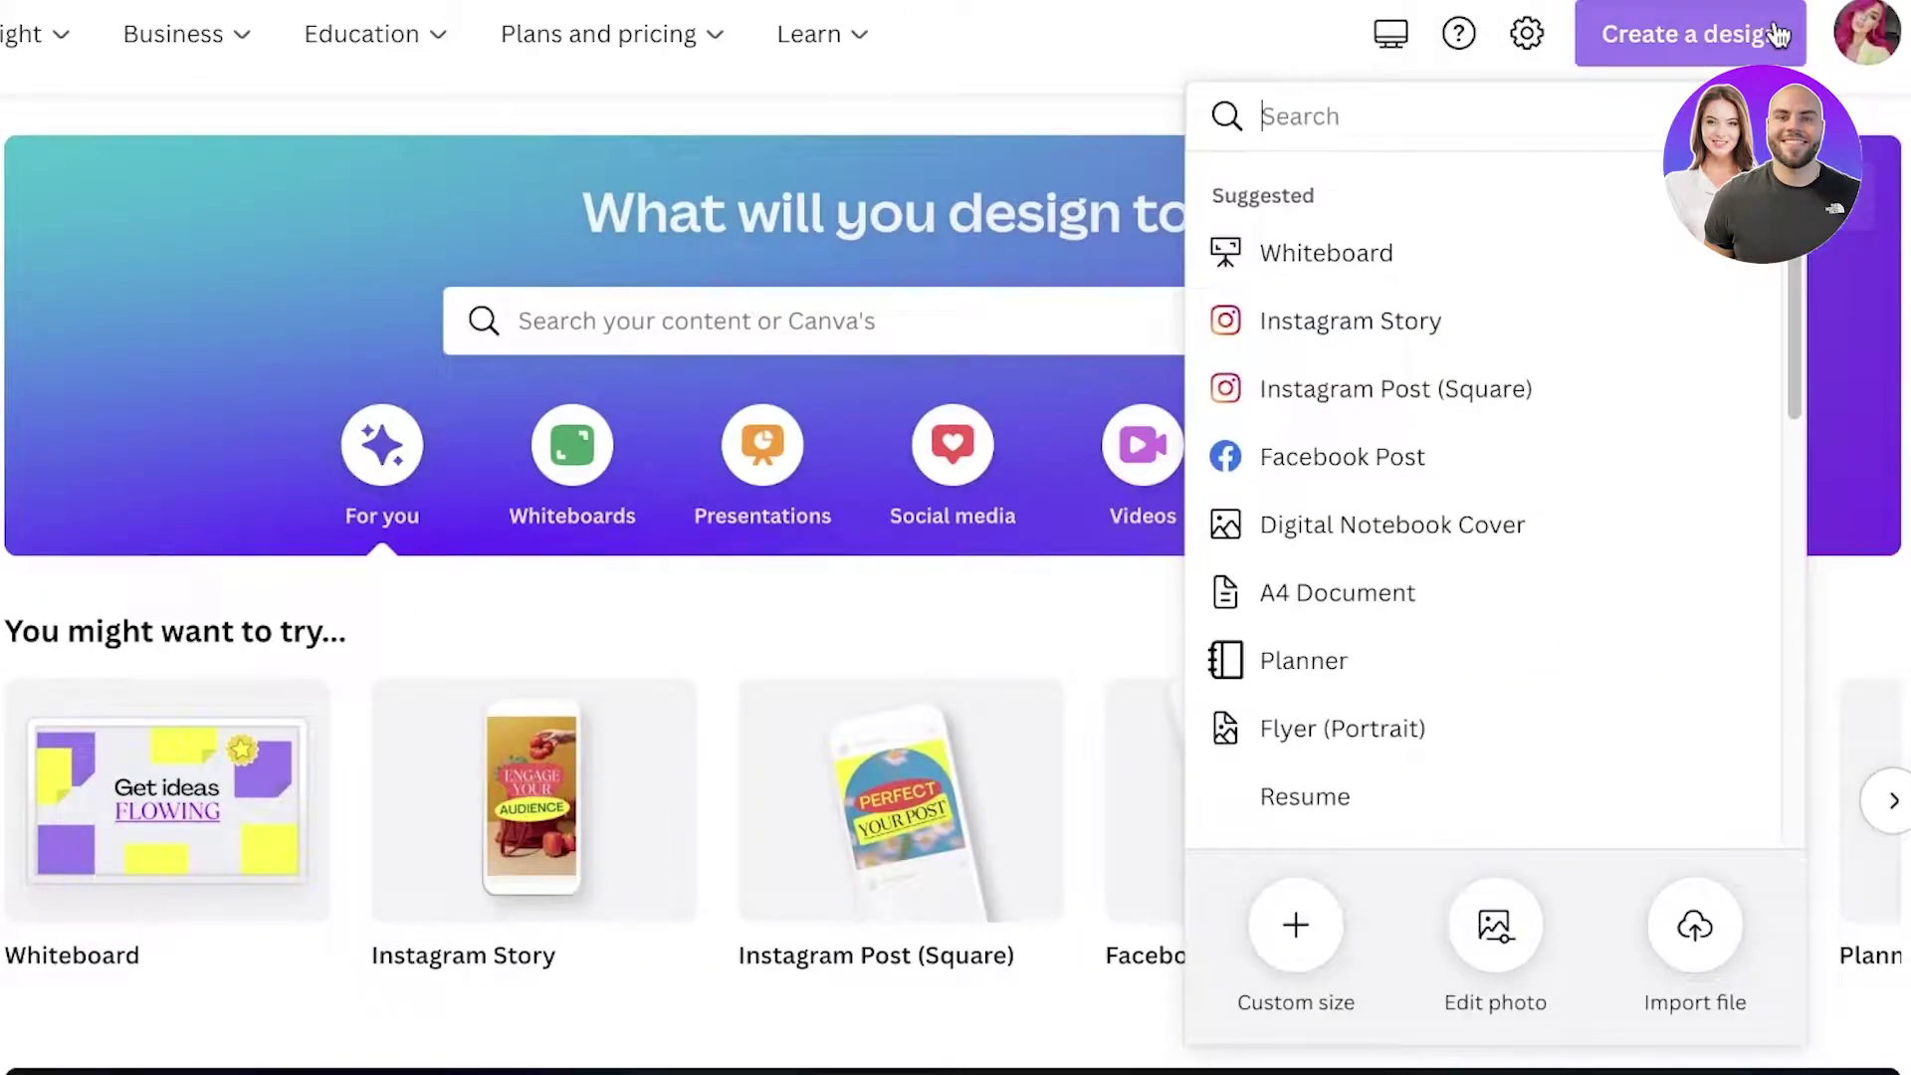
{"action": "left_click", "coordinate": [1049, 70]}
{"action": "left_click", "coordinate": [1603, 223]}
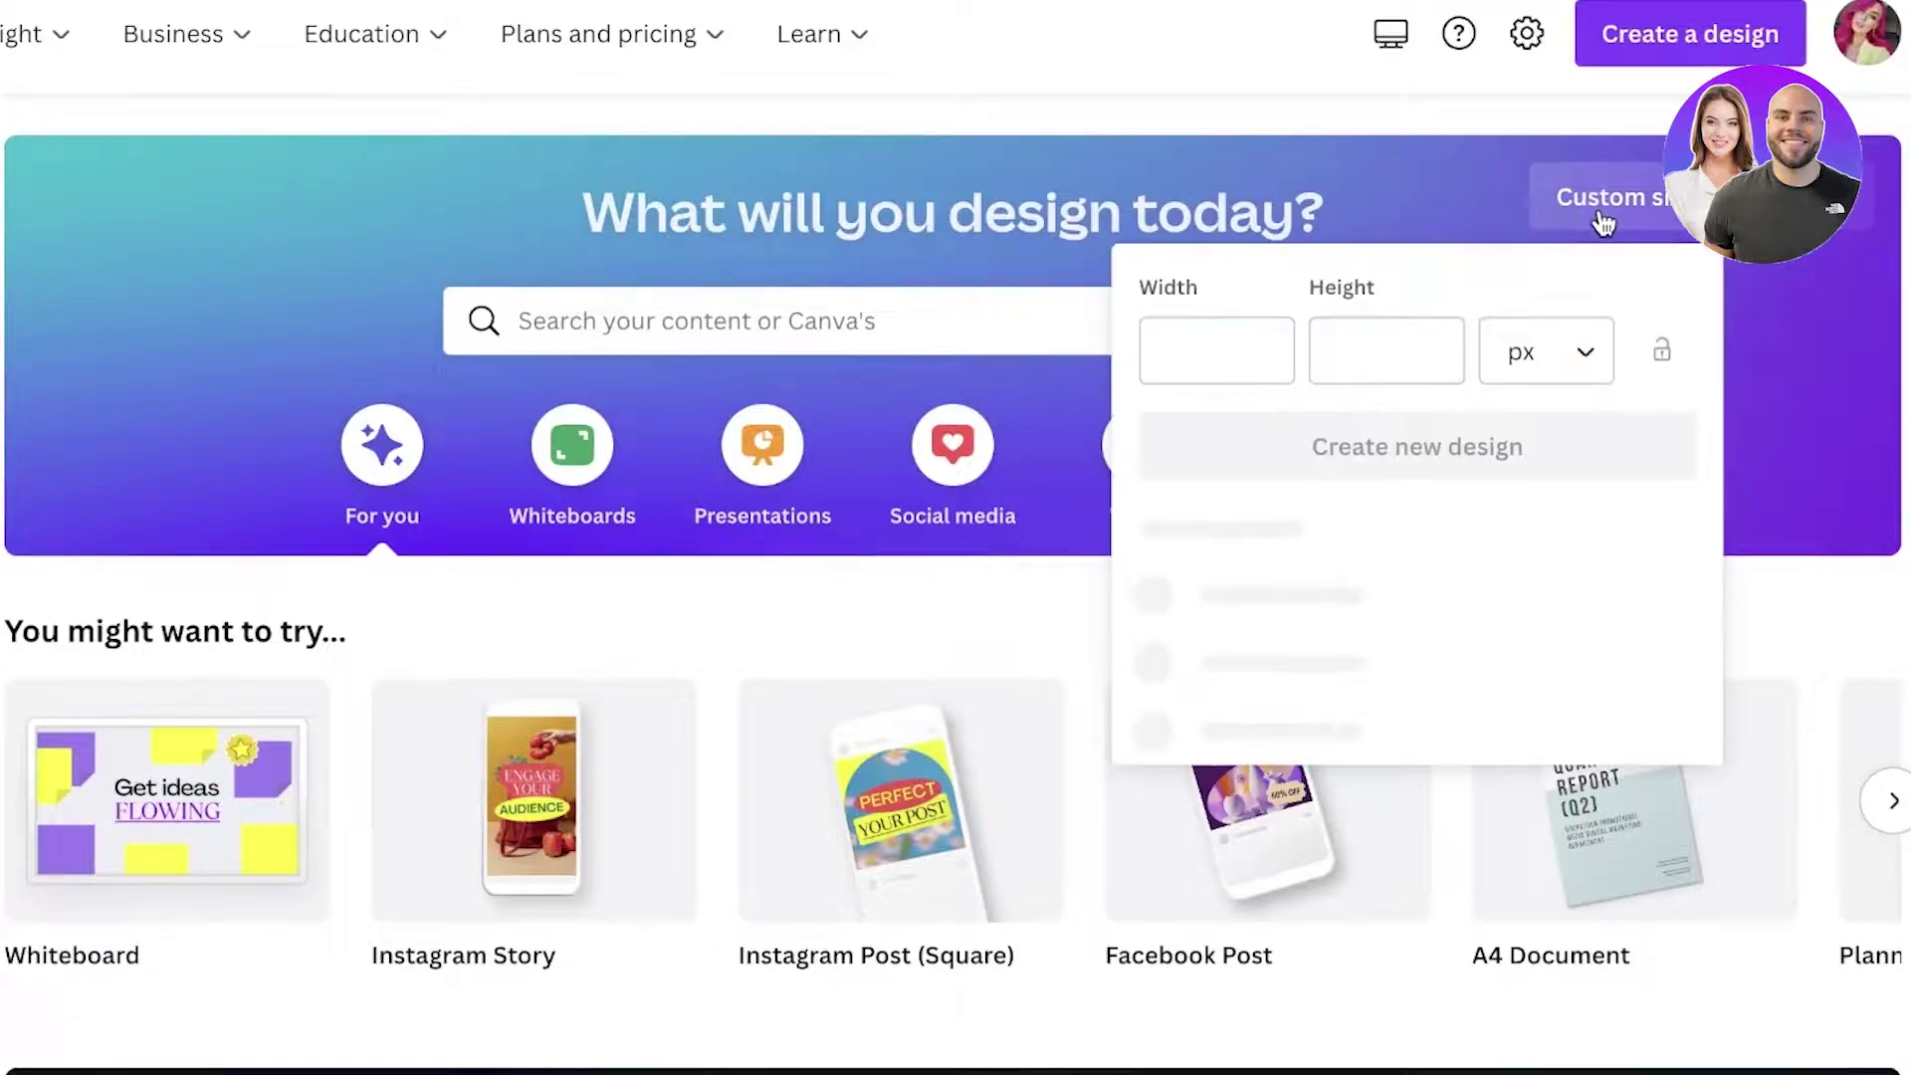
{"action": "left_click", "coordinate": [1568, 355]}
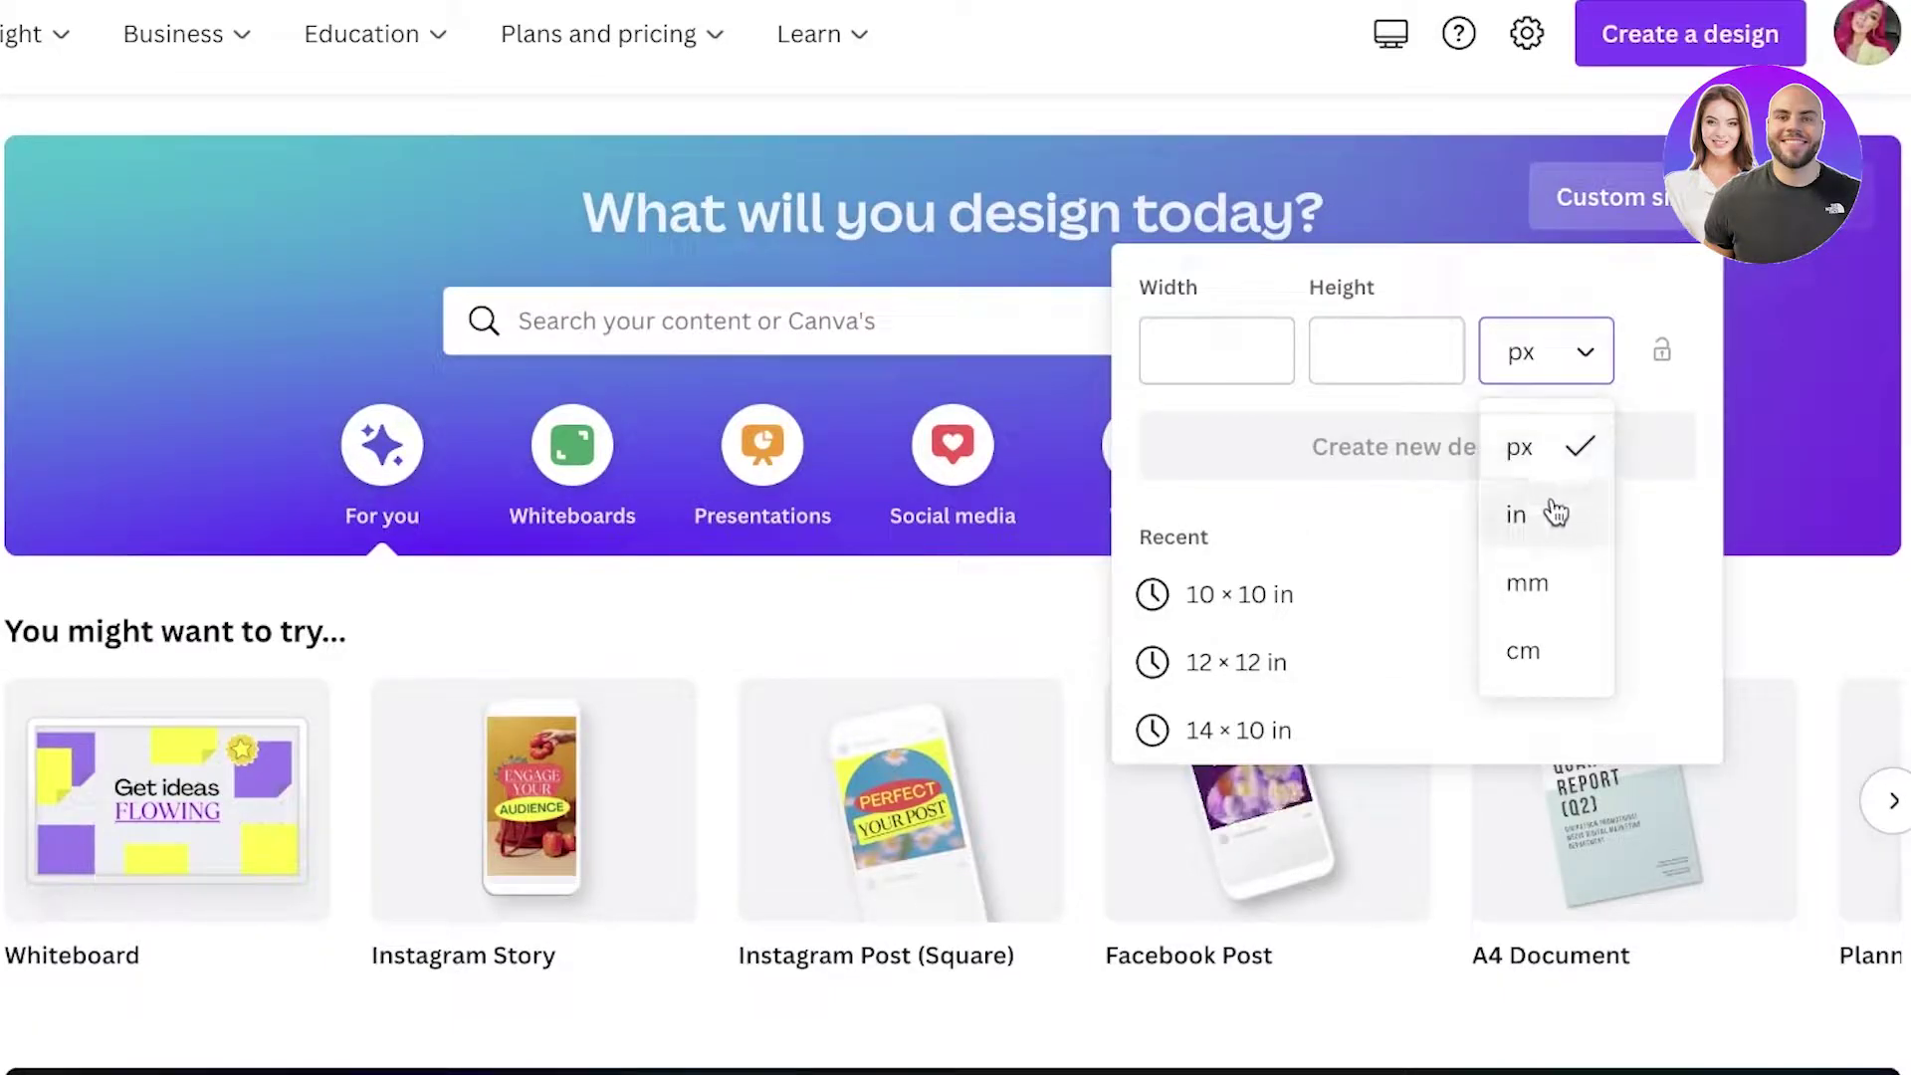
{"action": "left_click", "coordinate": [1555, 512]}
{"action": "left_click", "coordinate": [1225, 362]}
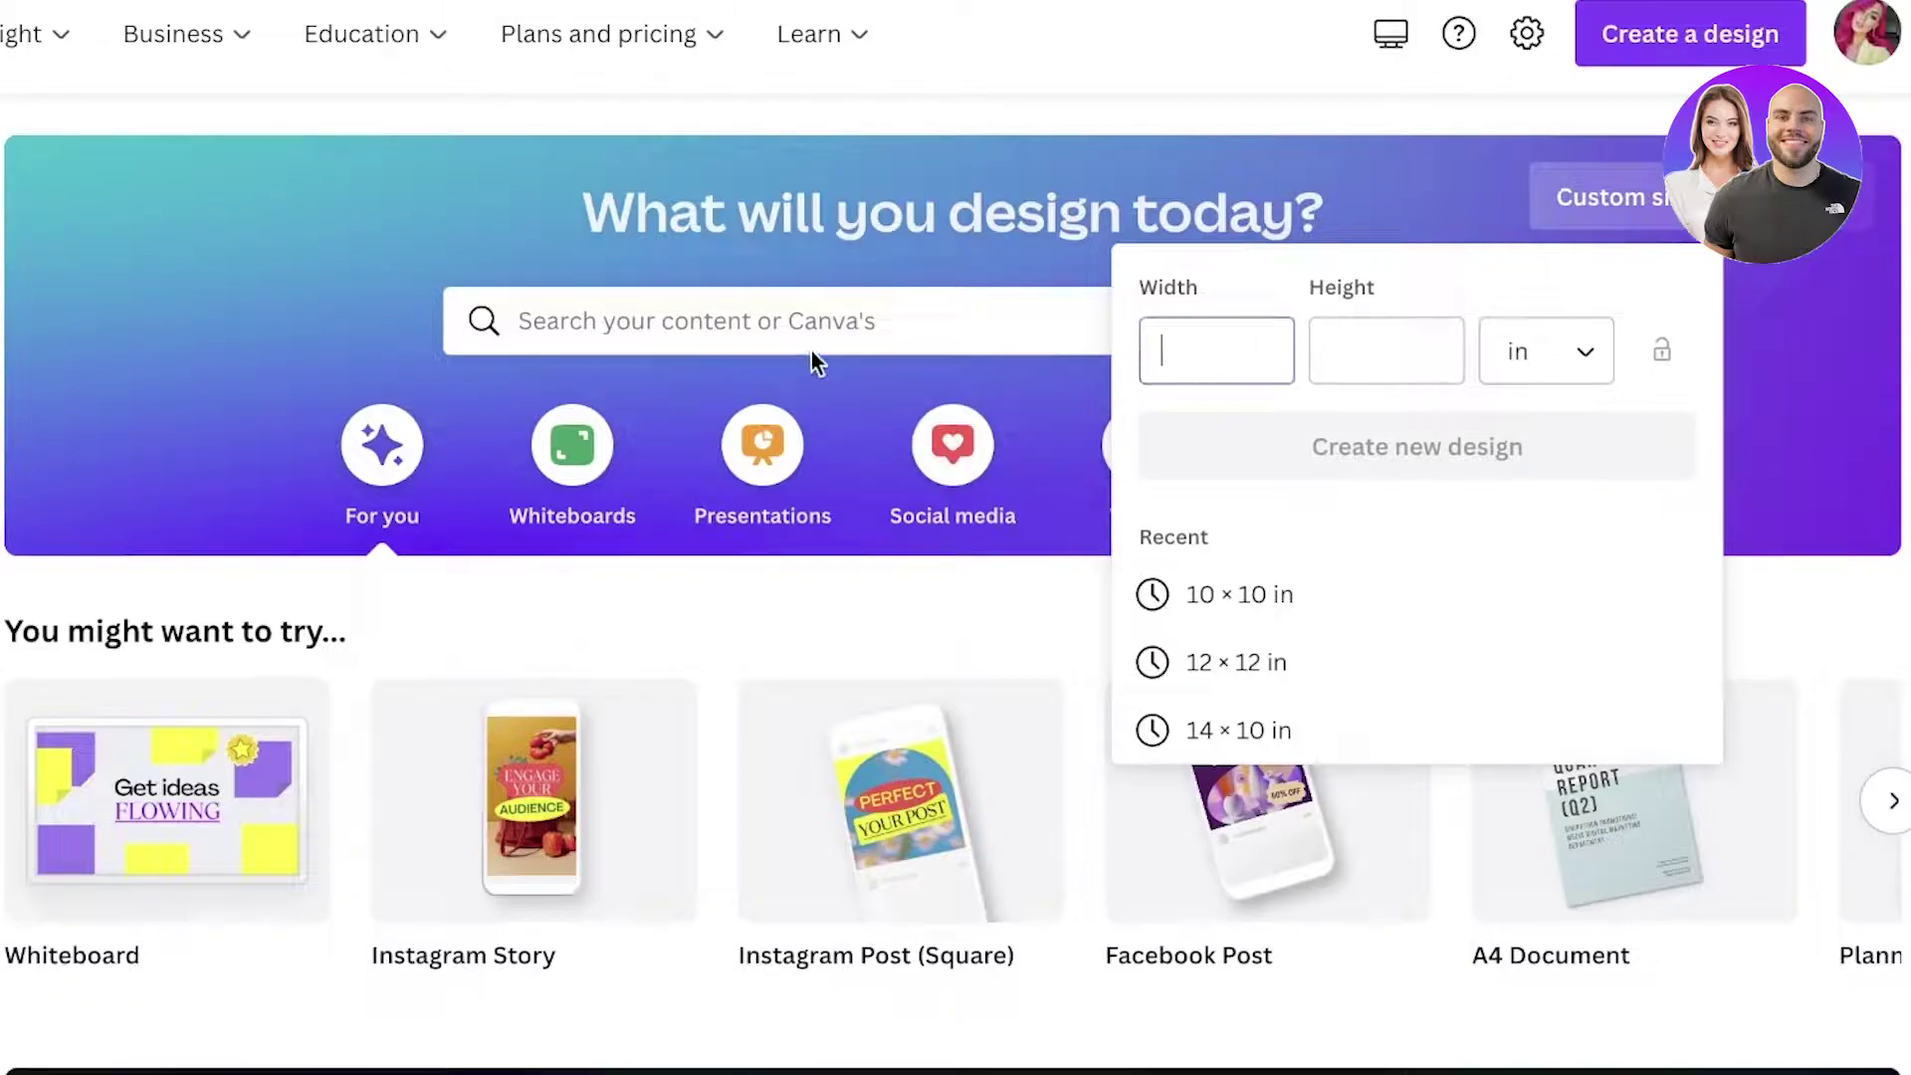
Search the templates for "digital planner" again and open the striped 2022 Planner cover template for editing.
{"action": "left_click", "coordinate": [802, 323]}
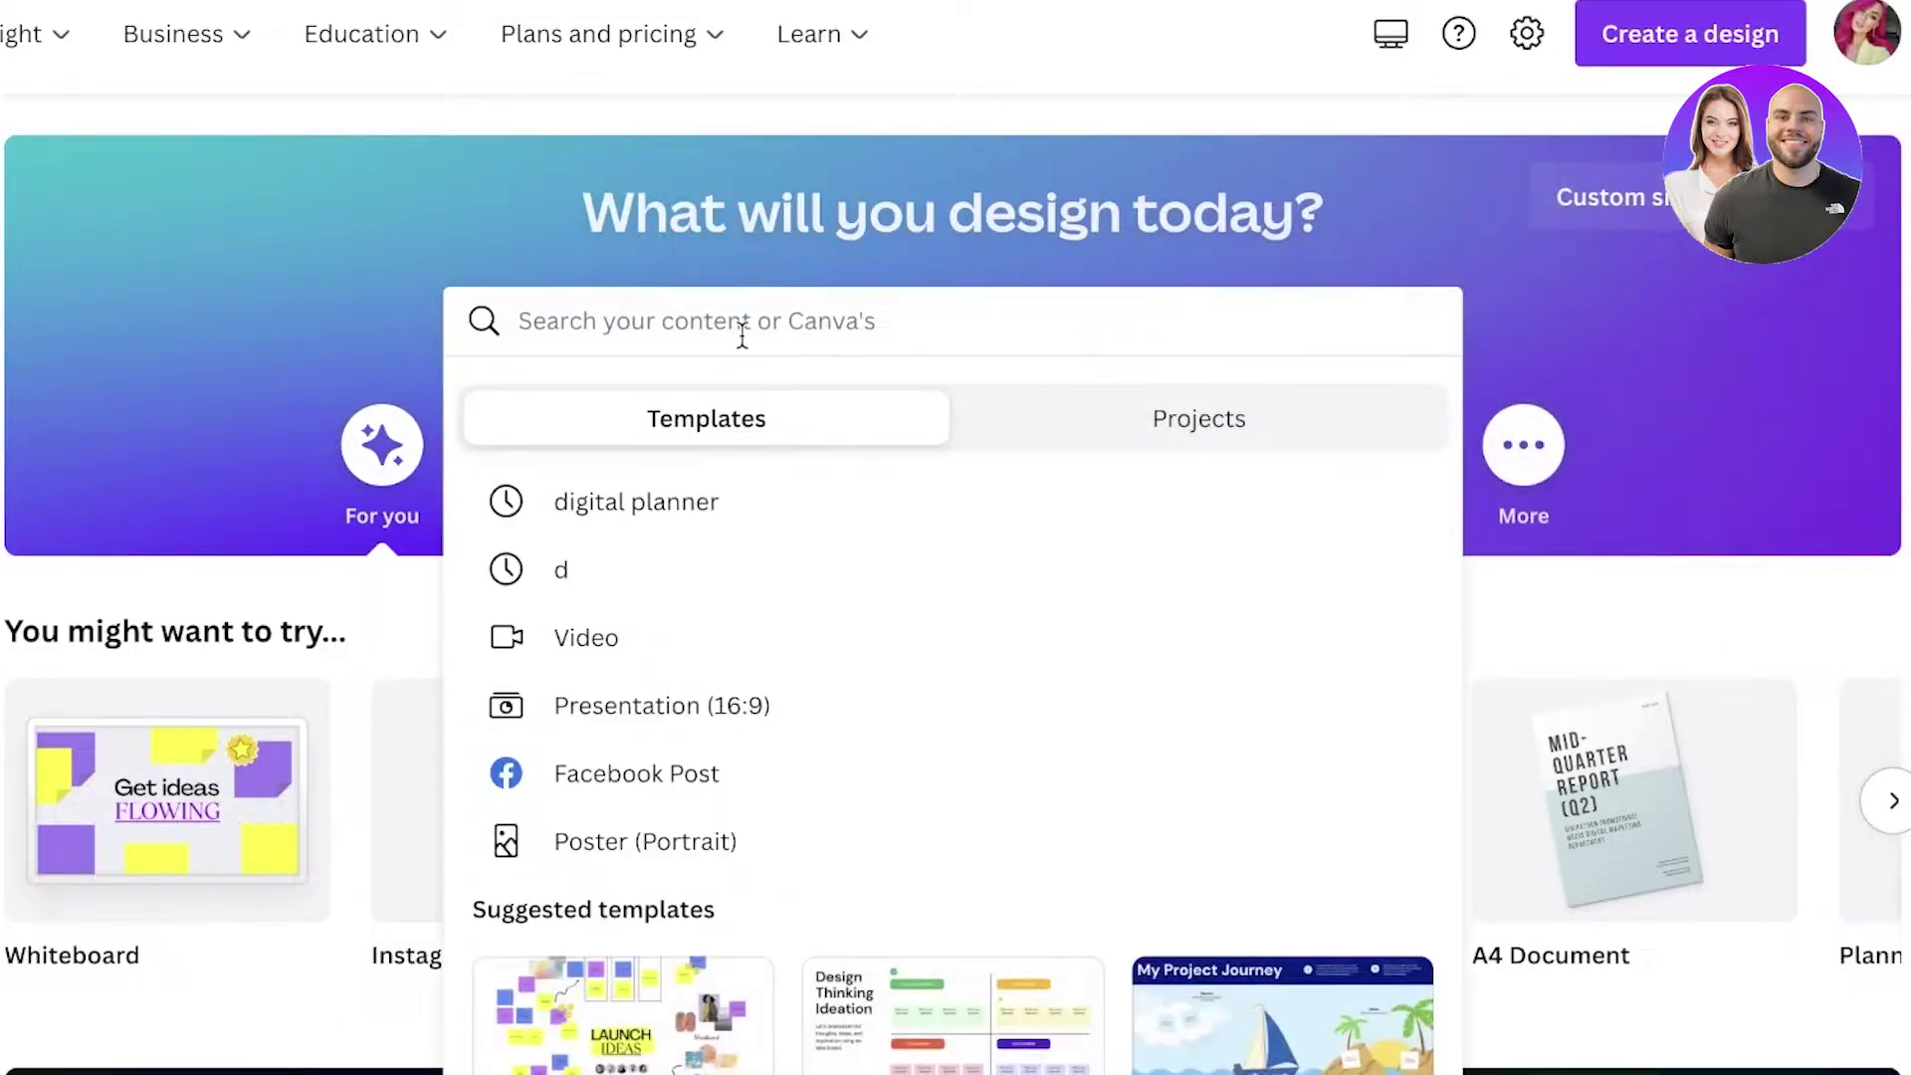
{"action": "left_click", "coordinate": [657, 501]}
{"action": "left_click", "coordinate": [287, 587]}
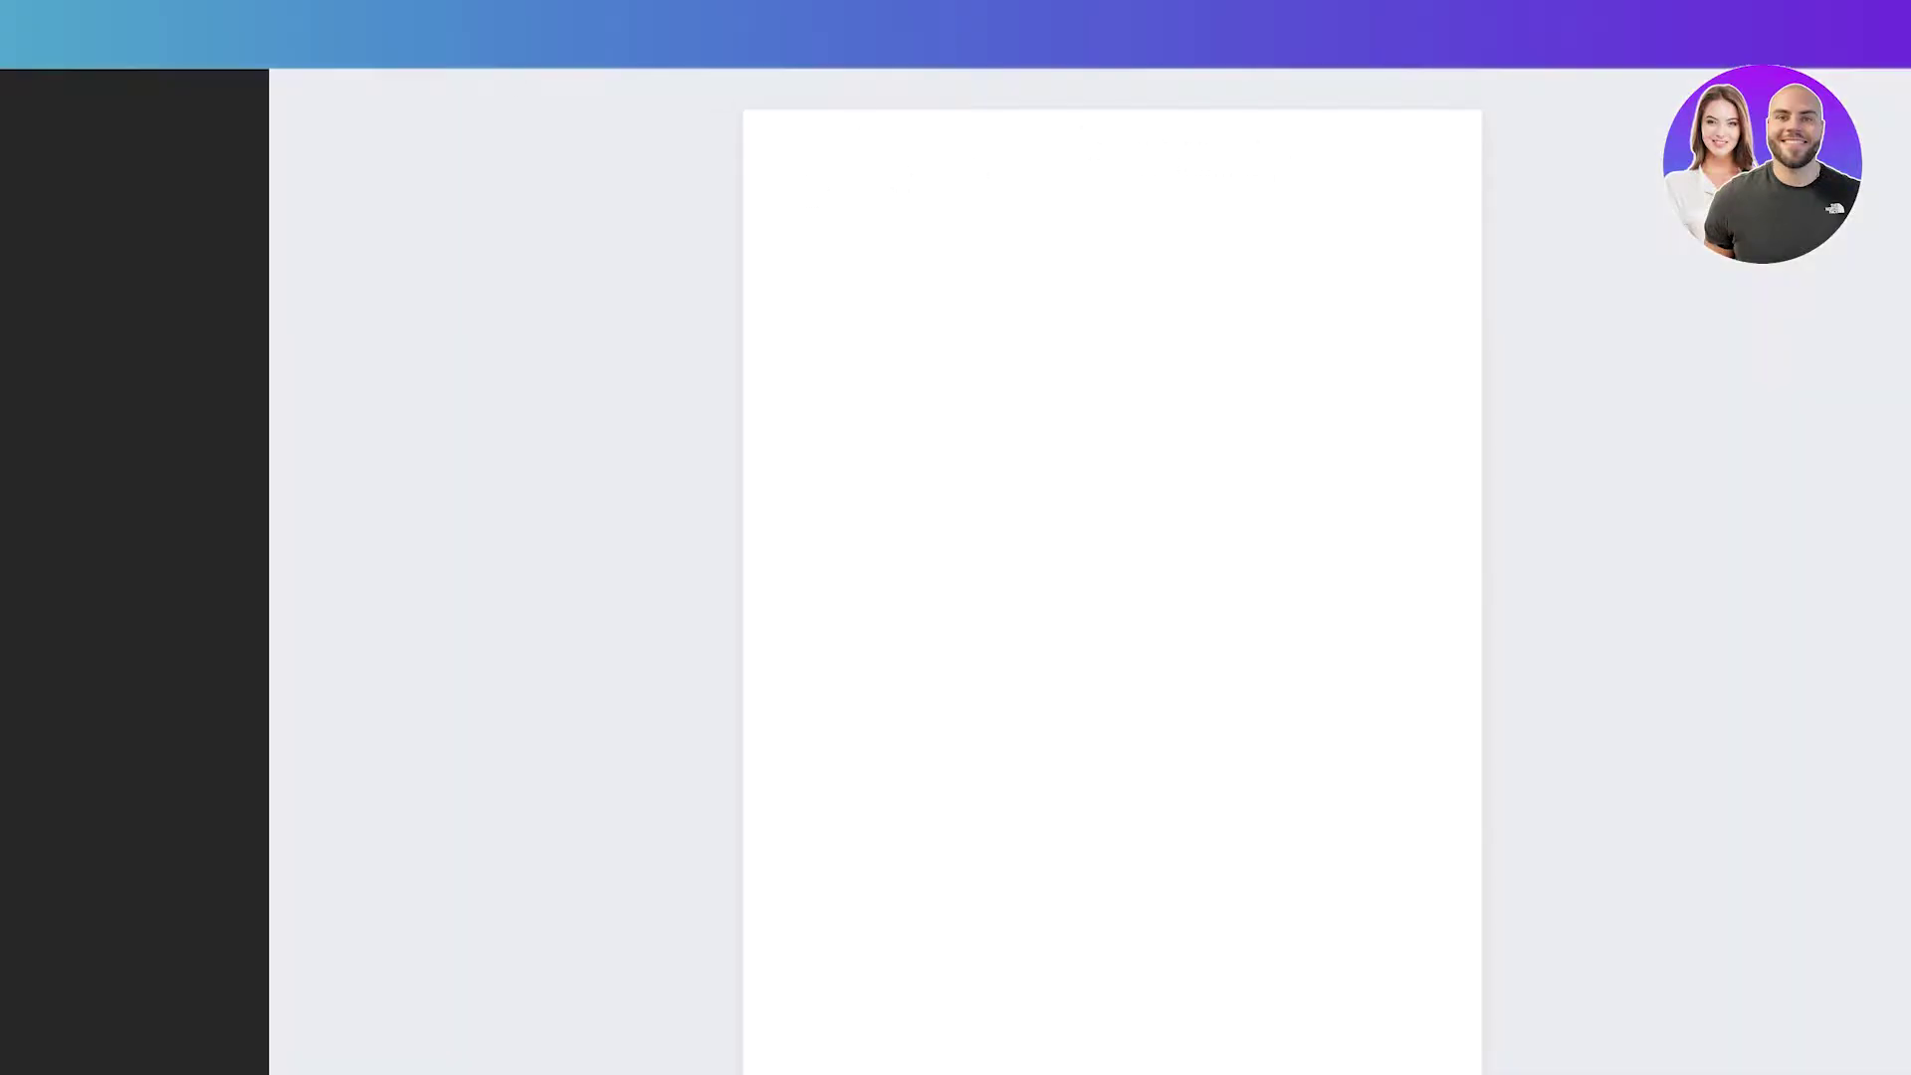
Delete all the shapes and text from the 2022 Planner cover page.
{"action": "left_click_drag", "start_coordinate": [1476, 264], "coordinate": [870, 820]}
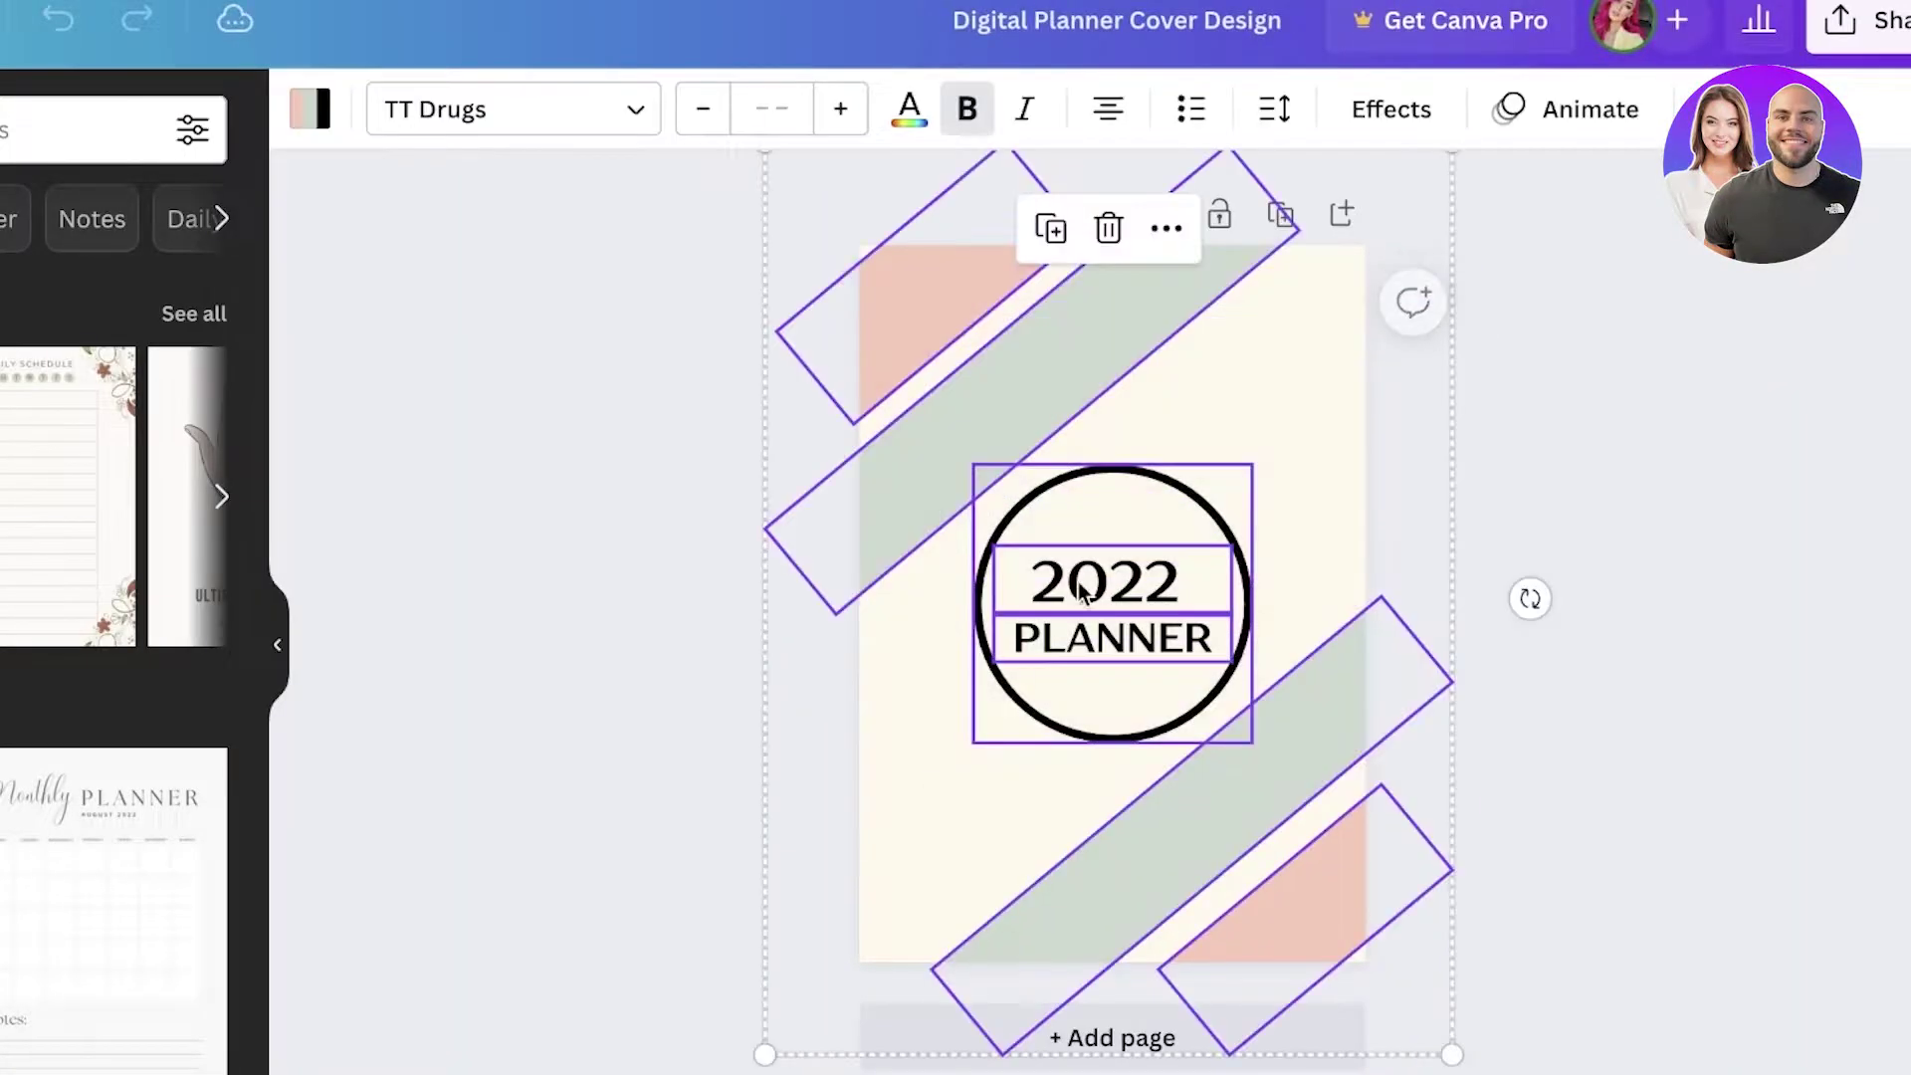
{"action": "key", "text": "Delete"}
{"action": "left_click", "coordinate": [1144, 362]}
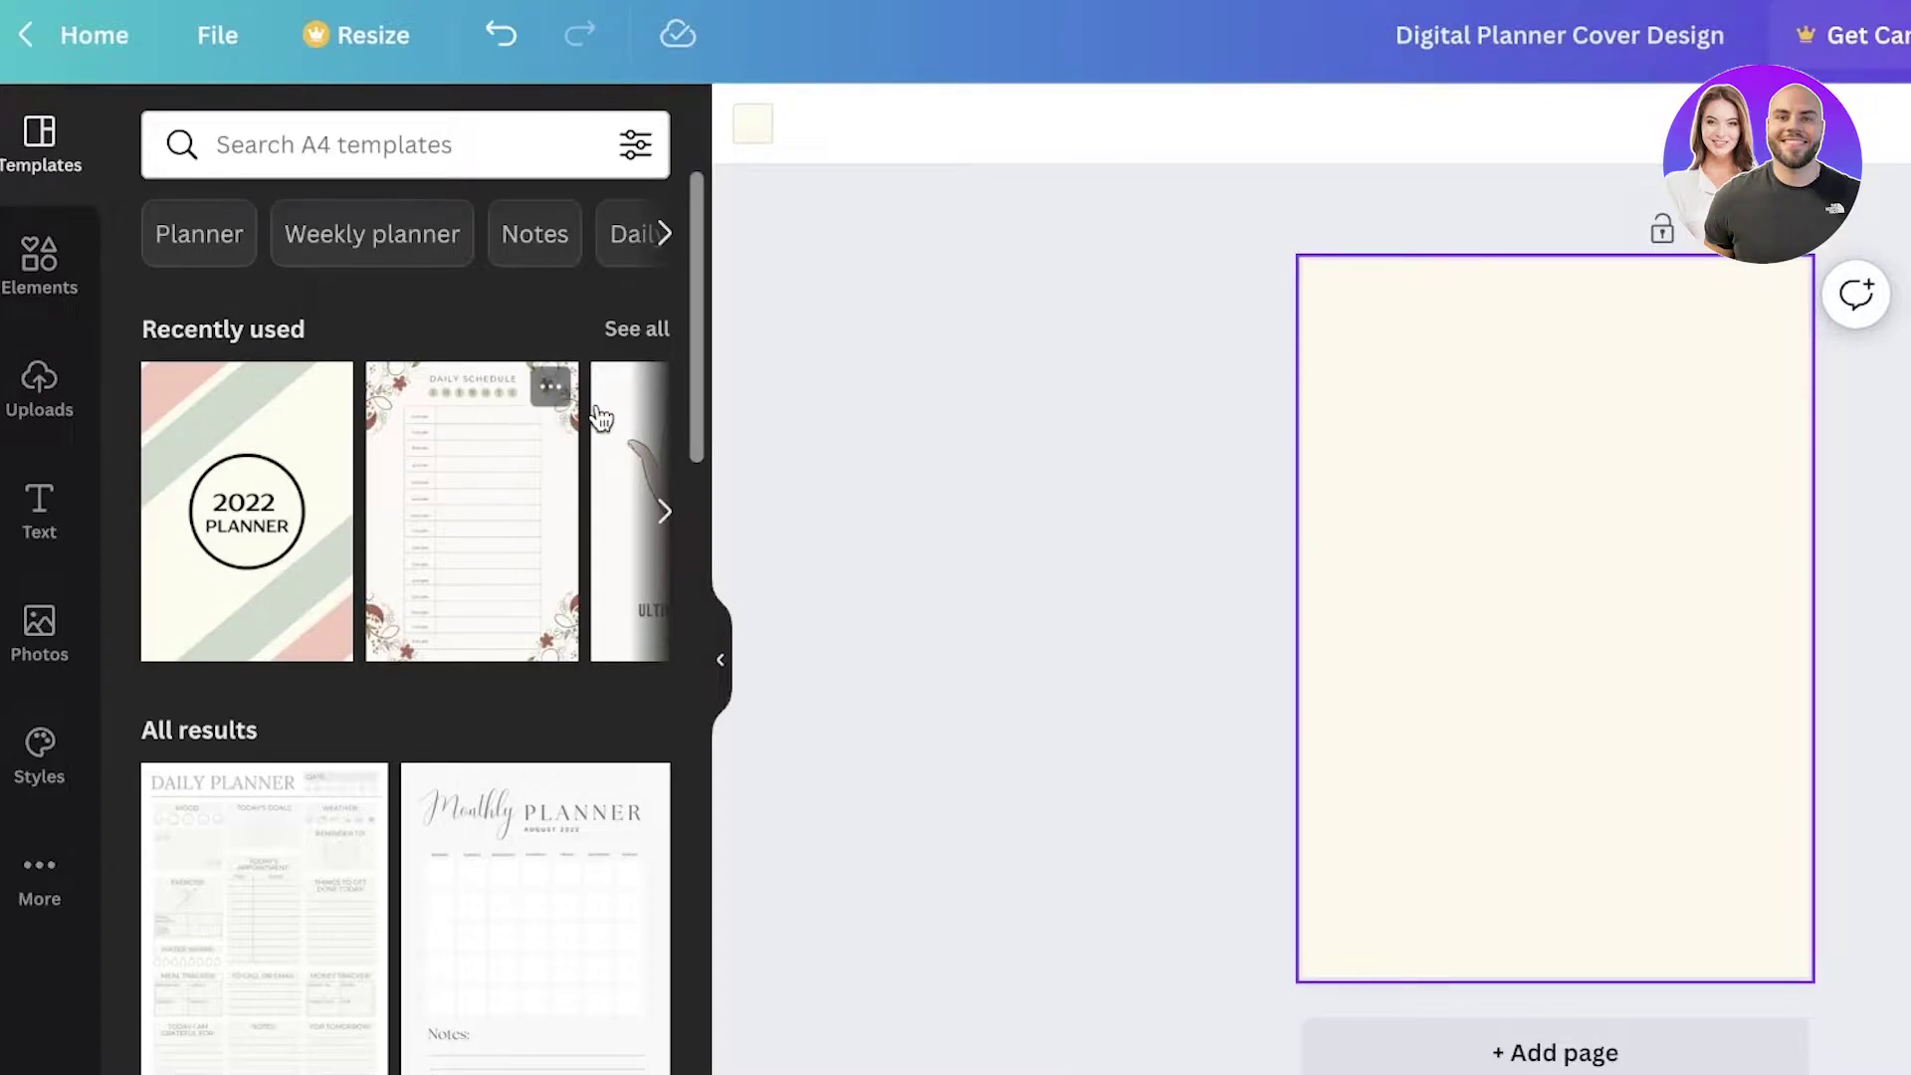
View the full set of recently used templates and return to the A4 template suggestions.
{"action": "left_click", "coordinate": [663, 510]}
{"action": "left_click", "coordinate": [602, 513]}
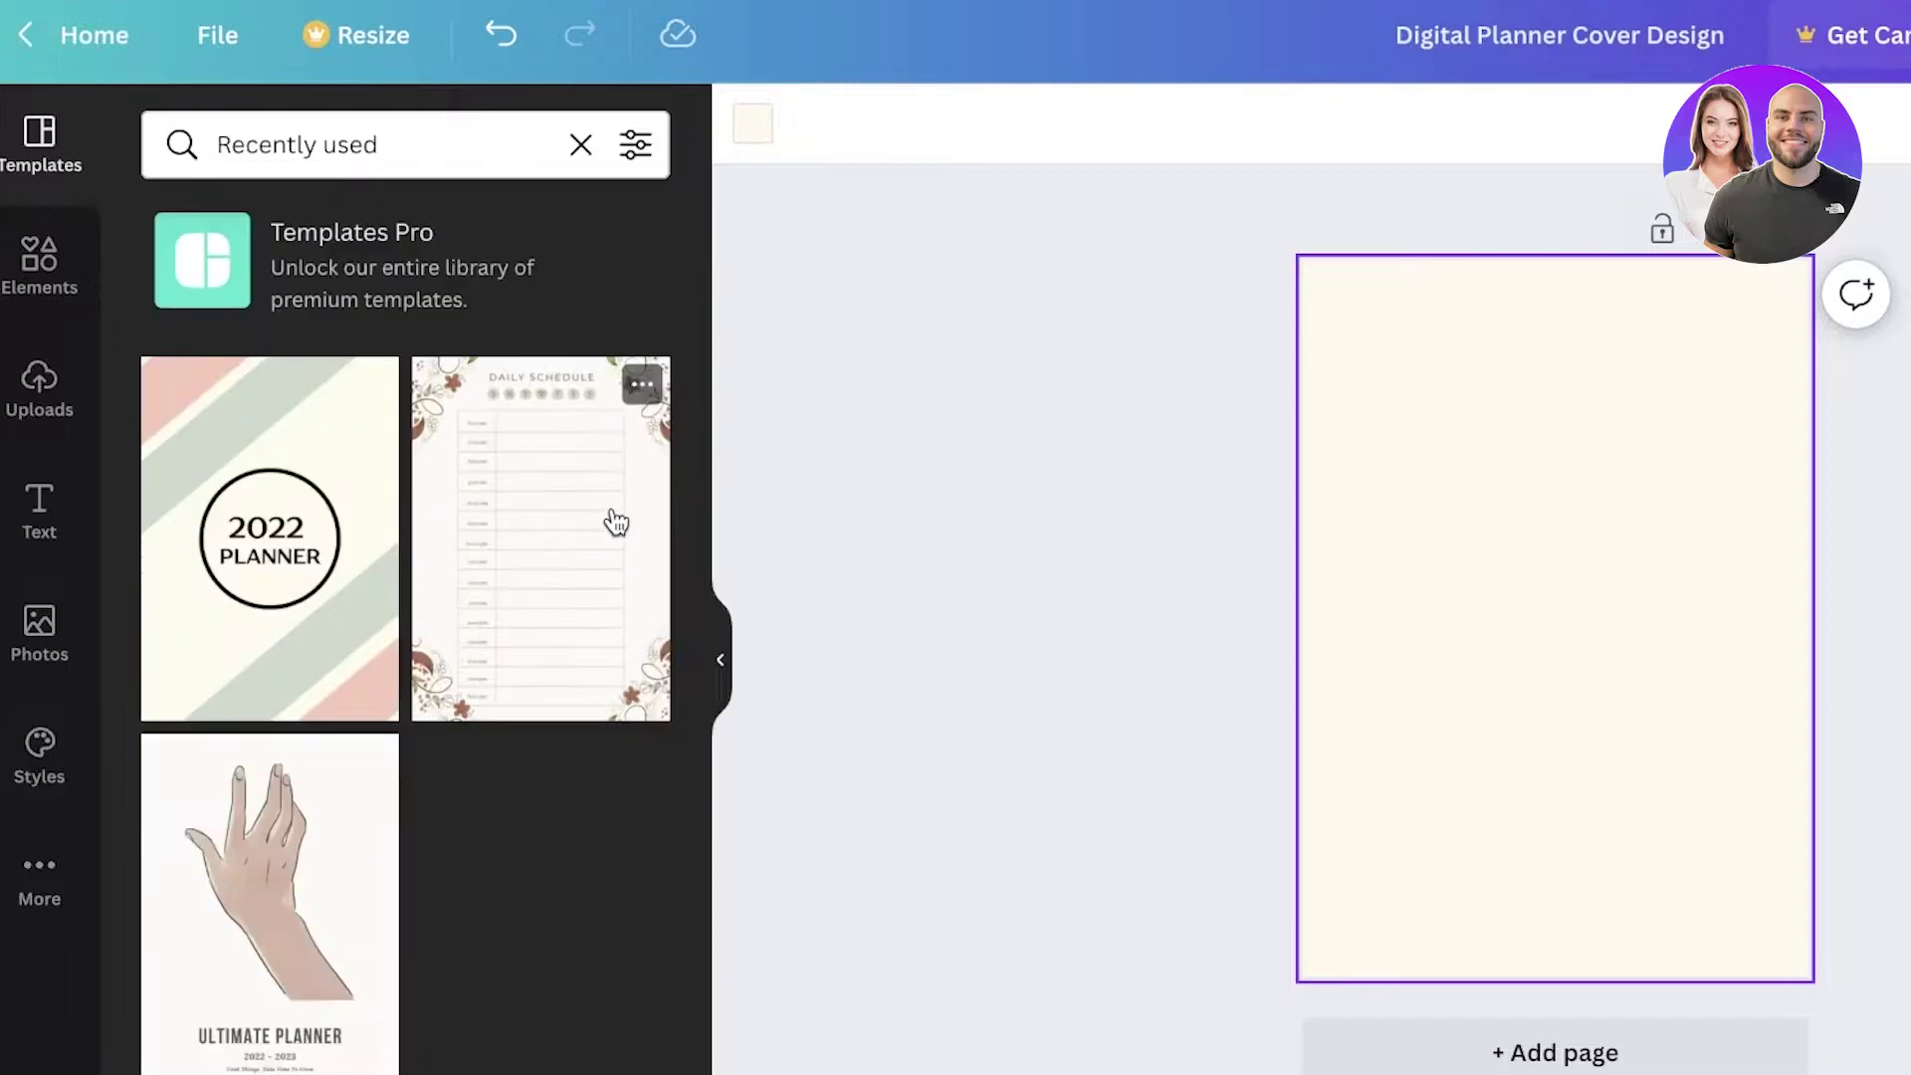
{"action": "left_click", "coordinate": [582, 146]}
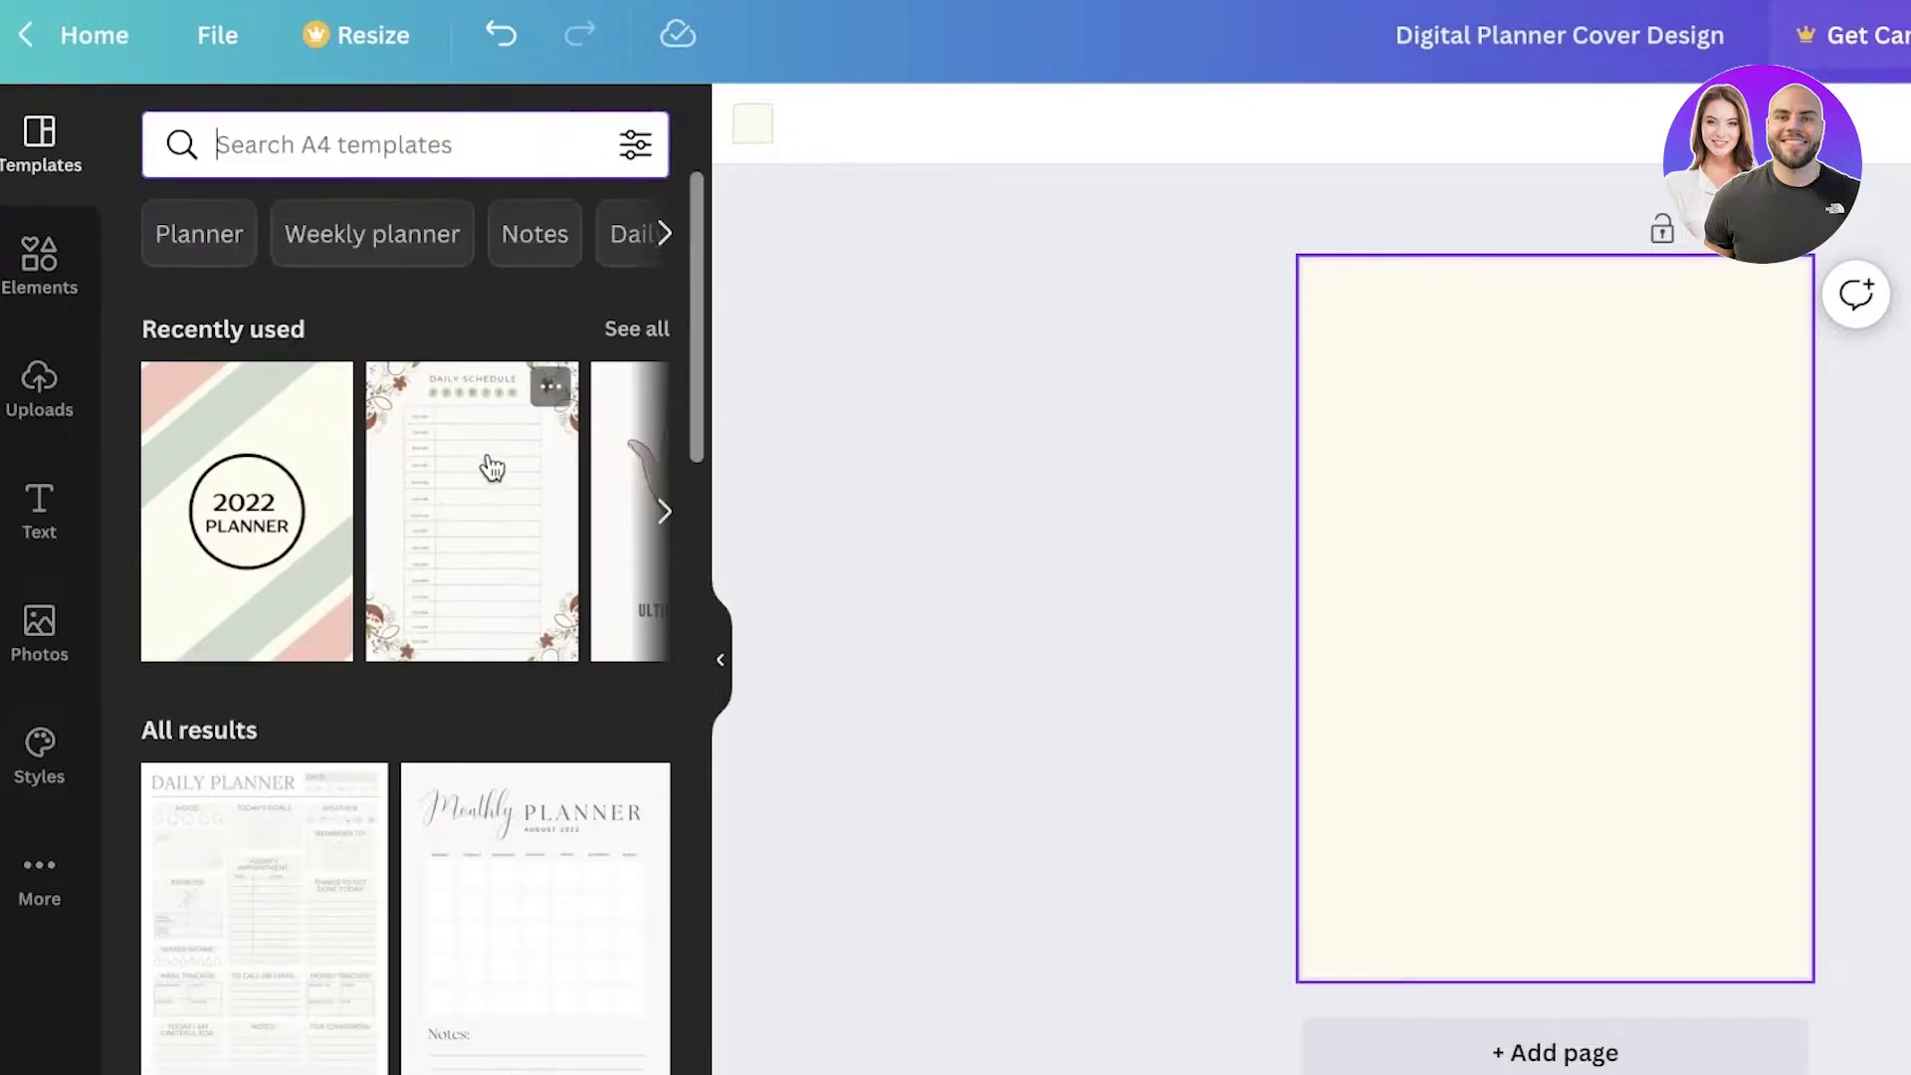
Change the page's background colour to light pink #FEECFA.
{"action": "left_click", "coordinate": [1422, 511]}
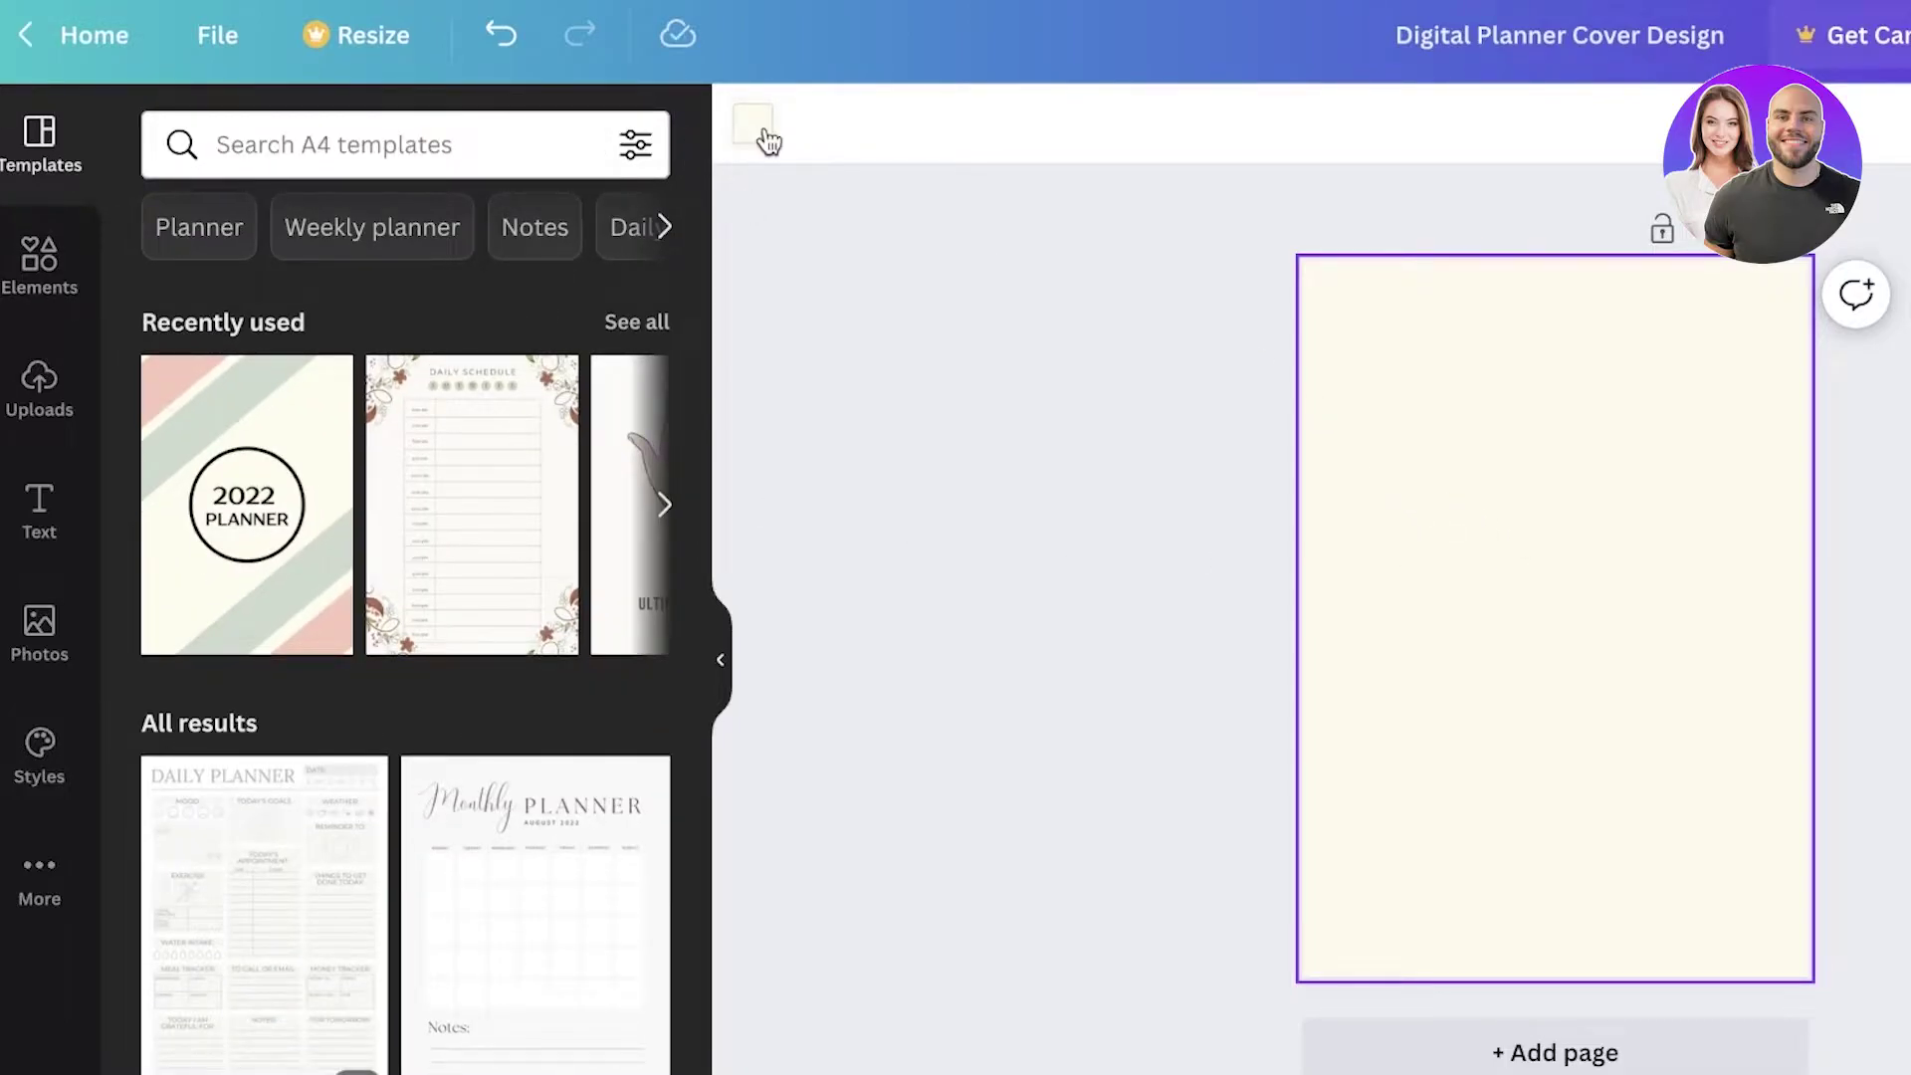
{"action": "left_click", "coordinate": [753, 124]}
{"action": "left_click", "coordinate": [176, 302]}
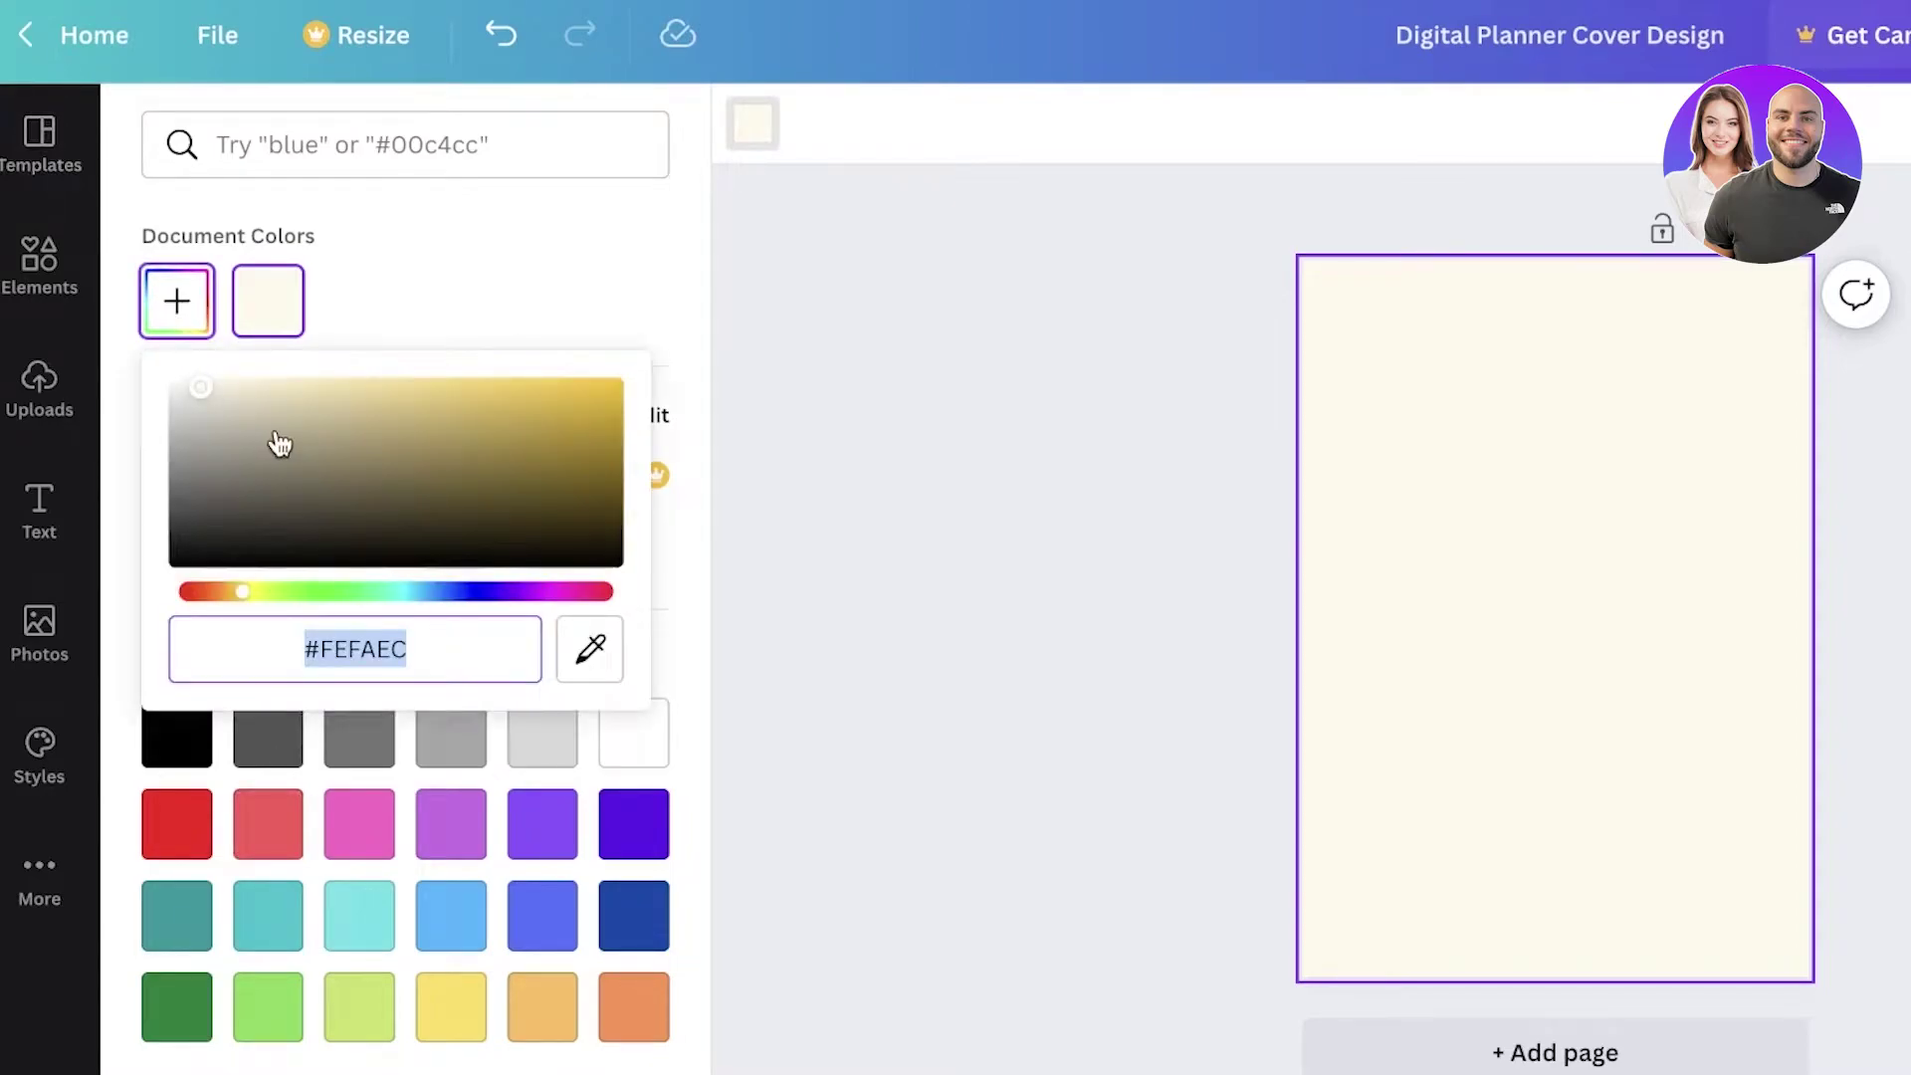
{"action": "left_click", "coordinate": [516, 593]}
{"action": "left_click_drag", "start_coordinate": [516, 594], "coordinate": [555, 593]}
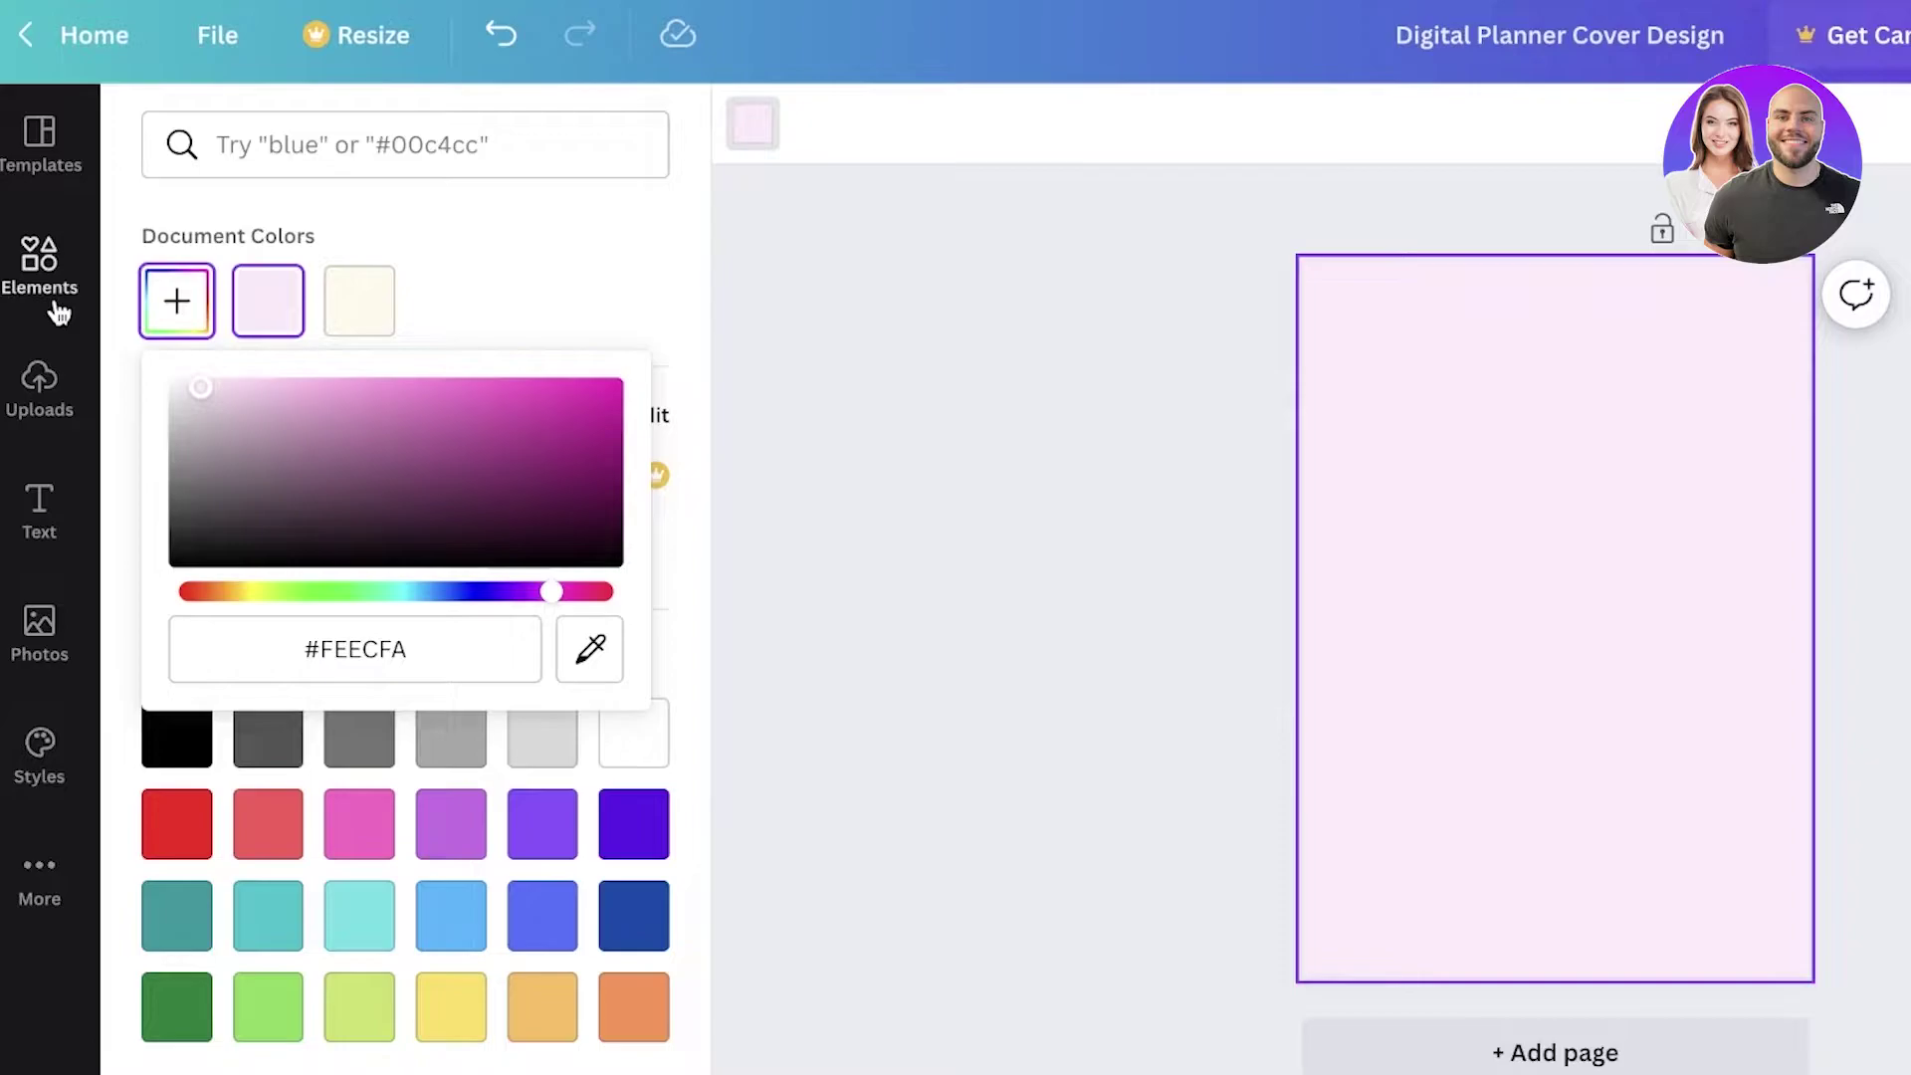
{"action": "left_click", "coordinate": [1075, 290]}
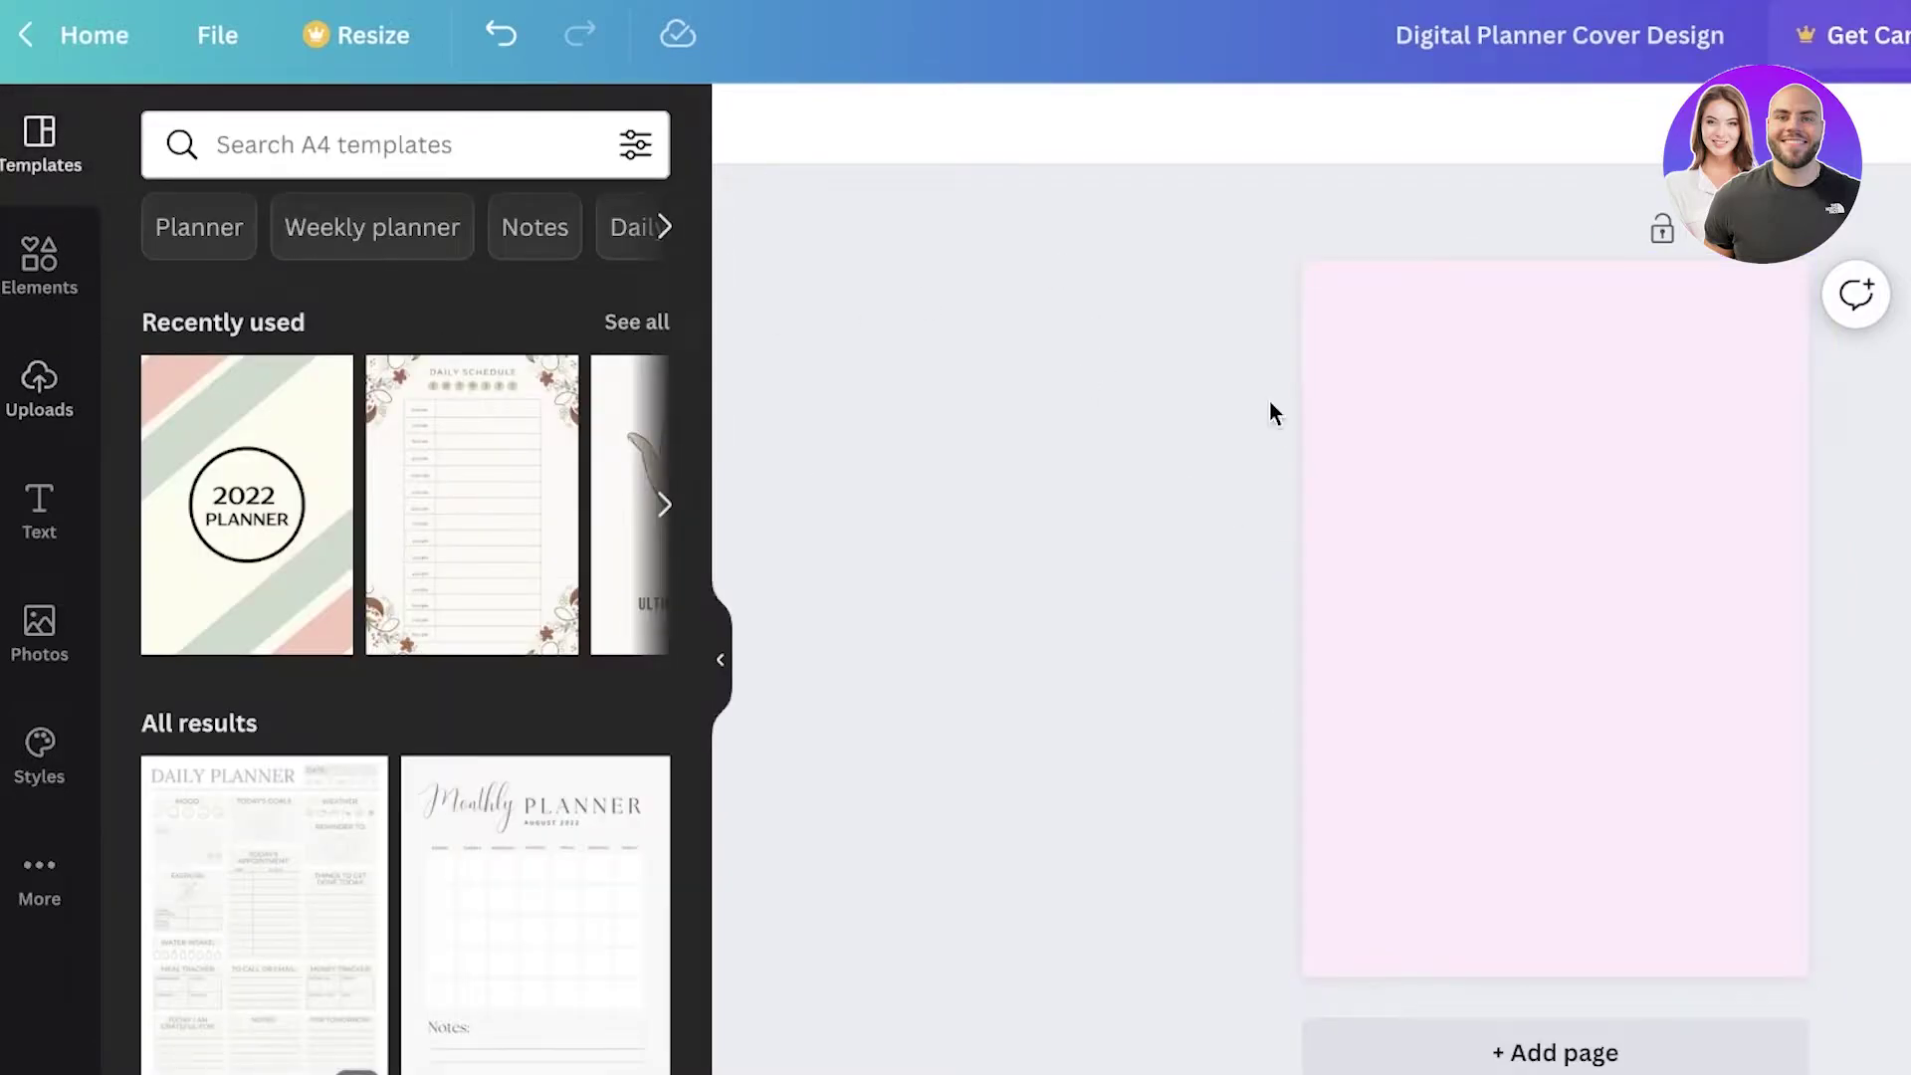
Add the green striped circle from the recently used elements and place it near the page's lower-right corner.
{"action": "scroll", "coordinate": [1689, 787], "scroll_direction": "up", "scroll_amount": 3}
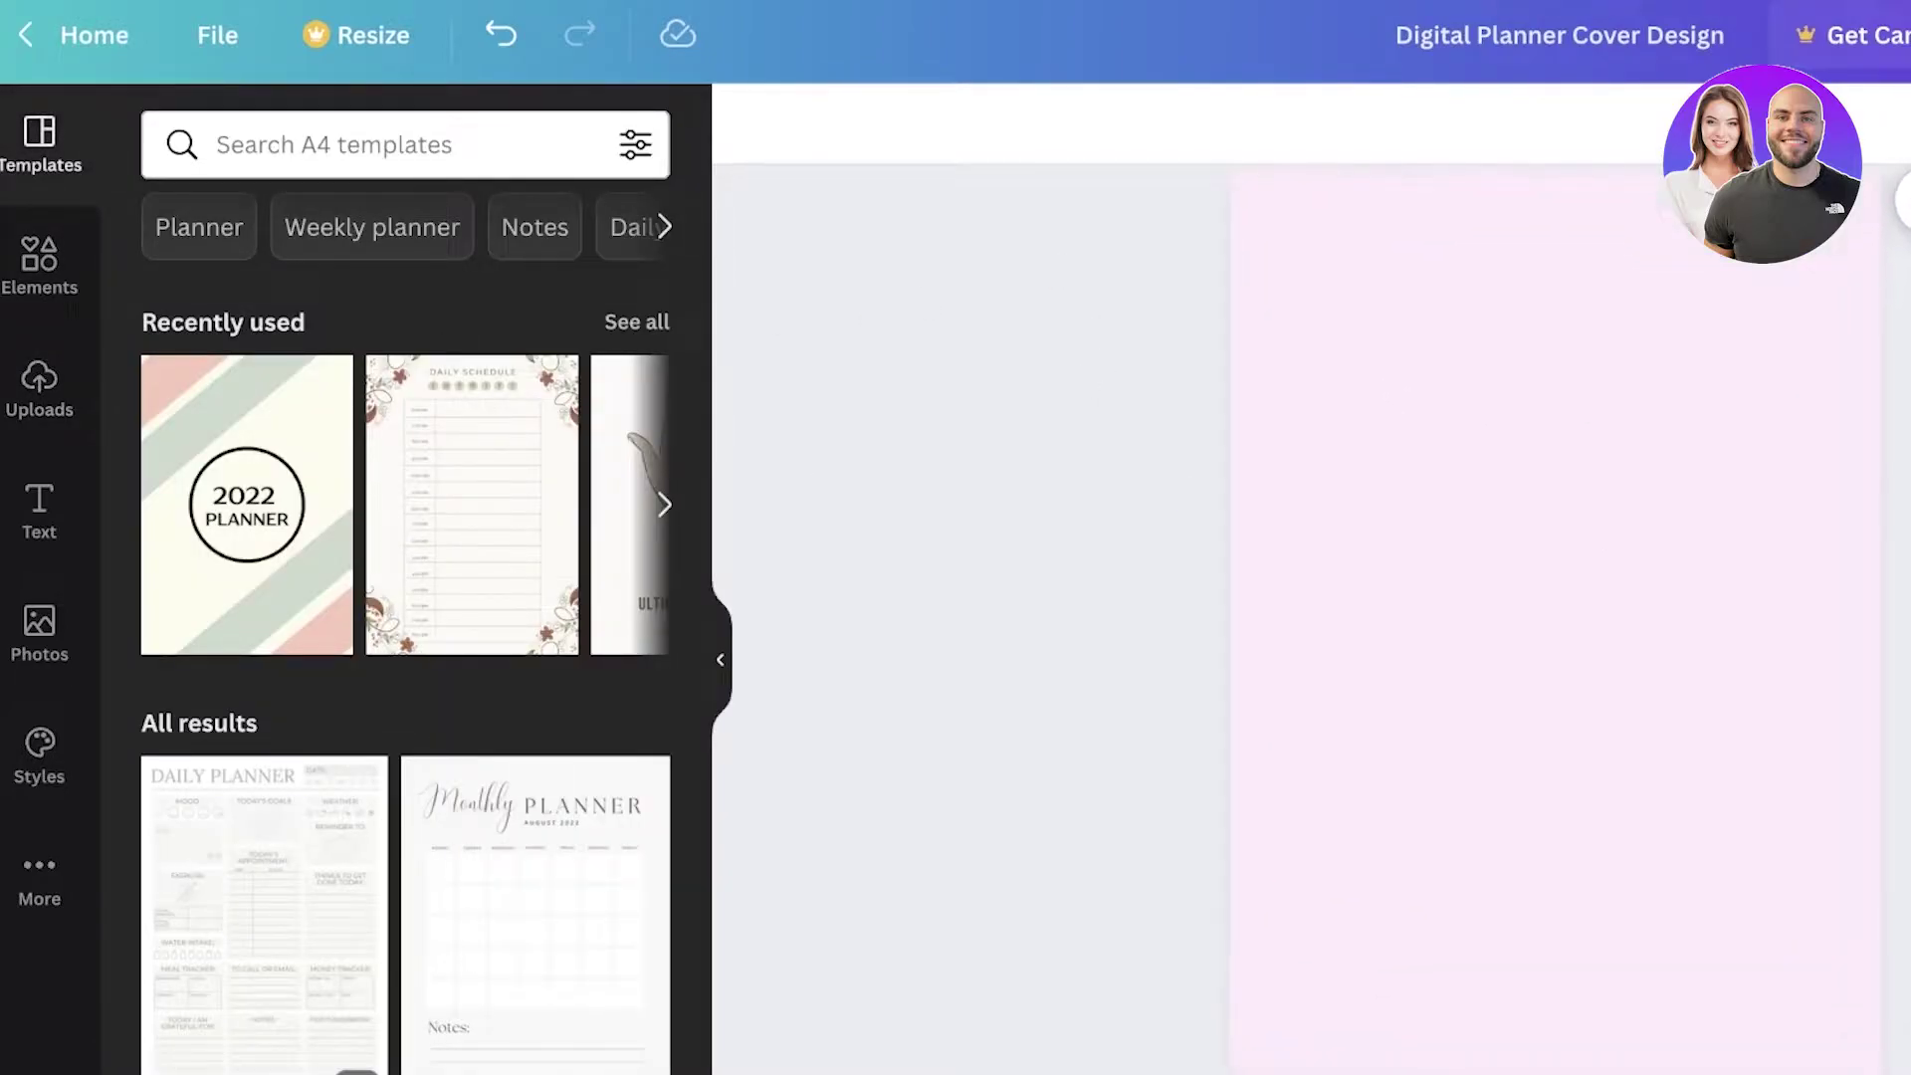
{"action": "scroll", "coordinate": [1553, 657], "scroll_direction": "up", "scroll_amount": 1}
{"action": "left_click", "coordinate": [43, 261]}
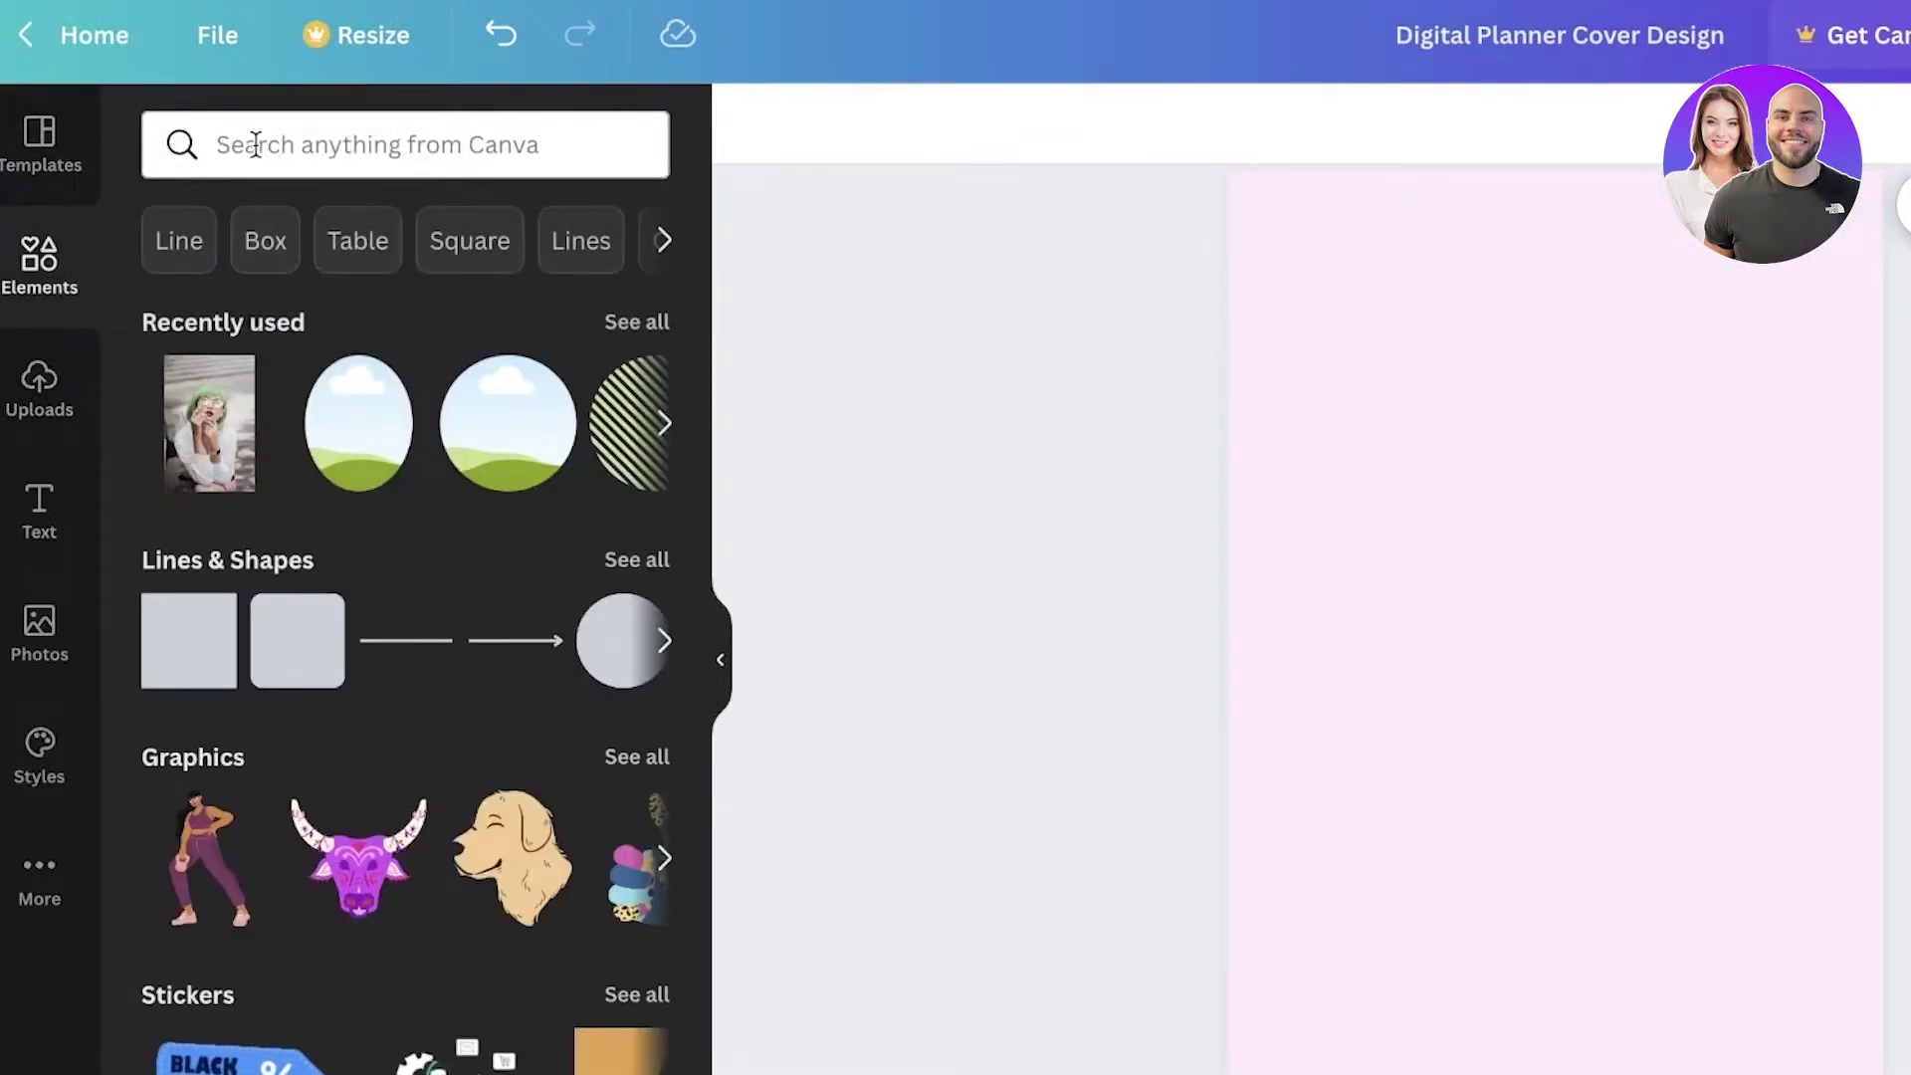
{"action": "left_click", "coordinate": [259, 139]}
{"action": "left_click", "coordinate": [793, 294]}
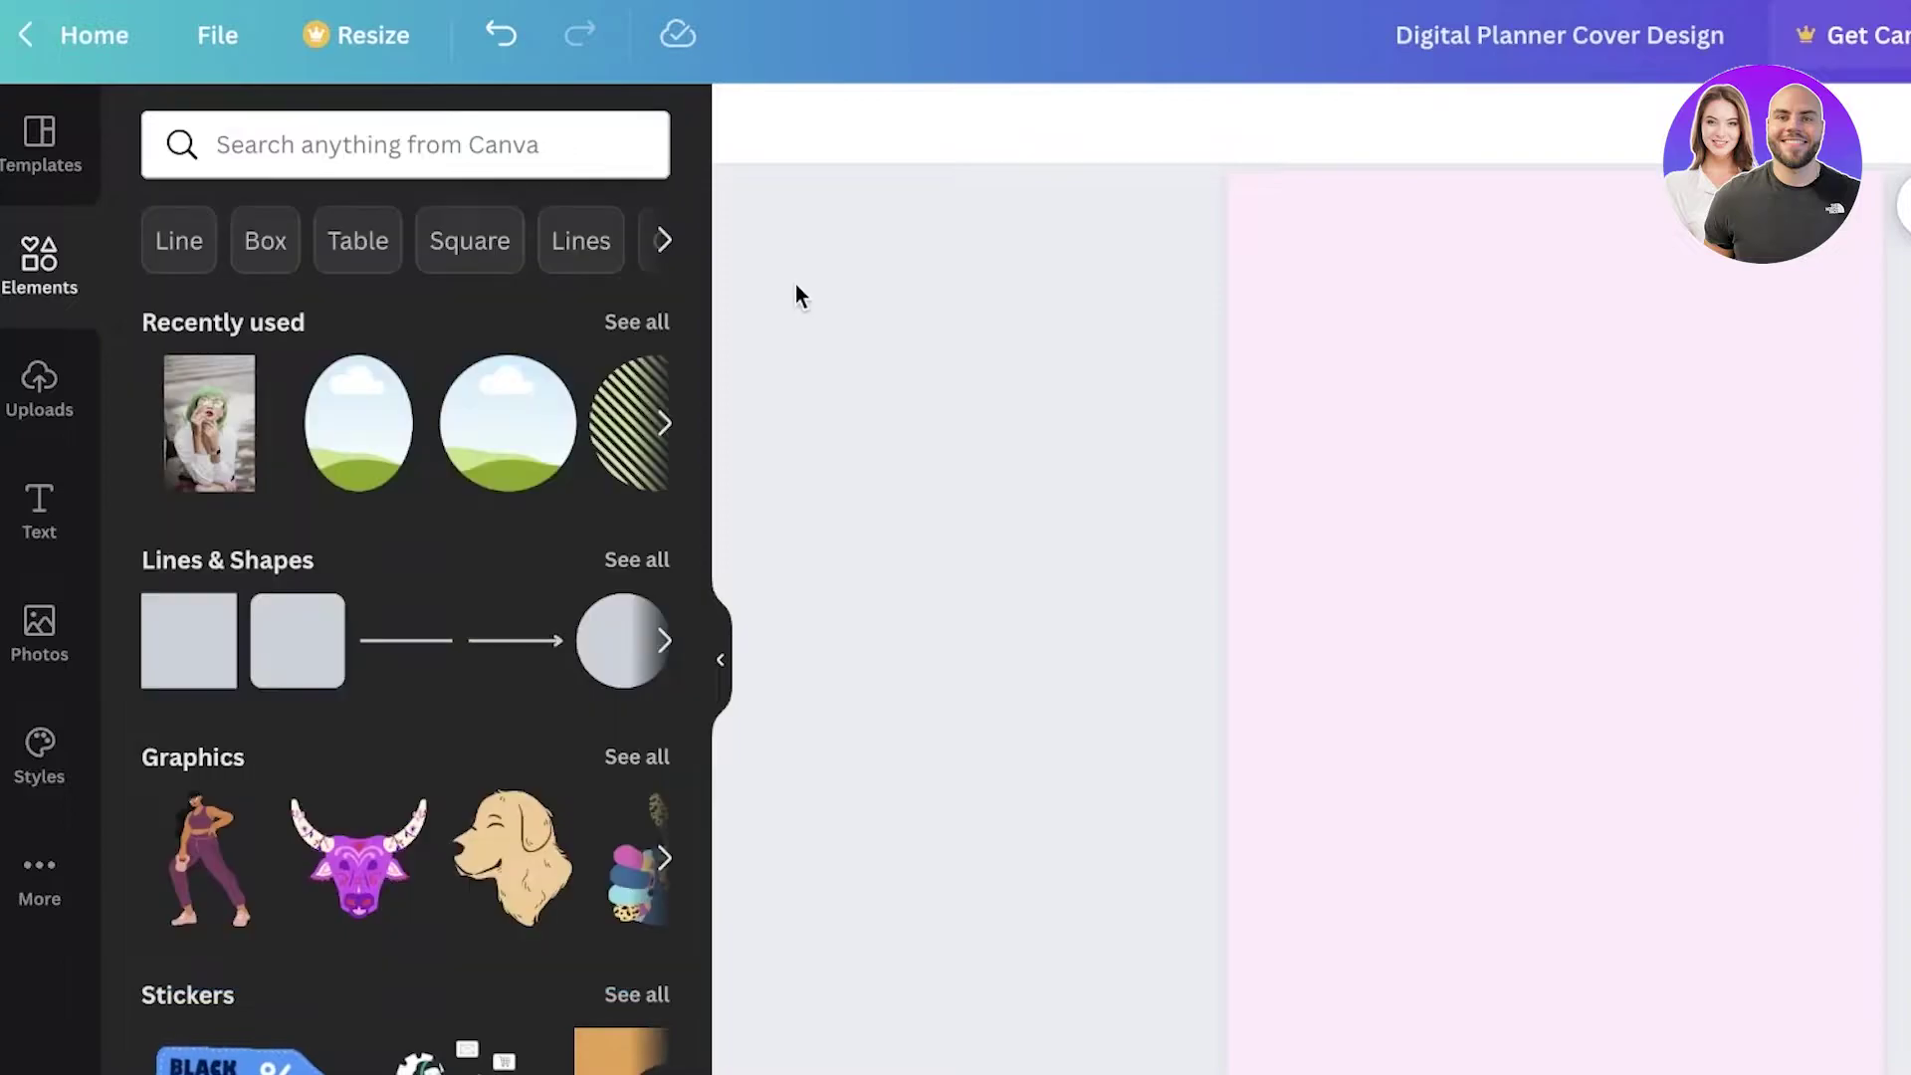
{"action": "left_click", "coordinate": [633, 320]}
{"action": "left_click", "coordinate": [225, 507]}
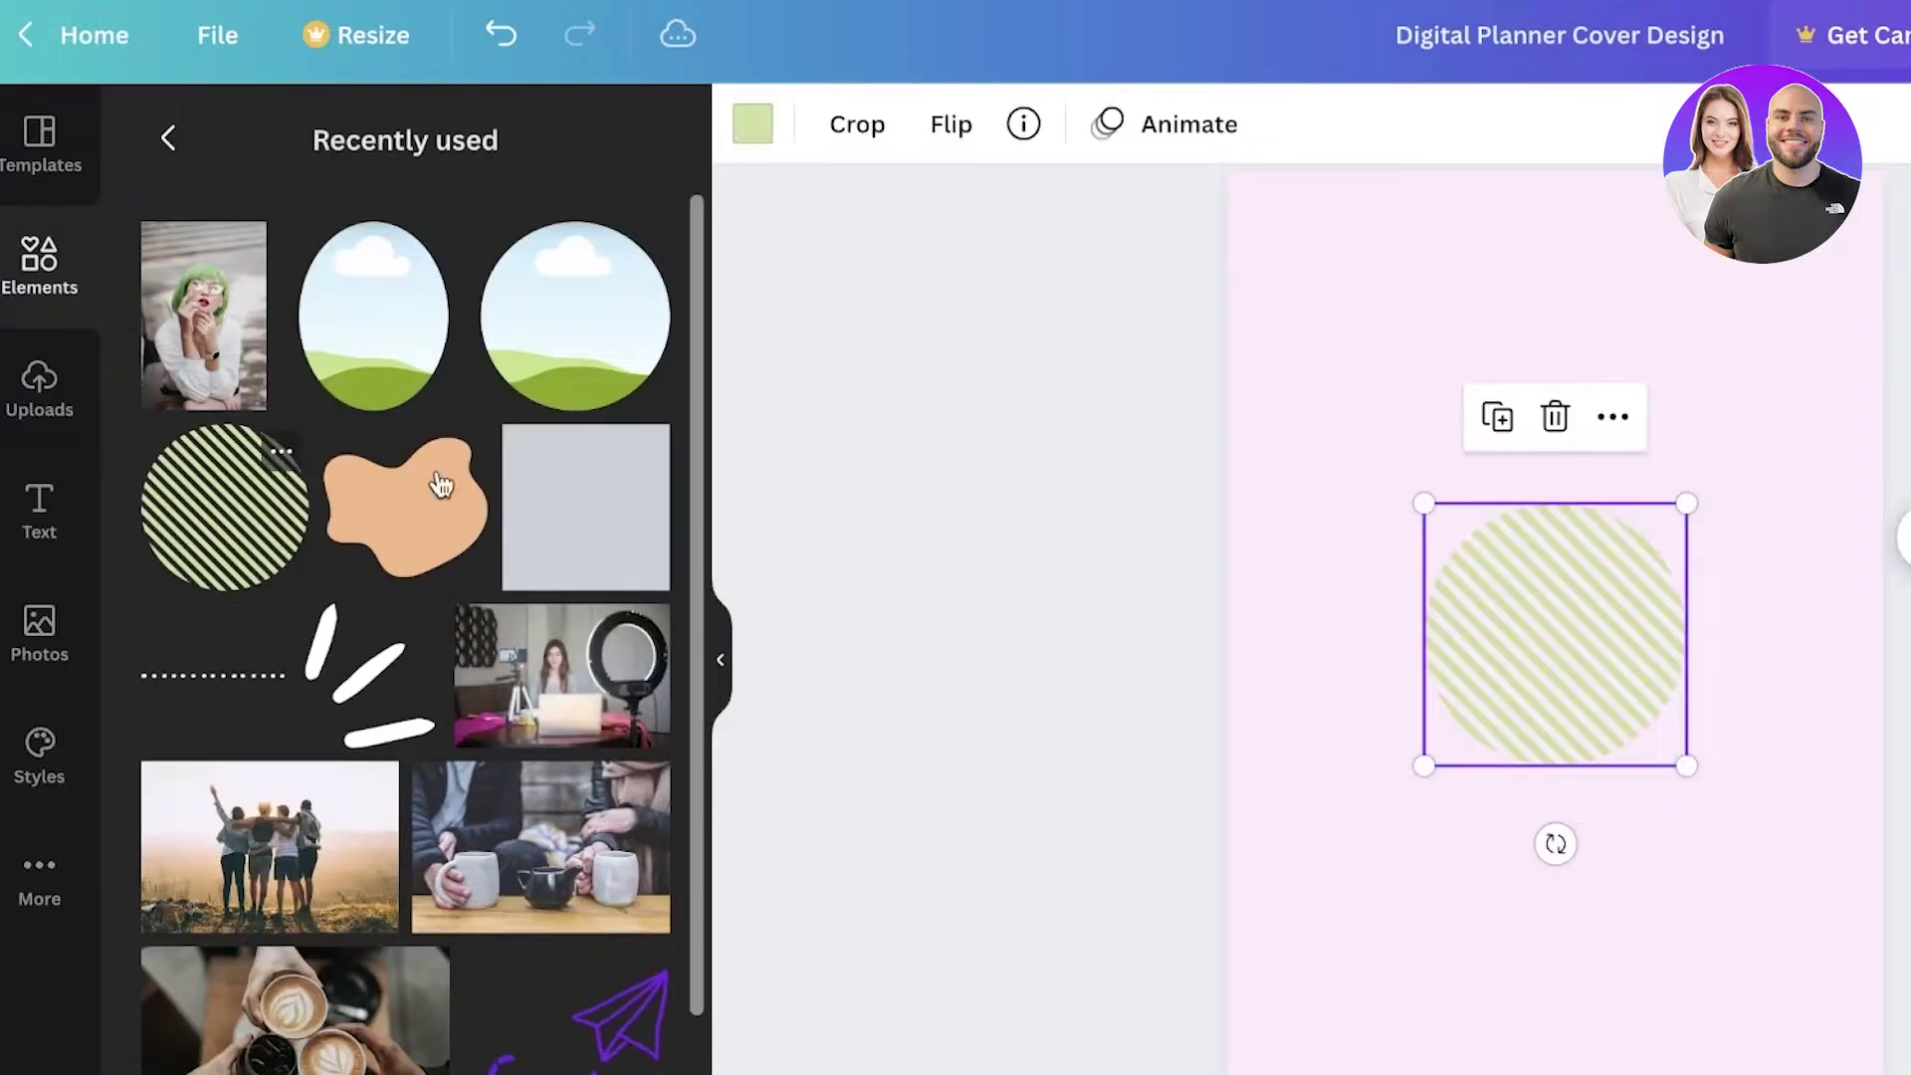
{"action": "left_click_drag", "start_coordinate": [1524, 597], "coordinate": [1701, 899]}
Replace the striped circle with the orange striped rectangle from its magic recommendations, enlarged to span the full page width.
{"action": "left_click", "coordinate": [619, 669]}
{"action": "scroll", "coordinate": [566, 501], "scroll_direction": "down", "scroll_amount": 3}
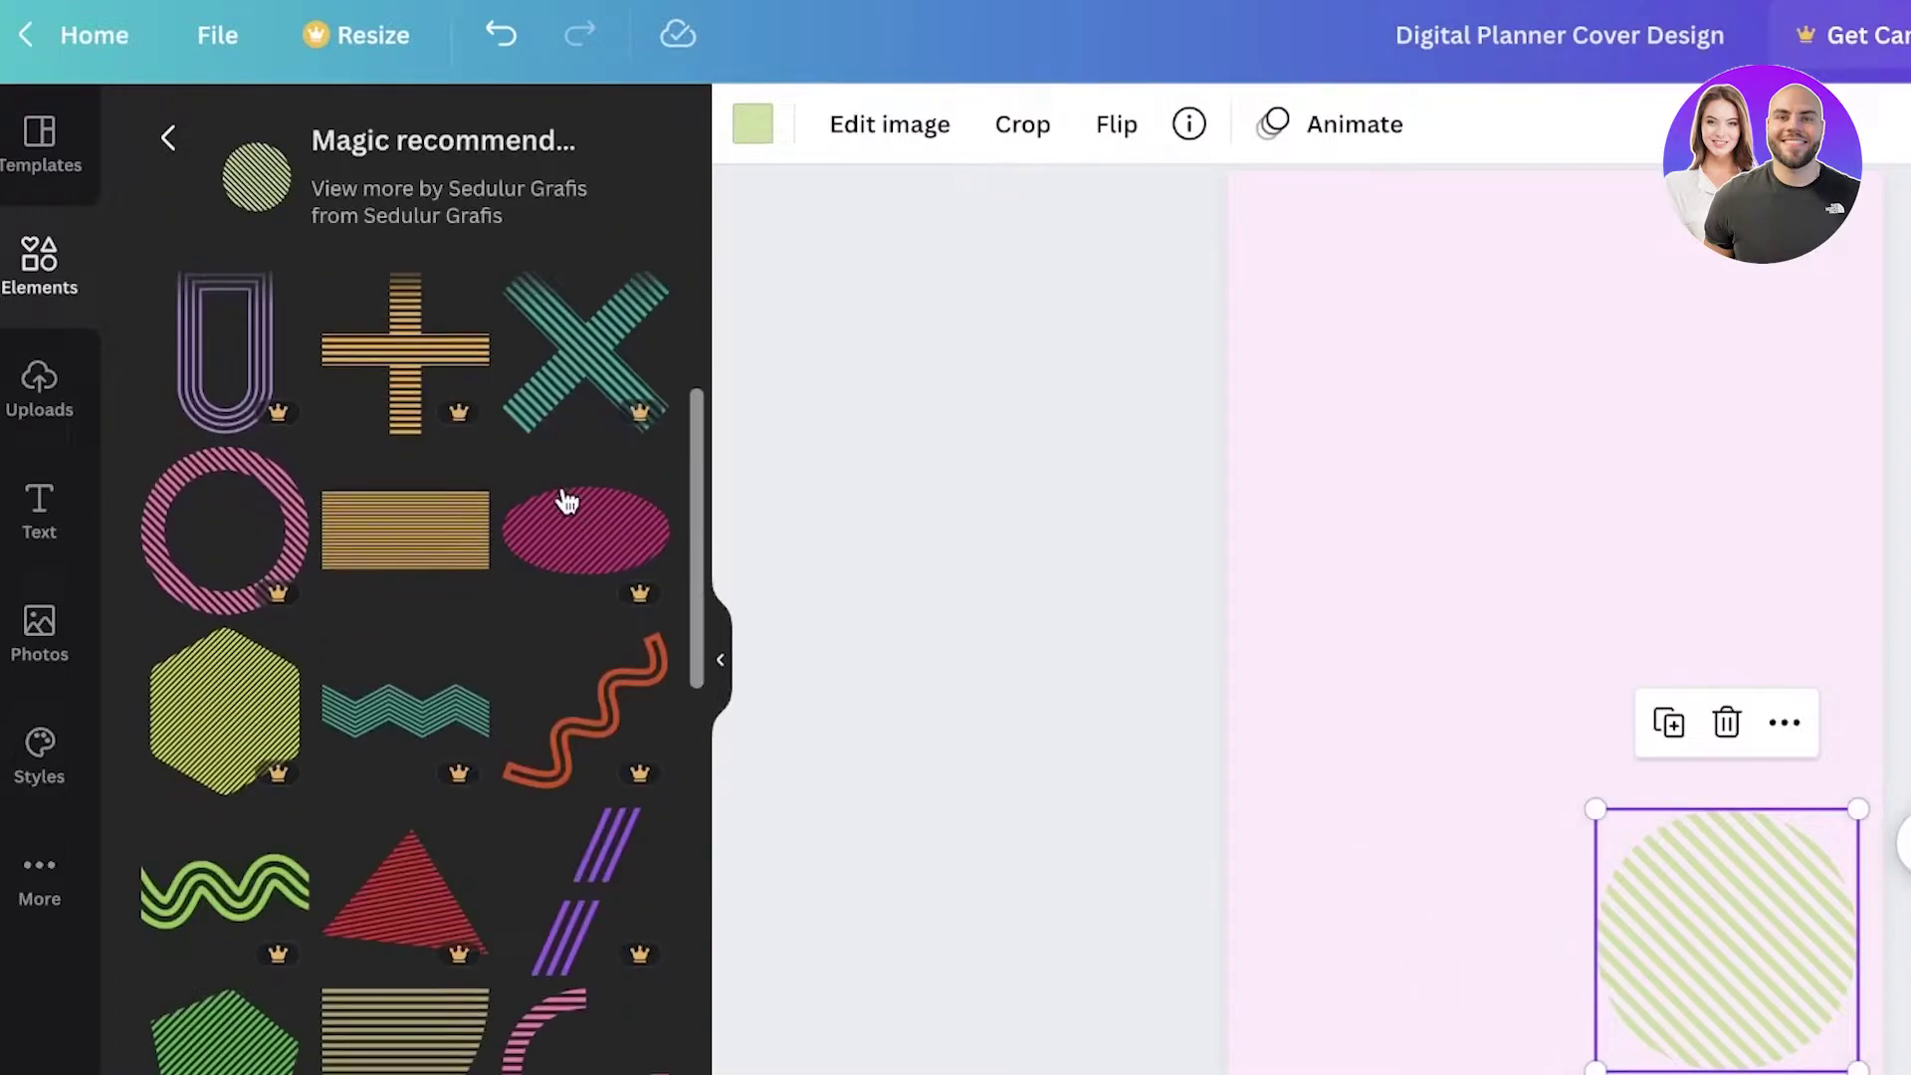
{"action": "scroll", "coordinate": [567, 508], "scroll_direction": "down", "scroll_amount": 2}
{"action": "left_click", "coordinate": [429, 408]}
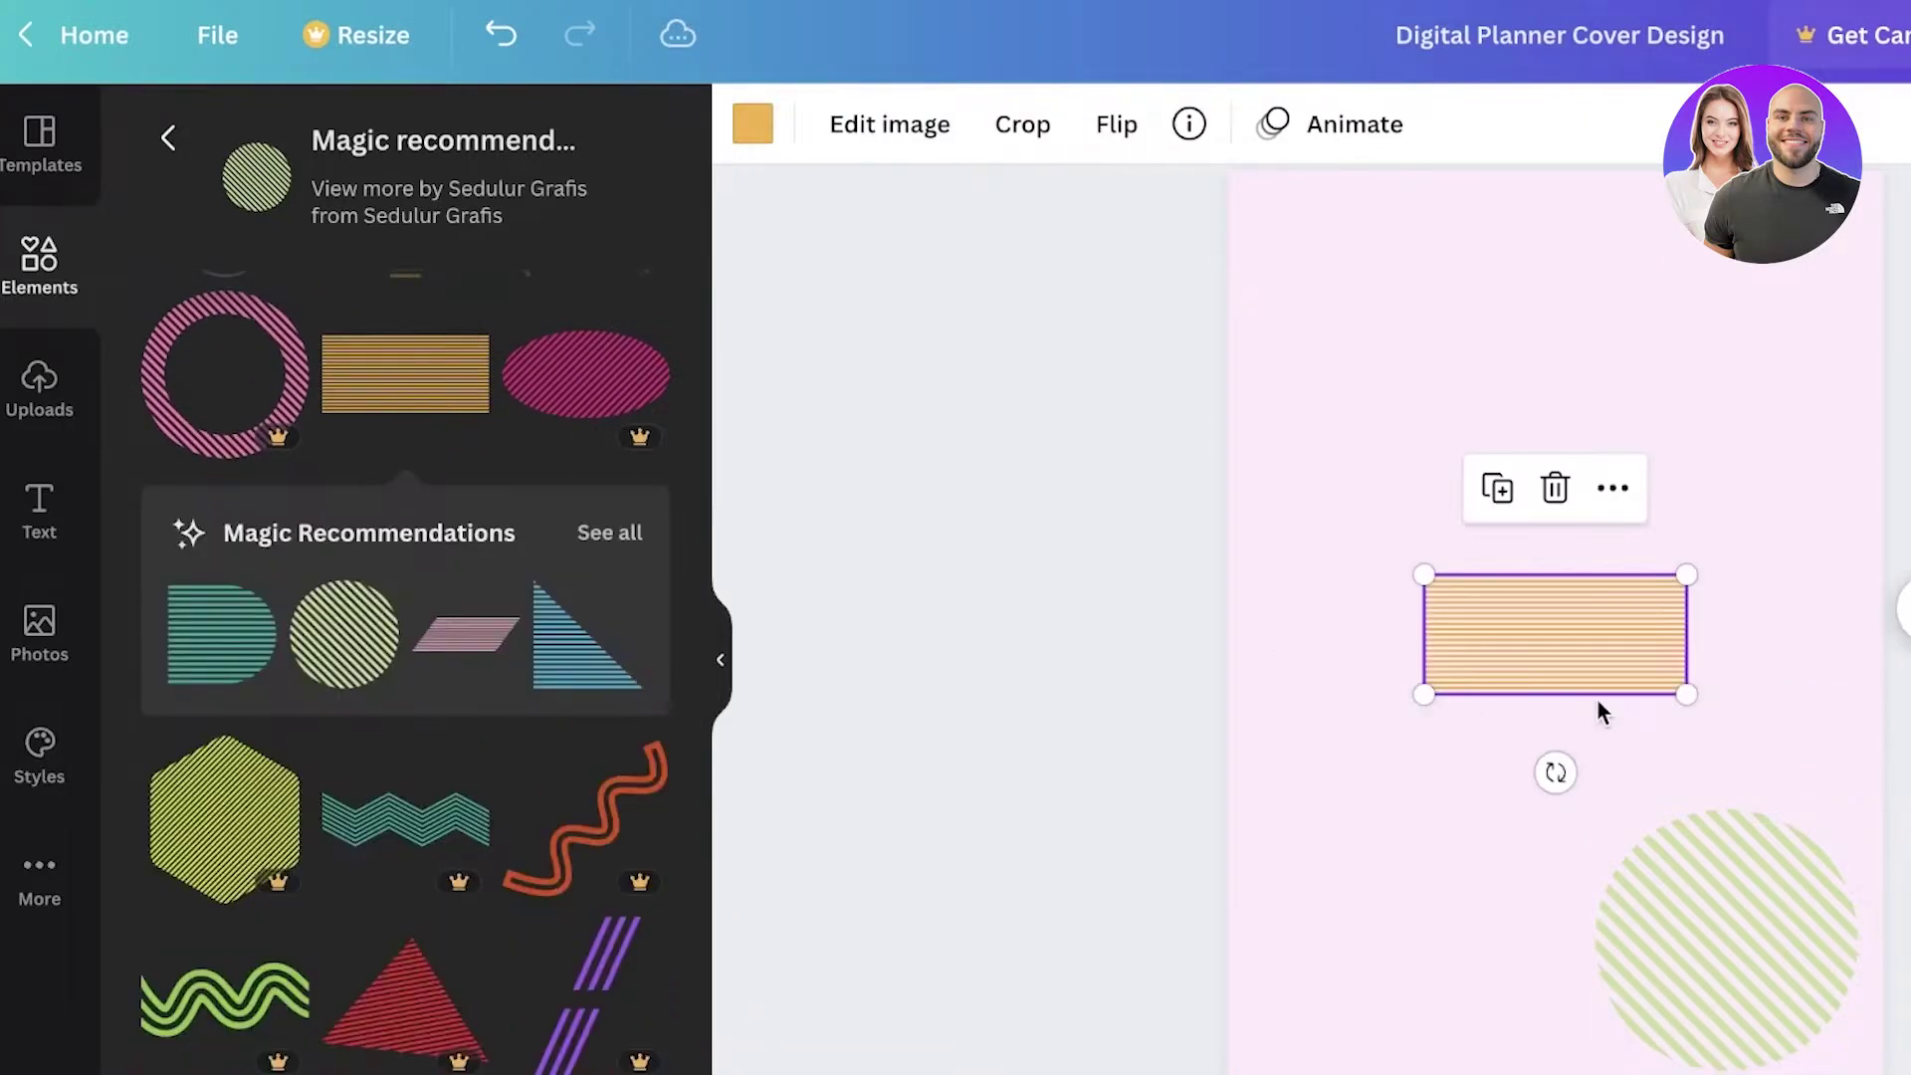
{"action": "left_click_drag", "start_coordinate": [1588, 682], "coordinate": [1891, 652]}
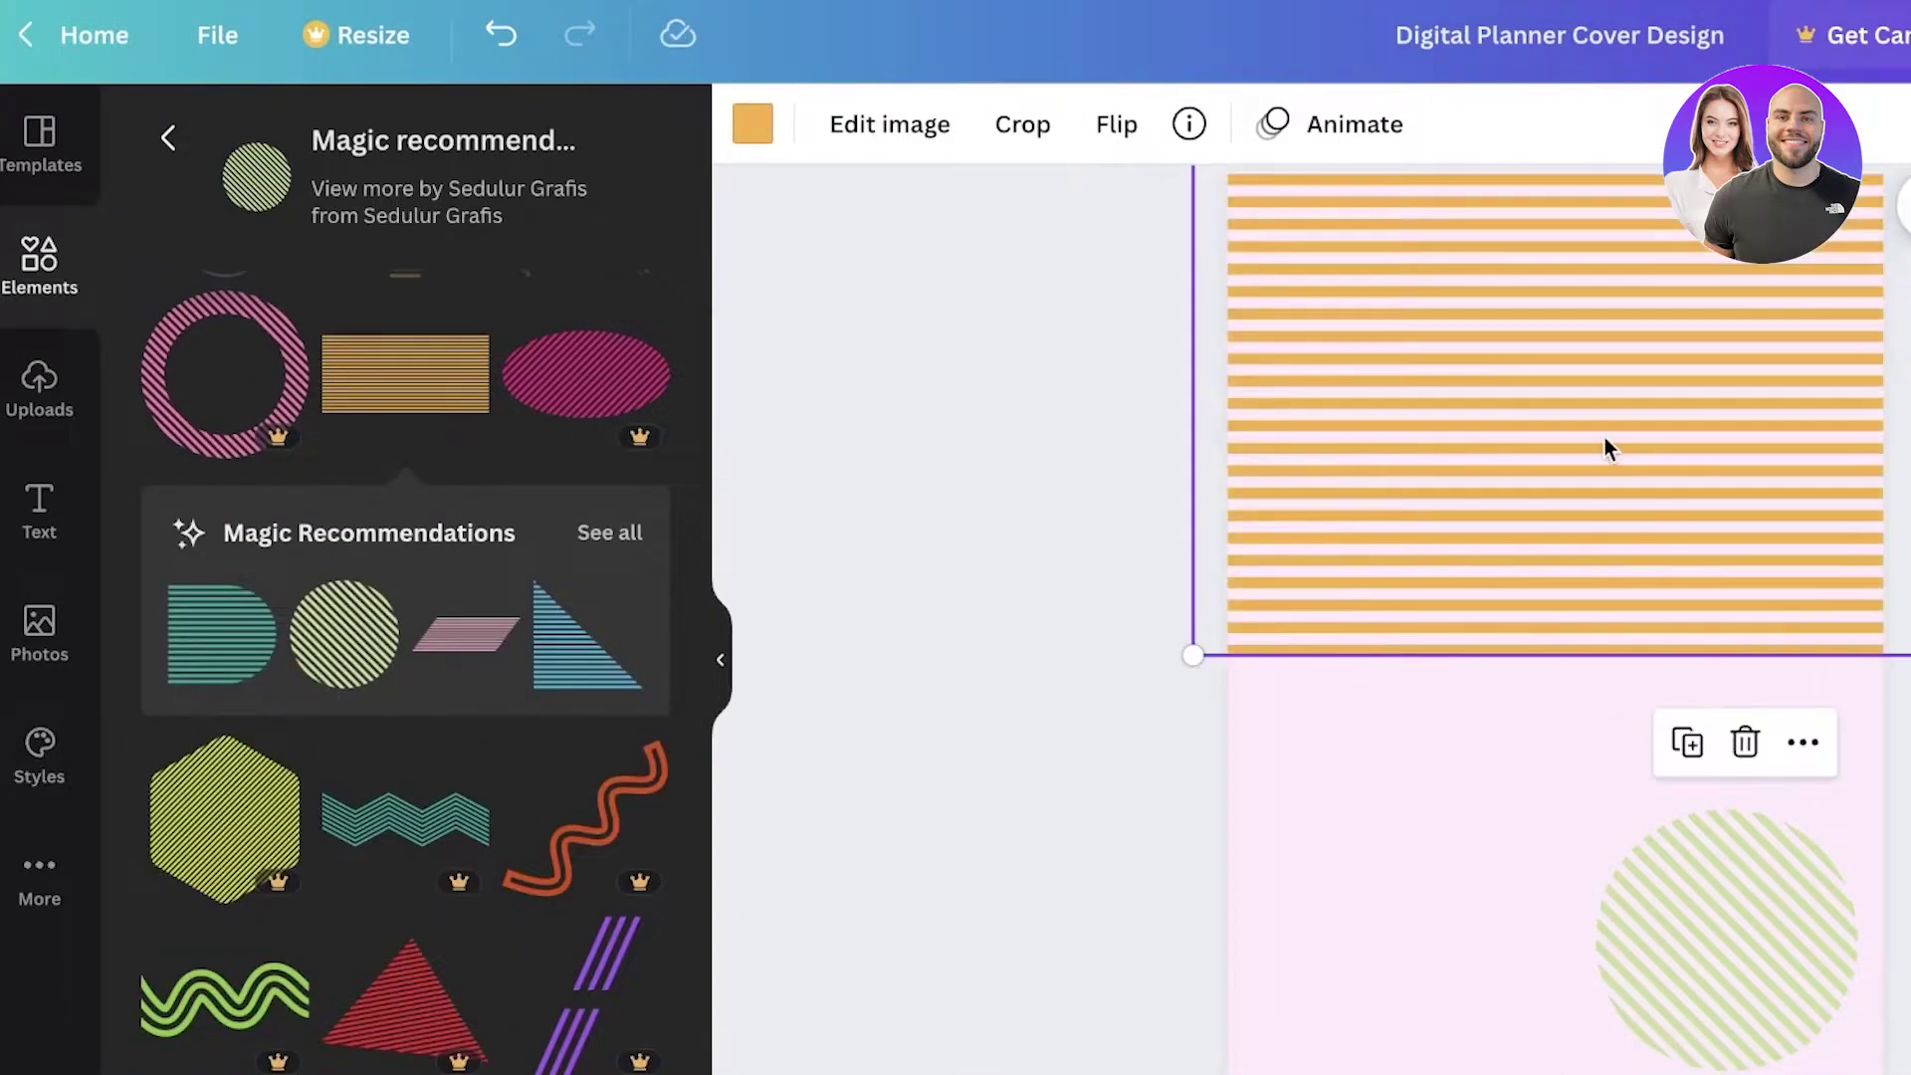
{"action": "left_click_drag", "start_coordinate": [1609, 444], "coordinate": [1557, 618]}
{"action": "left_click", "coordinate": [1692, 916]}
{"action": "key", "text": "Delete"}
Recolour the stripes a semi-transparent mauve and move them down to the middle of the page.
{"action": "left_click", "coordinate": [1602, 627]}
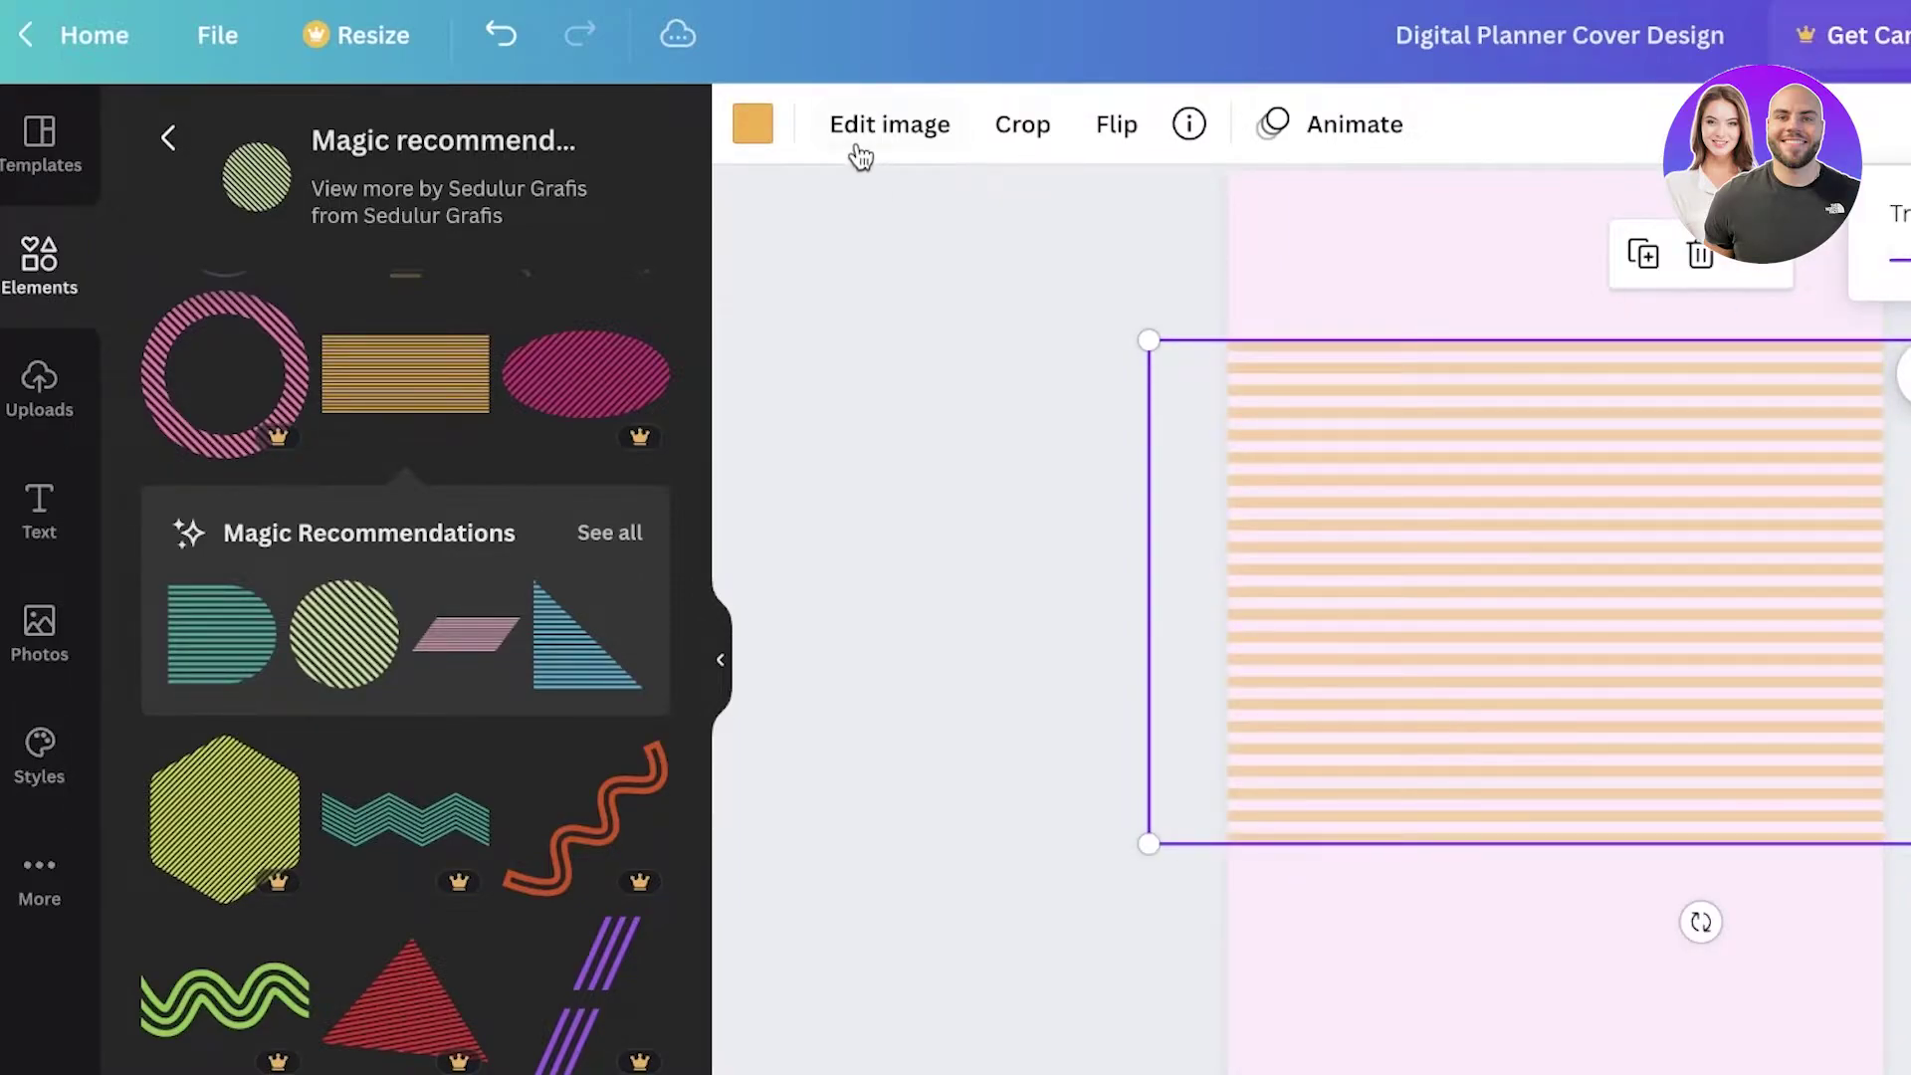
{"action": "left_click", "coordinate": [753, 127]}
{"action": "left_click", "coordinate": [359, 301]}
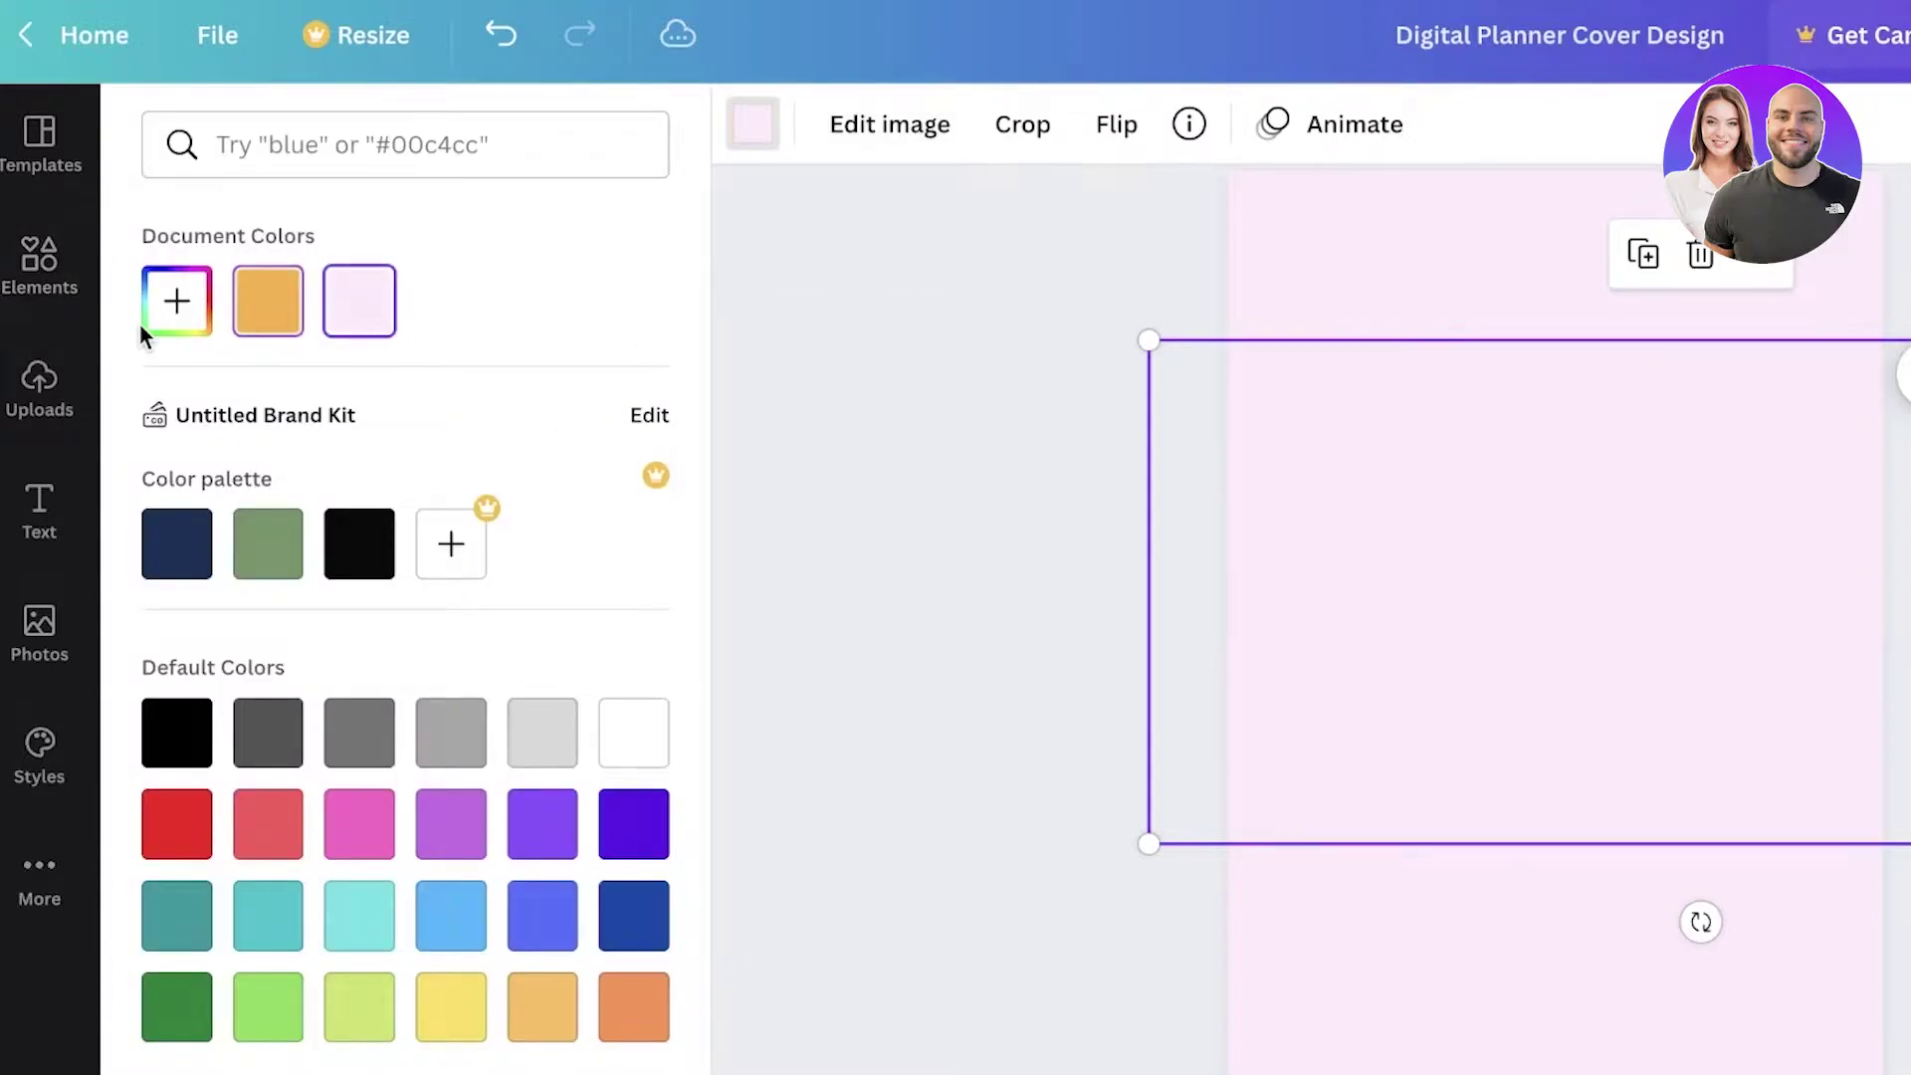
{"action": "left_click", "coordinate": [176, 301]}
{"action": "left_click", "coordinate": [943, 482]}
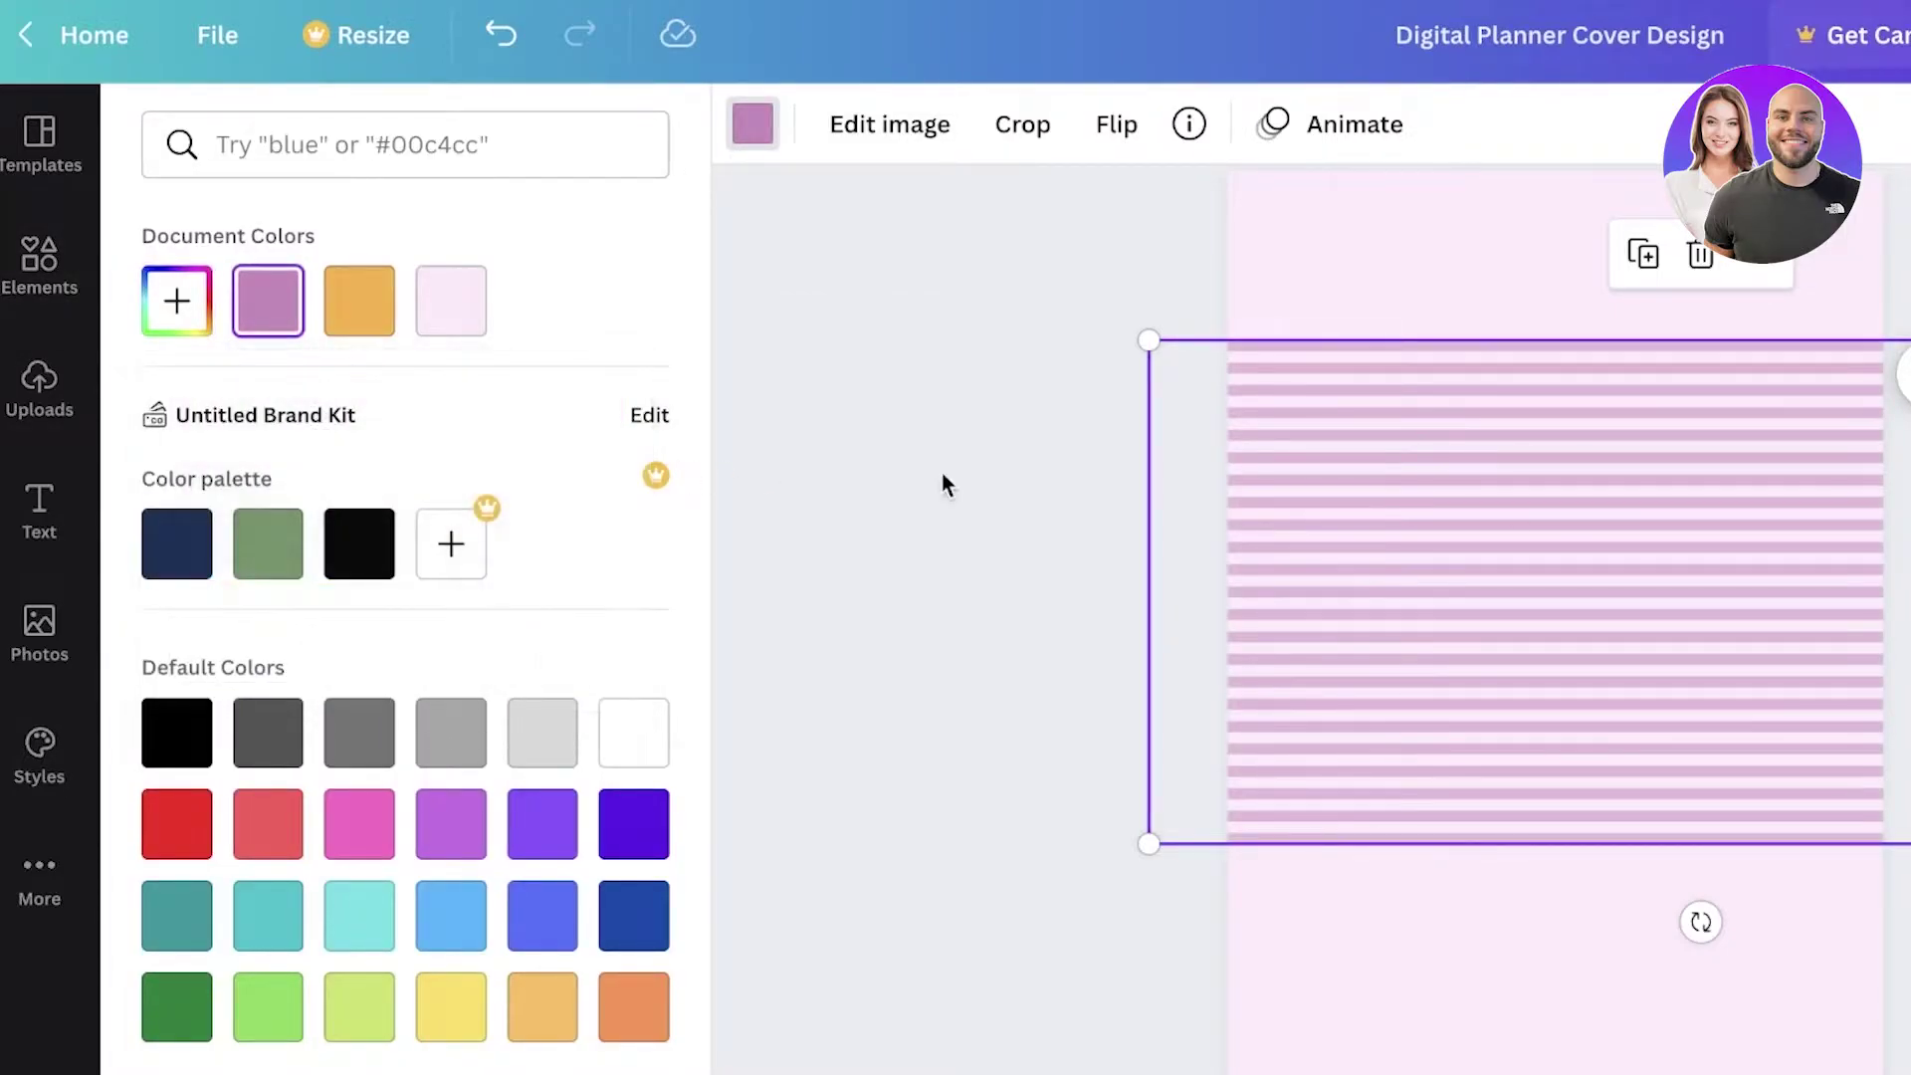
{"action": "left_click_drag", "start_coordinate": [1643, 468], "coordinate": [1545, 574]}
{"action": "left_click", "coordinate": [866, 568]}
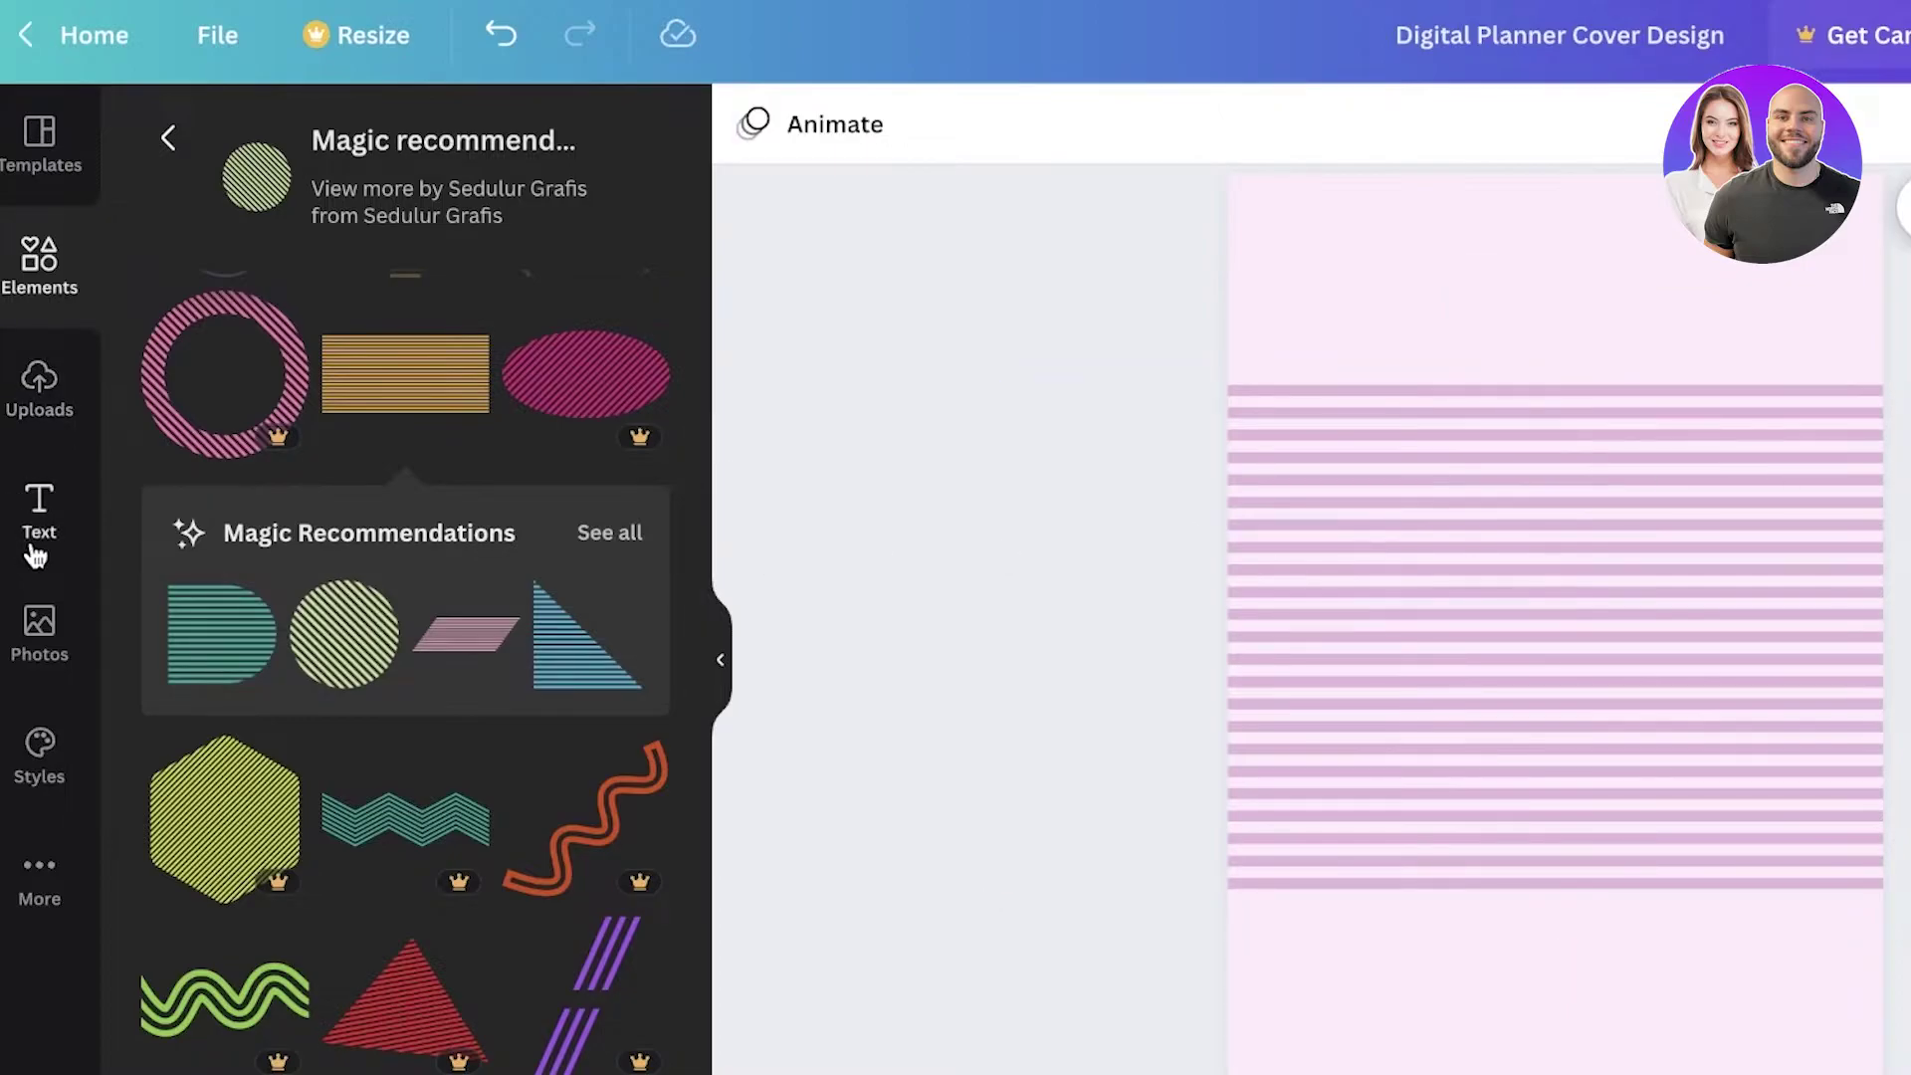
Add a heading reading "MONTHLY PLANNER" over the stripes and set its font to Agrandir Narrow Black.
{"action": "left_click", "coordinate": [38, 513]}
{"action": "left_click", "coordinate": [287, 426]}
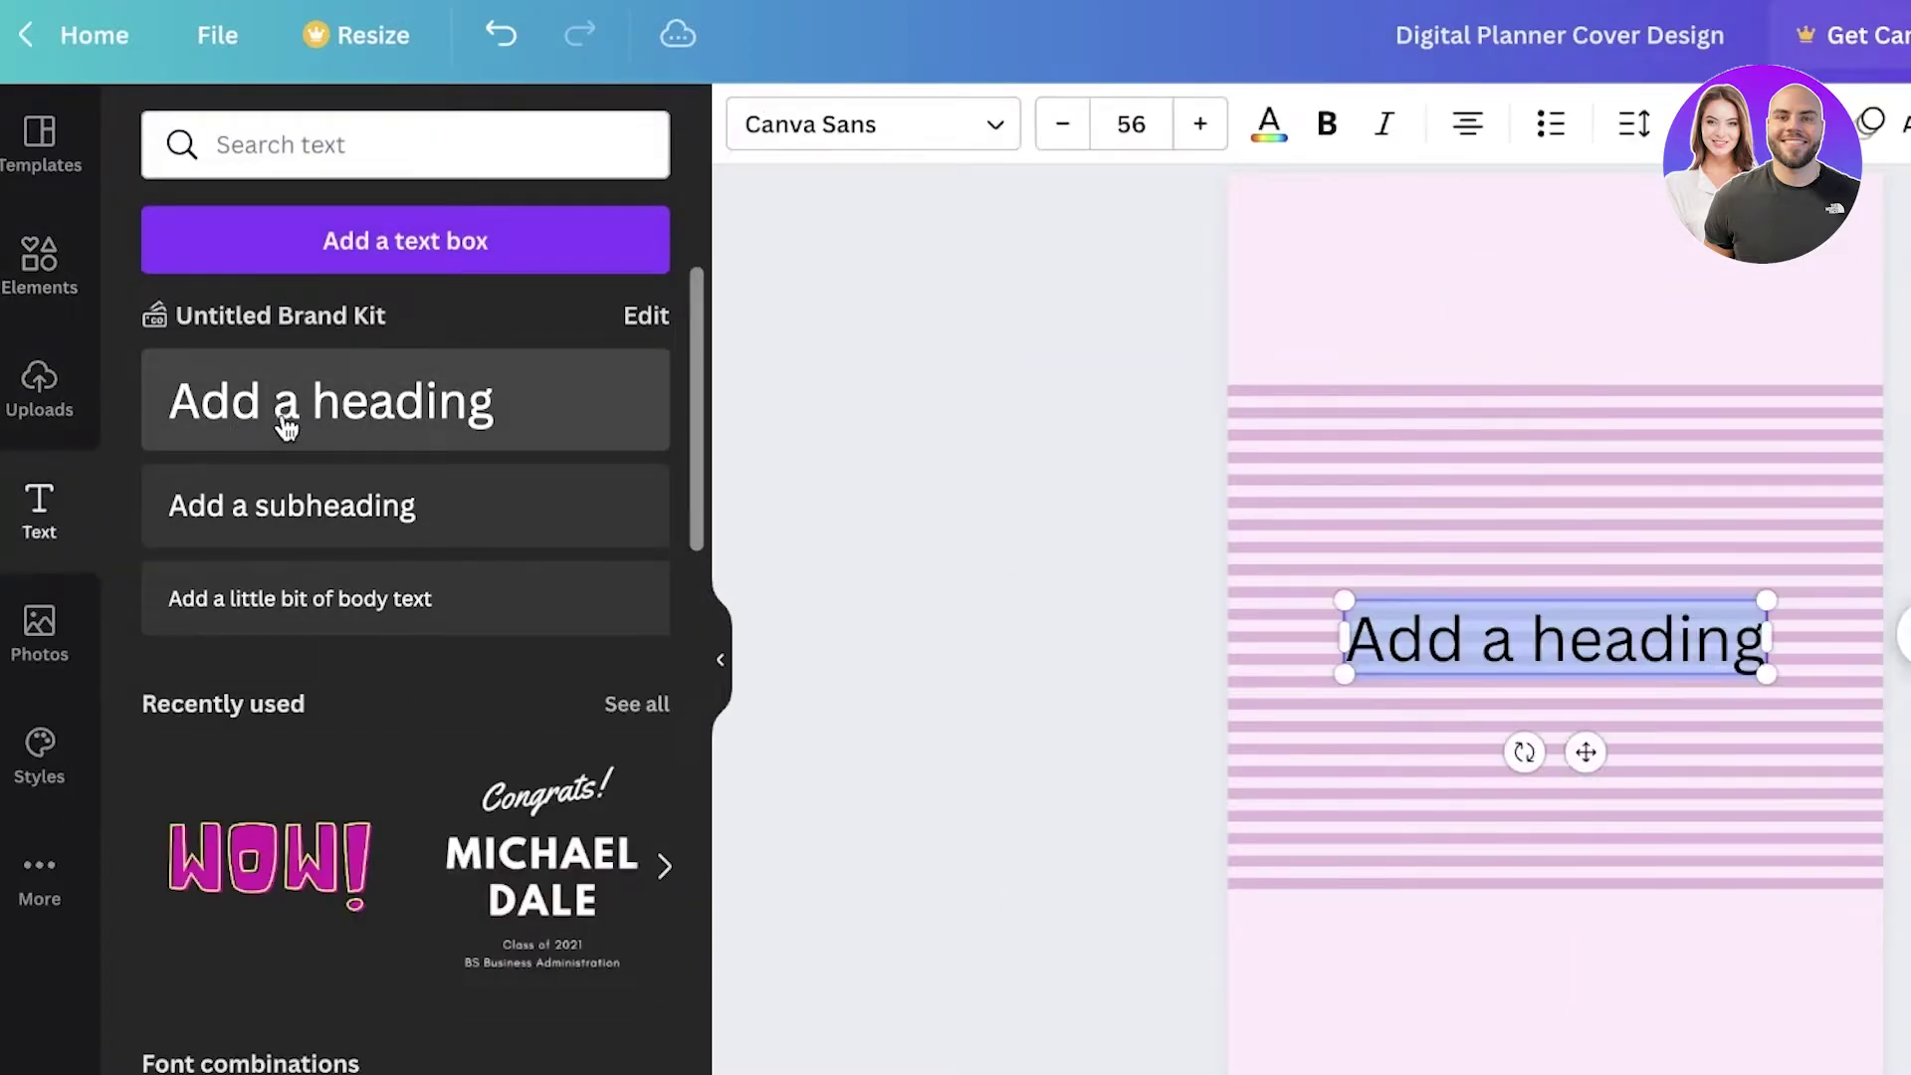
{"action": "type", "text": "MONTHLY PLANNER"}
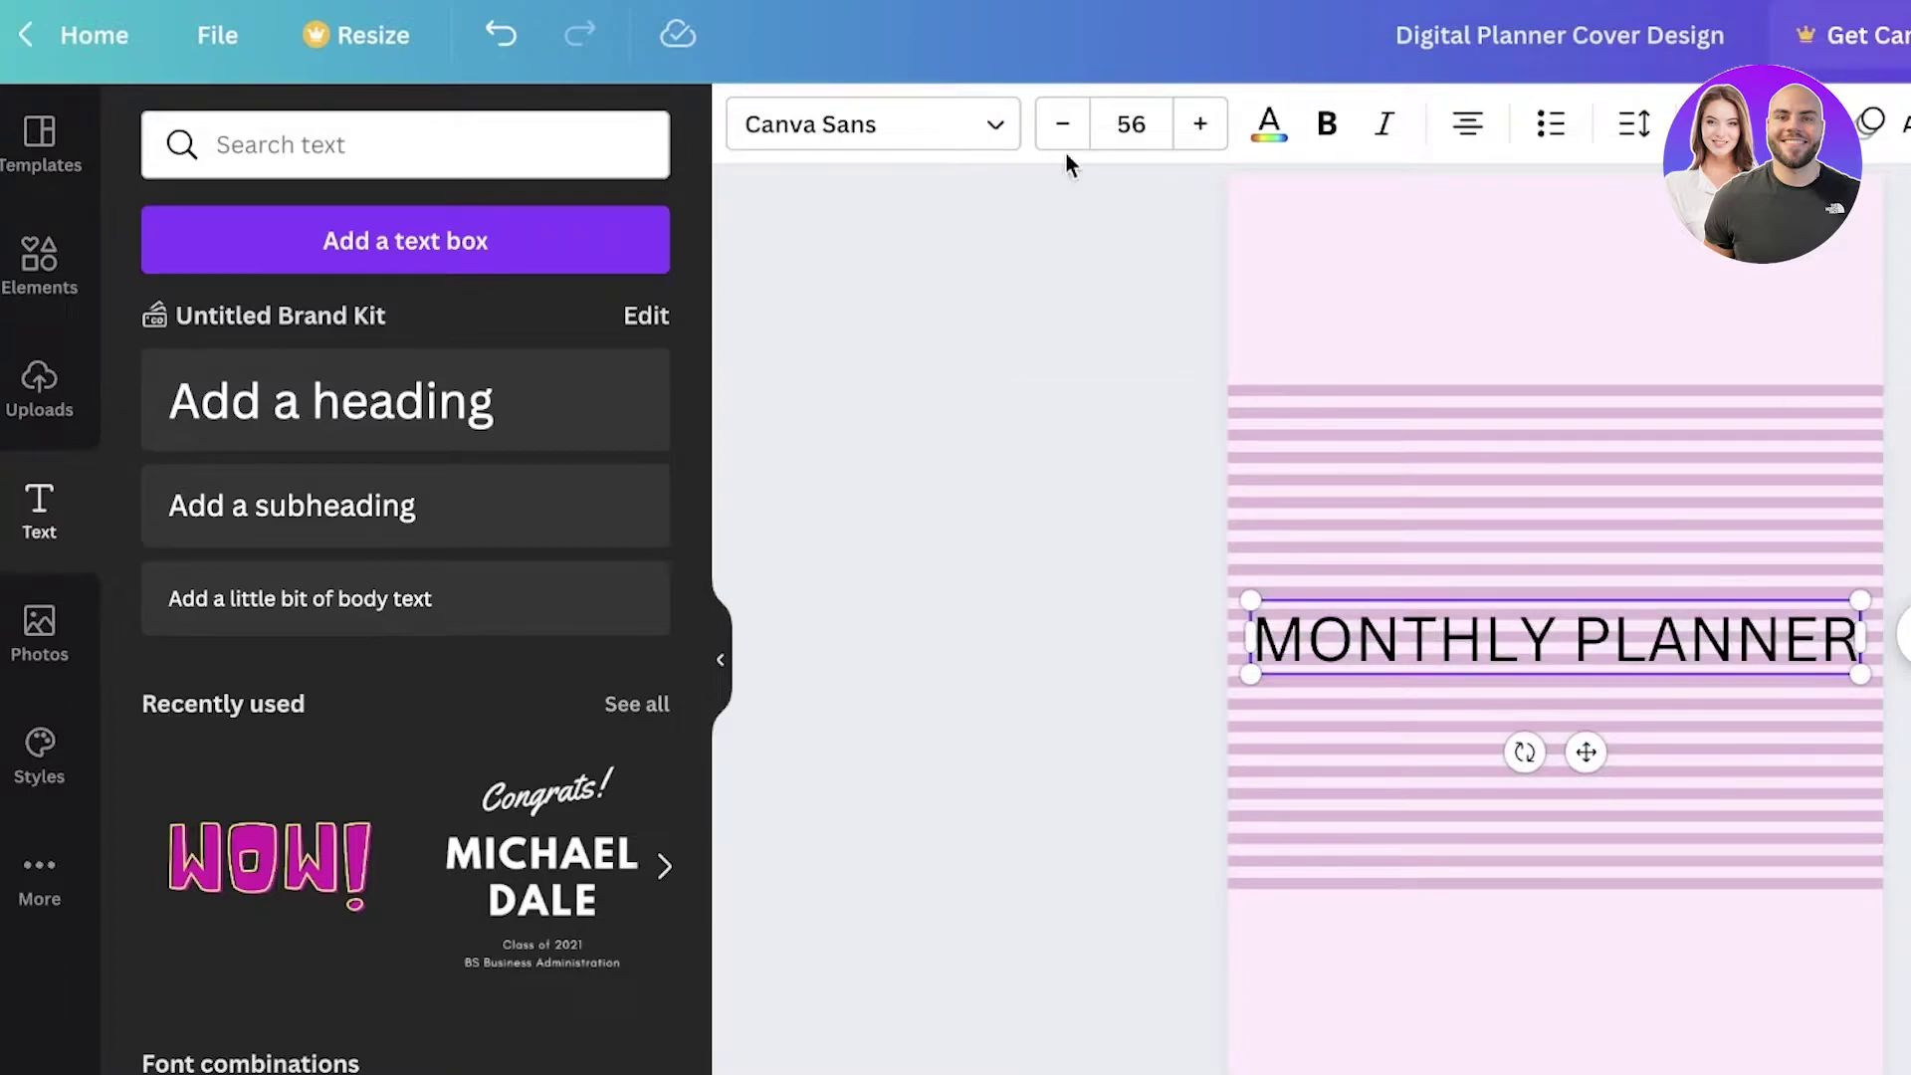
{"action": "left_click", "coordinate": [925, 135]}
{"action": "left_click", "coordinate": [265, 483]}
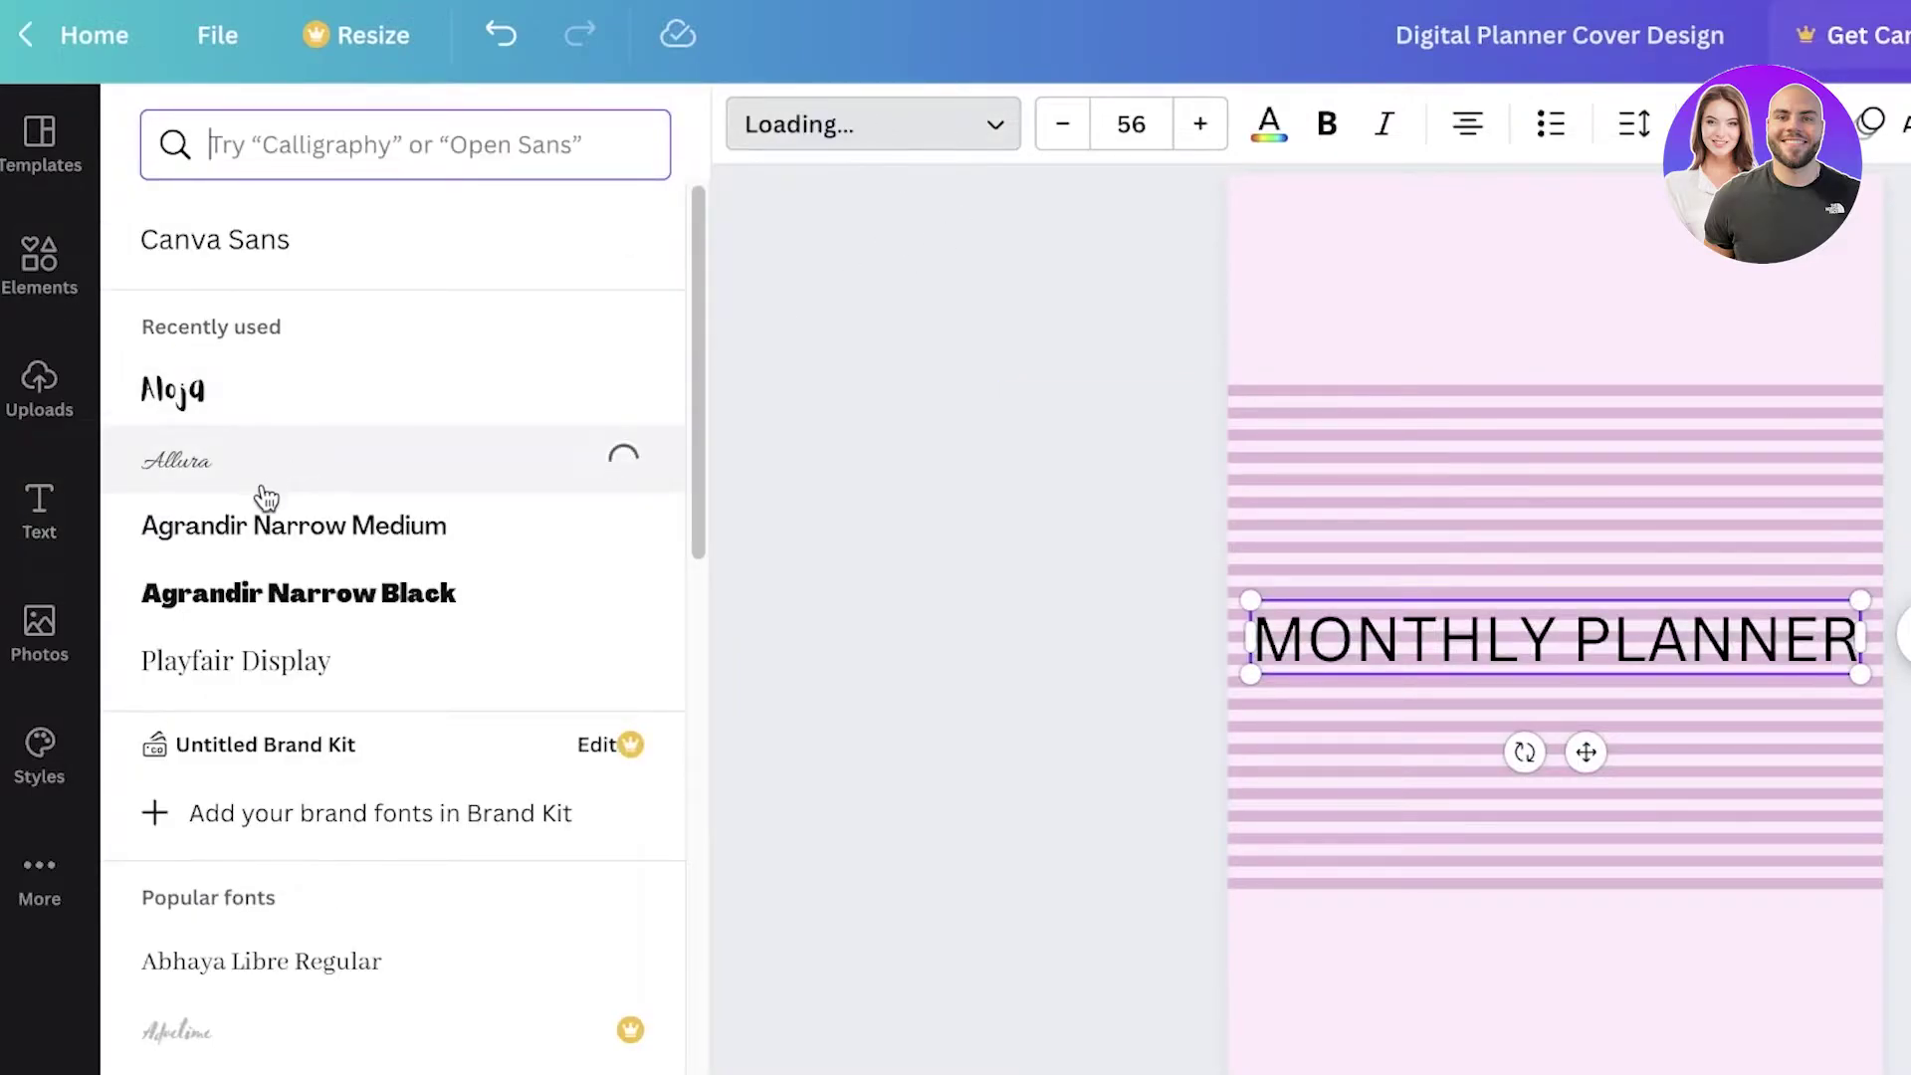
{"action": "left_click", "coordinate": [265, 587]}
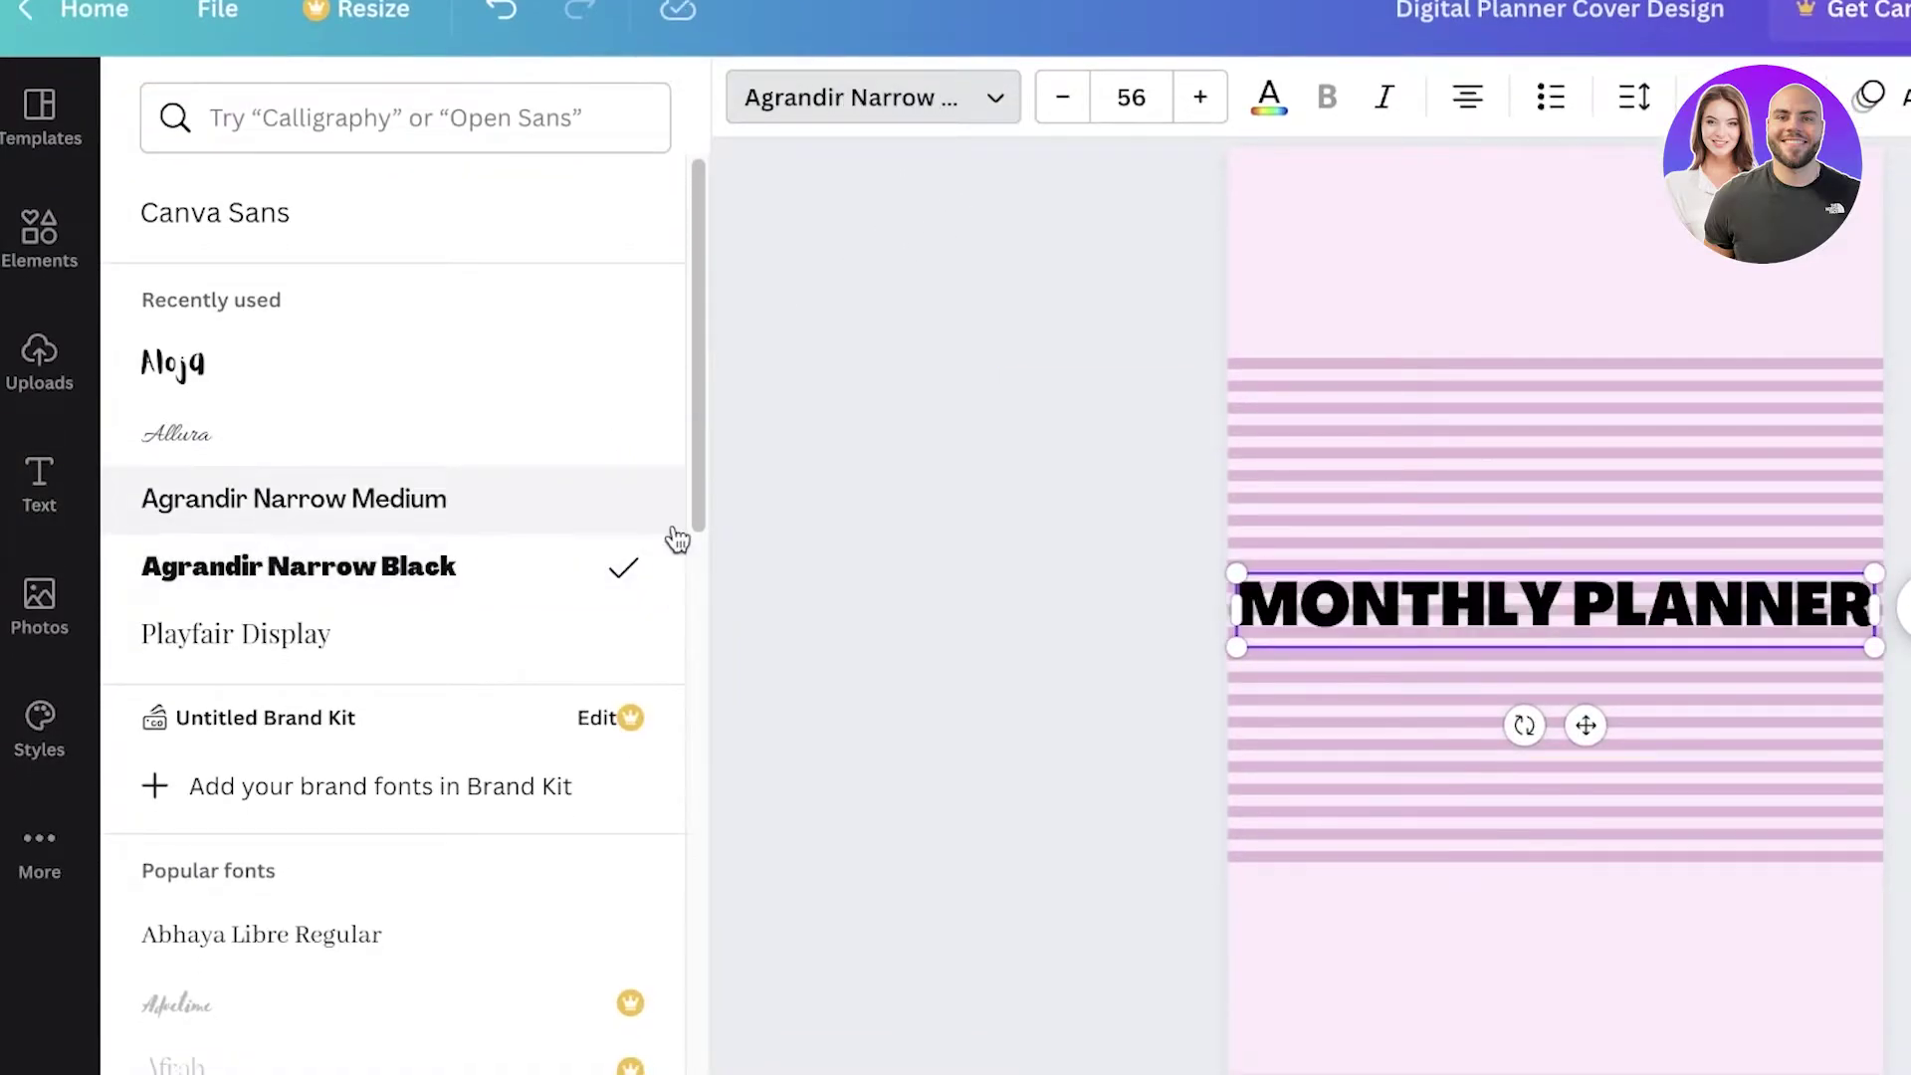
Recolour the "MONTHLY PLANNER" heading white.
{"action": "left_click", "coordinate": [1269, 97]}
{"action": "left_click", "coordinate": [181, 274]}
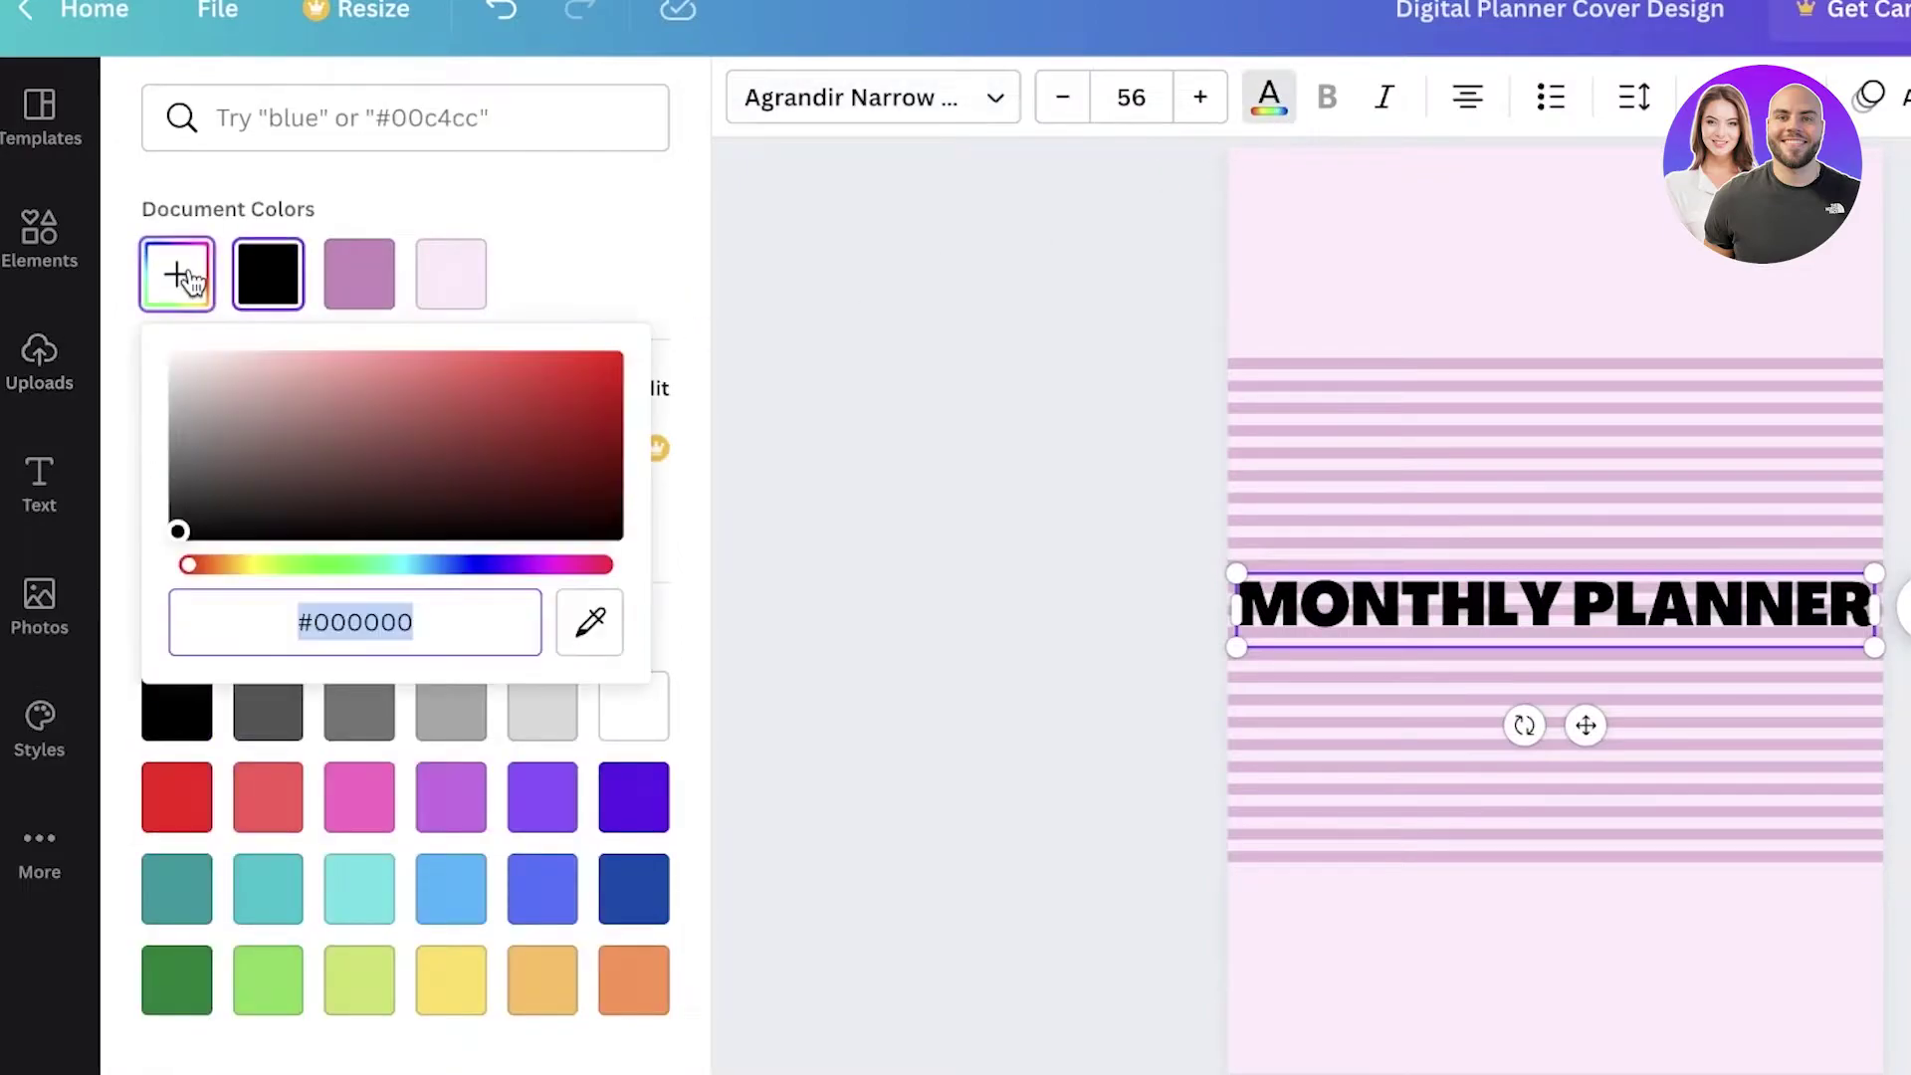
{"action": "left_click_drag", "start_coordinate": [203, 441], "coordinate": [107, 299]}
{"action": "left_click", "coordinate": [39, 483]}
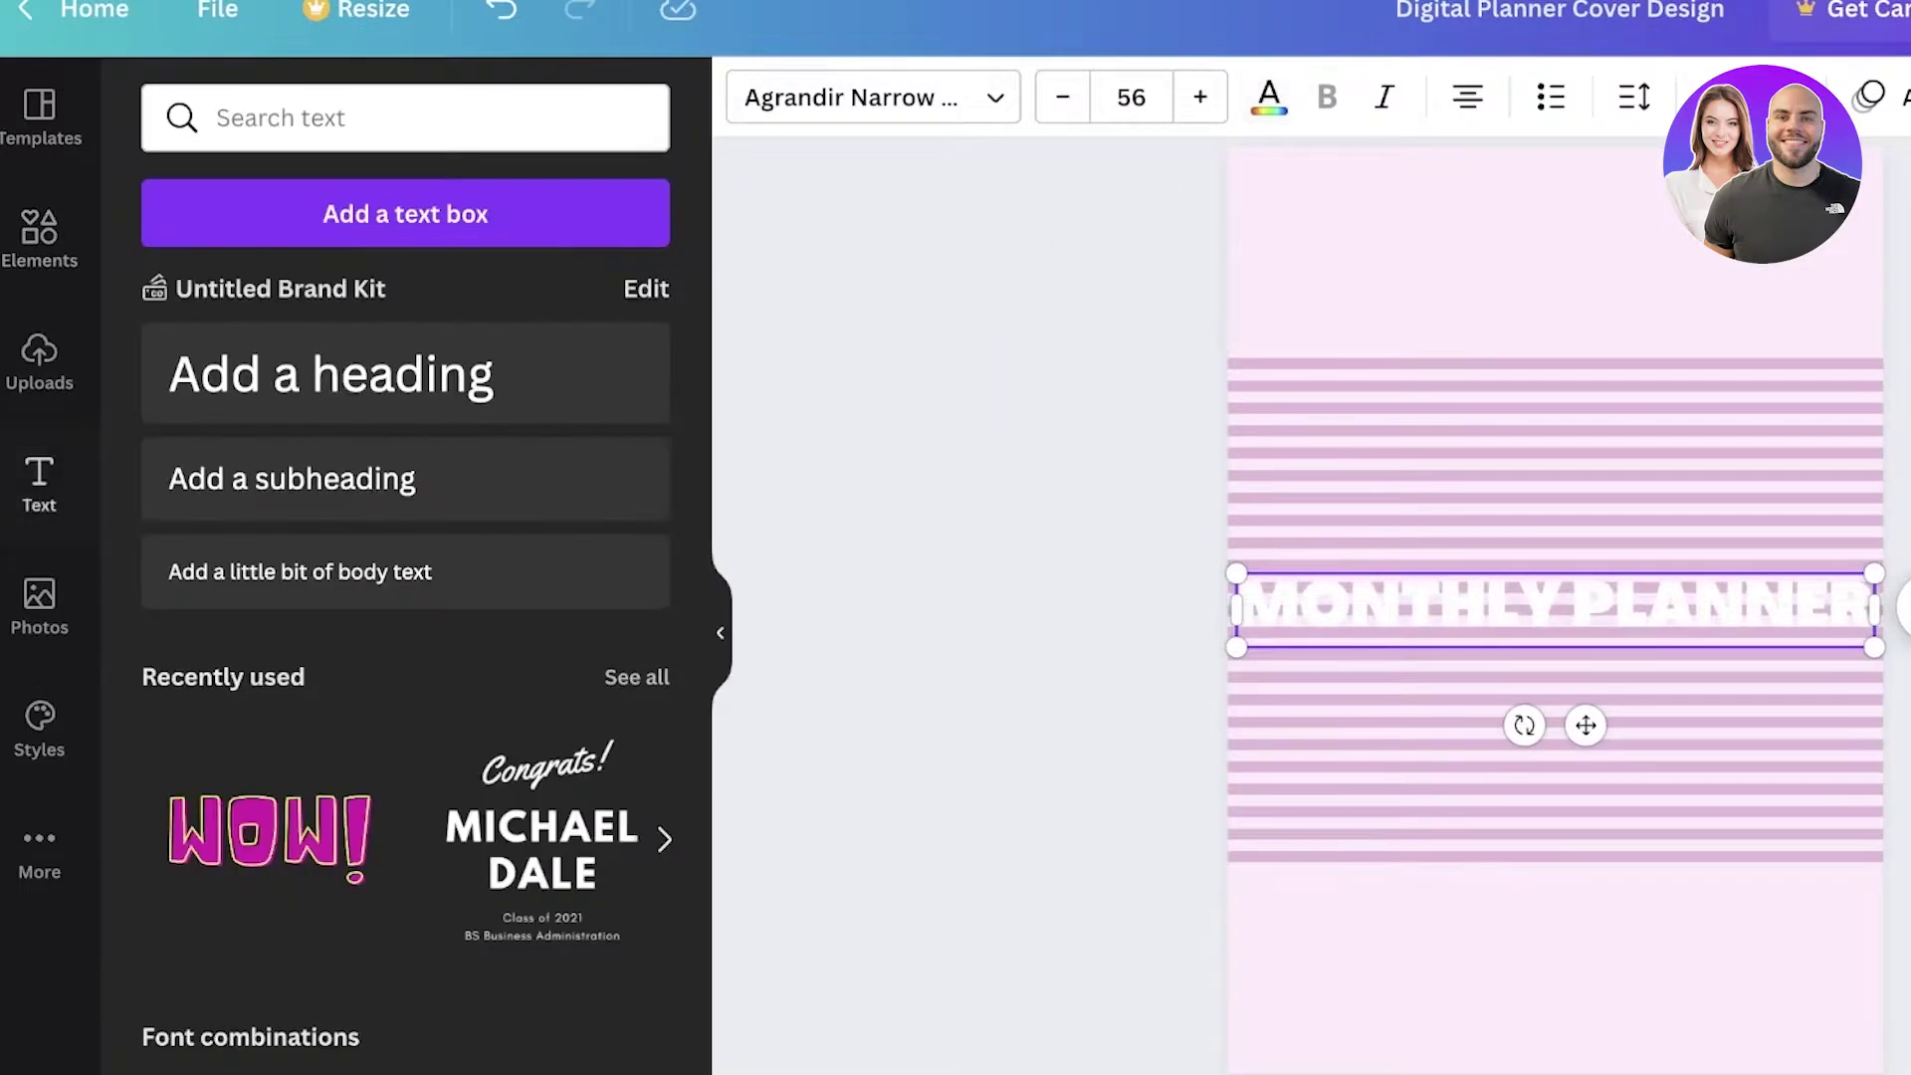
Shrink the heading to size 51 centred near the top of the page and give it the Lift effect.
{"action": "left_click_drag", "start_coordinate": [1876, 642], "coordinate": [1818, 640]}
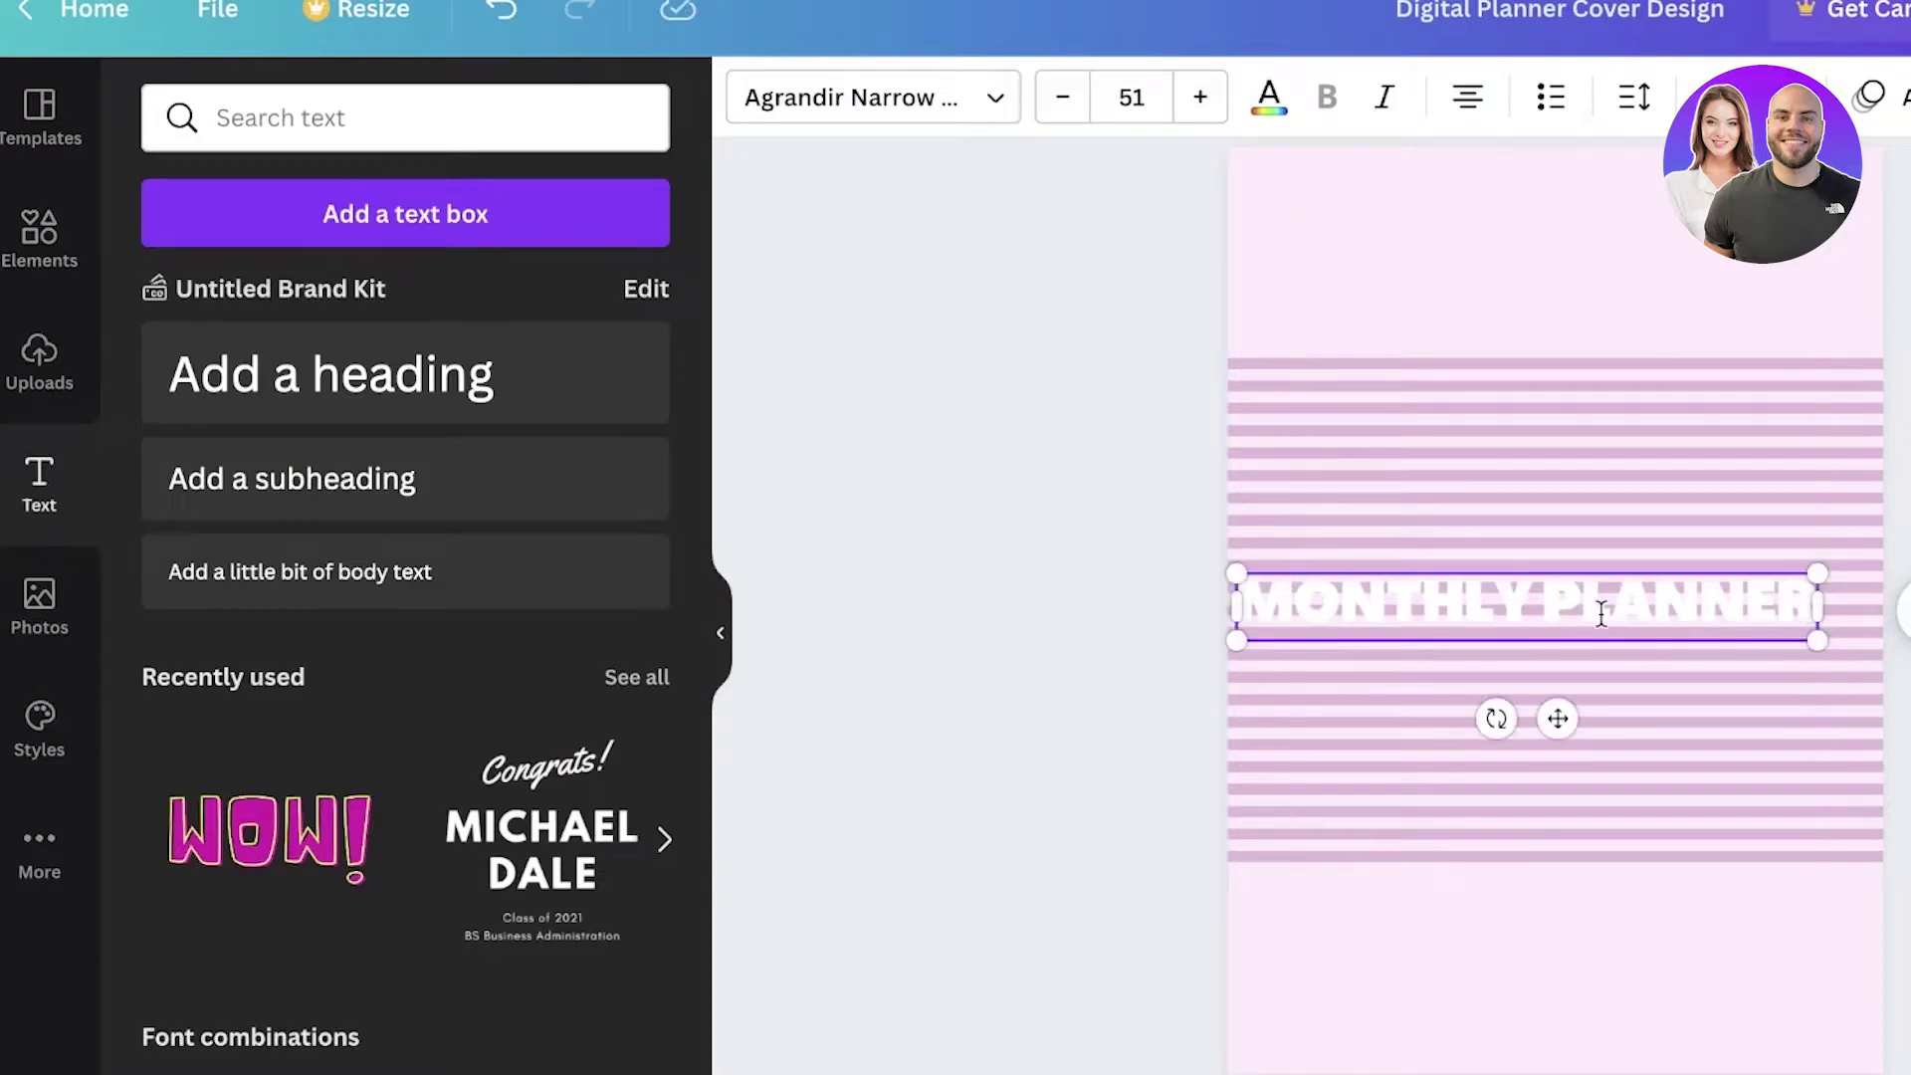
{"action": "left_click_drag", "start_coordinate": [1571, 708], "coordinate": [1594, 356]}
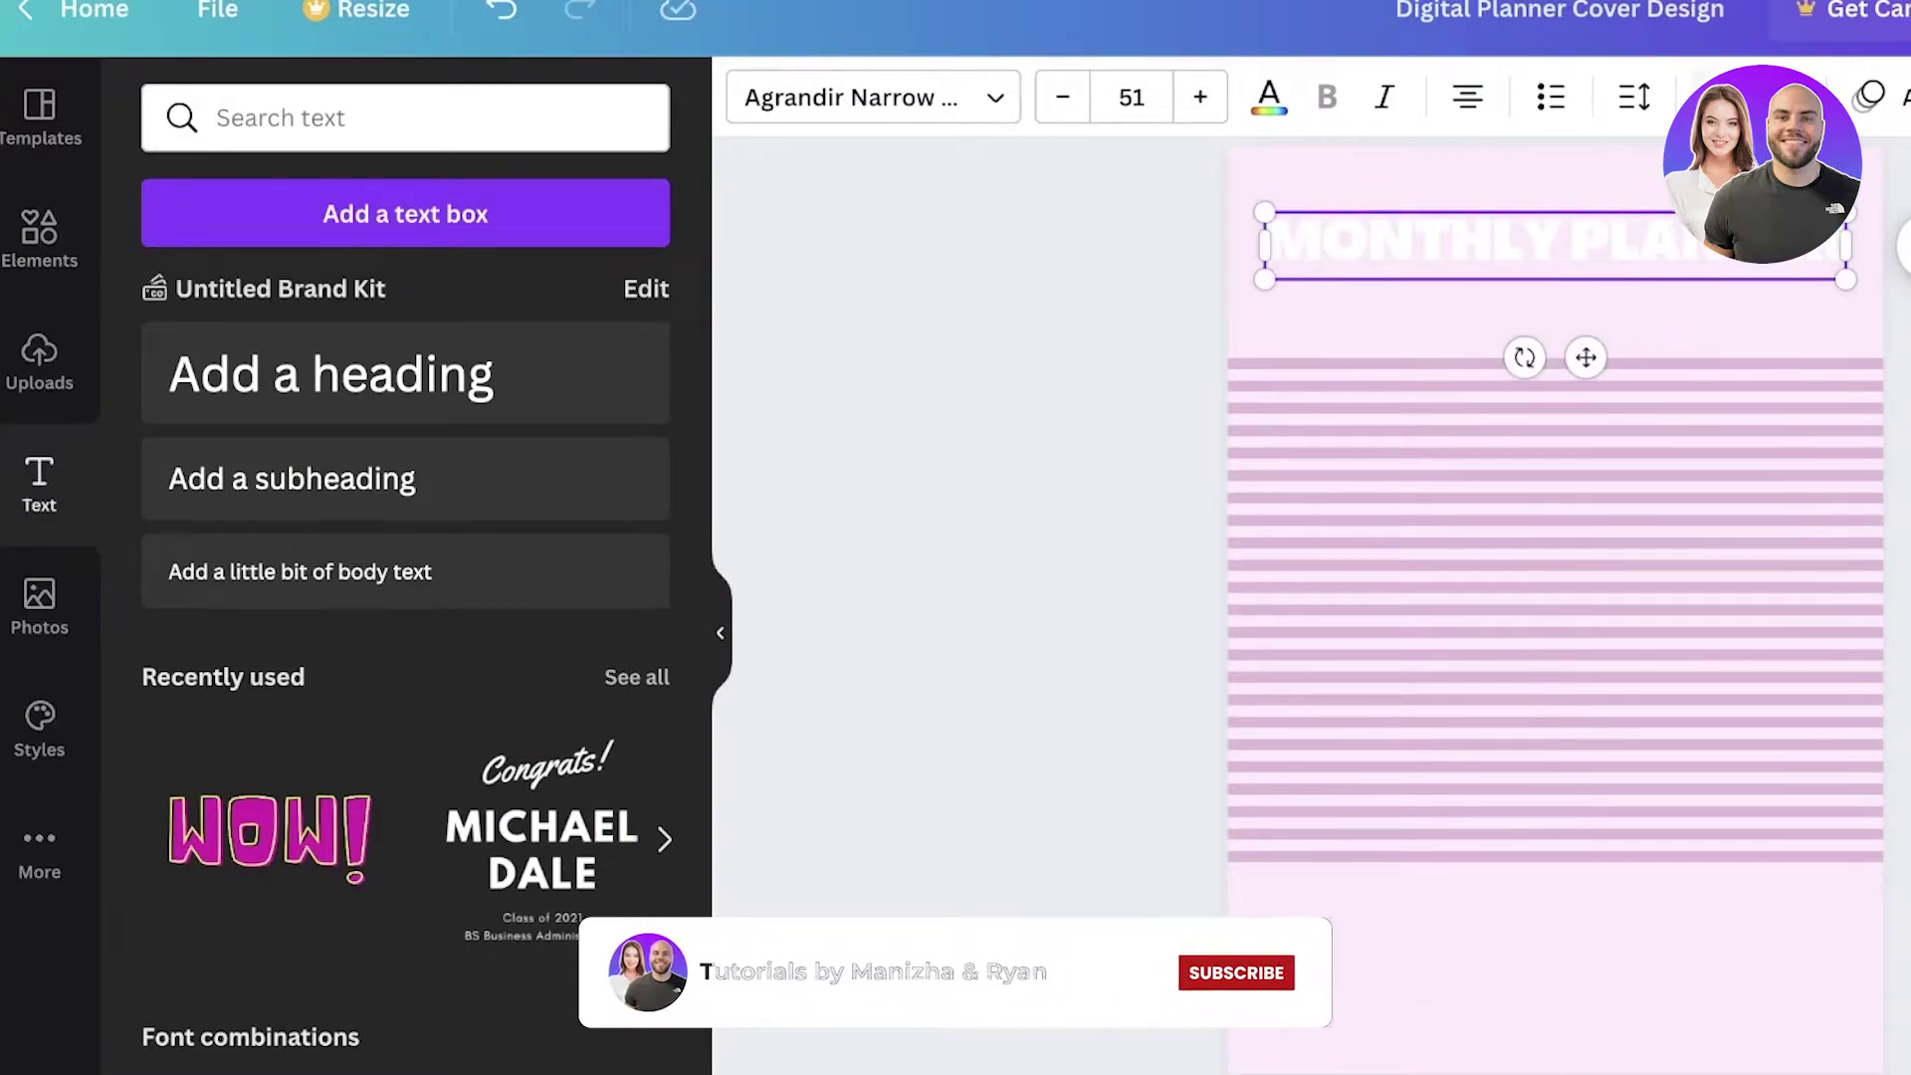
{"action": "left_click", "coordinate": [1903, 96]}
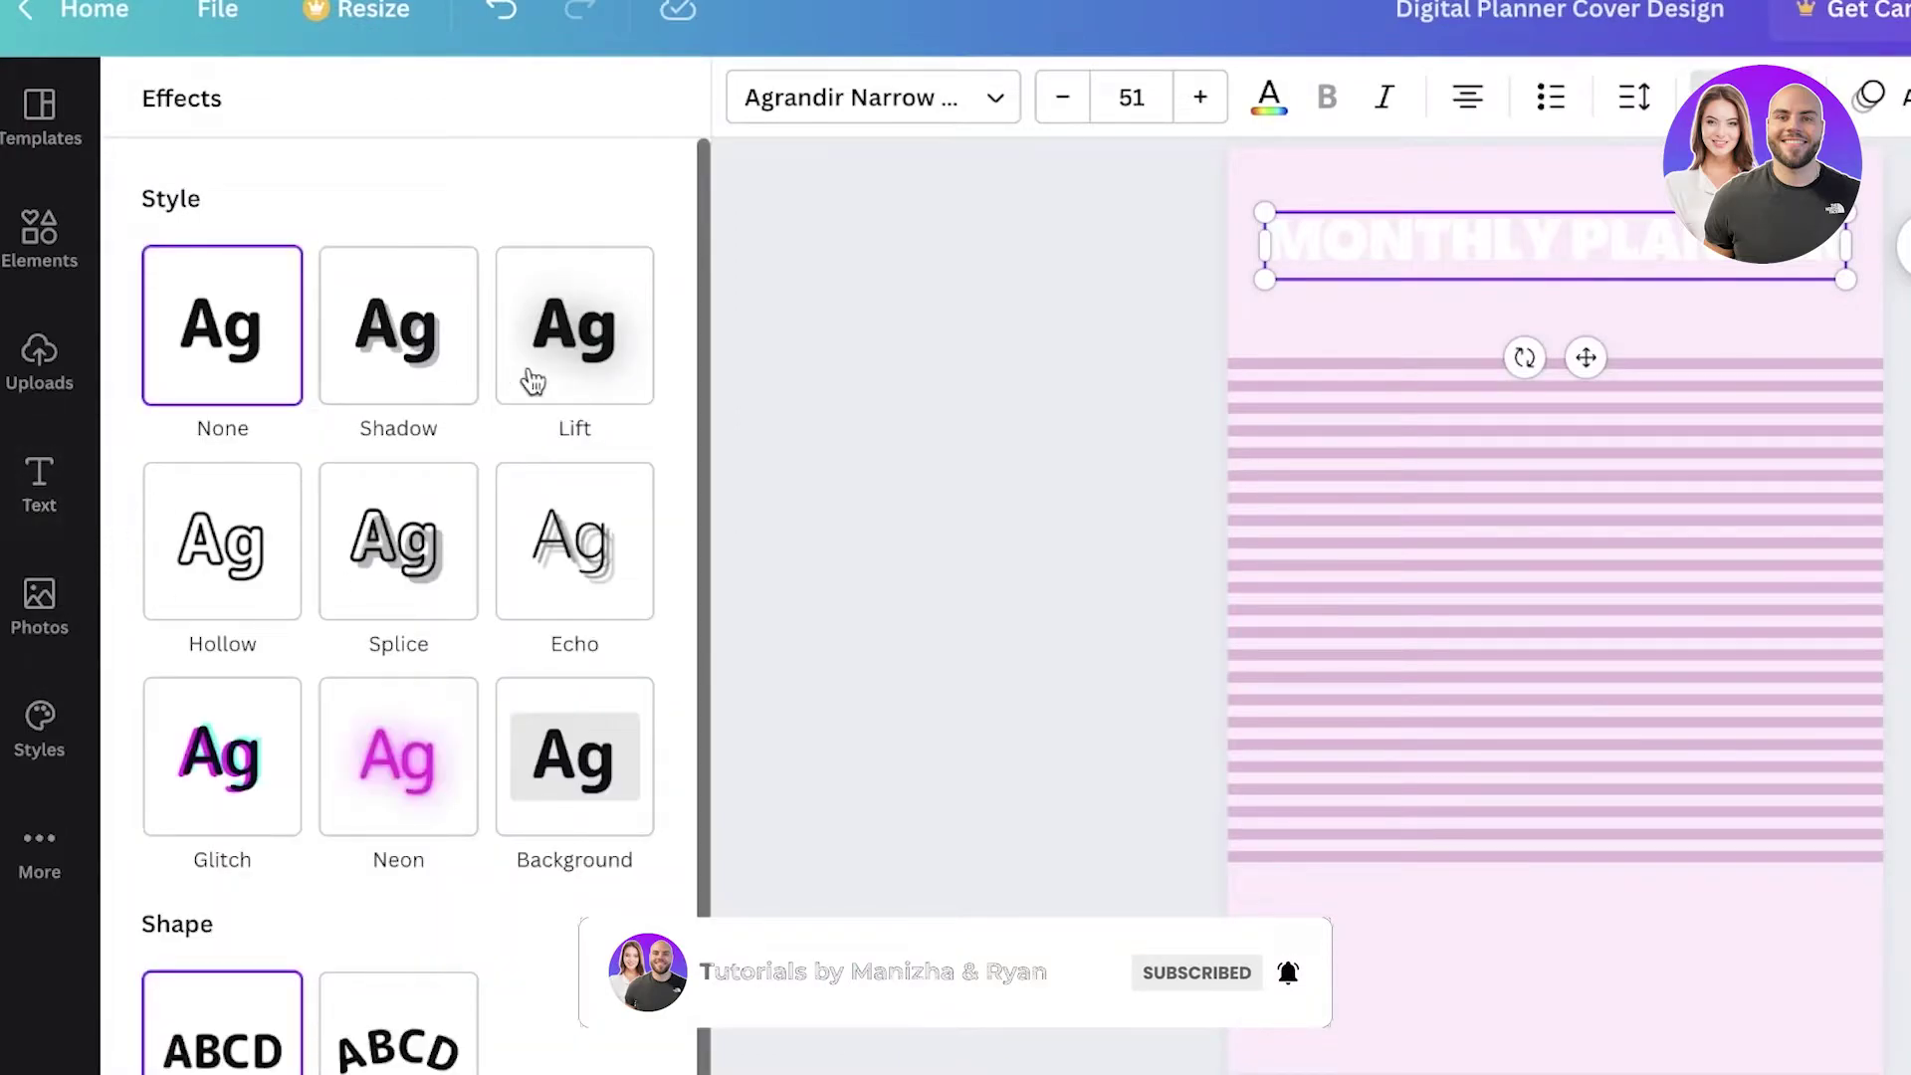
{"action": "left_click", "coordinate": [597, 353]}
{"action": "left_click", "coordinate": [1024, 305]}
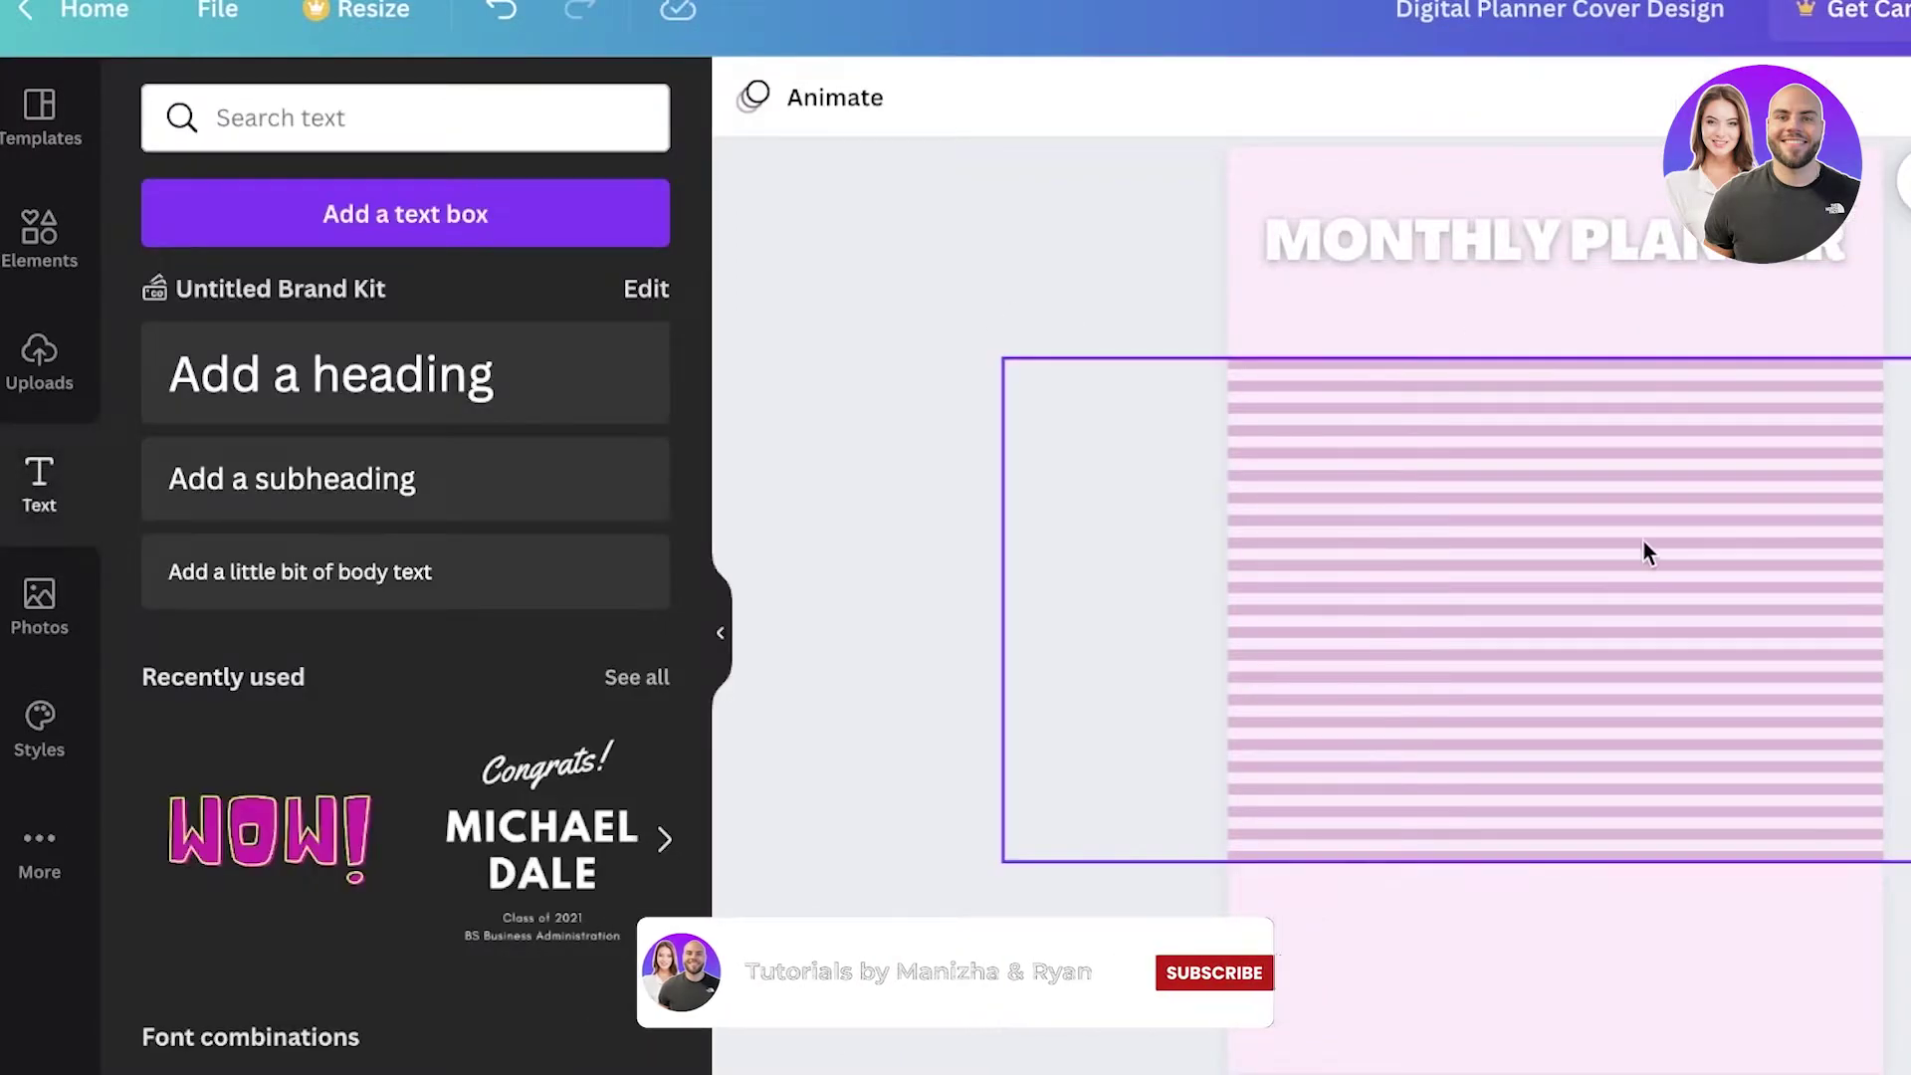
Shrink the mauve stripes to about the heading's width and place them centred in the lower part of the page.
{"action": "left_click_drag", "start_coordinate": [1642, 551], "coordinate": [1593, 761]}
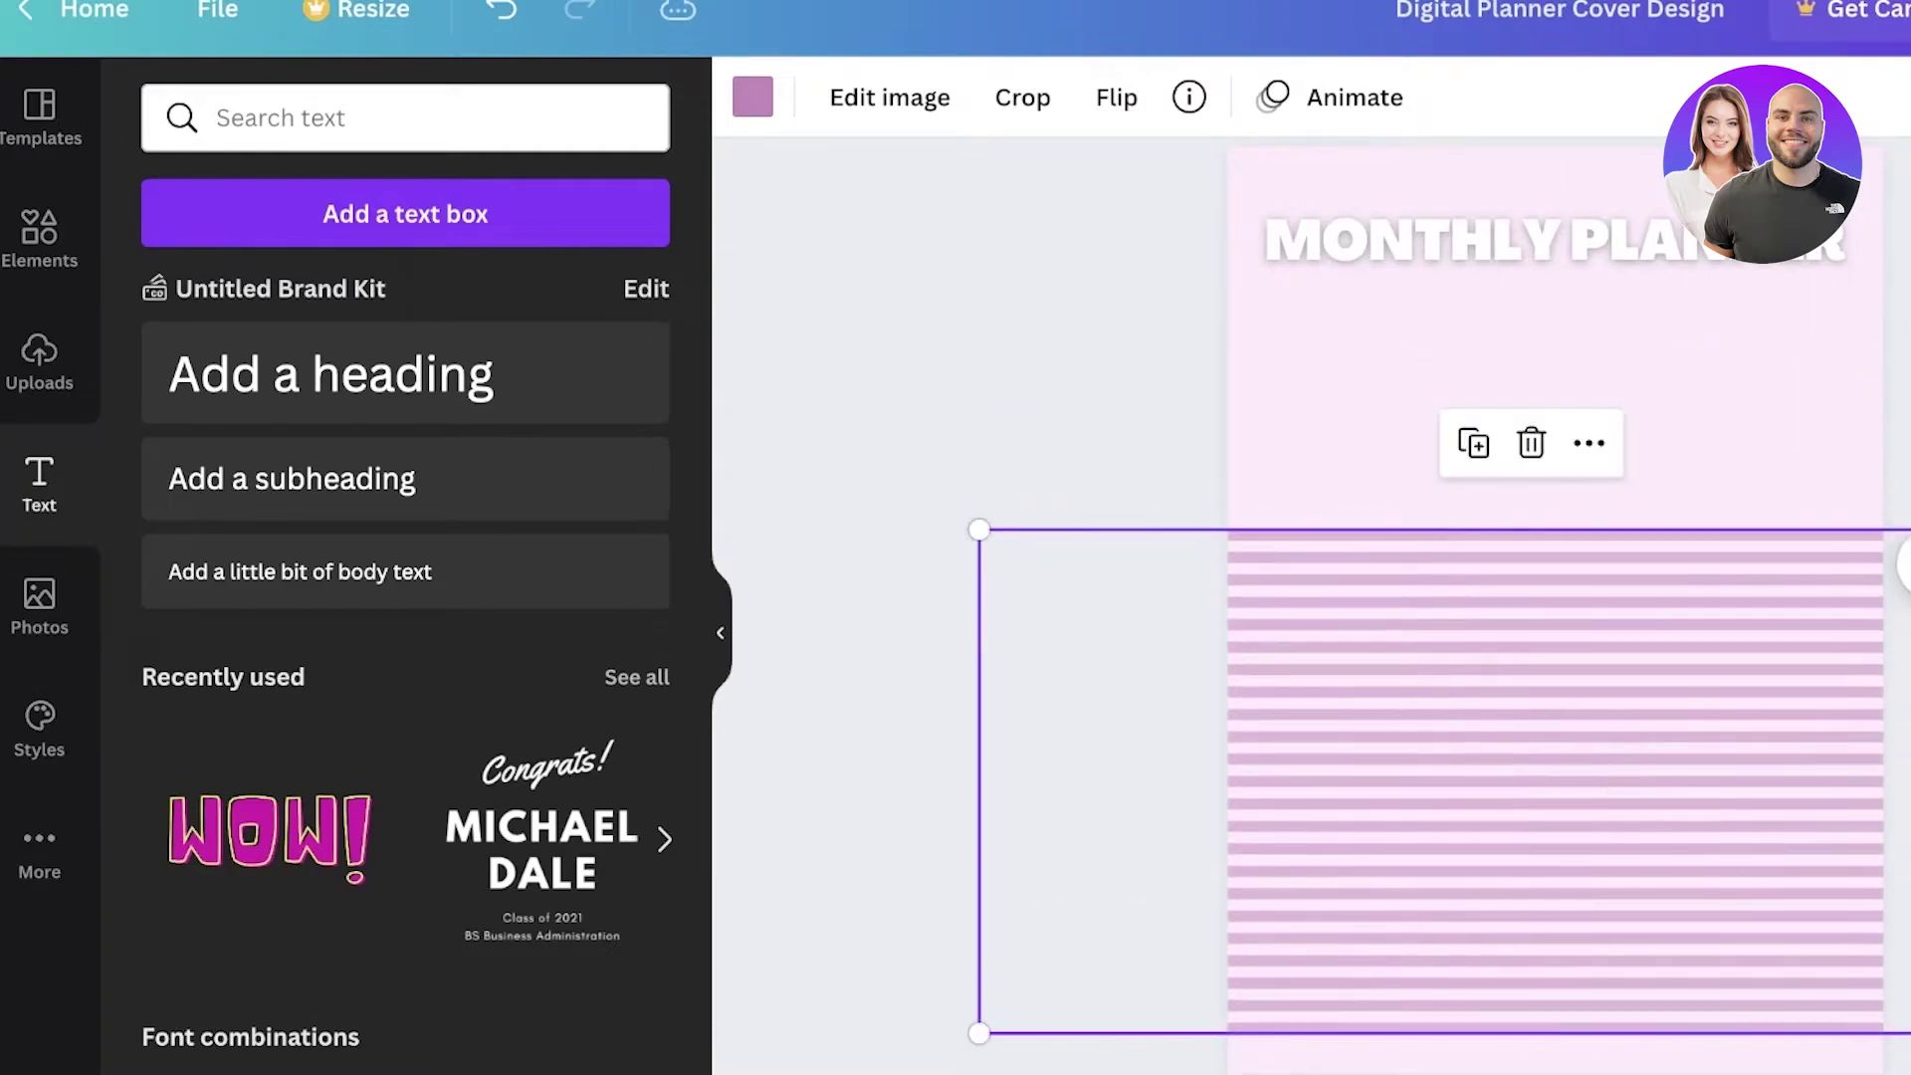
{"action": "left_click_drag", "start_coordinate": [1910, 1033], "coordinate": [1553, 790]}
{"action": "left_click_drag", "start_coordinate": [1463, 683], "coordinate": [1752, 897]}
{"action": "scroll", "coordinate": [1232, 711], "scroll_direction": "down", "scroll_amount": 1}
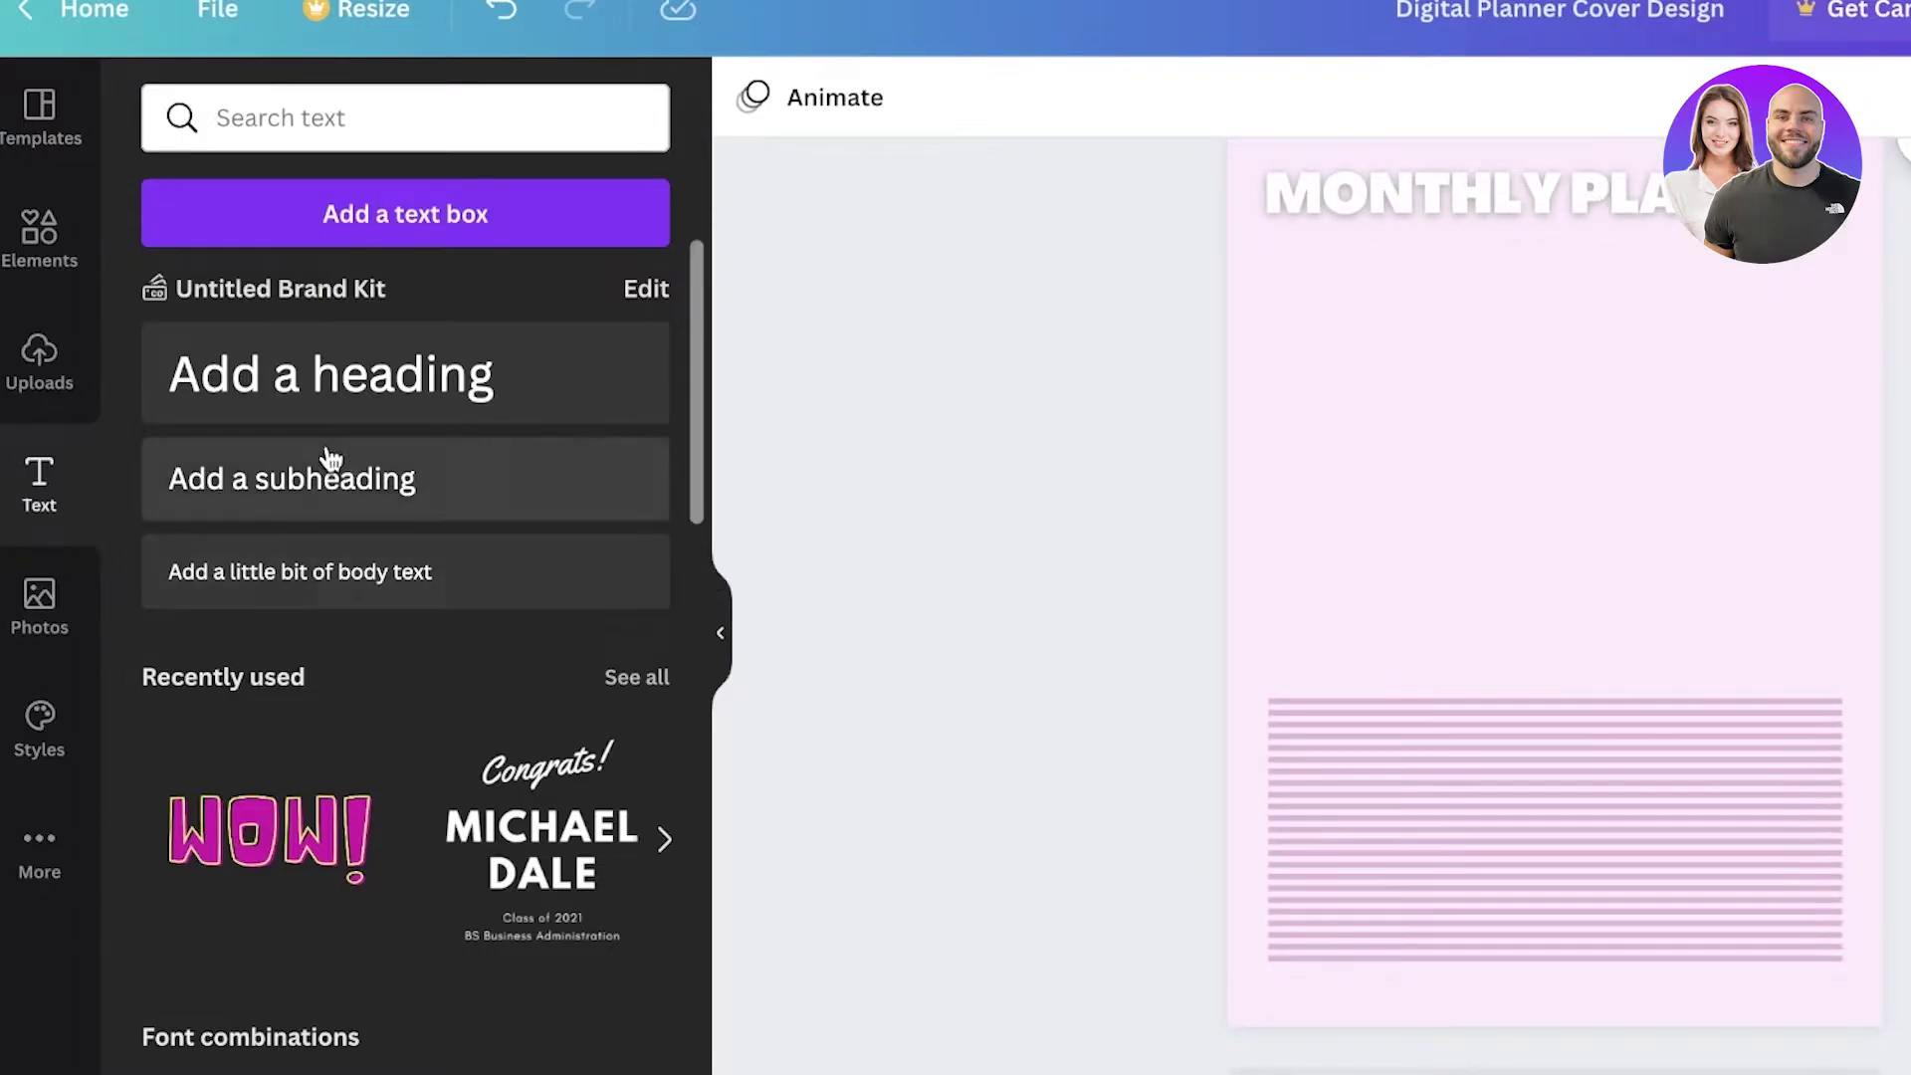
Look through the striped graphics in the magic recommendations and the recently used elements for another cover decoration.
{"action": "left_click", "coordinate": [14, 259]}
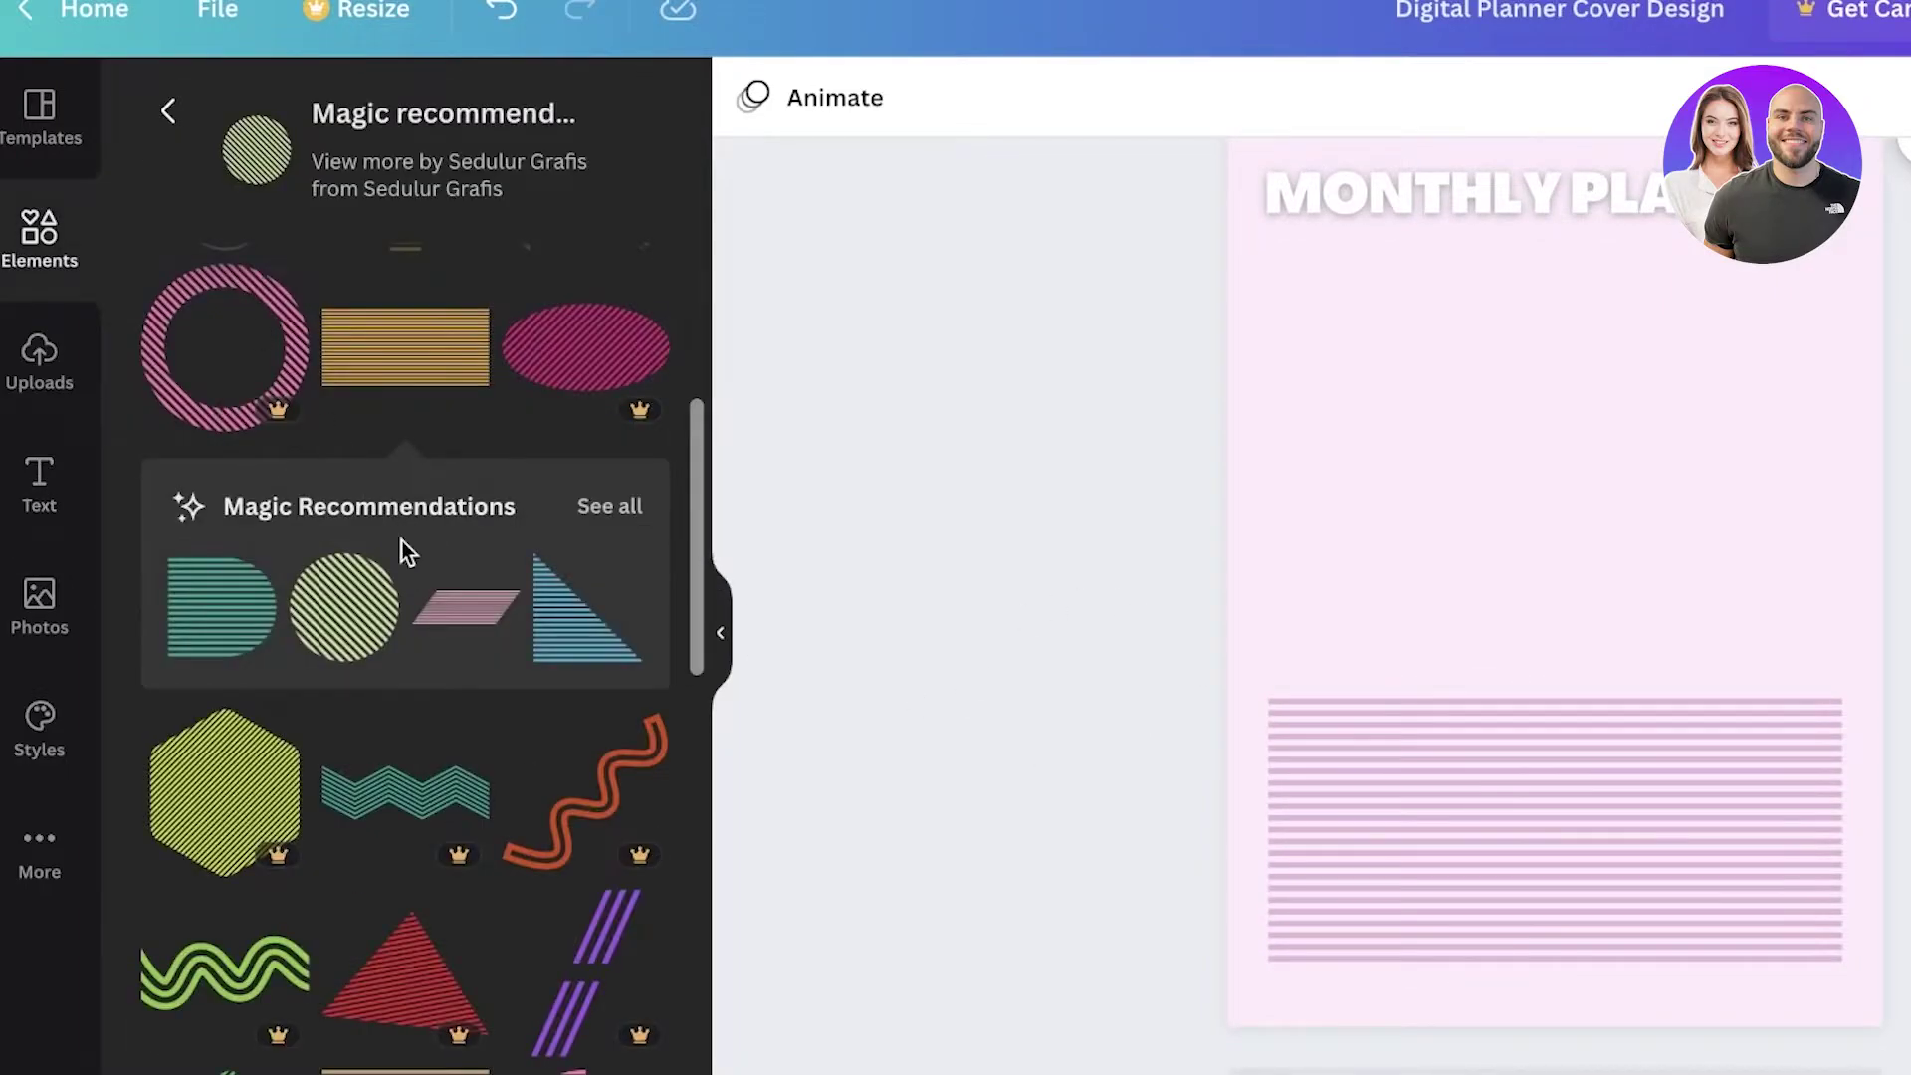
{"action": "scroll", "coordinate": [418, 597], "scroll_direction": "down", "scroll_amount": 1}
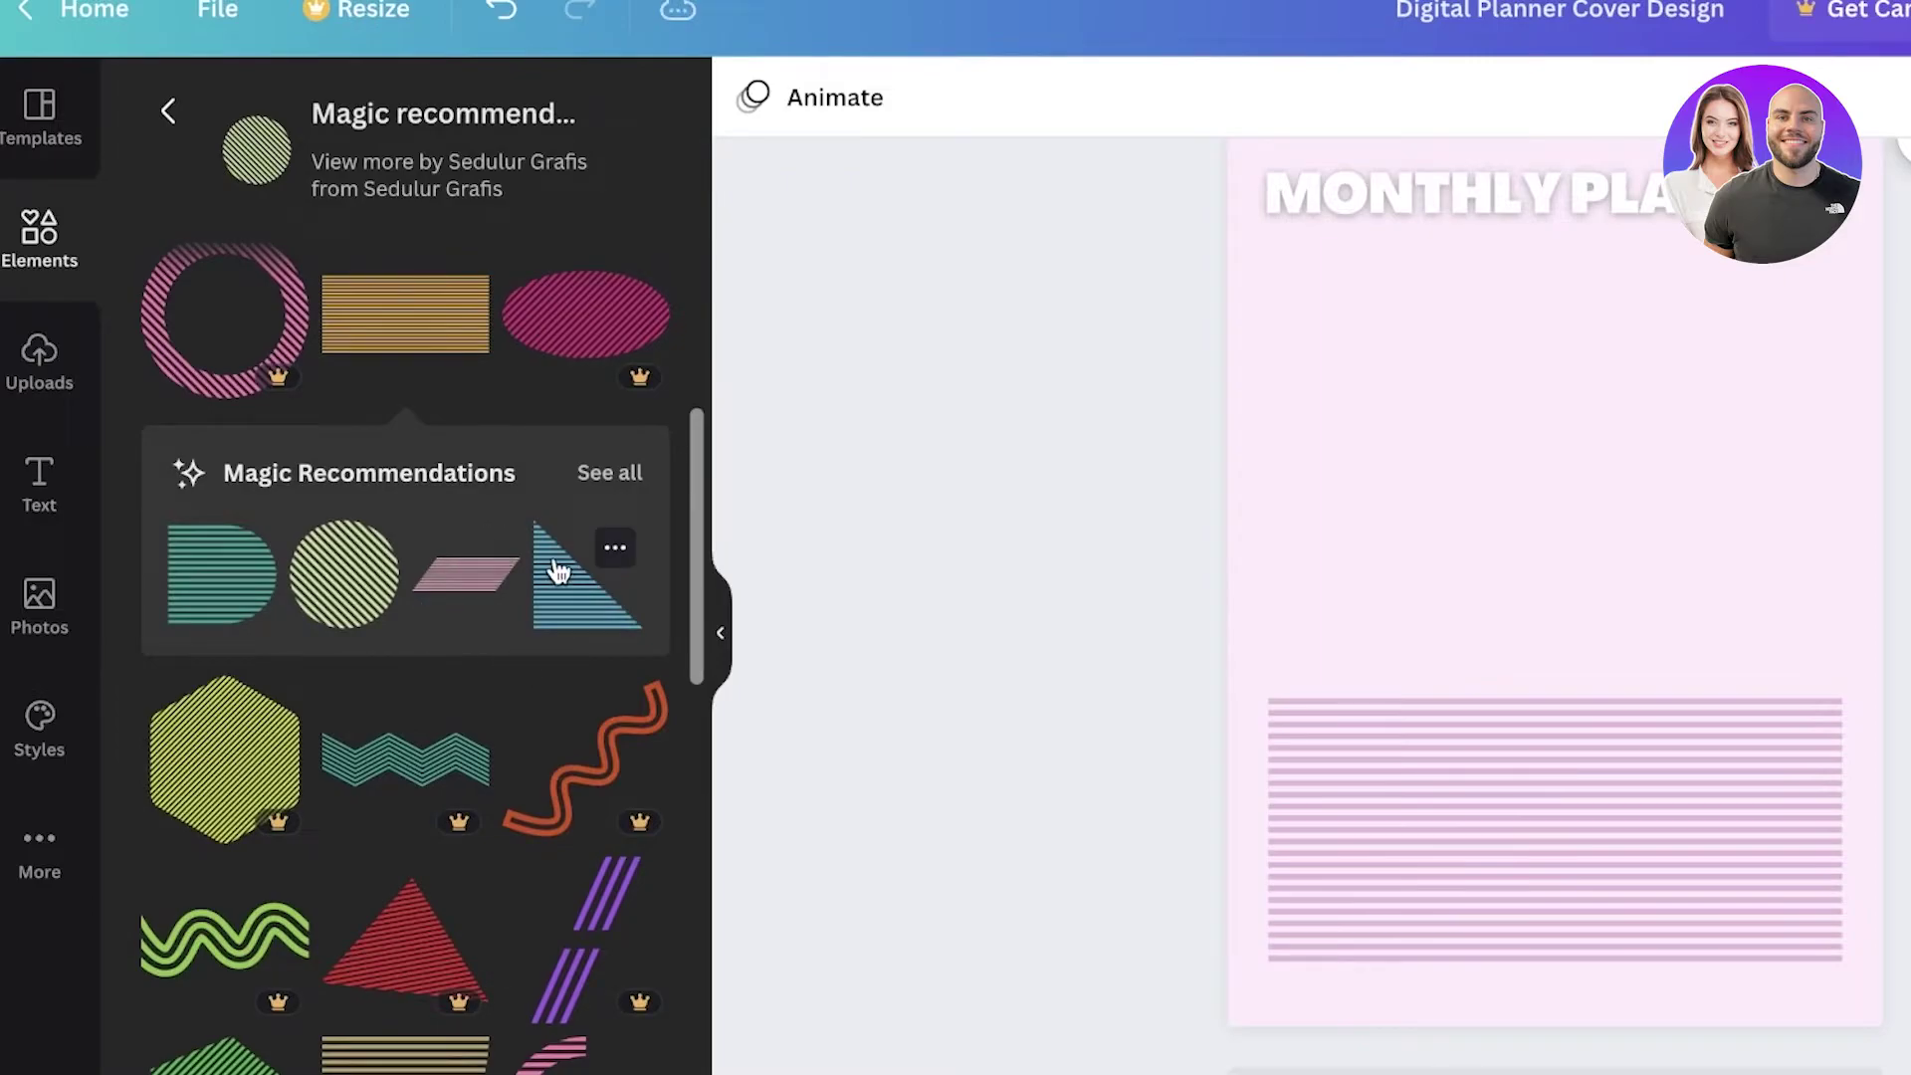
{"action": "scroll", "coordinate": [498, 573], "scroll_direction": "down", "scroll_amount": 2}
{"action": "scroll", "coordinate": [200, 674], "scroll_direction": "down", "scroll_amount": 6}
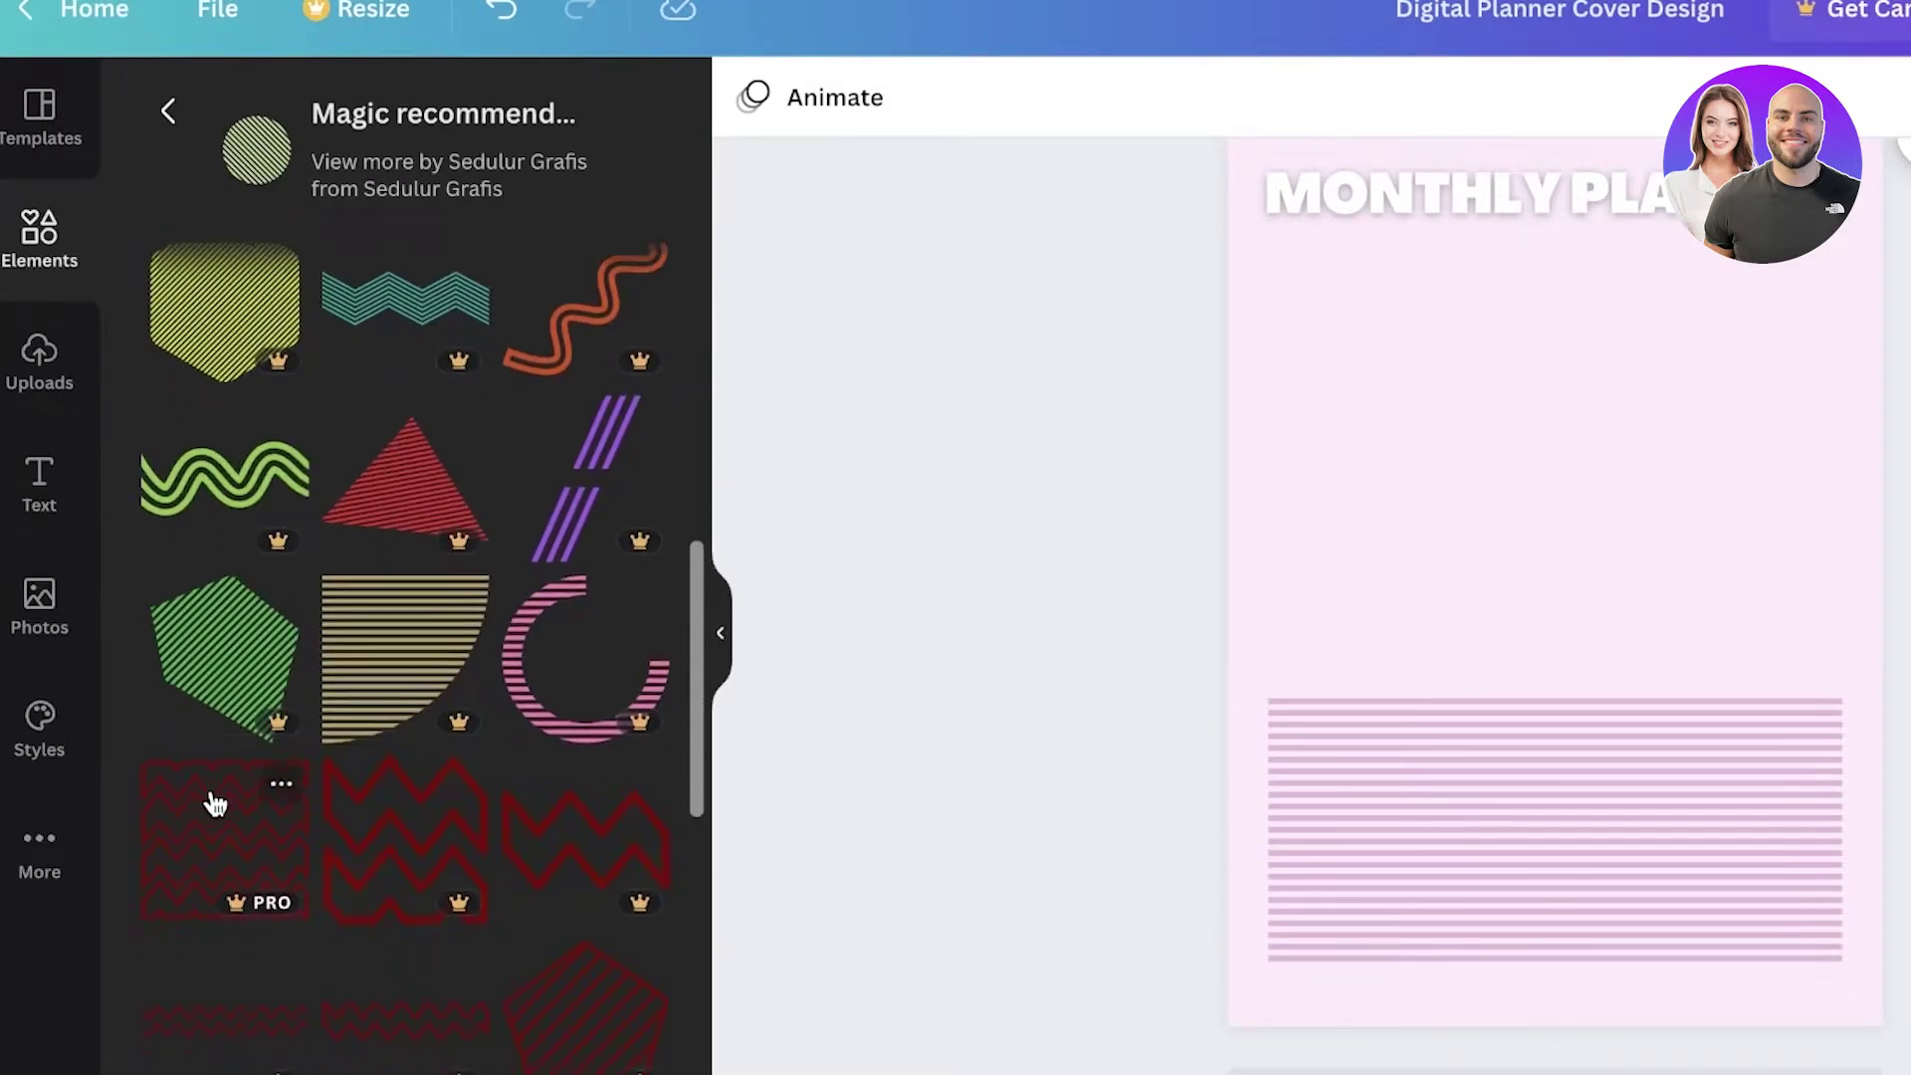
{"action": "scroll", "coordinate": [295, 623], "scroll_direction": "down", "scroll_amount": 10}
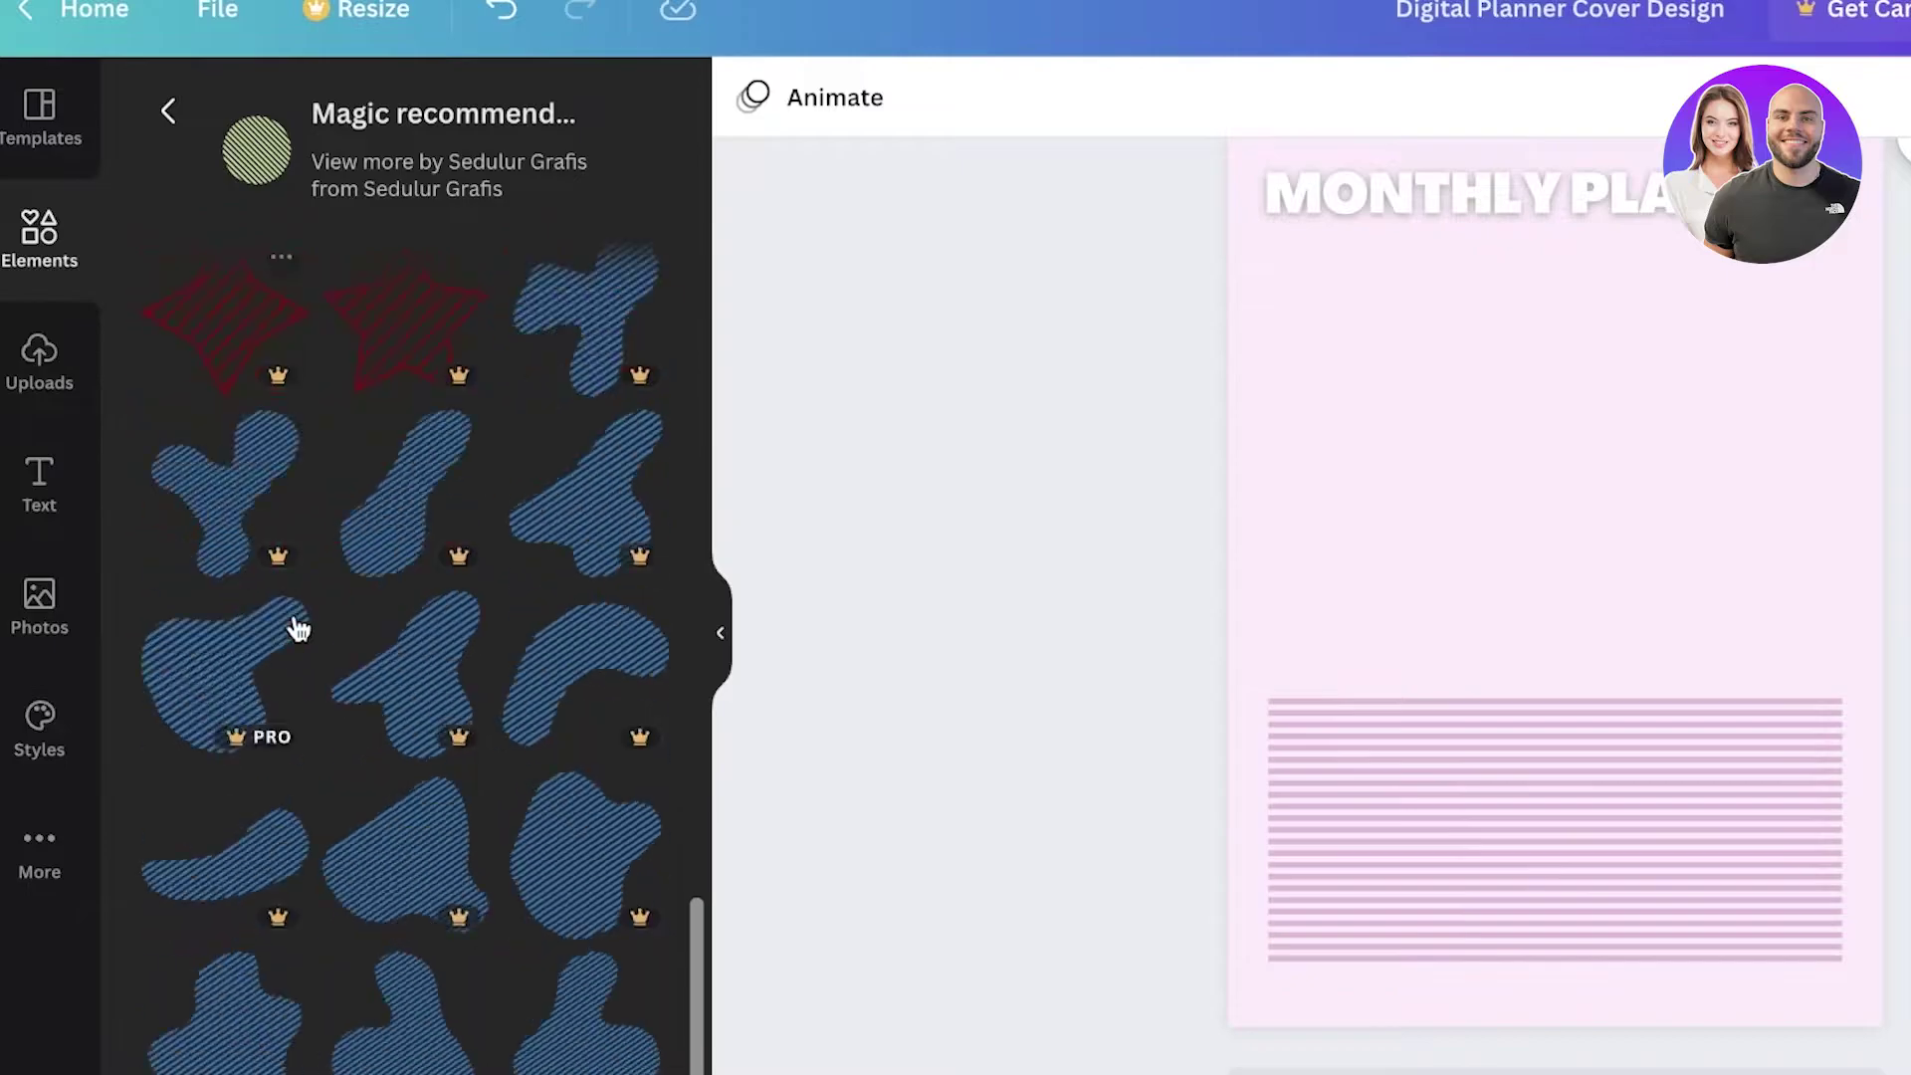
{"action": "left_click", "coordinate": [168, 110]}
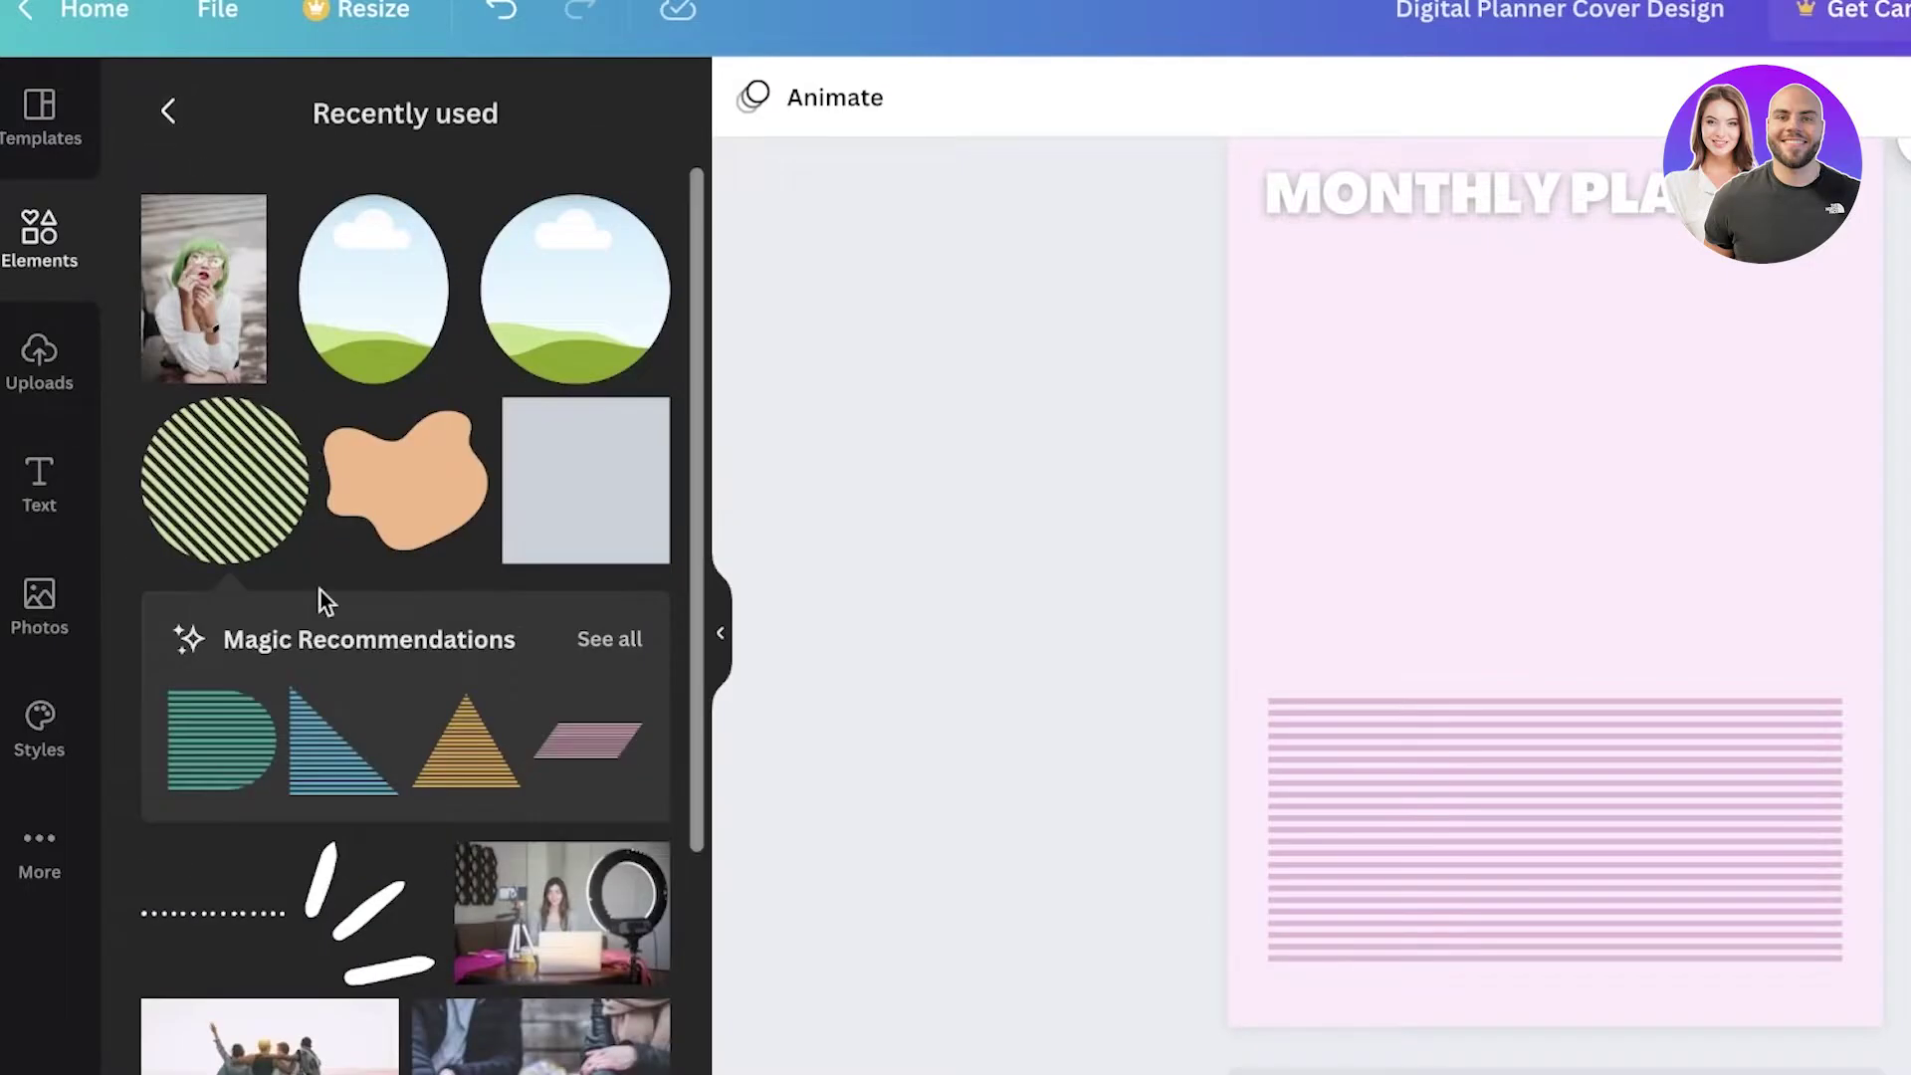
{"action": "scroll", "coordinate": [320, 590], "scroll_direction": "down", "scroll_amount": 6}
{"action": "scroll", "coordinate": [265, 176], "scroll_direction": "up", "scroll_amount": 6}
{"action": "left_click", "coordinate": [168, 111]}
Search the elements for "LINES", limit the results to graphics and narrow them to abstract lines.
{"action": "left_click", "coordinate": [232, 123]}
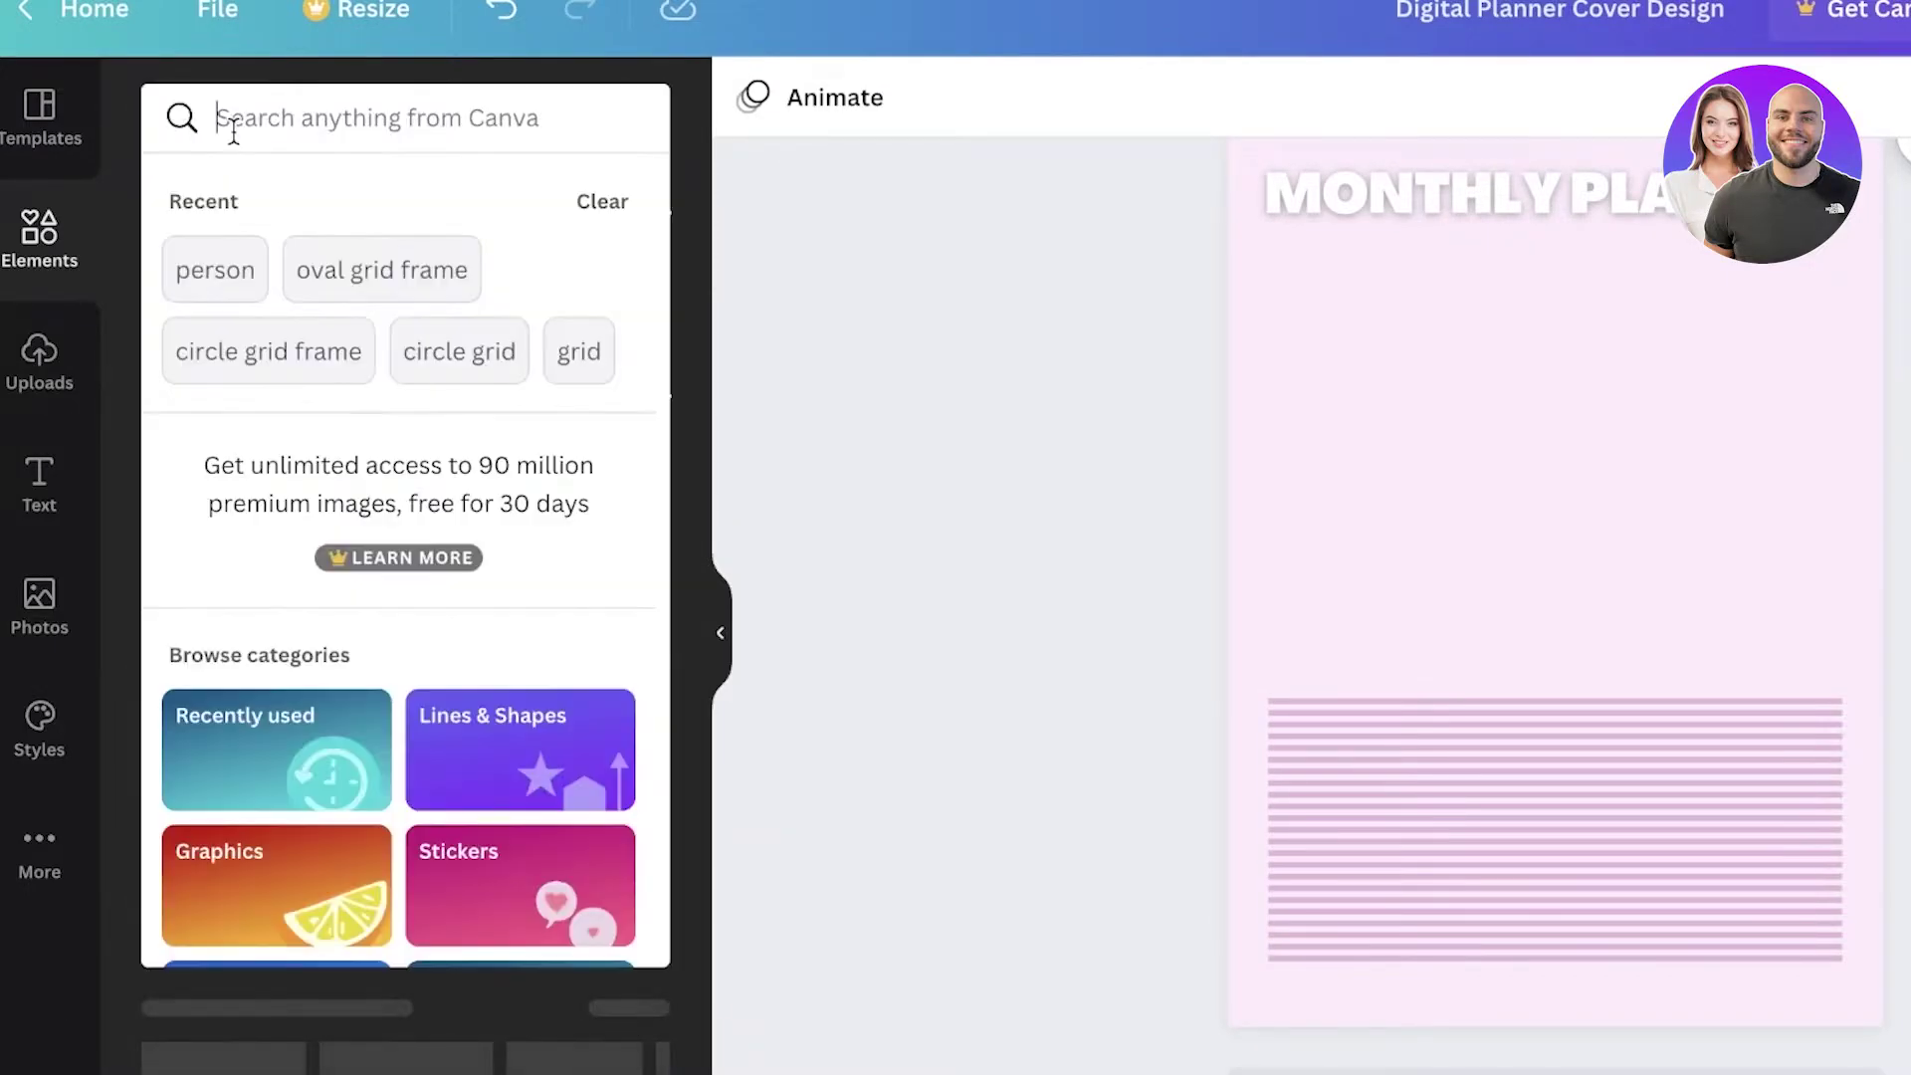
{"action": "type", "text": "LINES"}
{"action": "key", "text": "Return"}
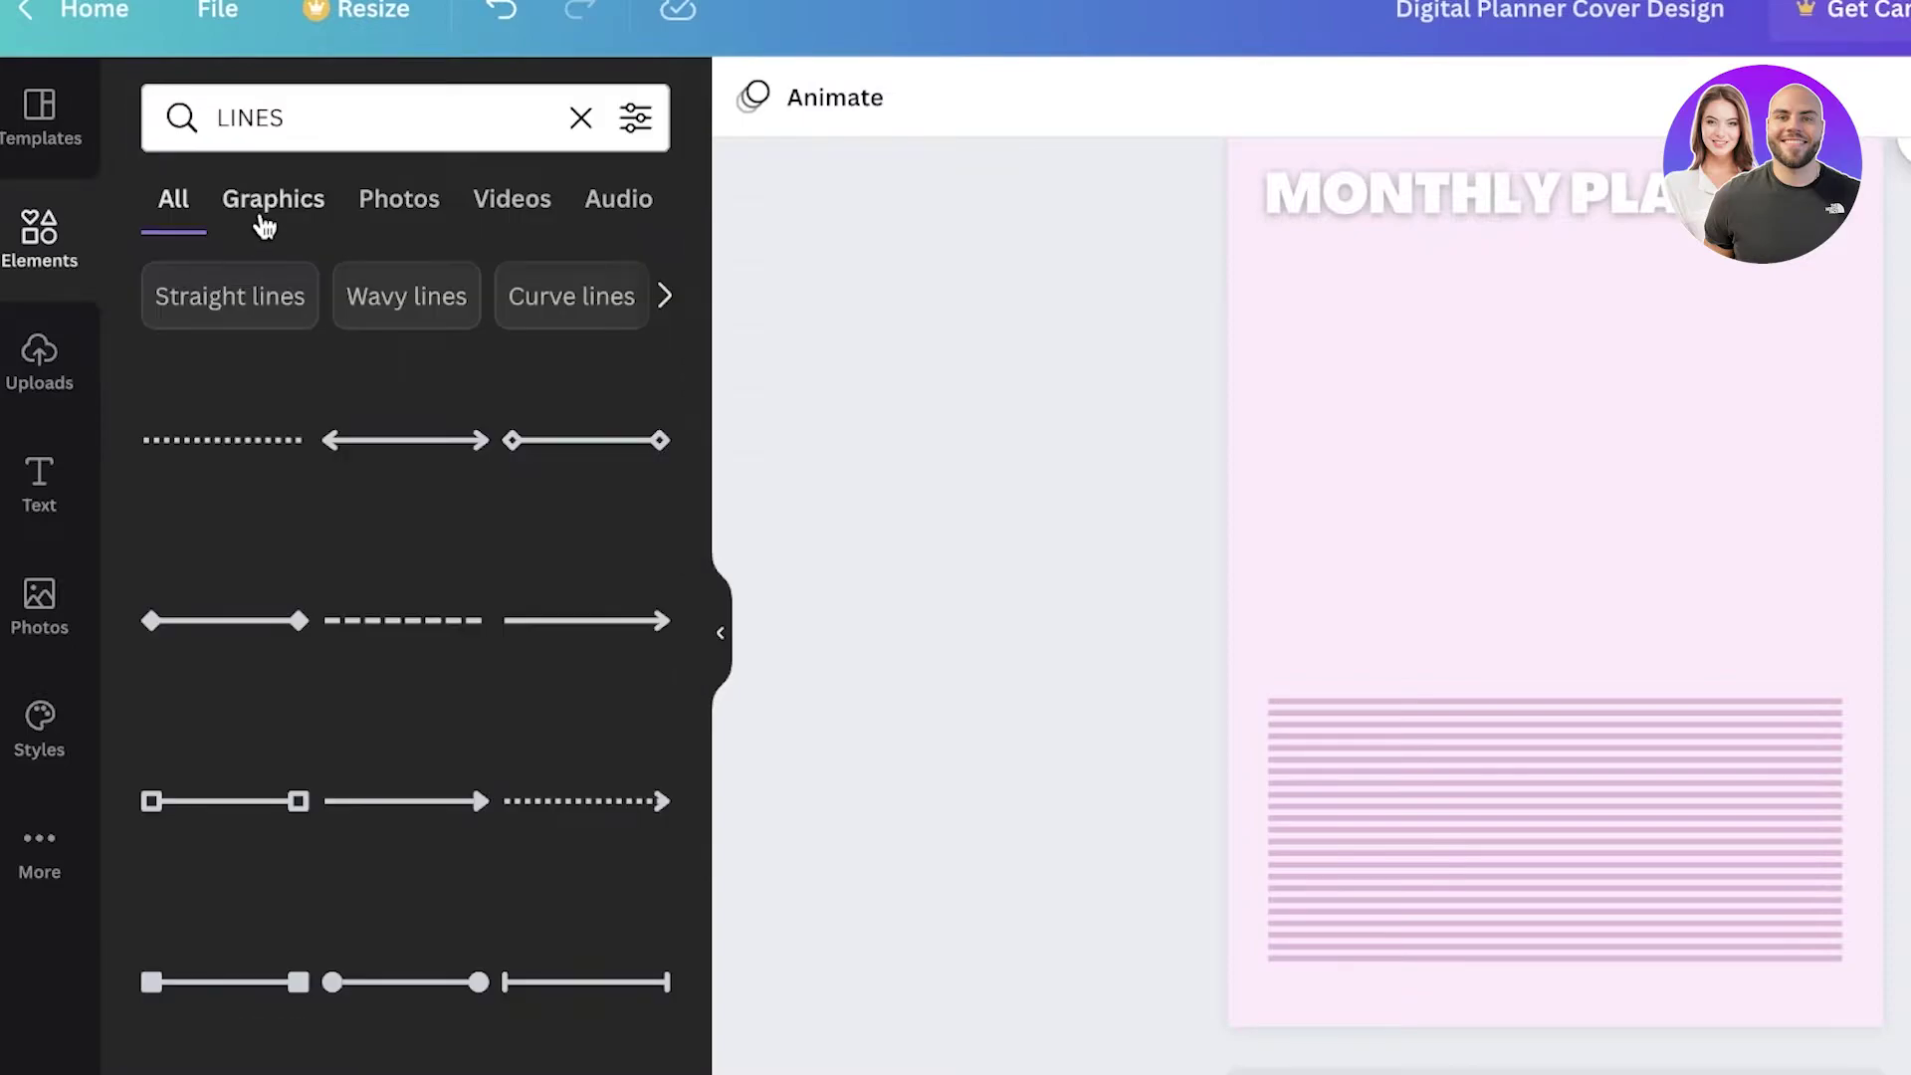
{"action": "left_click", "coordinate": [261, 219]}
{"action": "scroll", "coordinate": [332, 356], "scroll_direction": "down", "scroll_amount": 3}
{"action": "scroll", "coordinate": [498, 367], "scroll_direction": "up", "scroll_amount": 3}
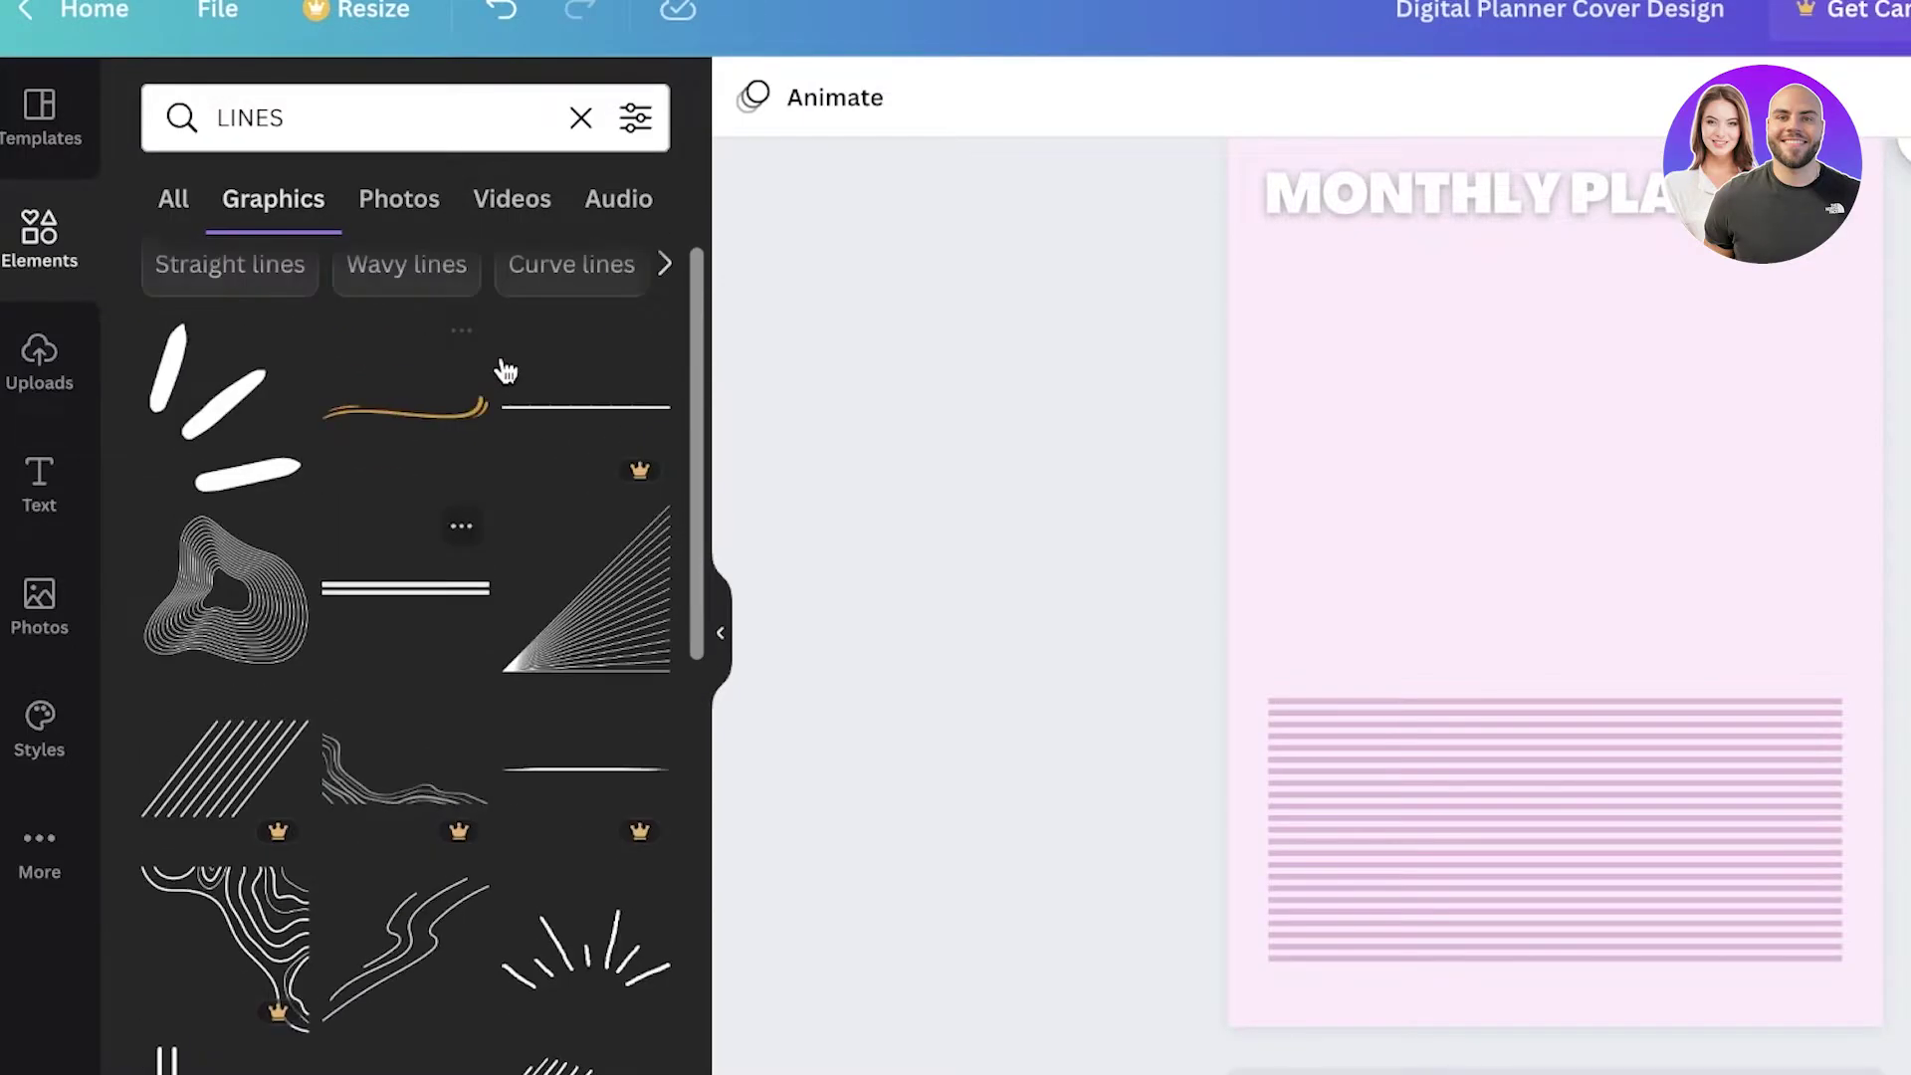
{"action": "left_click", "coordinate": [665, 297]}
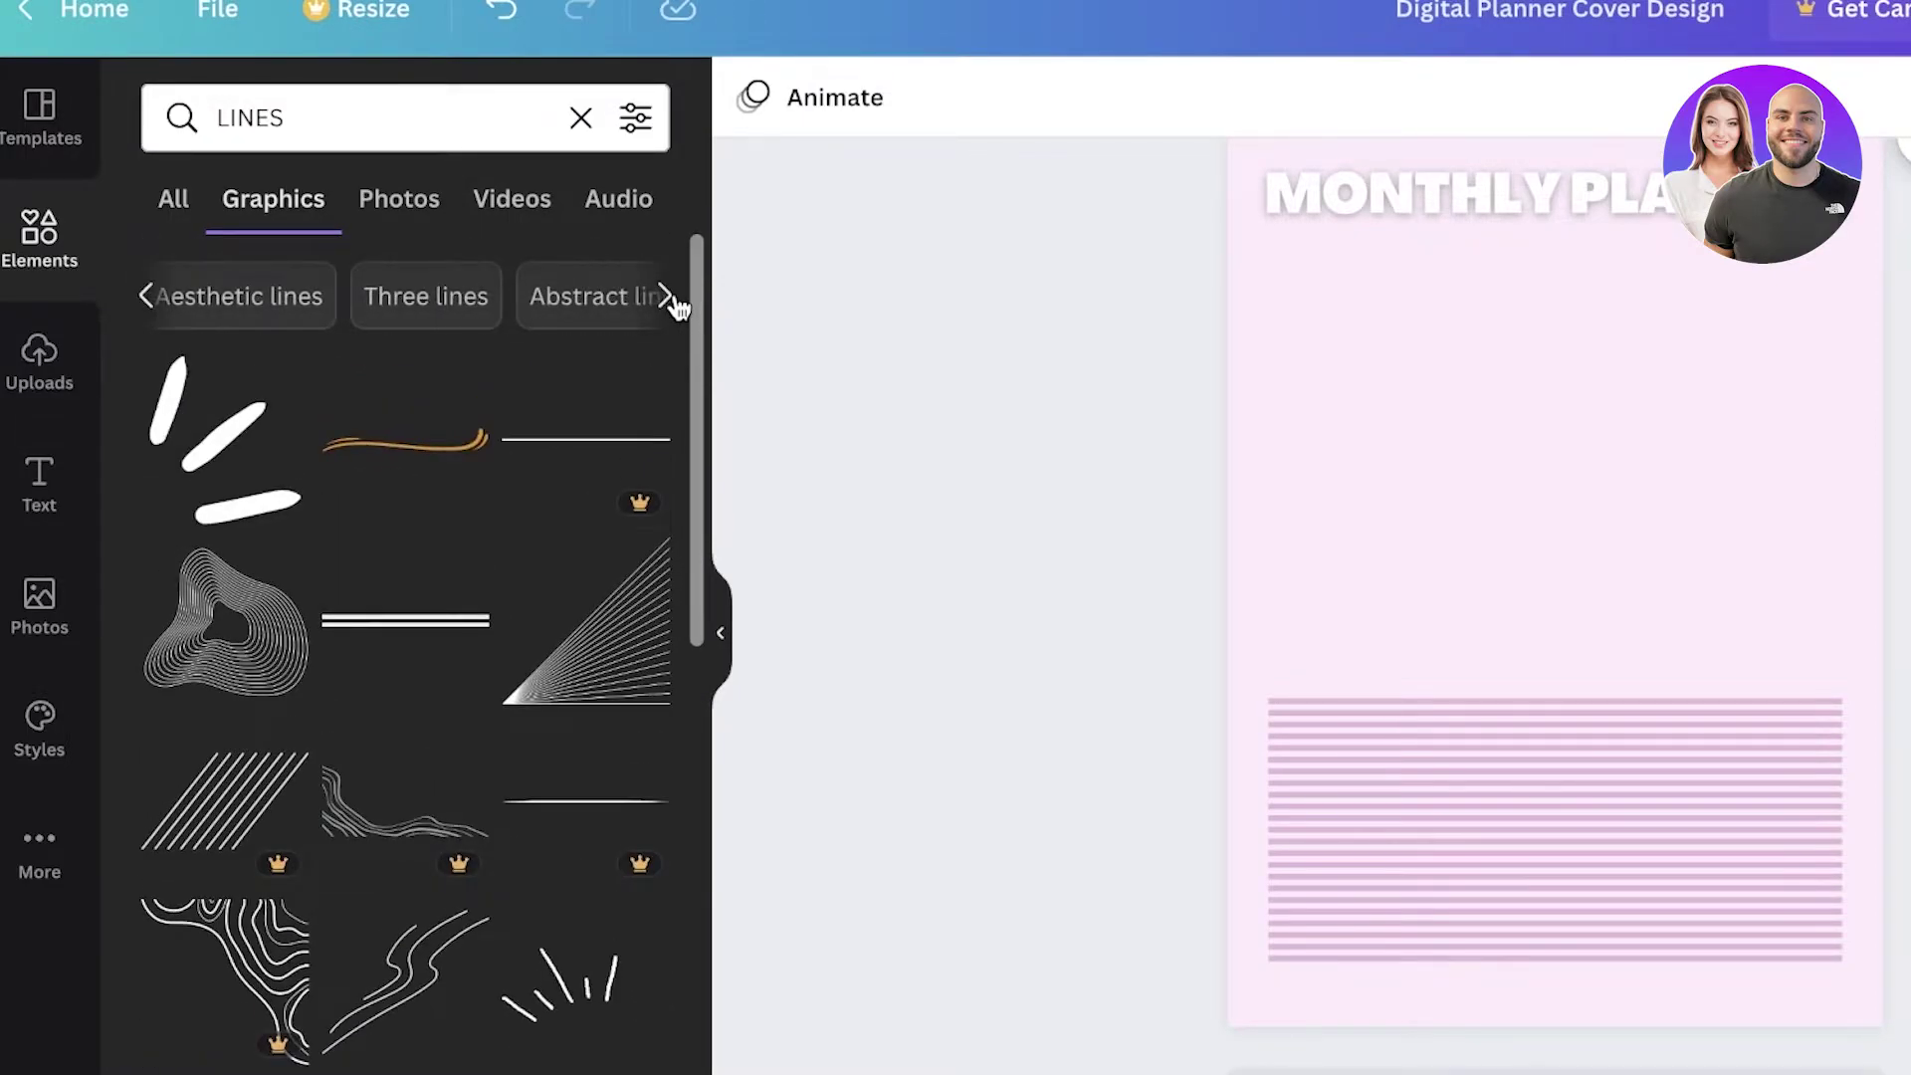
{"action": "left_click", "coordinate": [669, 300]}
{"action": "left_click", "coordinate": [276, 296]}
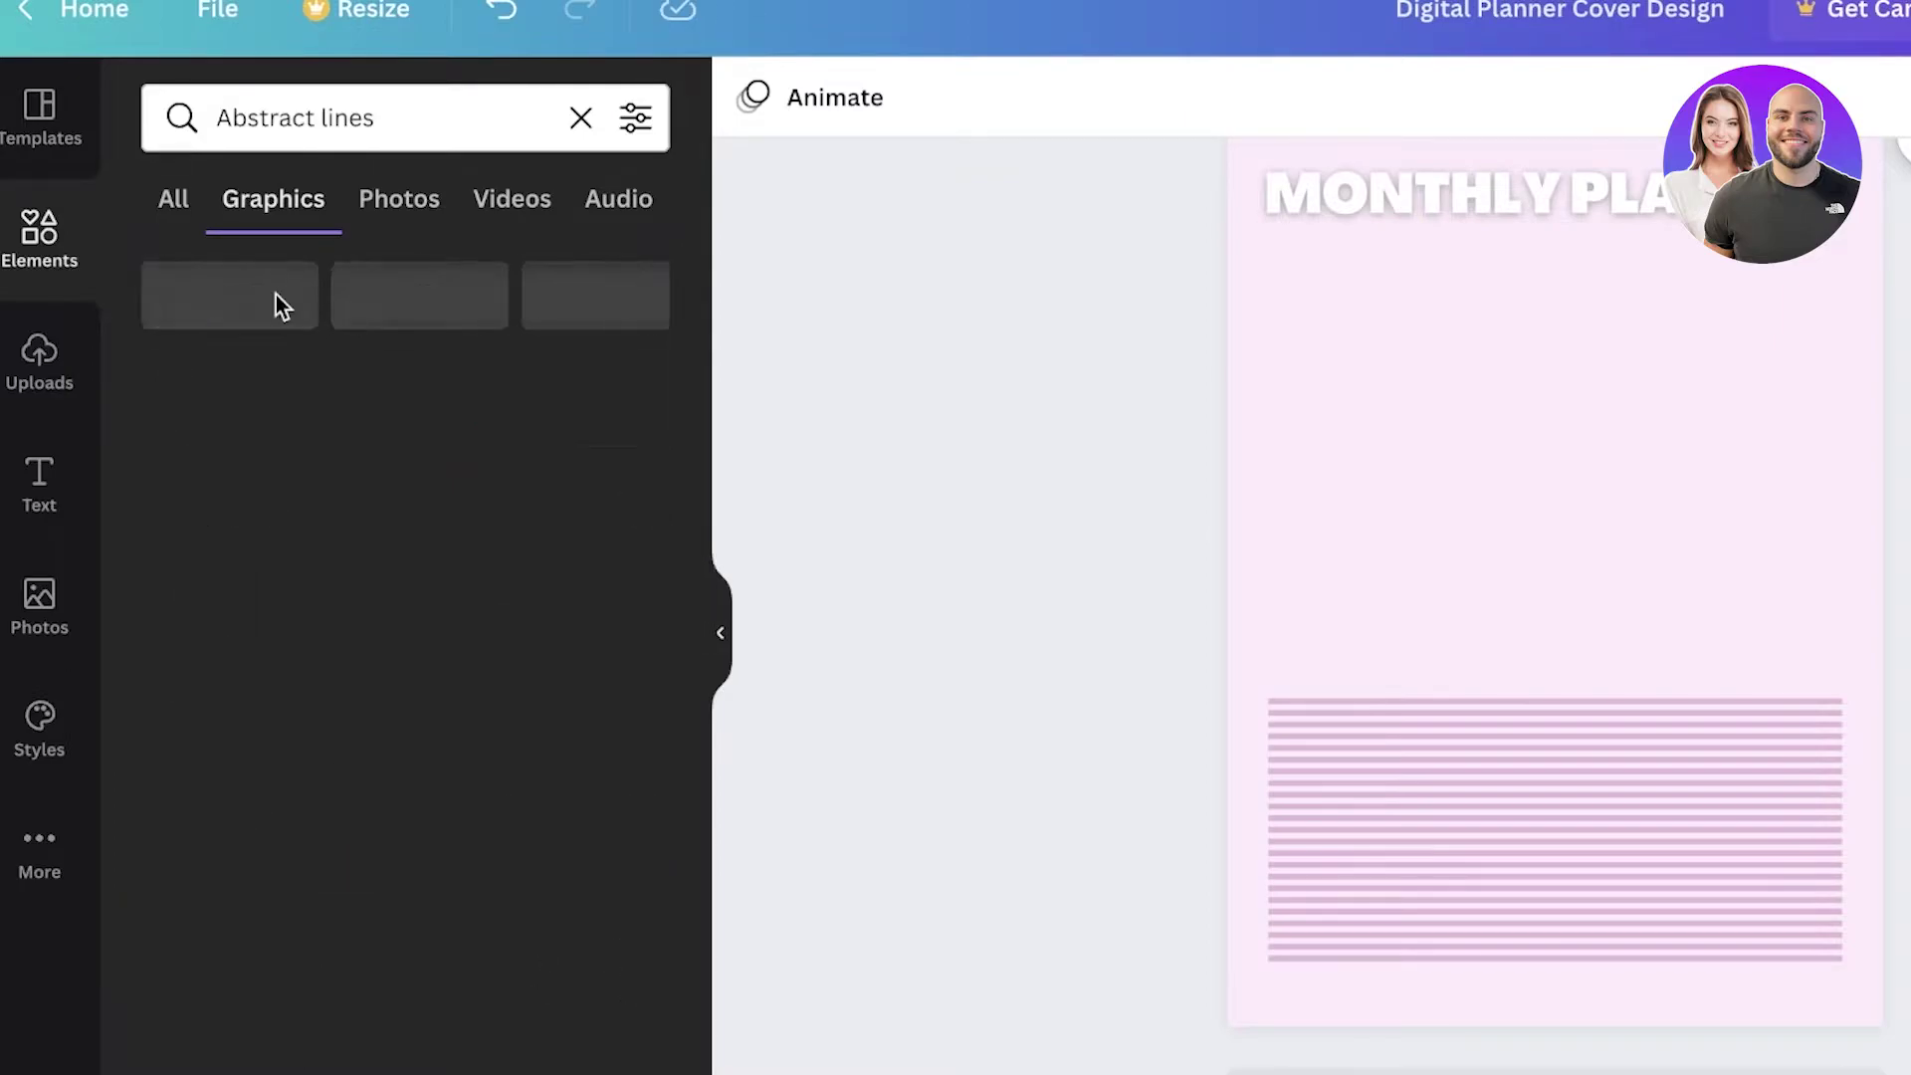
Try the beige blob outline from the abstract lines graphics at a smaller size above the stripes, and remove it.
{"action": "scroll", "coordinate": [398, 637], "scroll_direction": "down", "scroll_amount": 6}
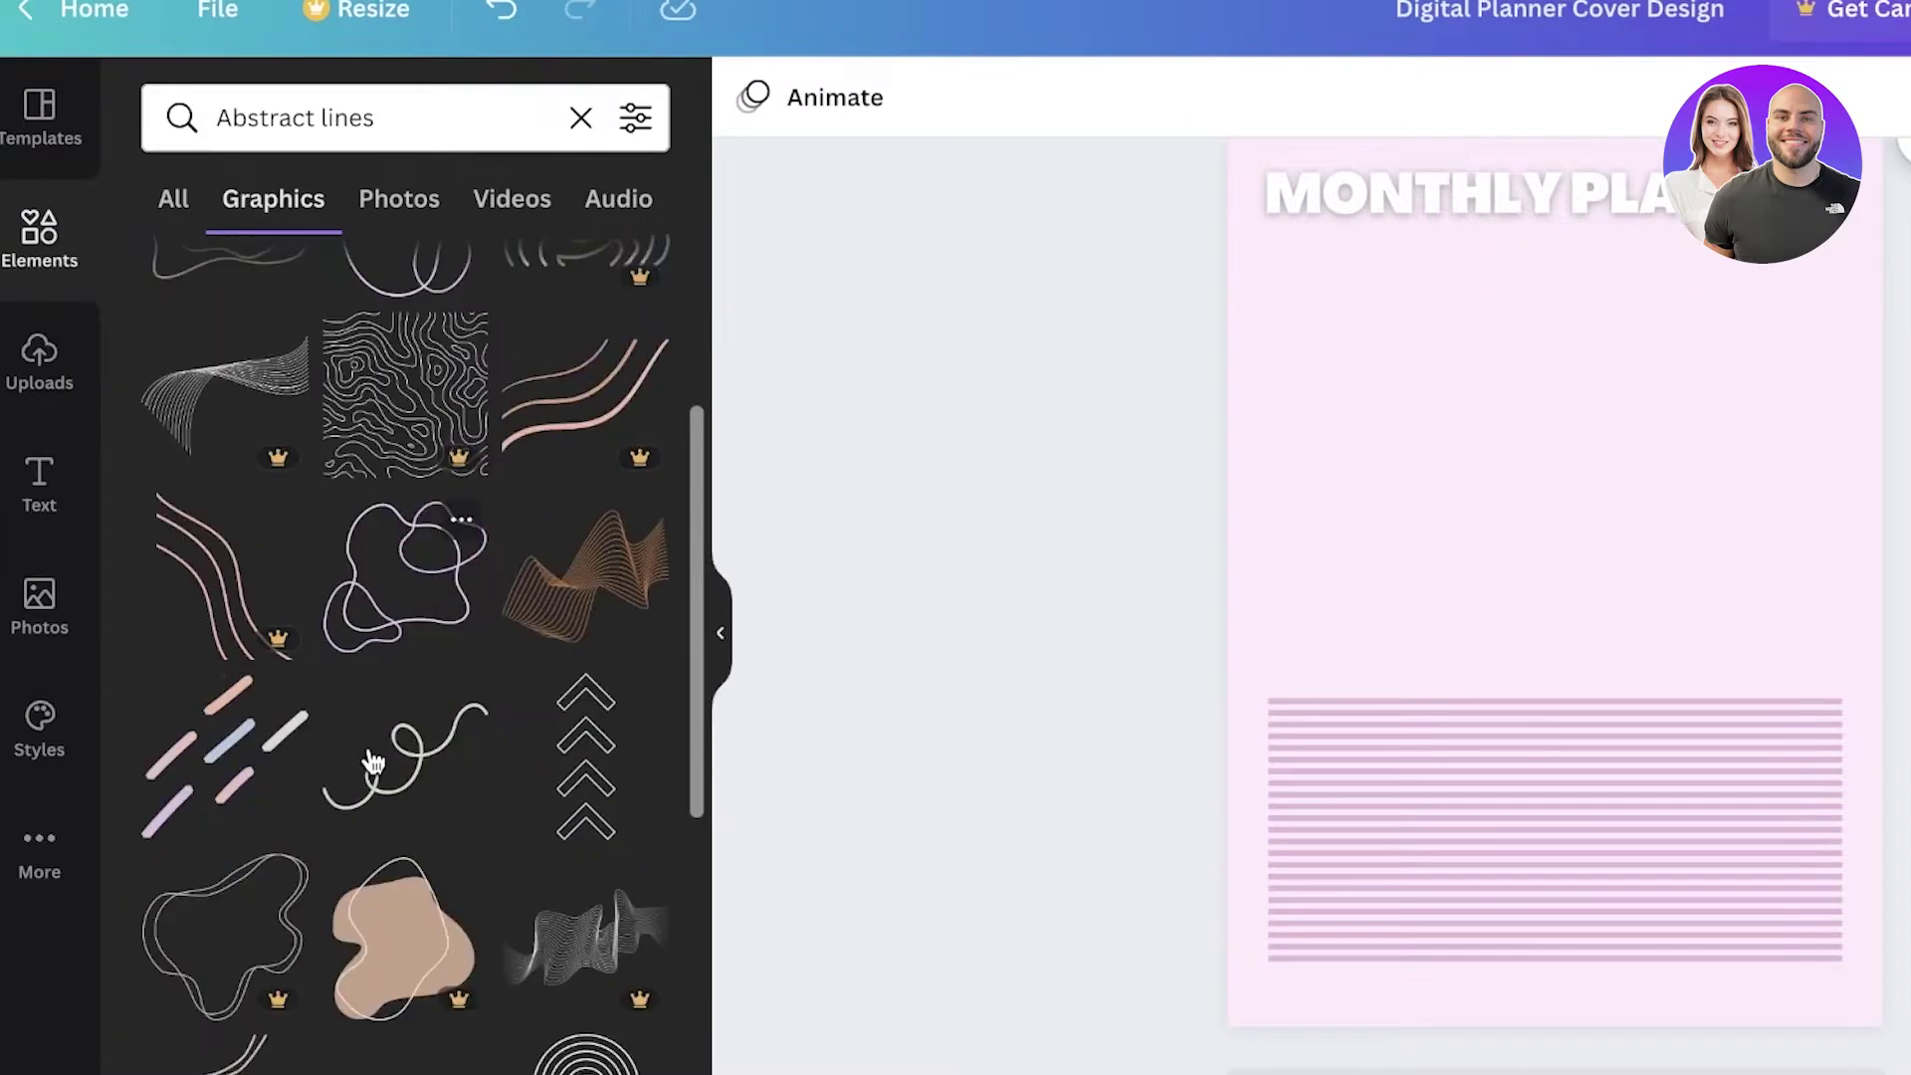
{"action": "scroll", "coordinate": [558, 624], "scroll_direction": "down", "scroll_amount": 2}
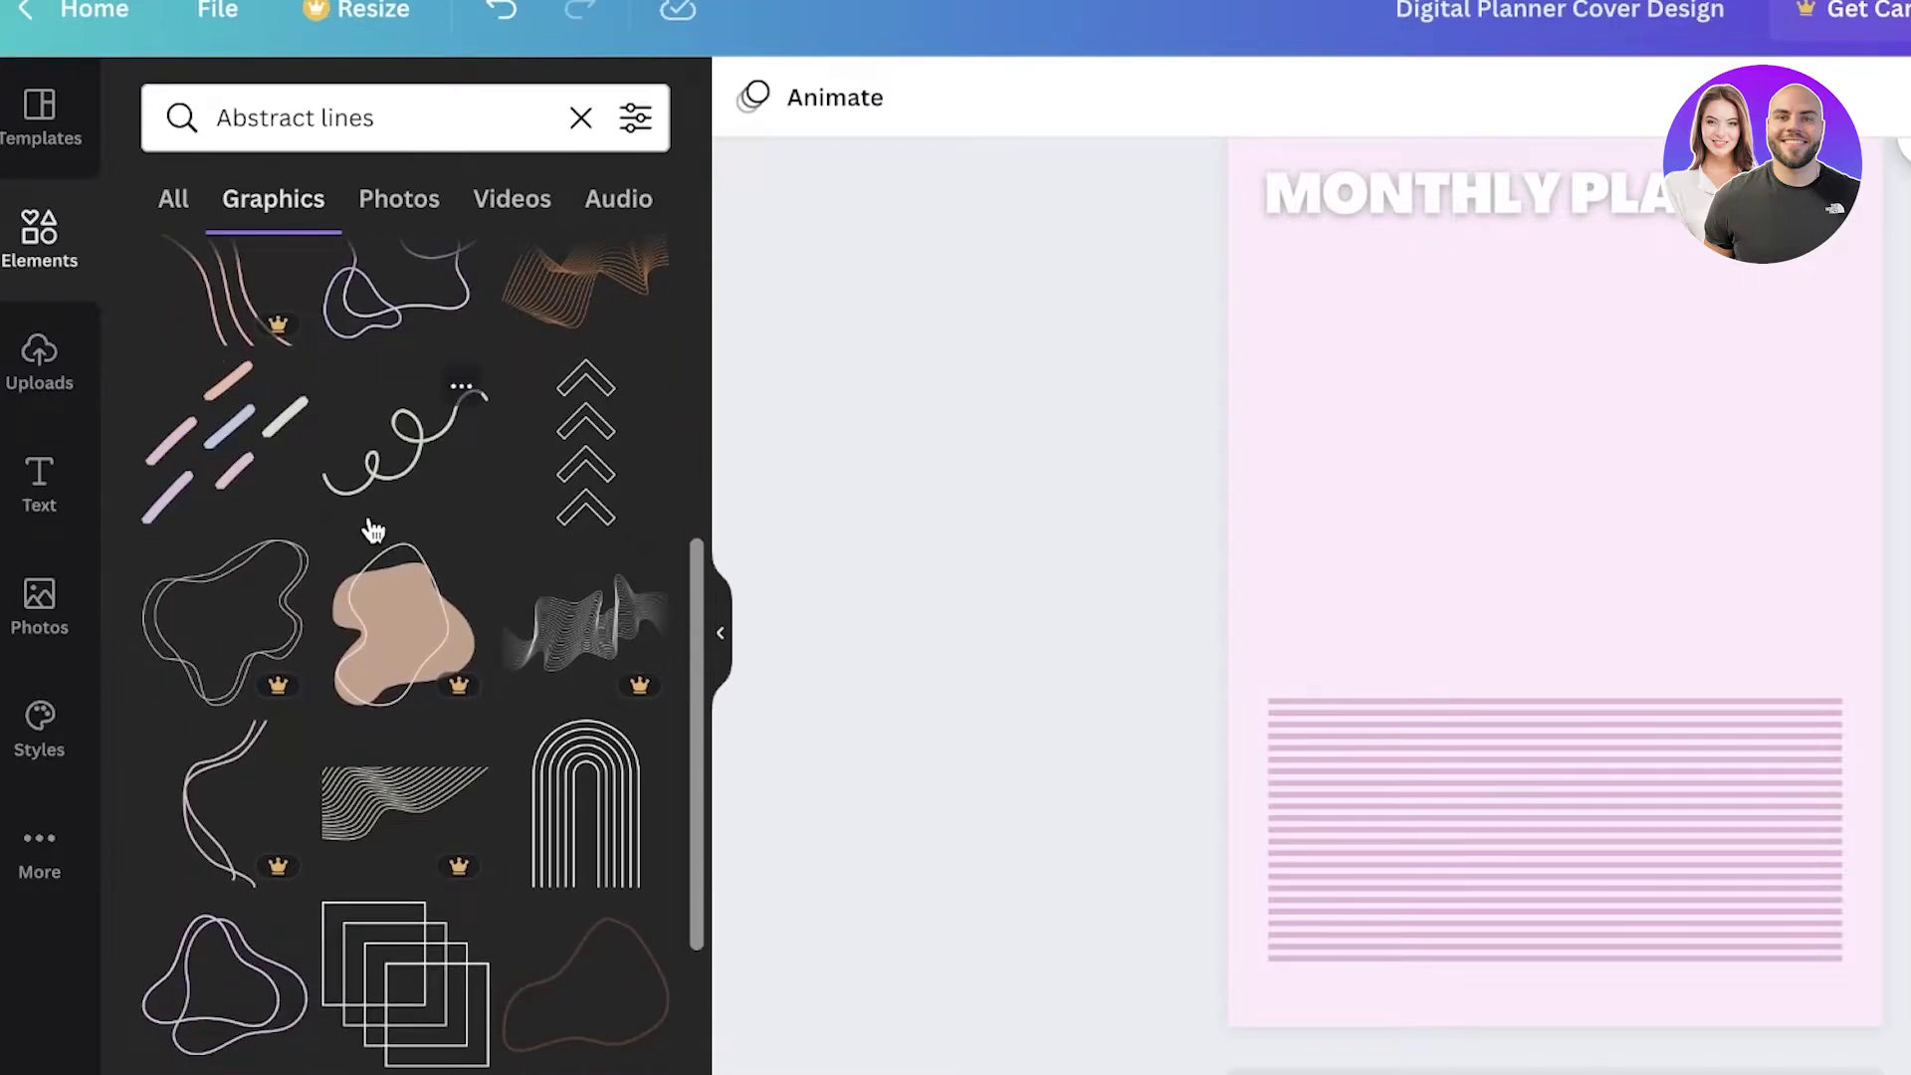
{"action": "scroll", "coordinate": [372, 535], "scroll_direction": "down", "scroll_amount": 4}
{"action": "scroll", "coordinate": [335, 625], "scroll_direction": "down", "scroll_amount": 4}
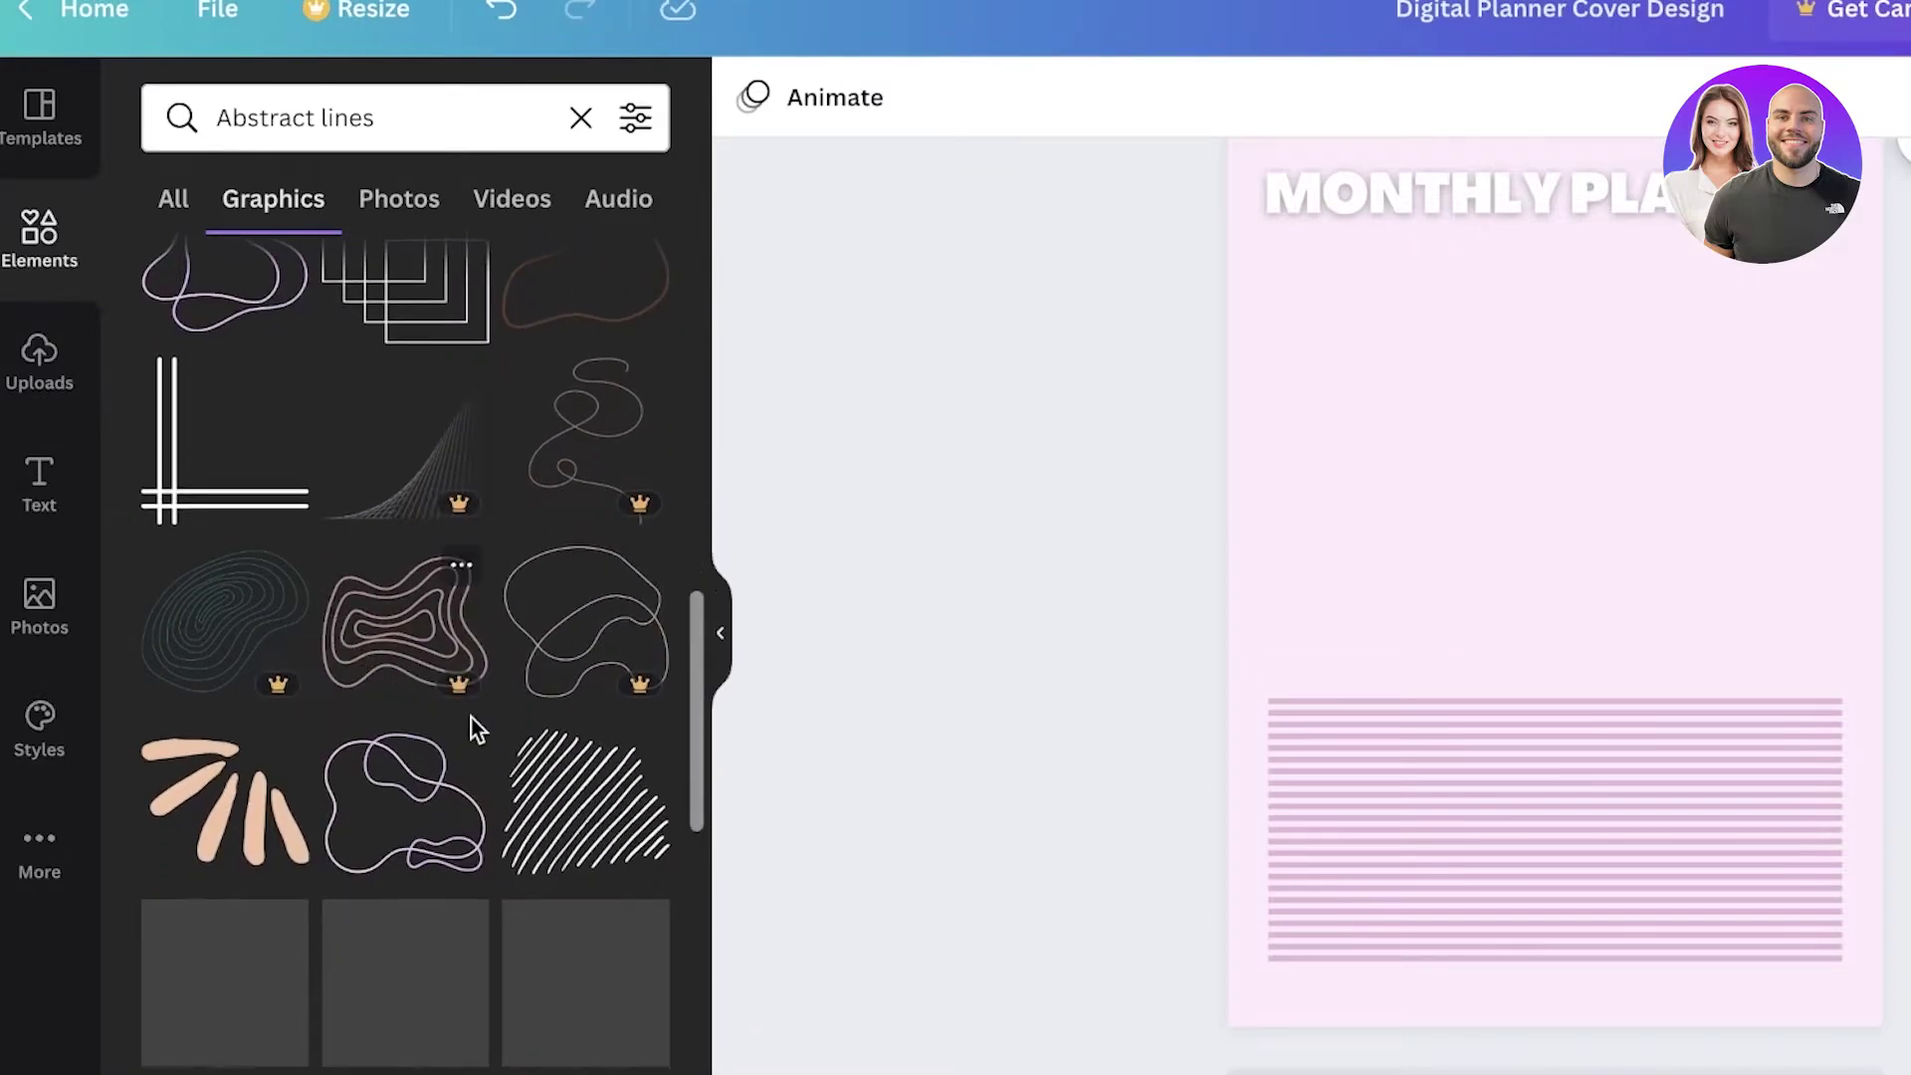
{"action": "scroll", "coordinate": [468, 734], "scroll_direction": "down", "scroll_amount": 4}
{"action": "left_click", "coordinate": [224, 596]}
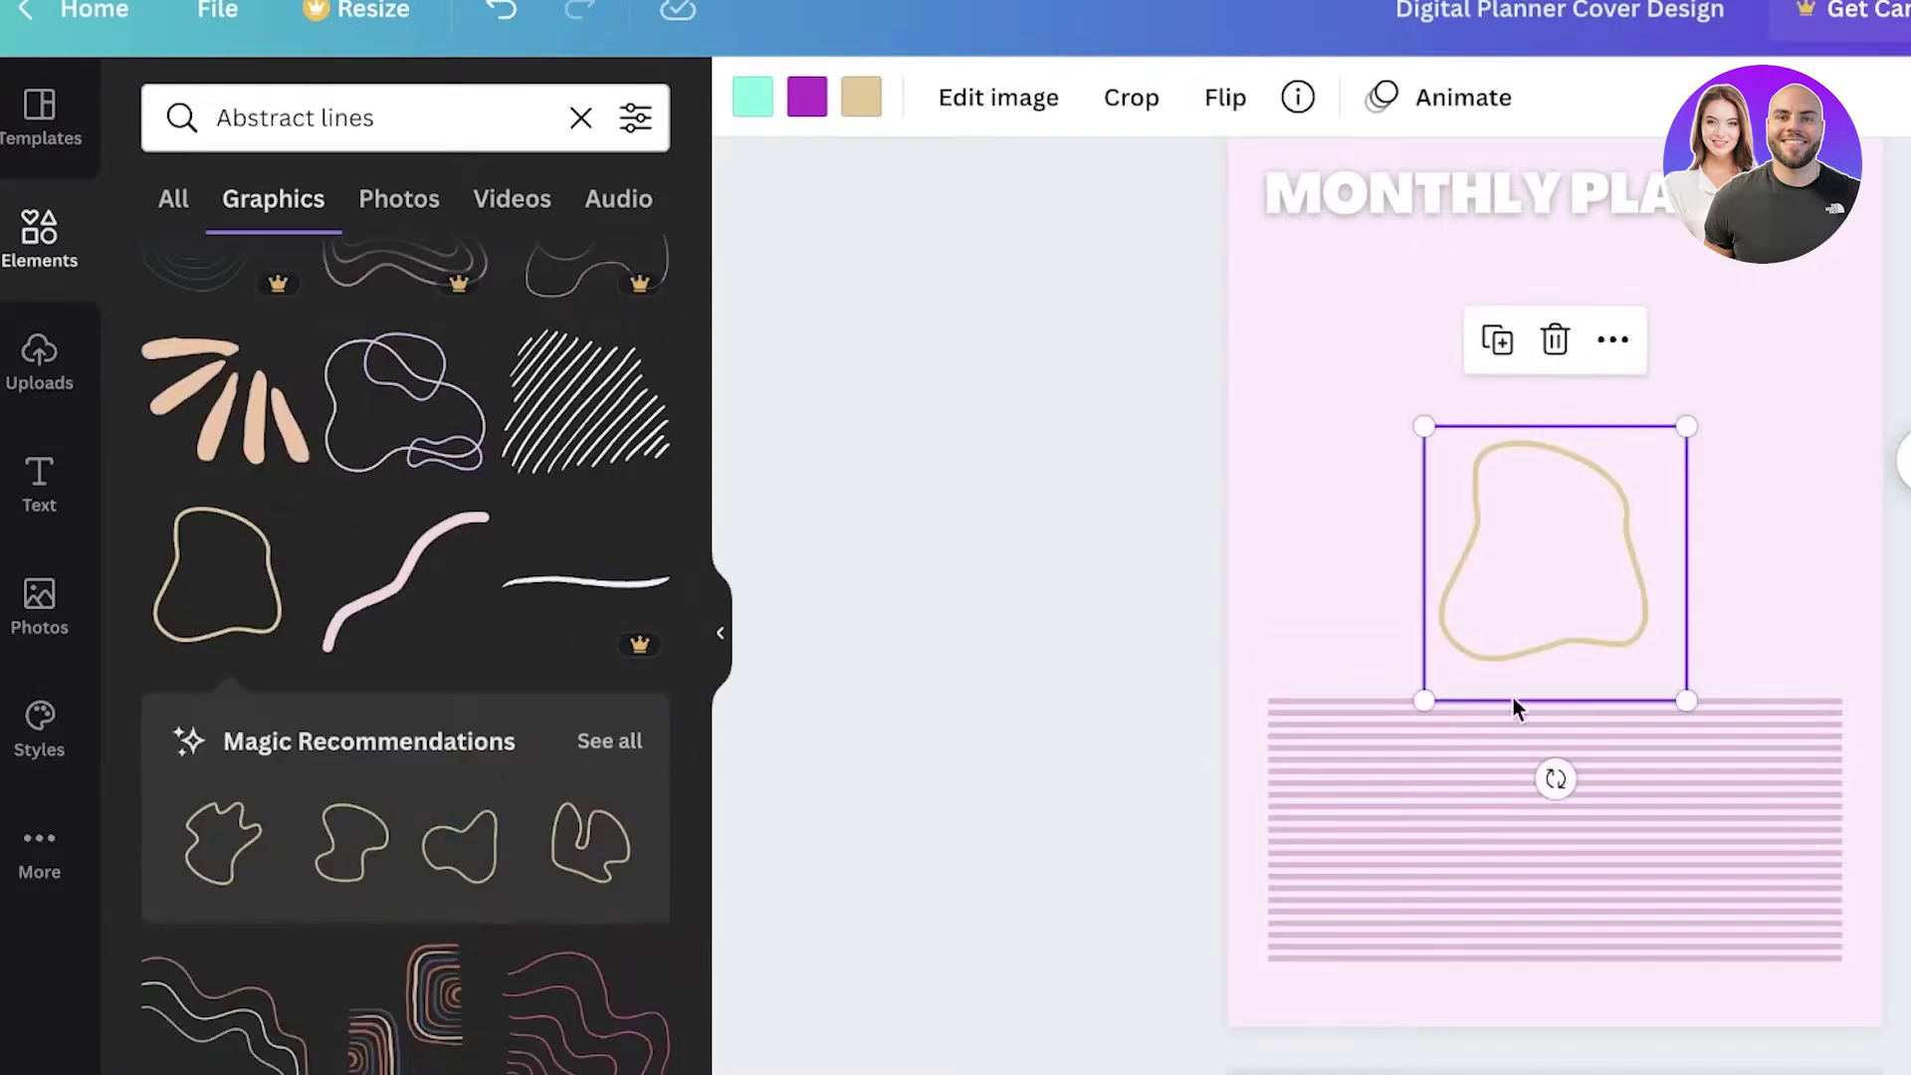
{"action": "left_click_drag", "start_coordinate": [1673, 692], "coordinate": [1477, 543]}
{"action": "key", "text": "Delete"}
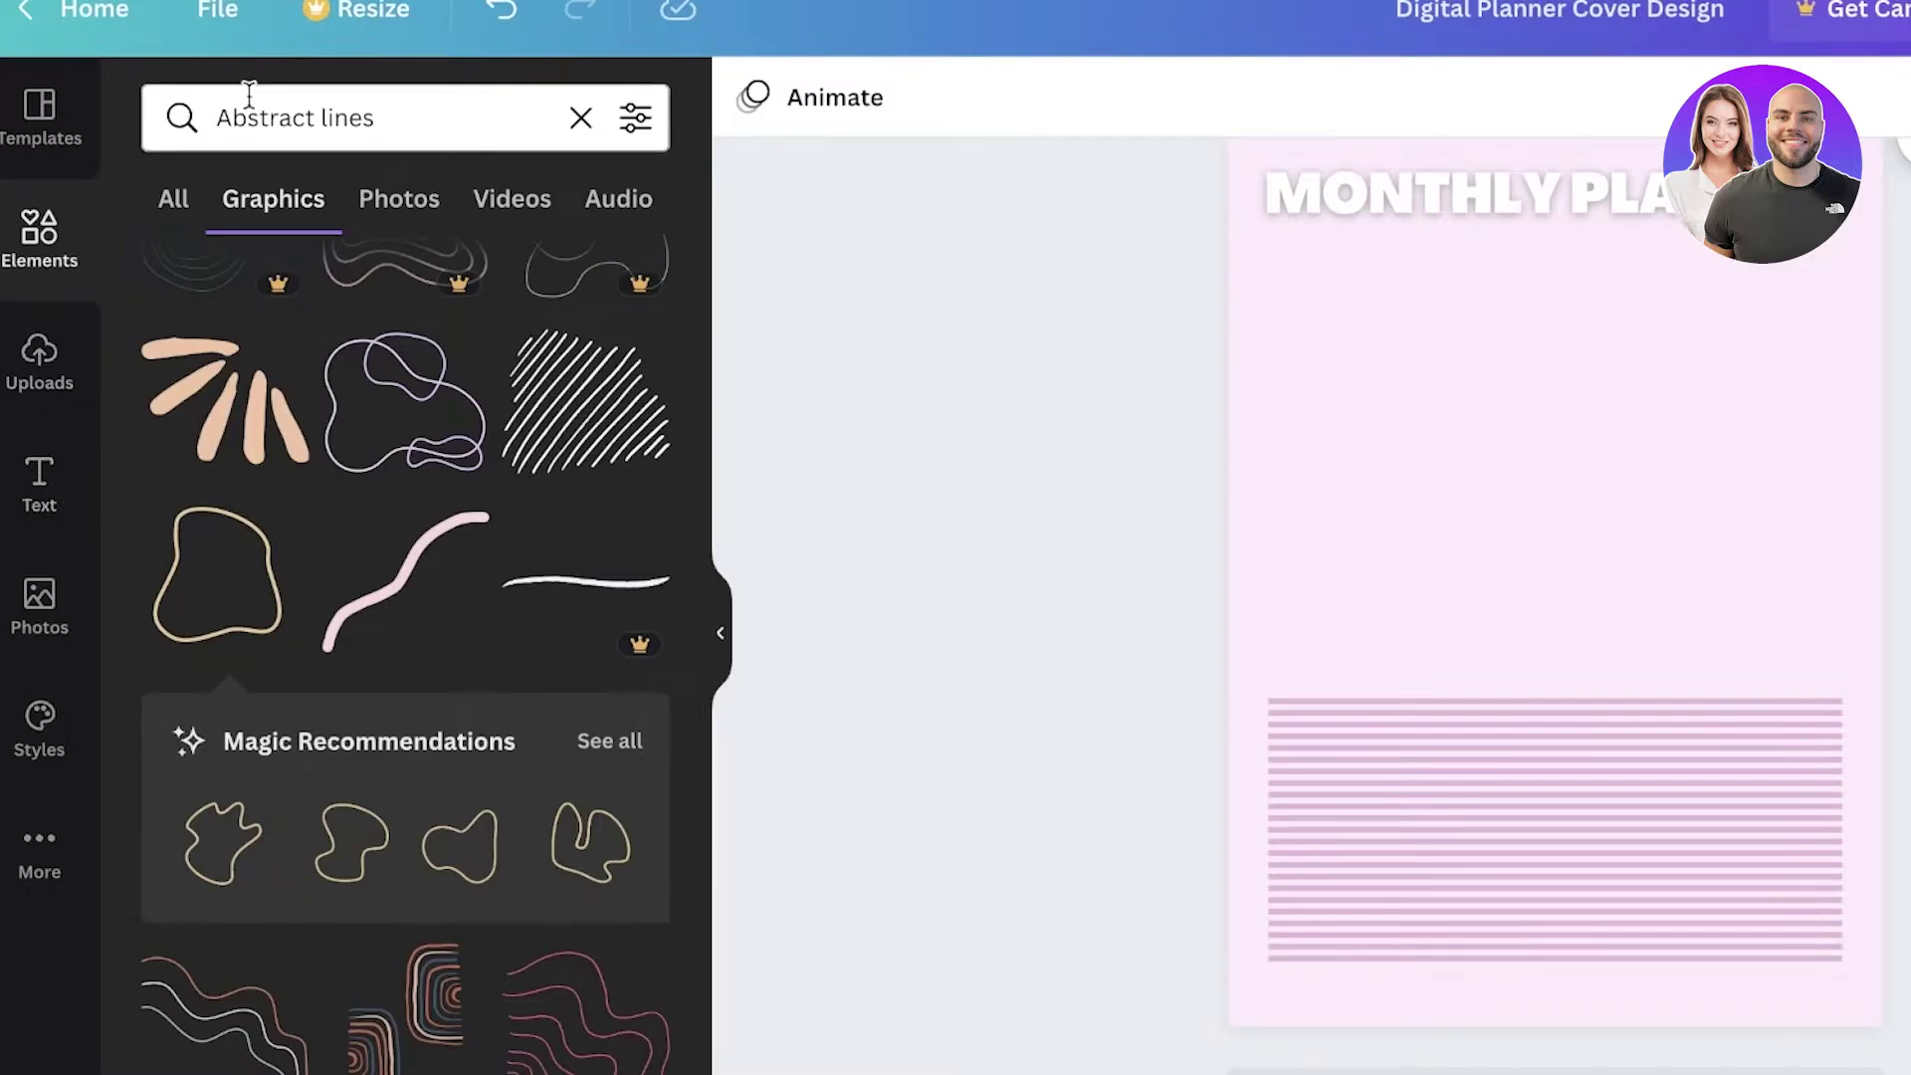
Search the graphics for "circles" and try the teal brush-stroke ring as a small shape, removing it from the page.
{"action": "triple_click", "coordinate": [269, 118]}
{"action": "type", "text": "circles"}
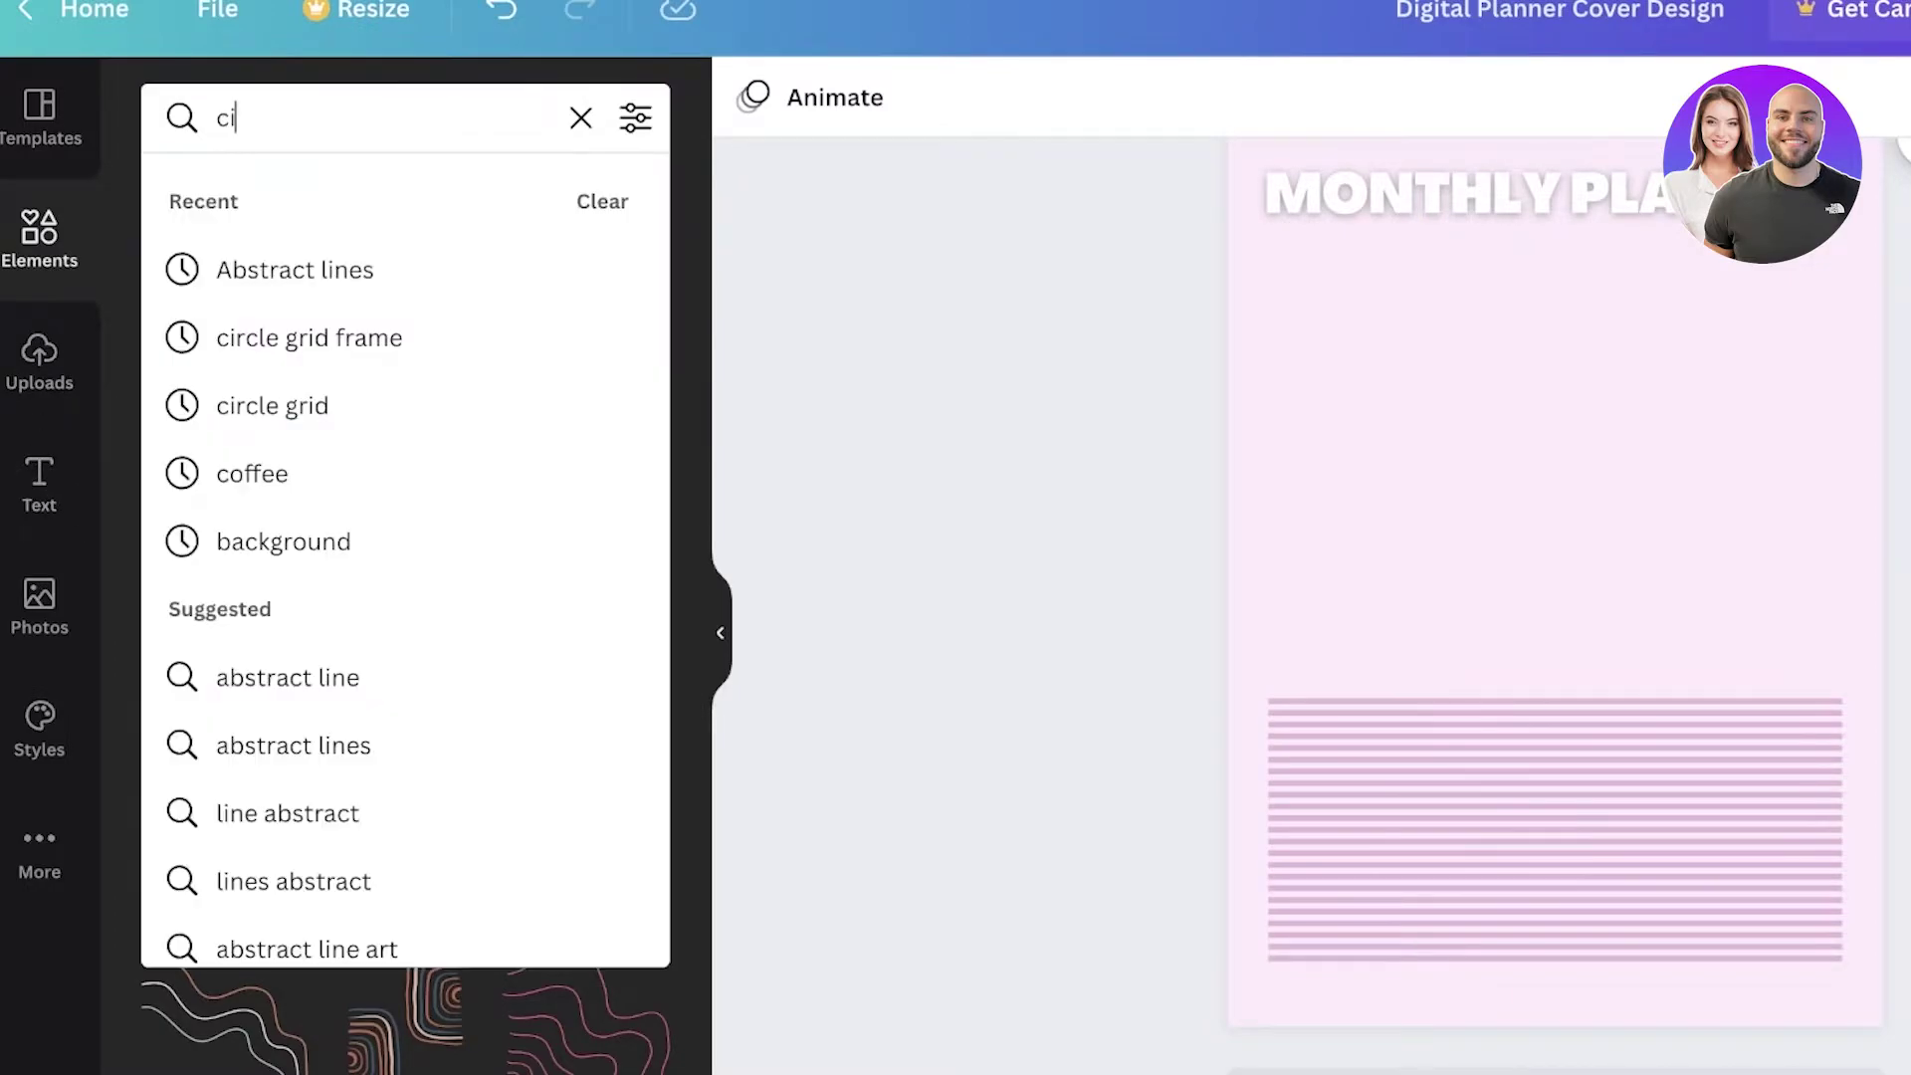
{"action": "key", "text": "Return"}
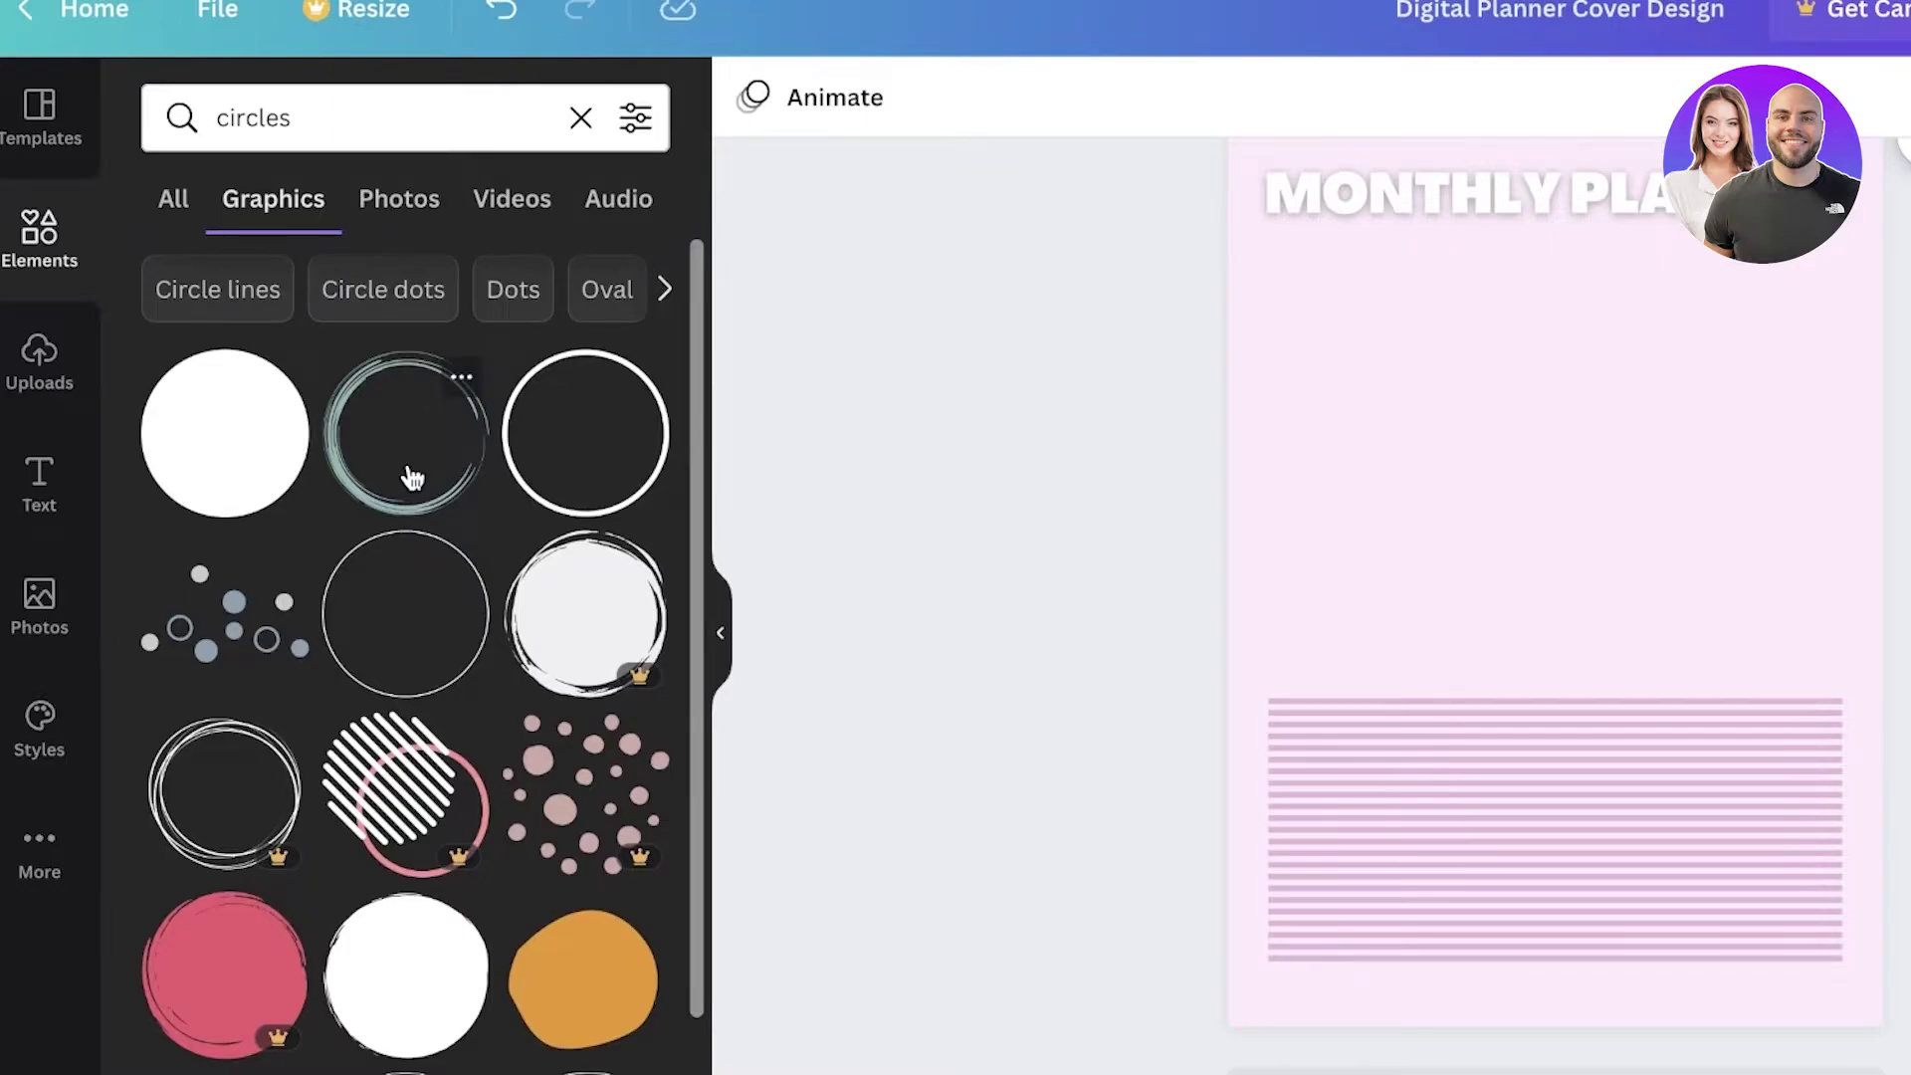
{"action": "left_click", "coordinate": [412, 478]}
{"action": "left_click_drag", "start_coordinate": [1685, 691], "coordinate": [1454, 528]}
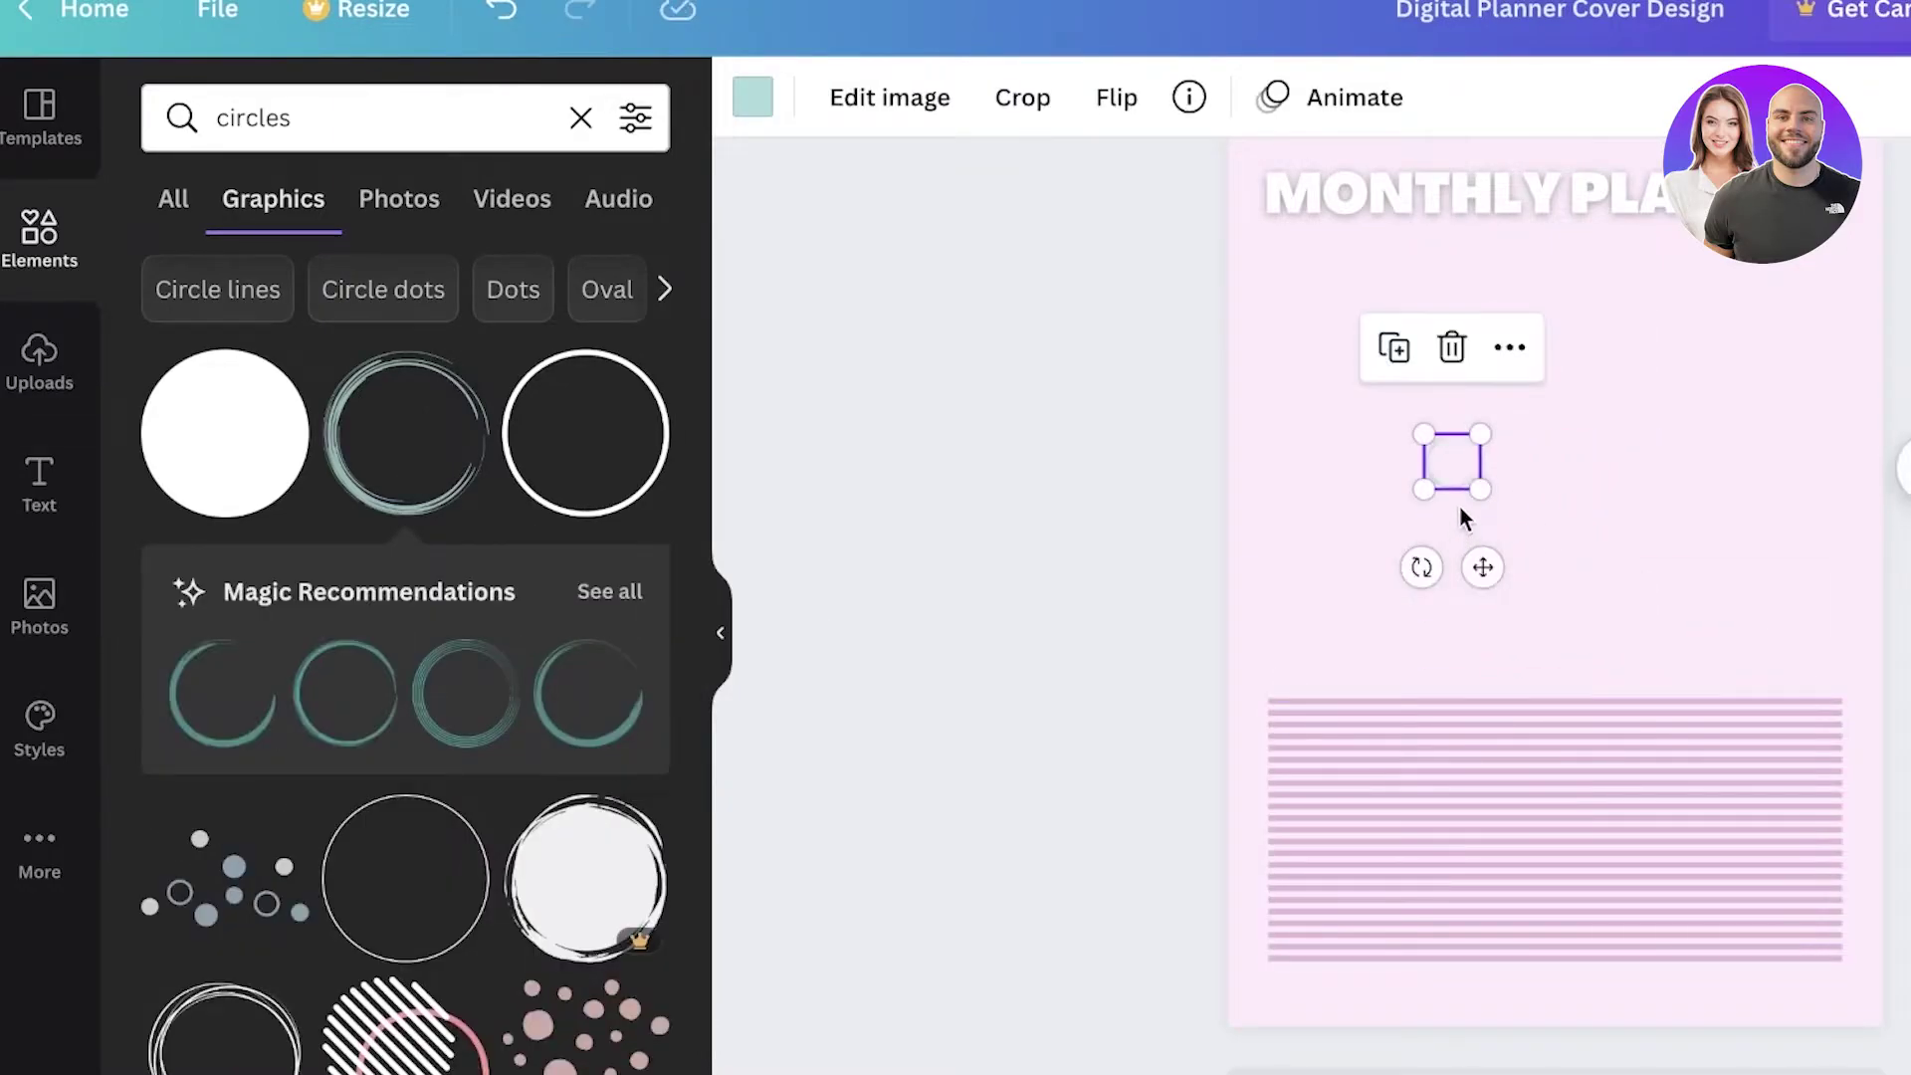
{"action": "left_click", "coordinate": [1460, 505]}
Try the concentric circles graphic above the stripes and delete it from the page.
{"action": "scroll", "coordinate": [398, 598], "scroll_direction": "down", "scroll_amount": 5}
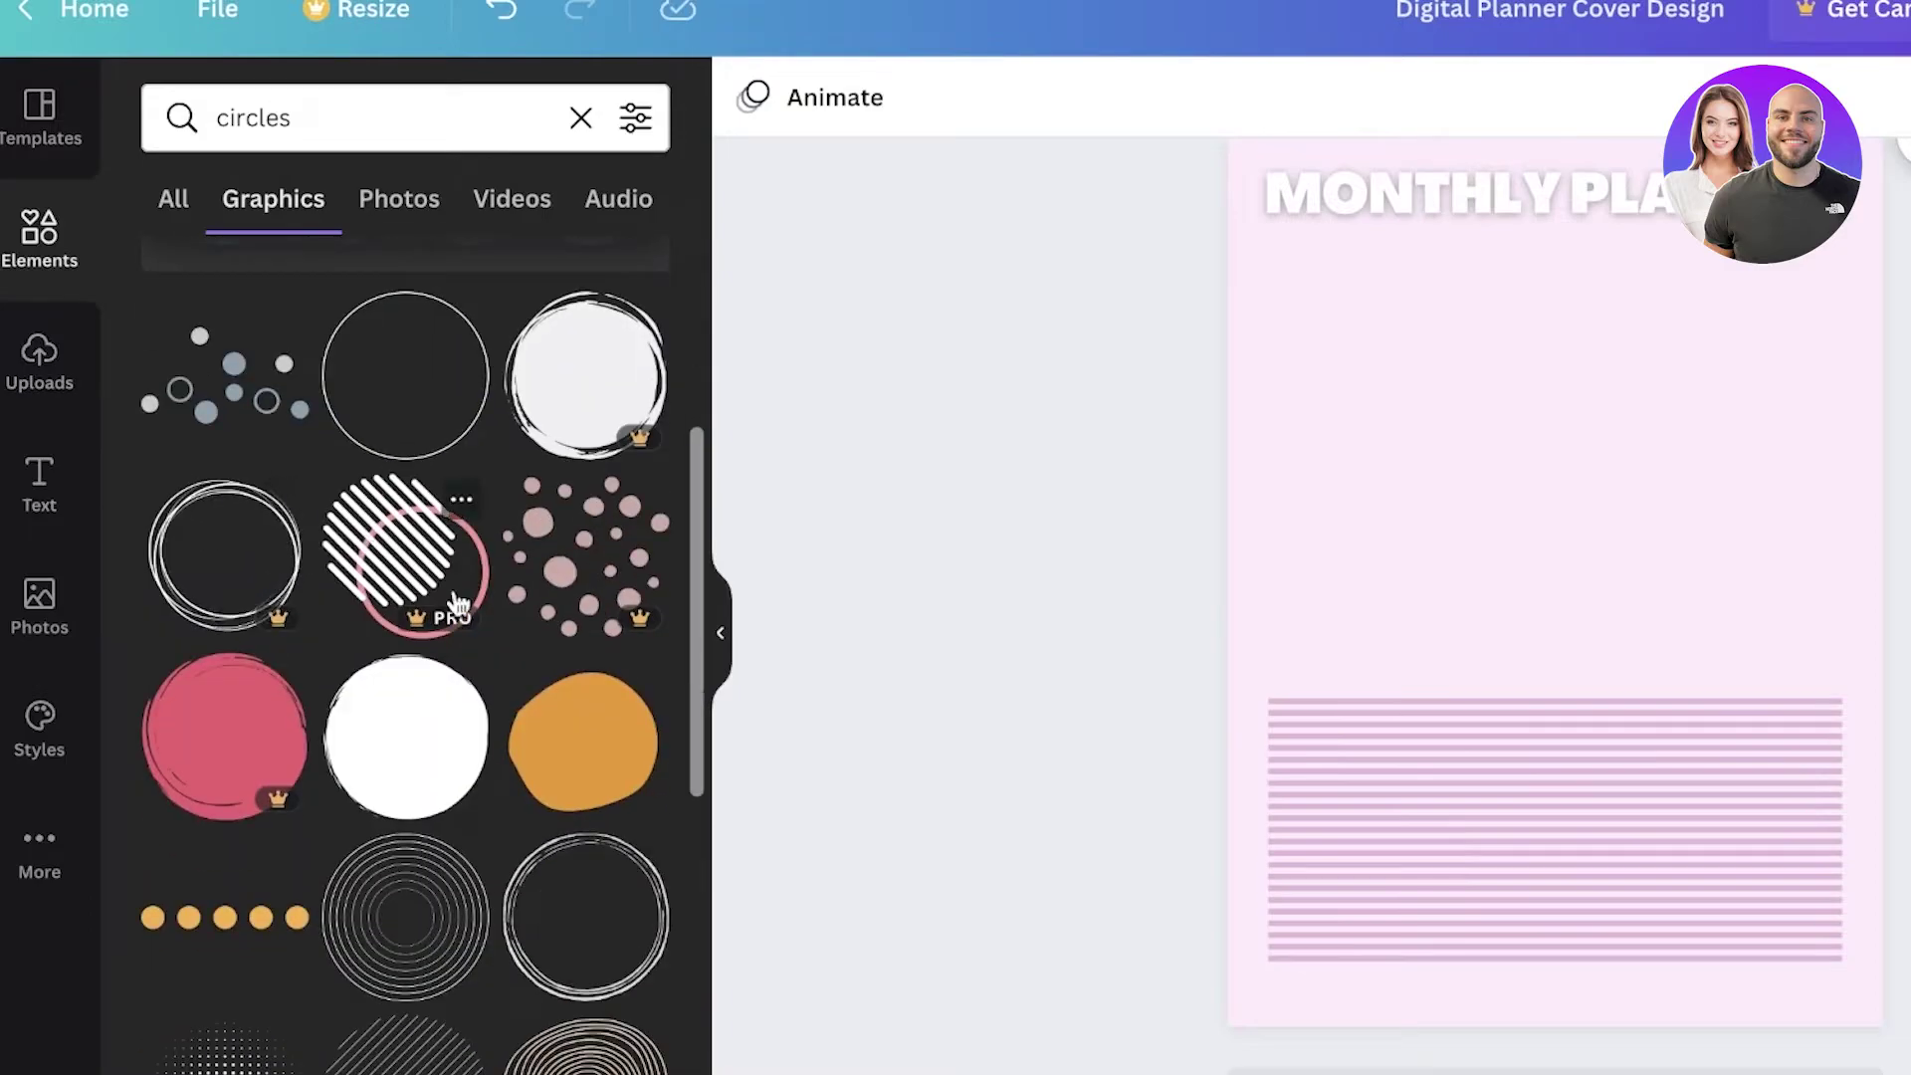
{"action": "scroll", "coordinate": [458, 602], "scroll_direction": "down", "scroll_amount": 4}
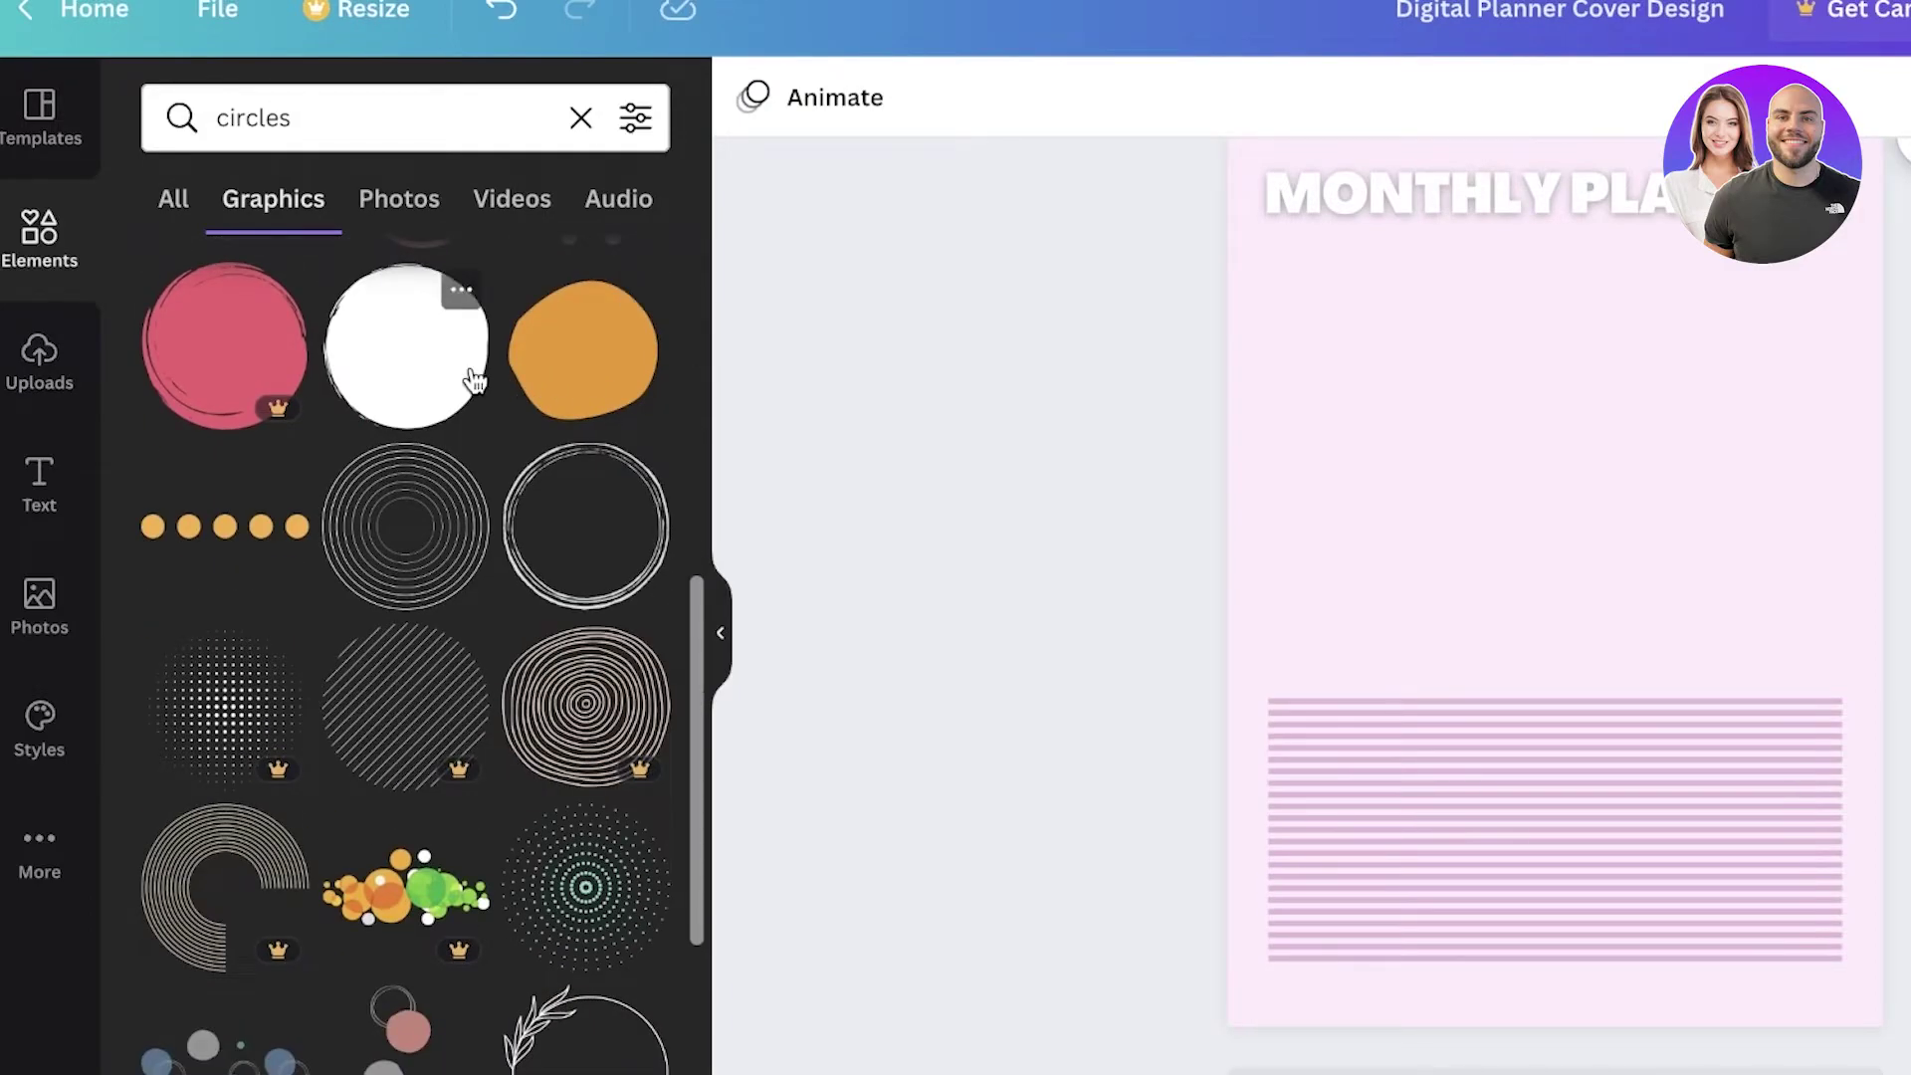
{"action": "left_click", "coordinate": [460, 590]}
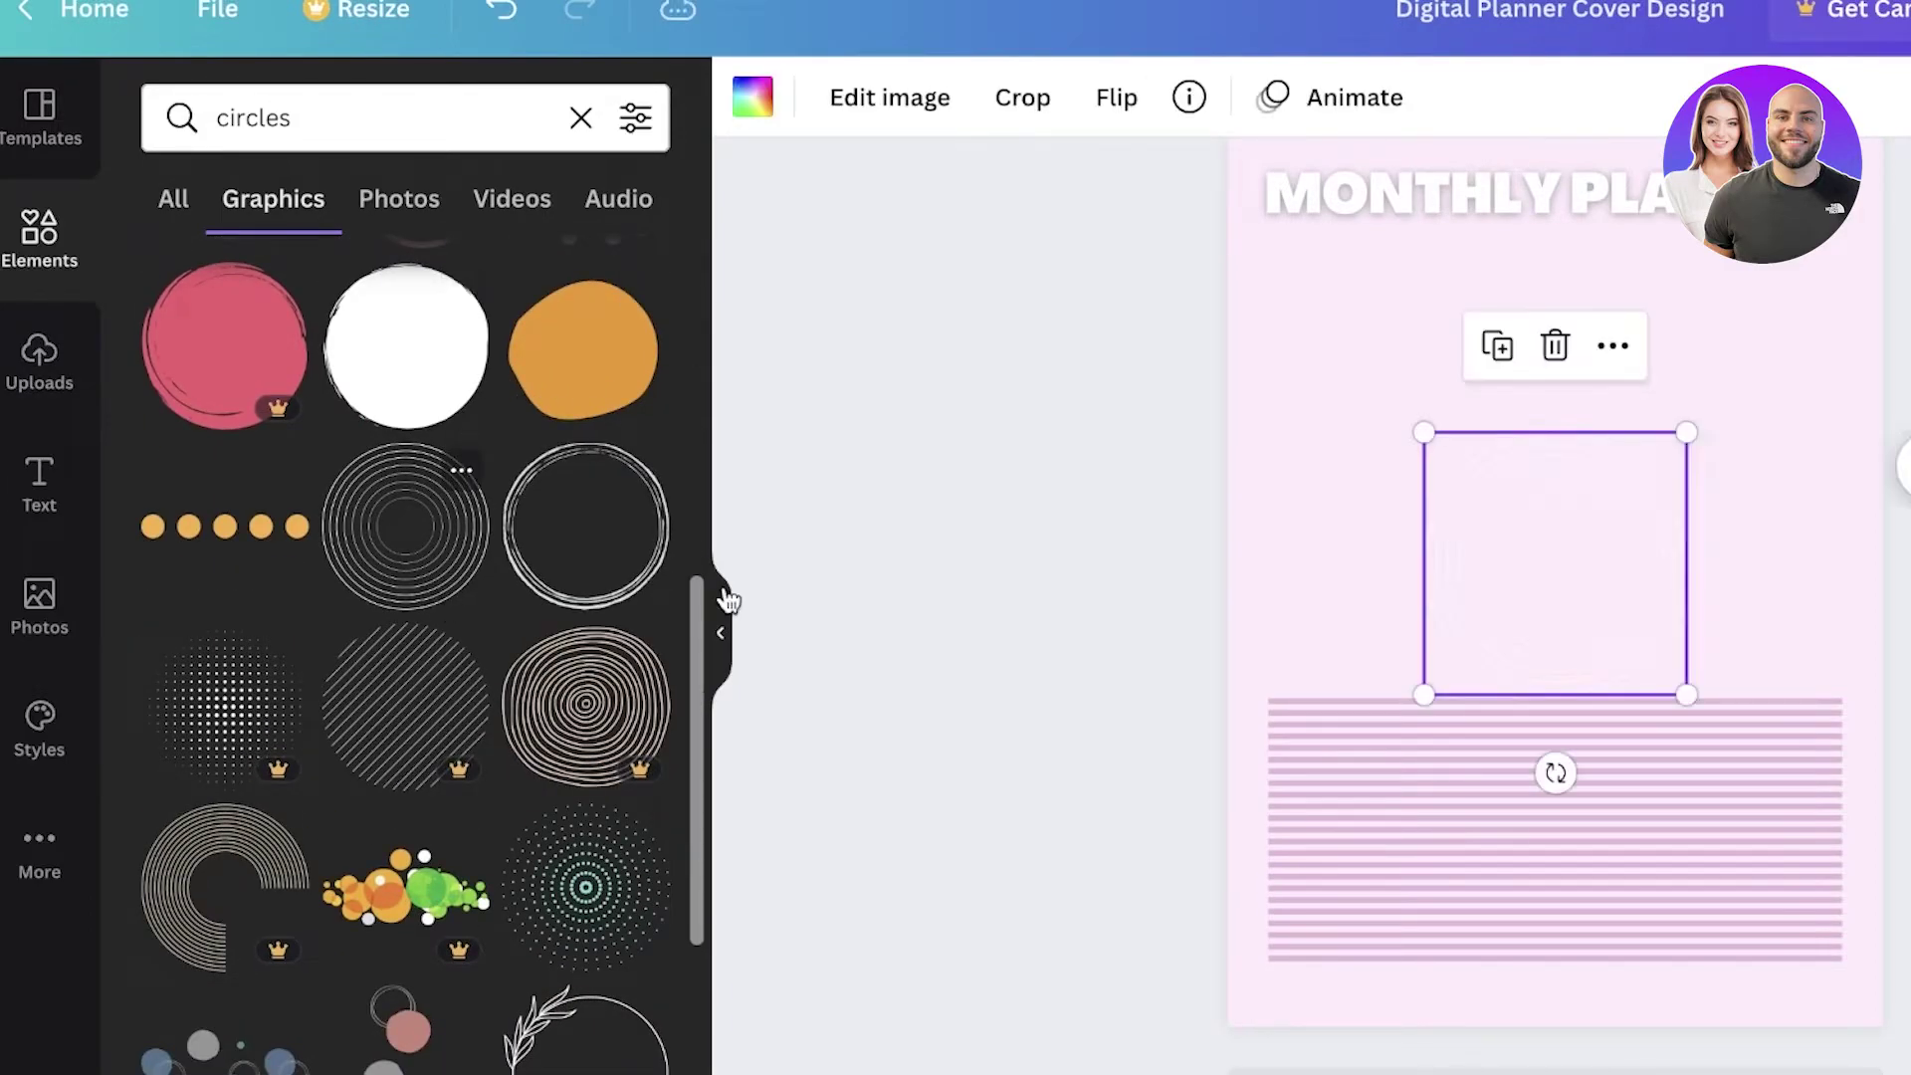
{"action": "left_click_drag", "start_coordinate": [1505, 603], "coordinate": [1502, 522]}
{"action": "key", "text": "Delete"}
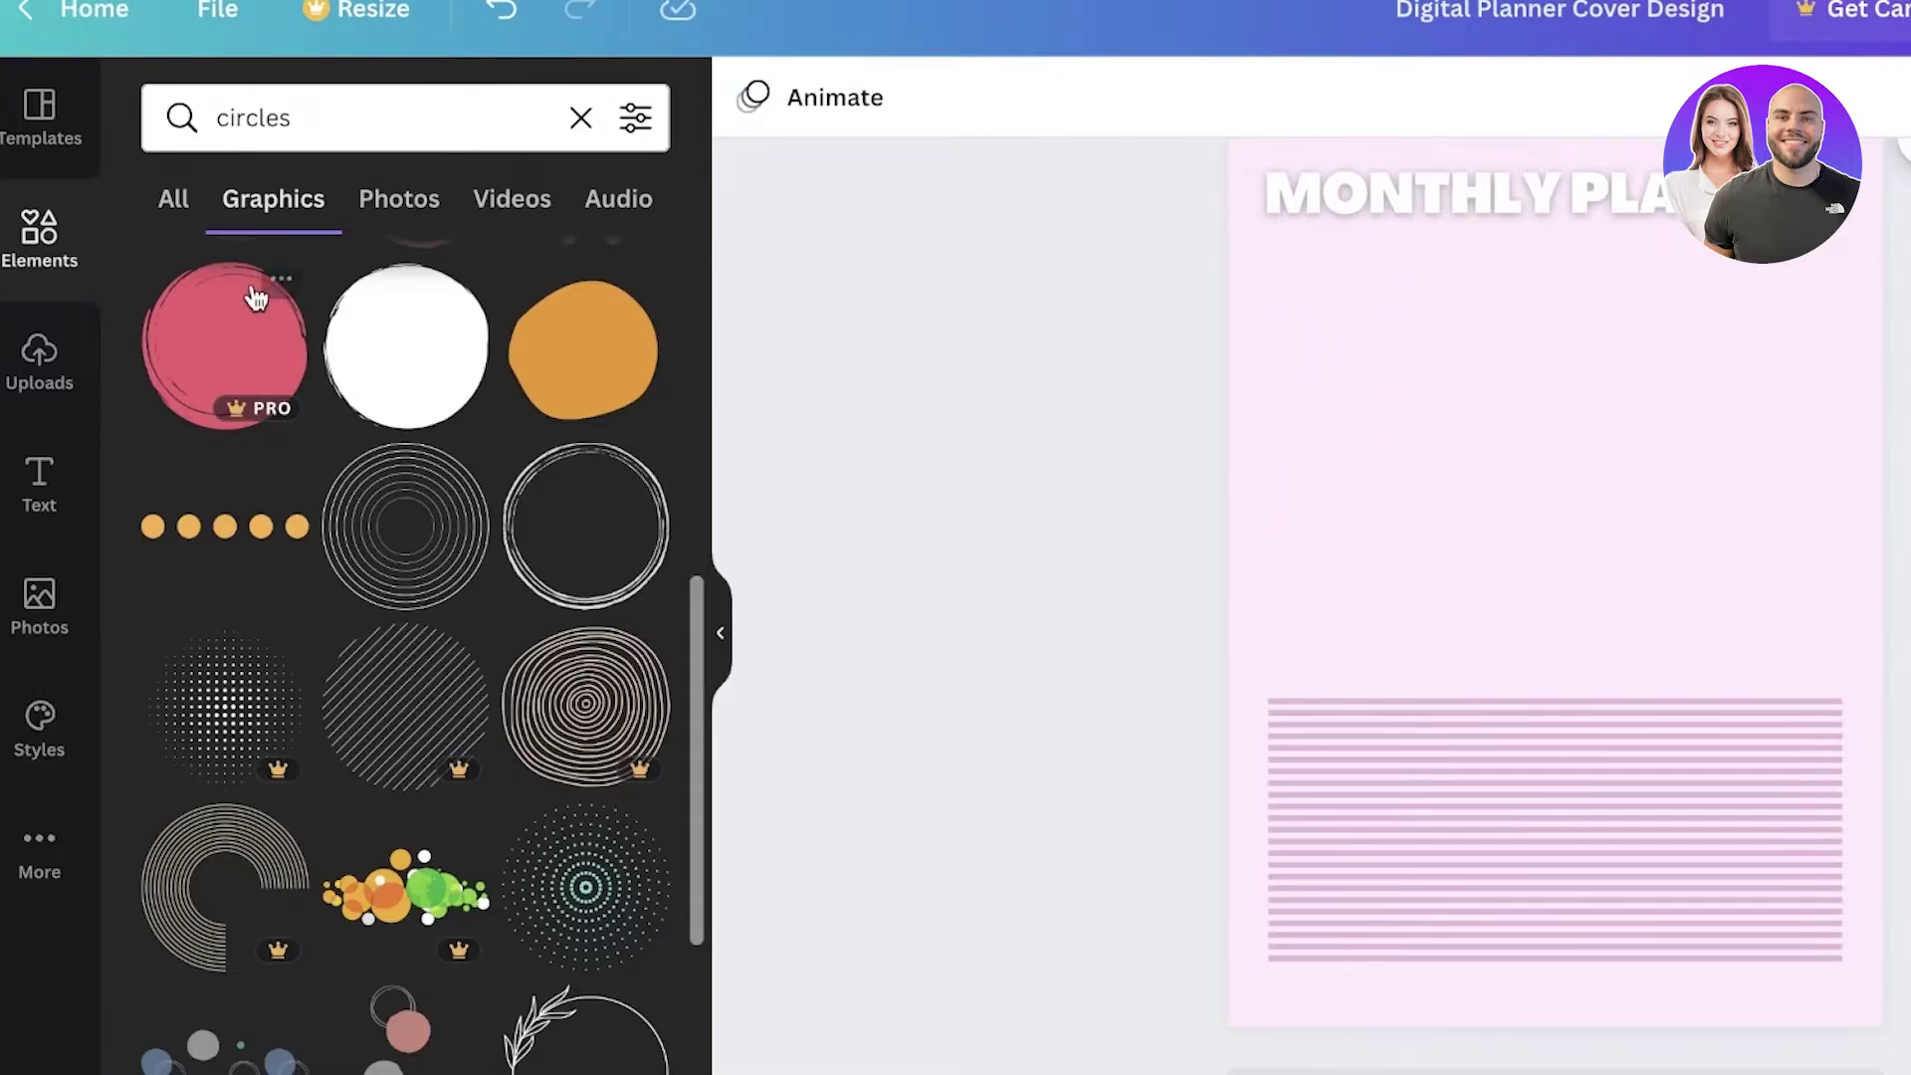
Search the graphics for "rectangle" and place a white rectangle below the heading, aligned with its left edge.
{"action": "left_click", "coordinate": [305, 139]}
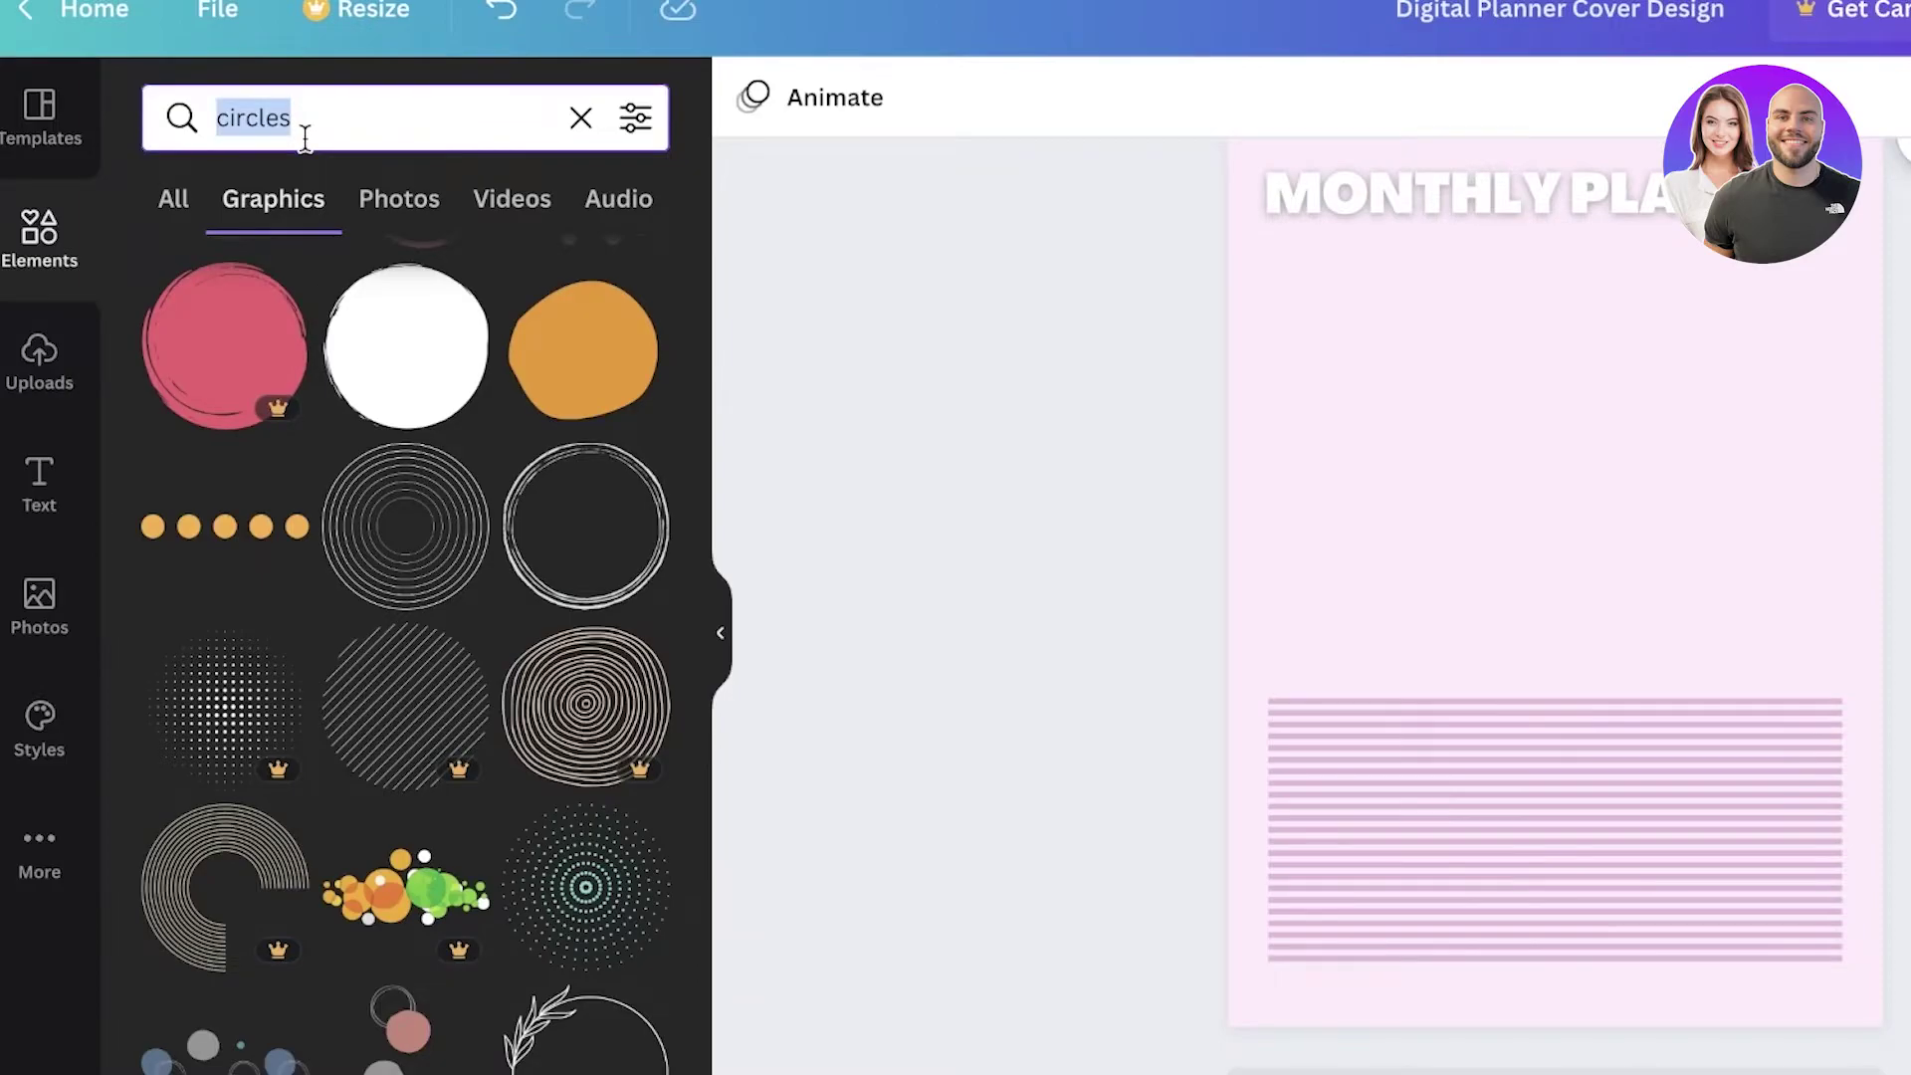
{"action": "type", "text": "rectangle"}
{"action": "key", "text": "Return"}
{"action": "left_click", "coordinate": [456, 427]}
{"action": "left_click_drag", "start_coordinate": [1553, 563], "coordinate": [1404, 362]}
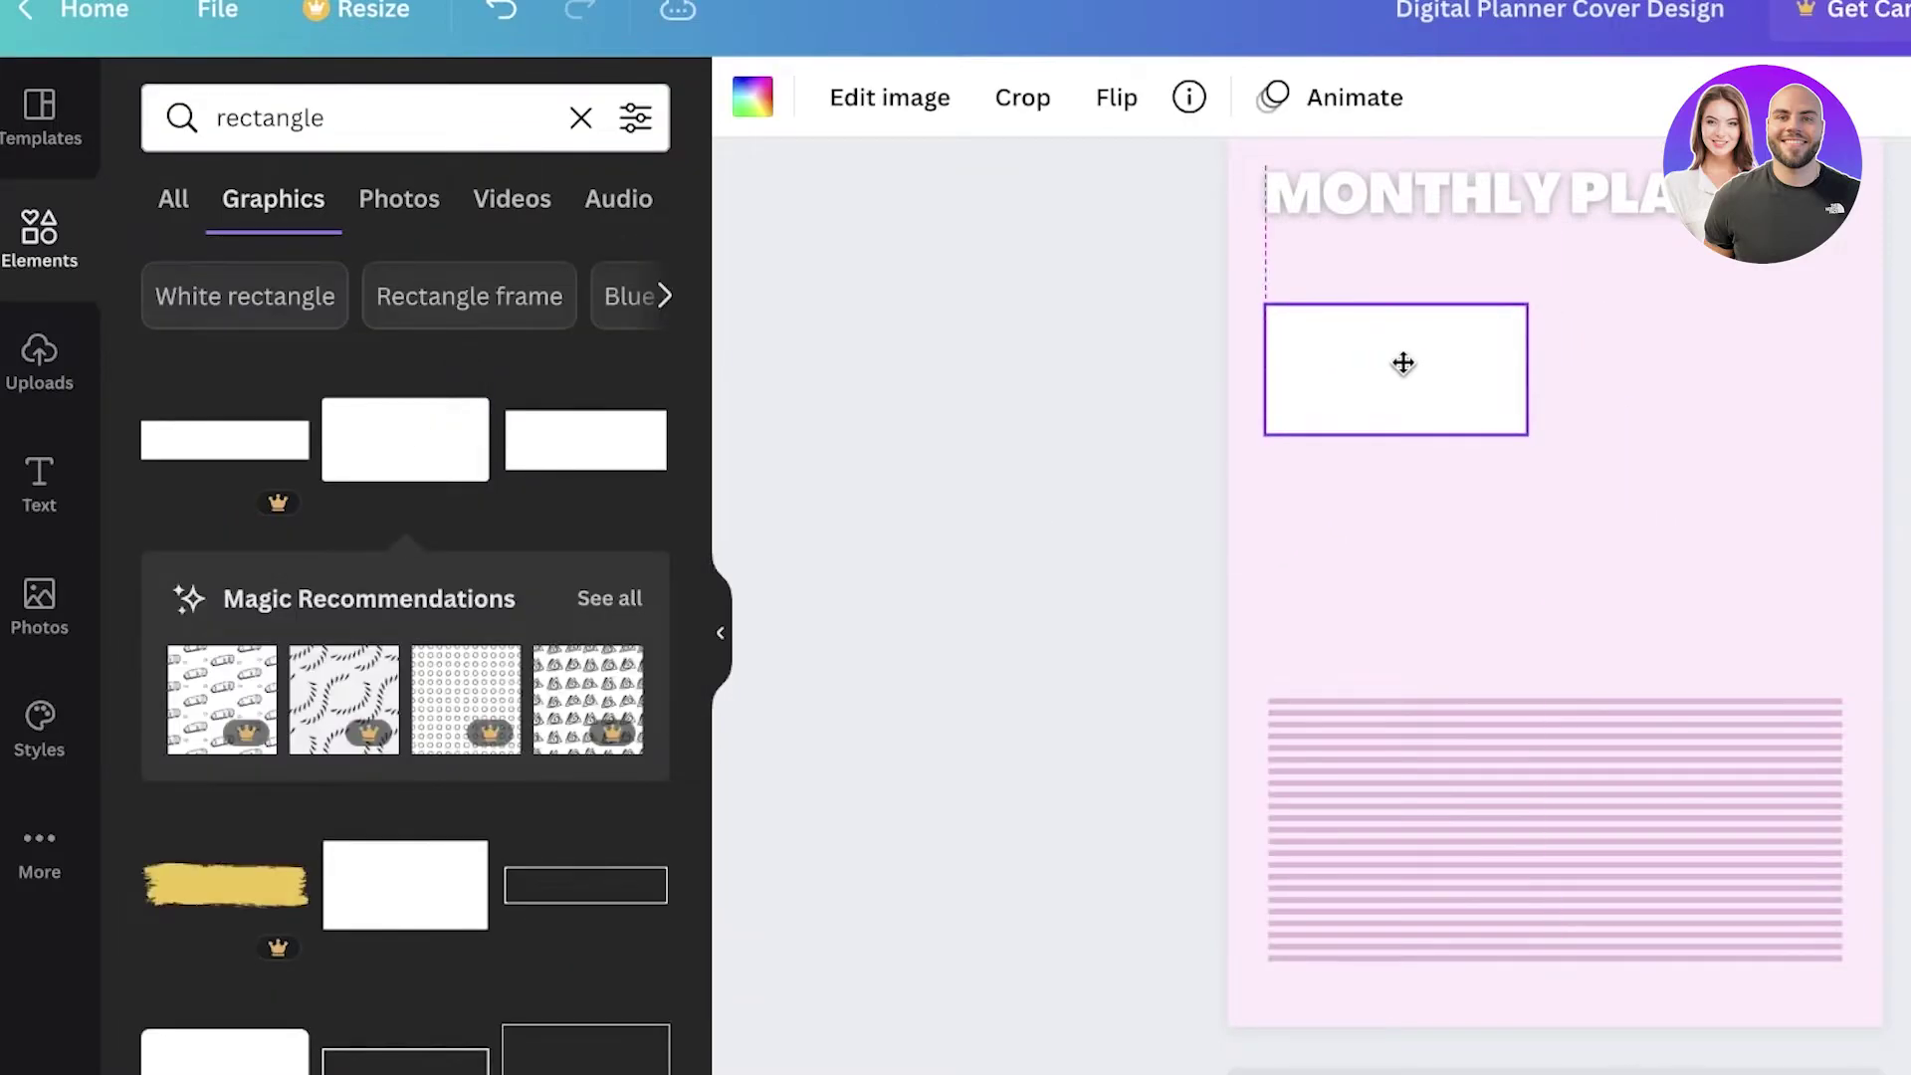
Add a heading reading "January" and place it on the white rectangle.
{"action": "left_click", "coordinate": [68, 493]}
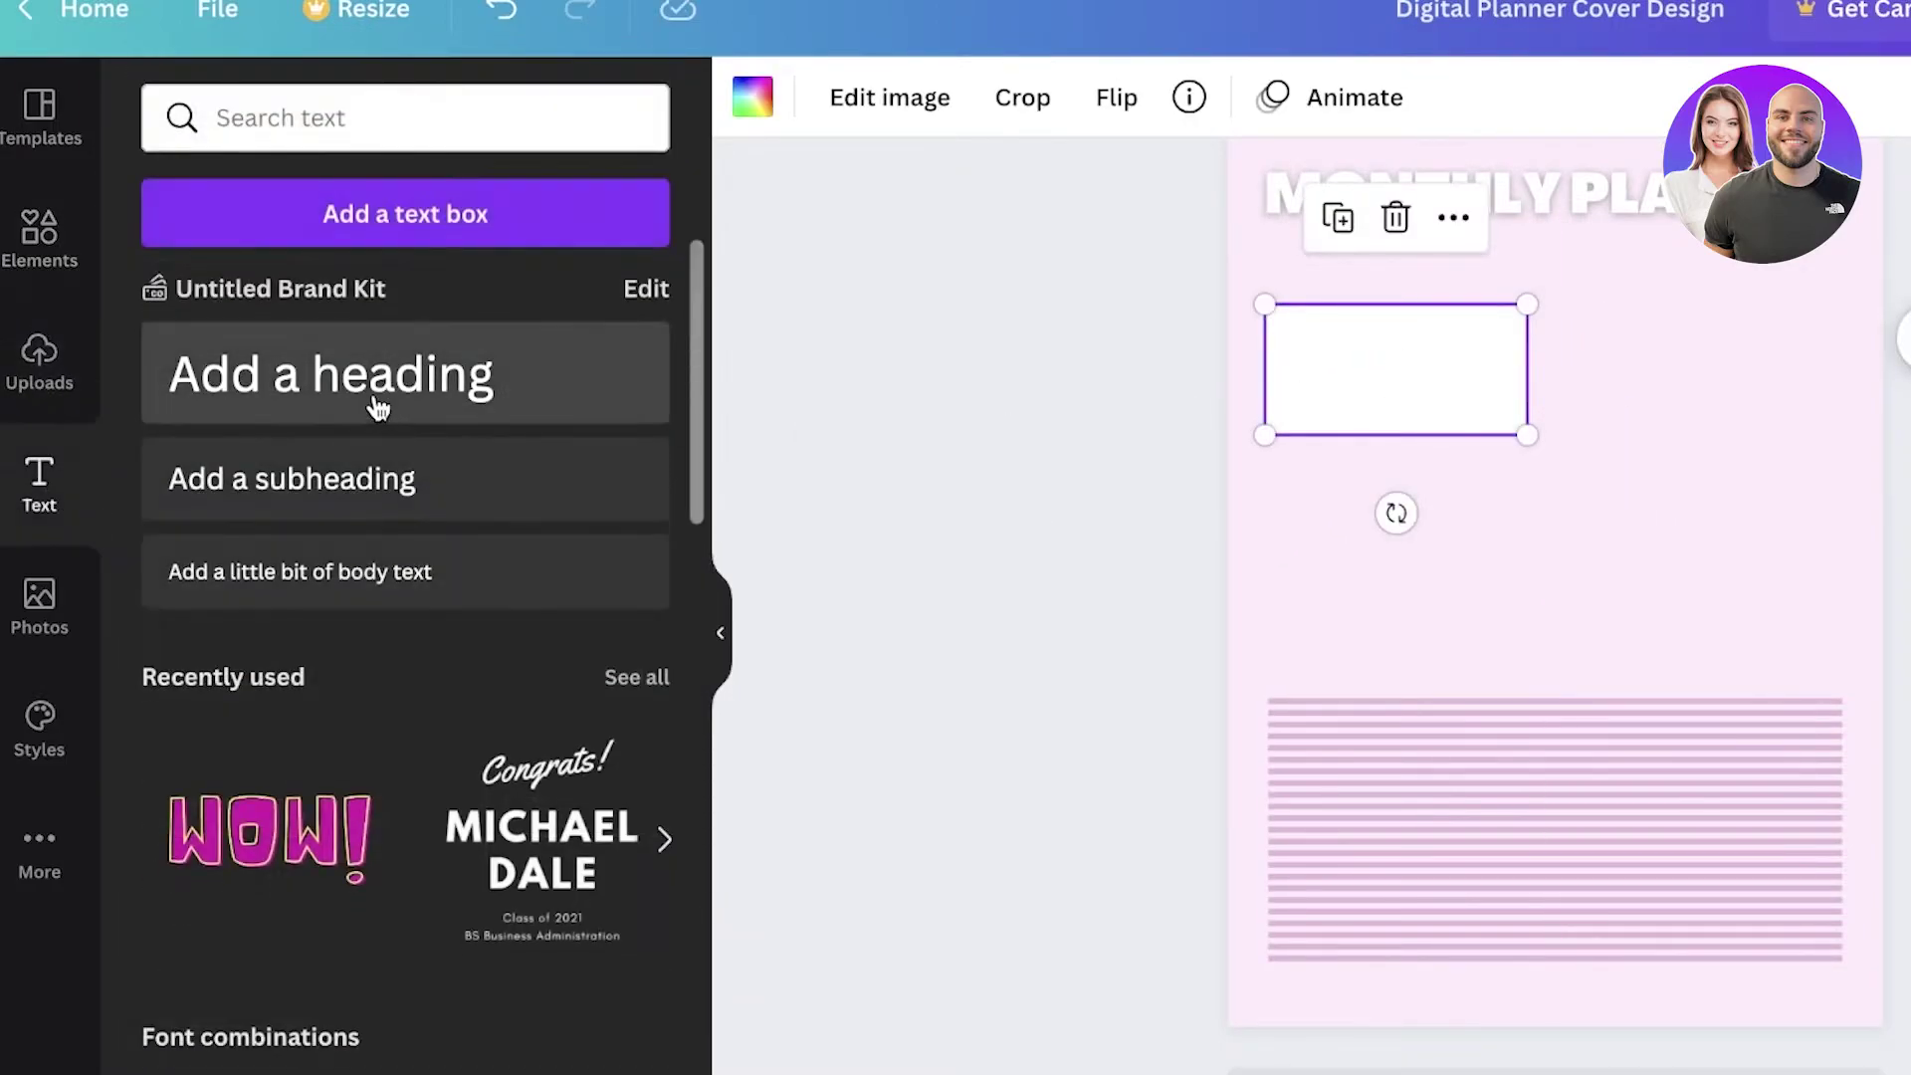
{"action": "left_click", "coordinate": [379, 408]}
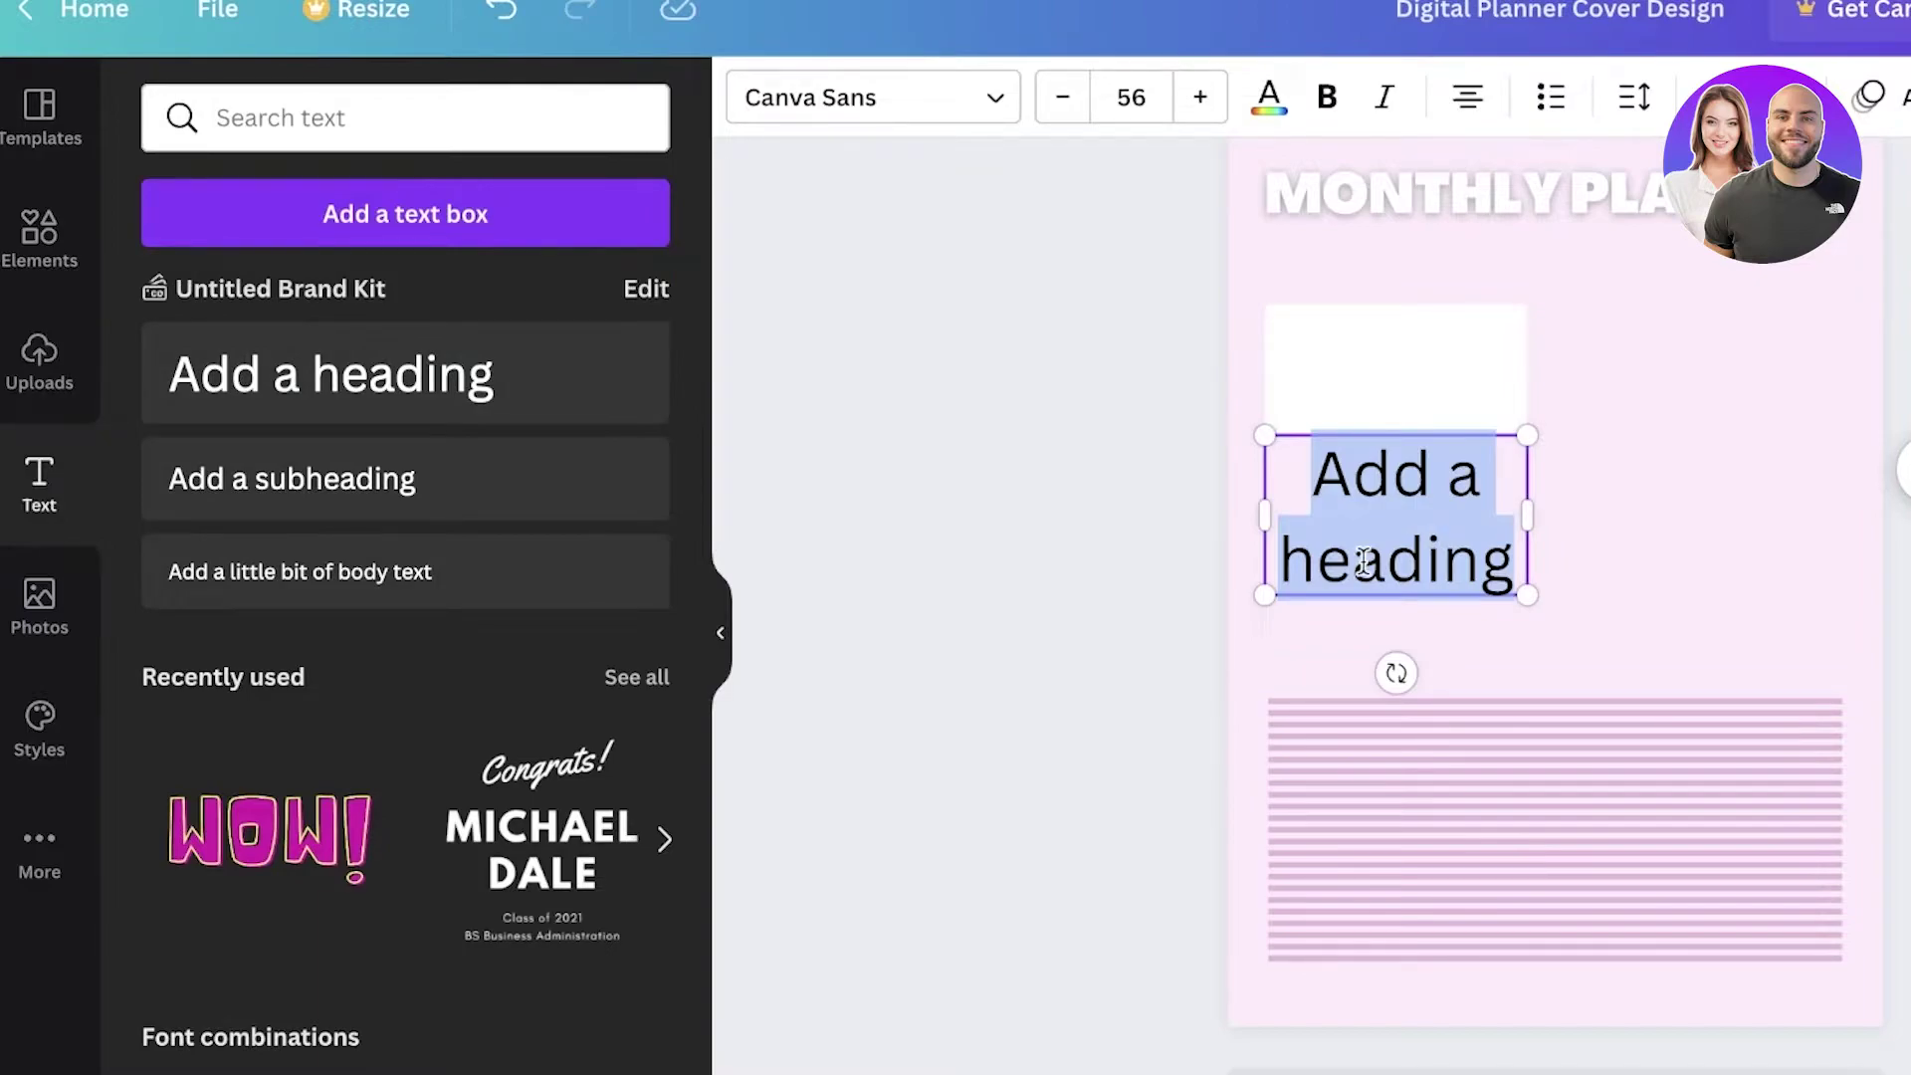
{"action": "type", "text": "January"}
{"action": "left_click_drag", "start_coordinate": [1408, 491], "coordinate": [1424, 387]}
{"action": "double_click", "coordinate": [1443, 390]}
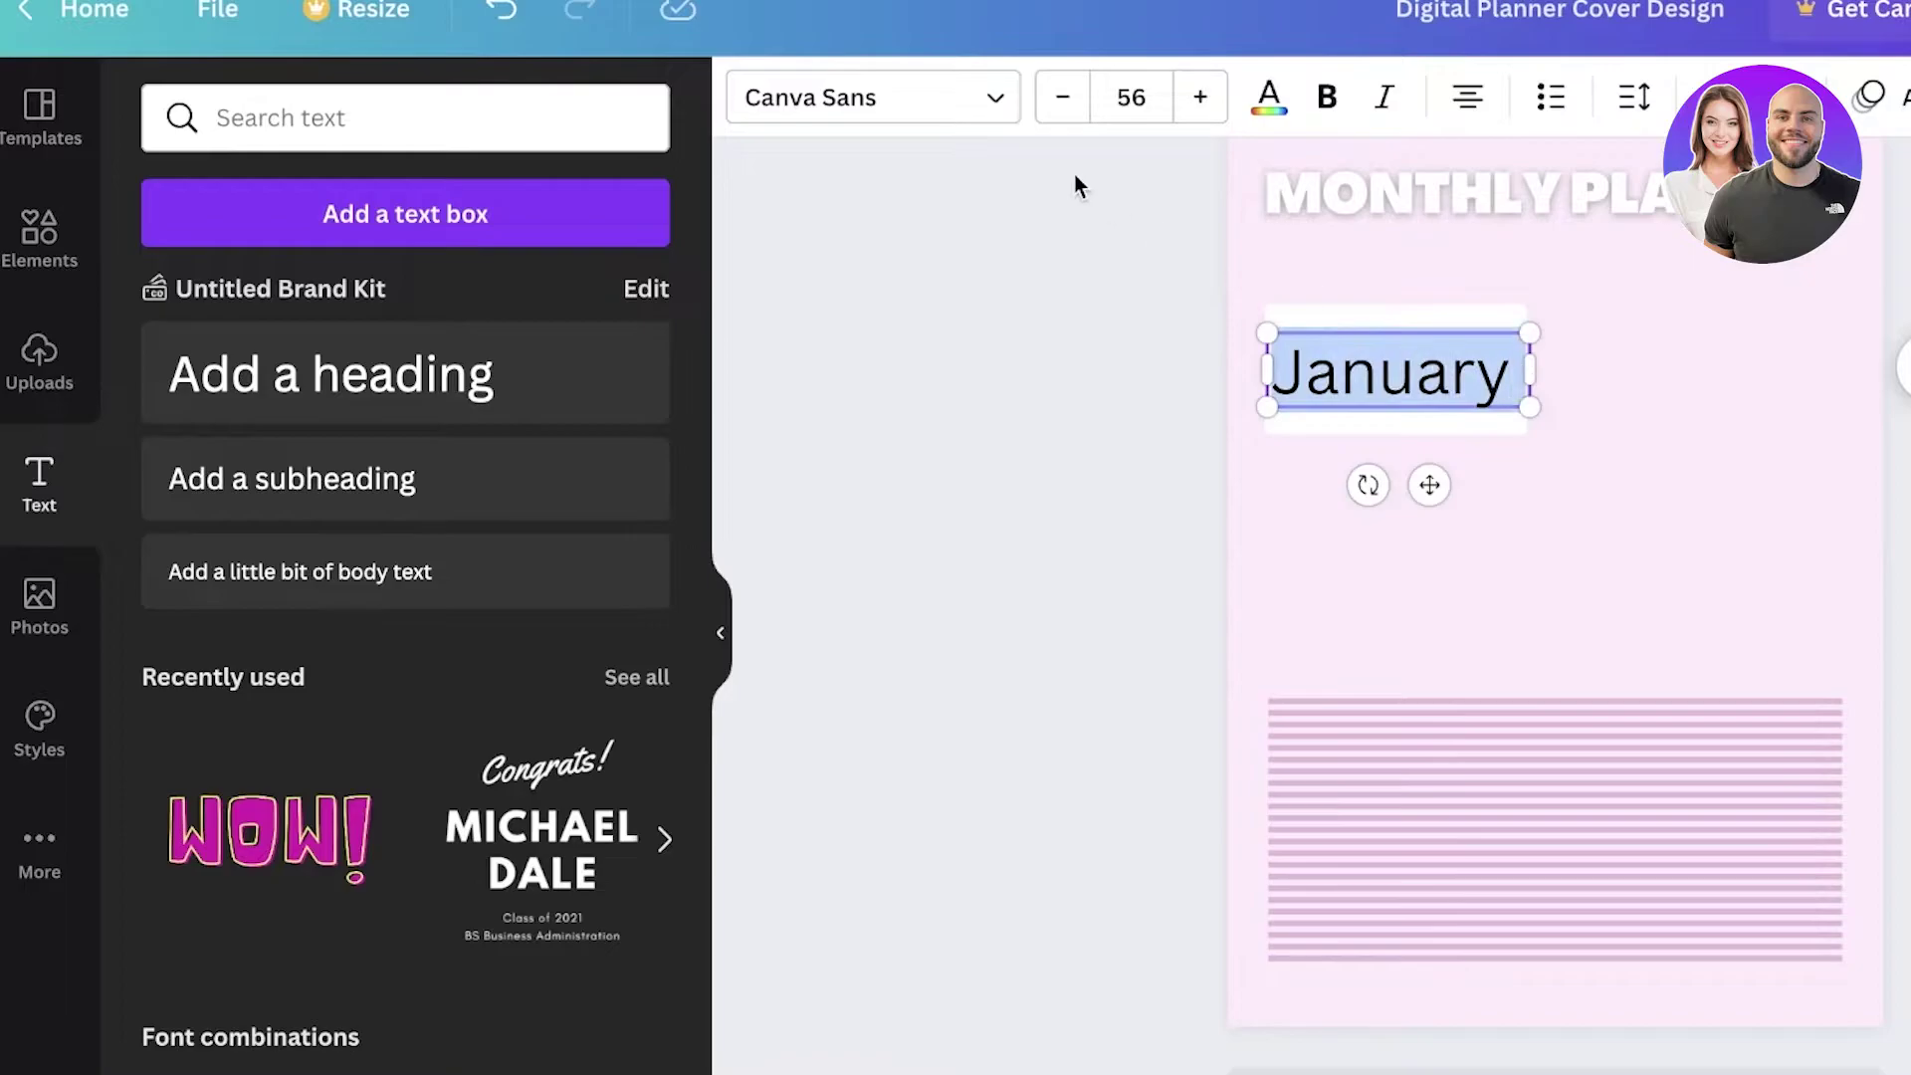
Set the "January" text in Agrandir Narrow Black and colour it the document's mauve.
{"action": "left_click", "coordinate": [873, 97]}
{"action": "left_click", "coordinate": [339, 213]}
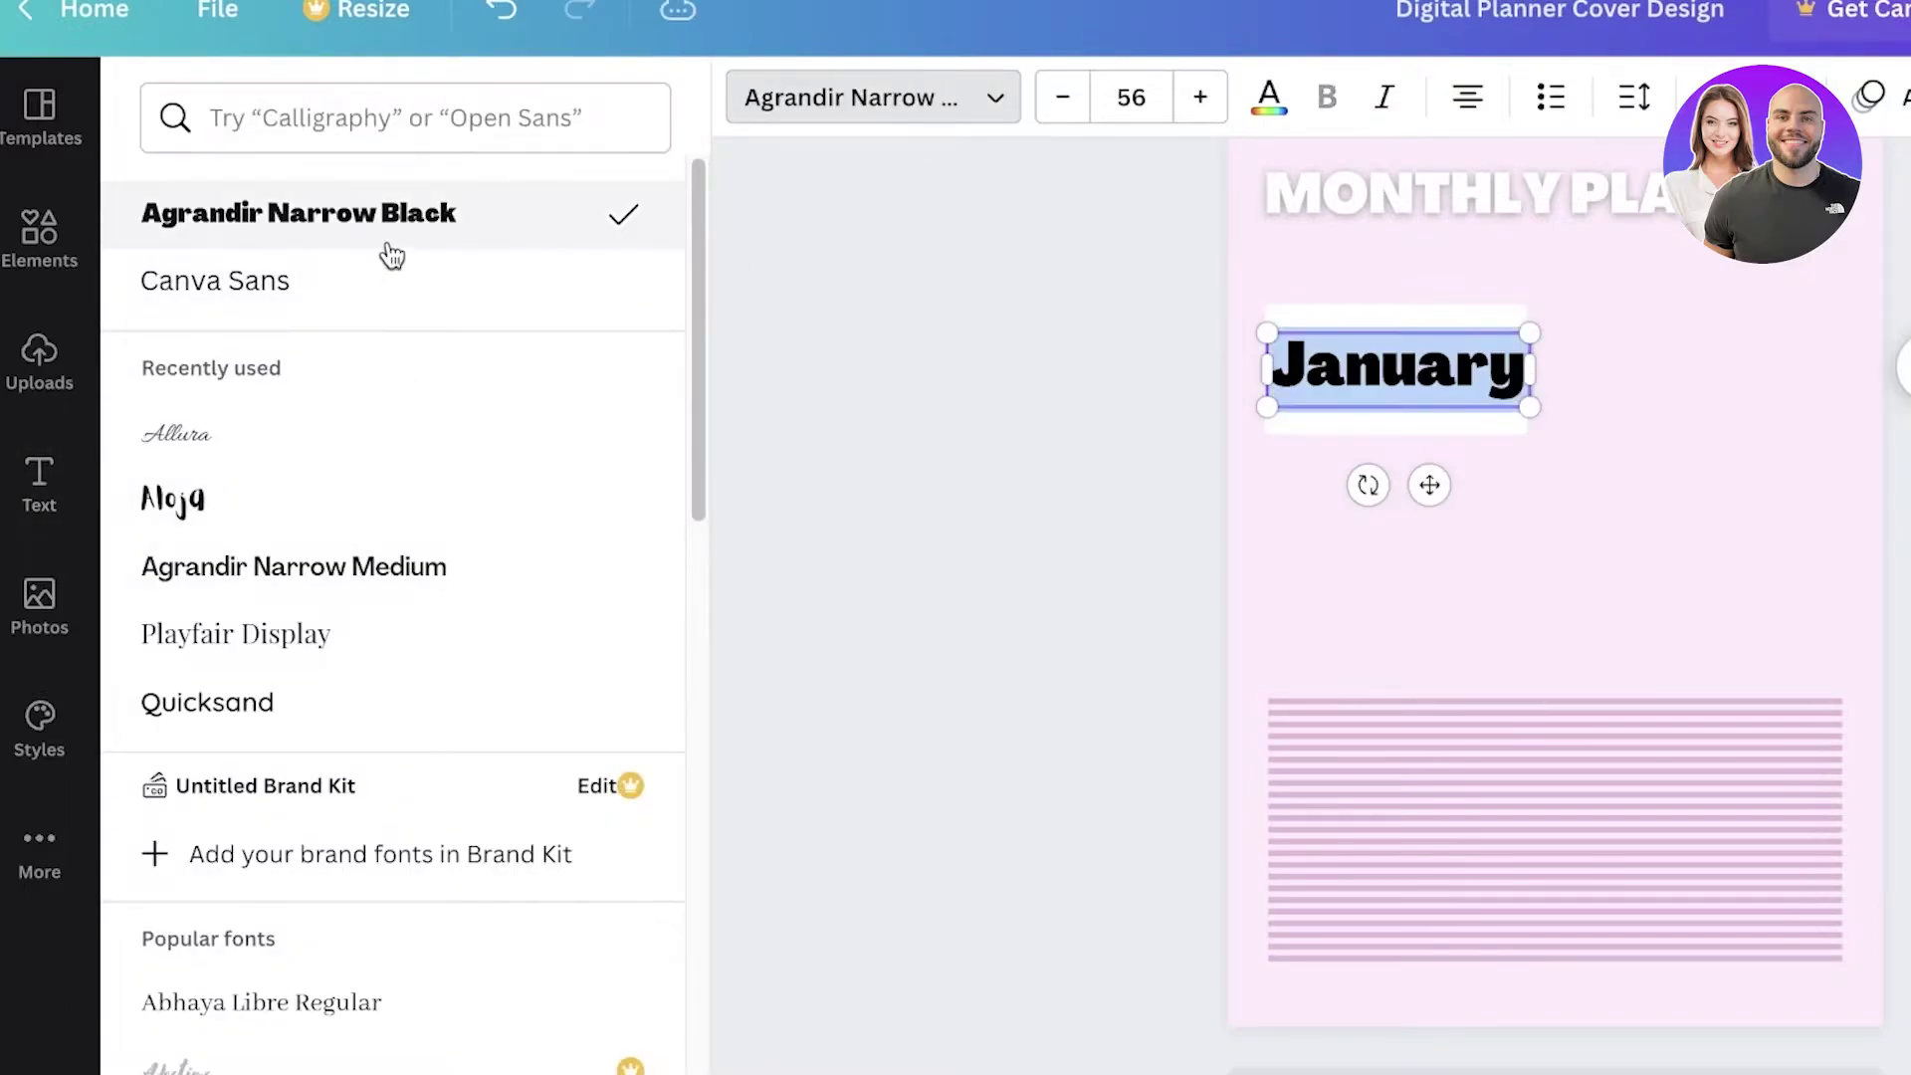
{"action": "left_click", "coordinate": [1270, 97]}
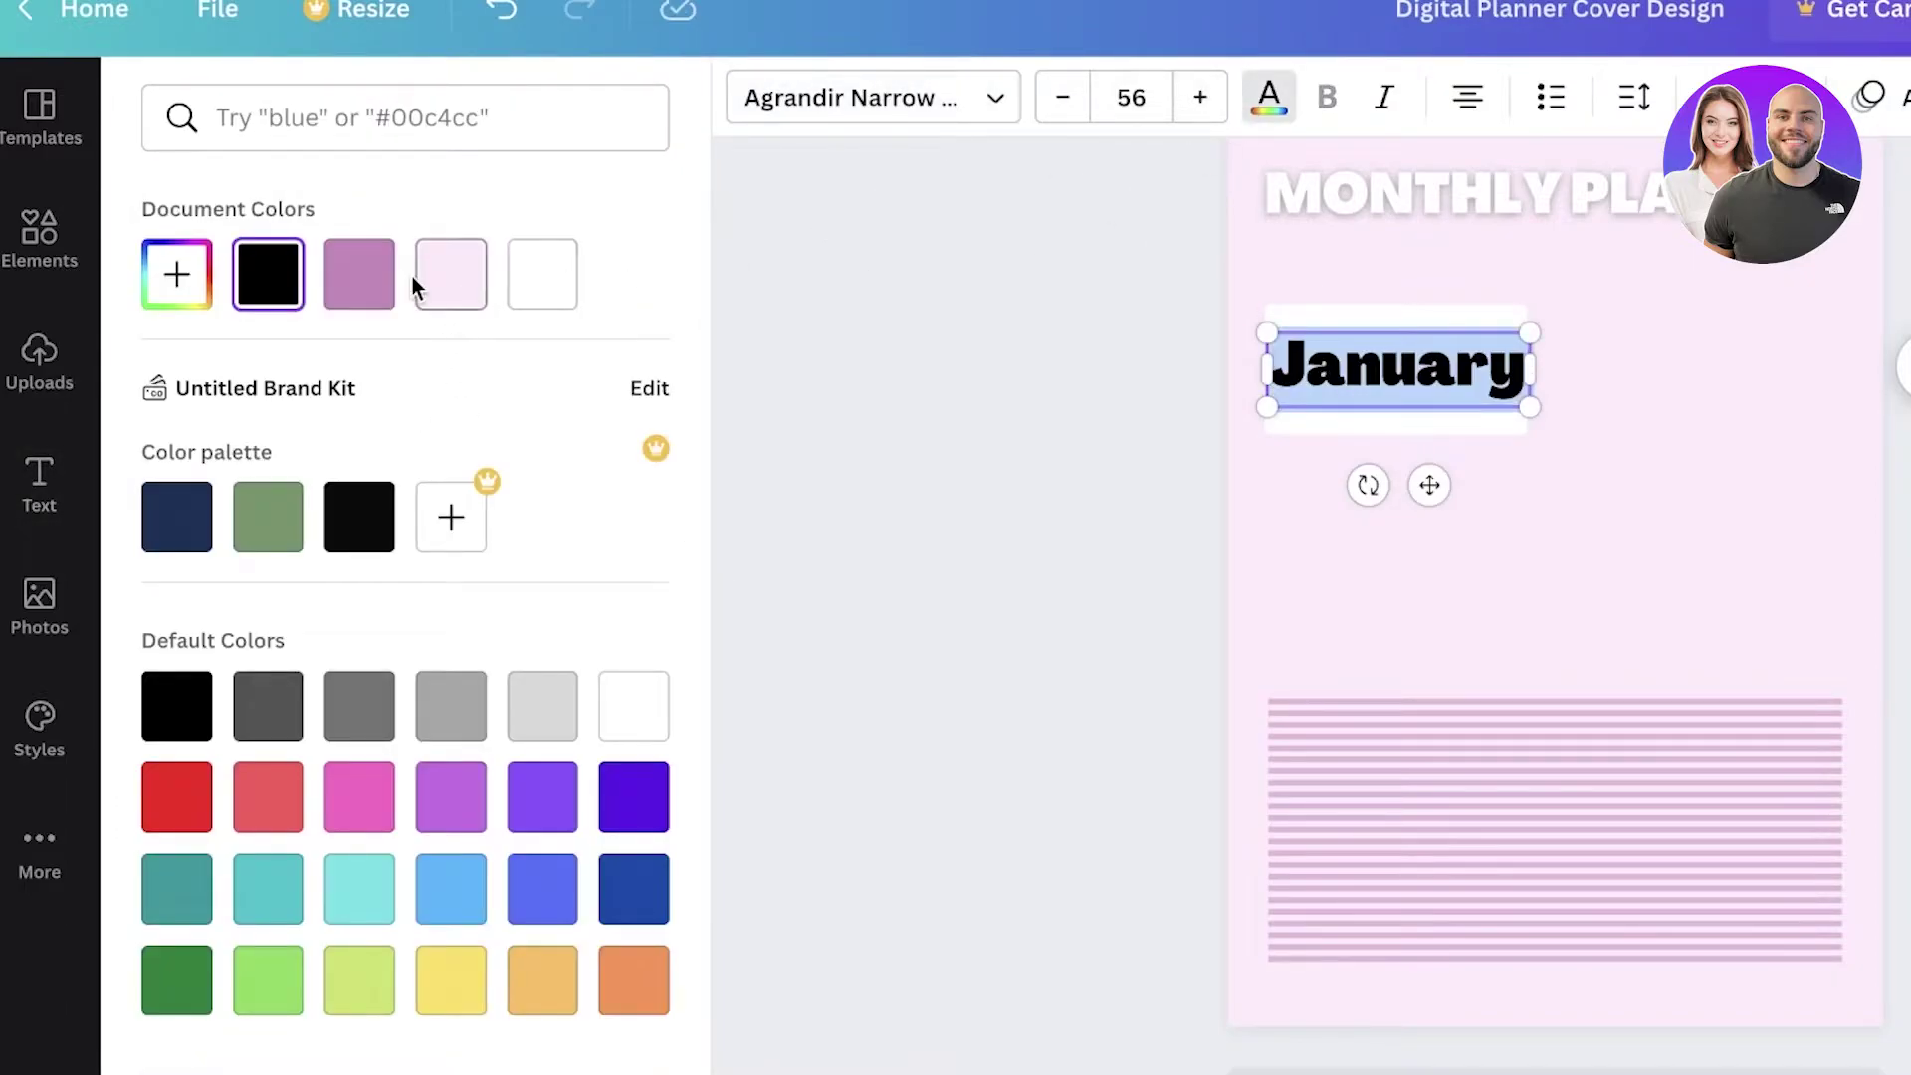
{"action": "left_click", "coordinate": [369, 287]}
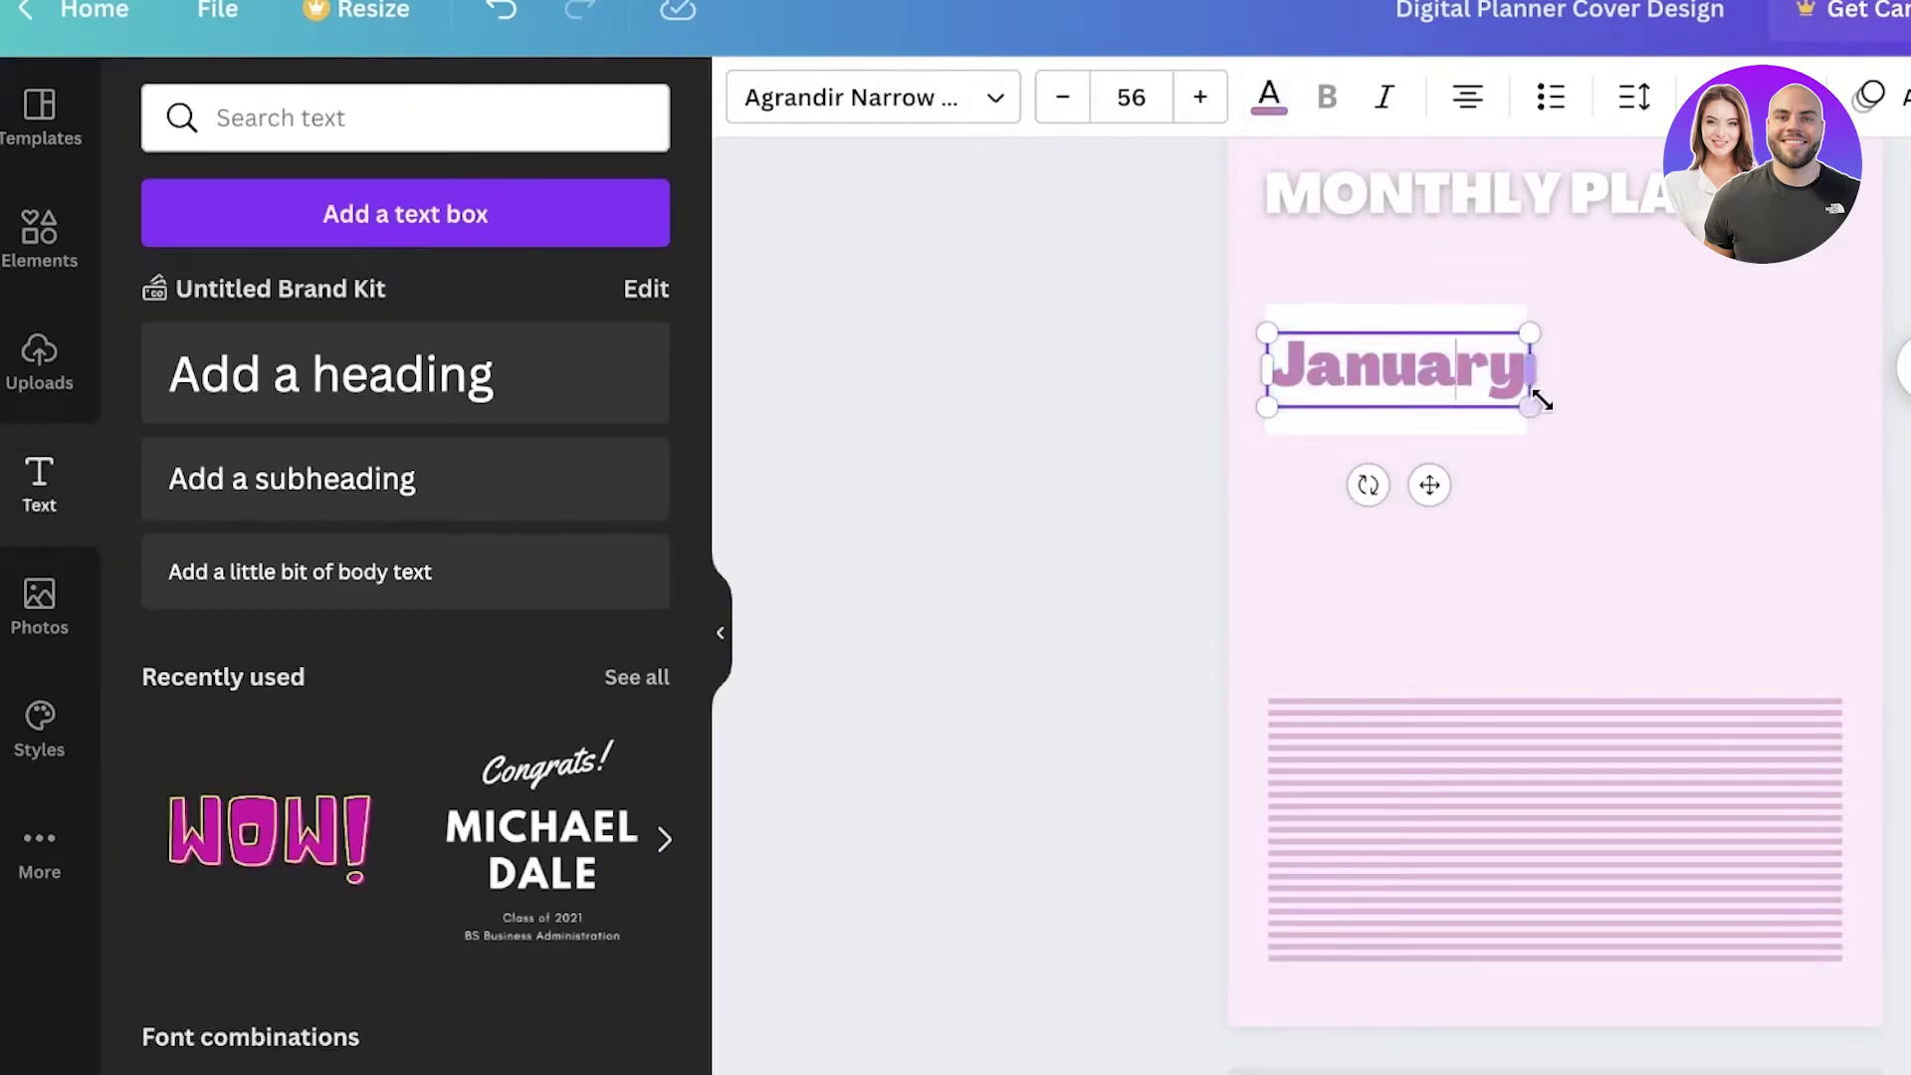
Shrink the "January" text to about size 40 inside the white rectangle and reduce the rectangle to fit it.
{"action": "left_click_drag", "start_coordinate": [1530, 407], "coordinate": [1456, 386]}
{"action": "left_click", "coordinate": [1812, 363]}
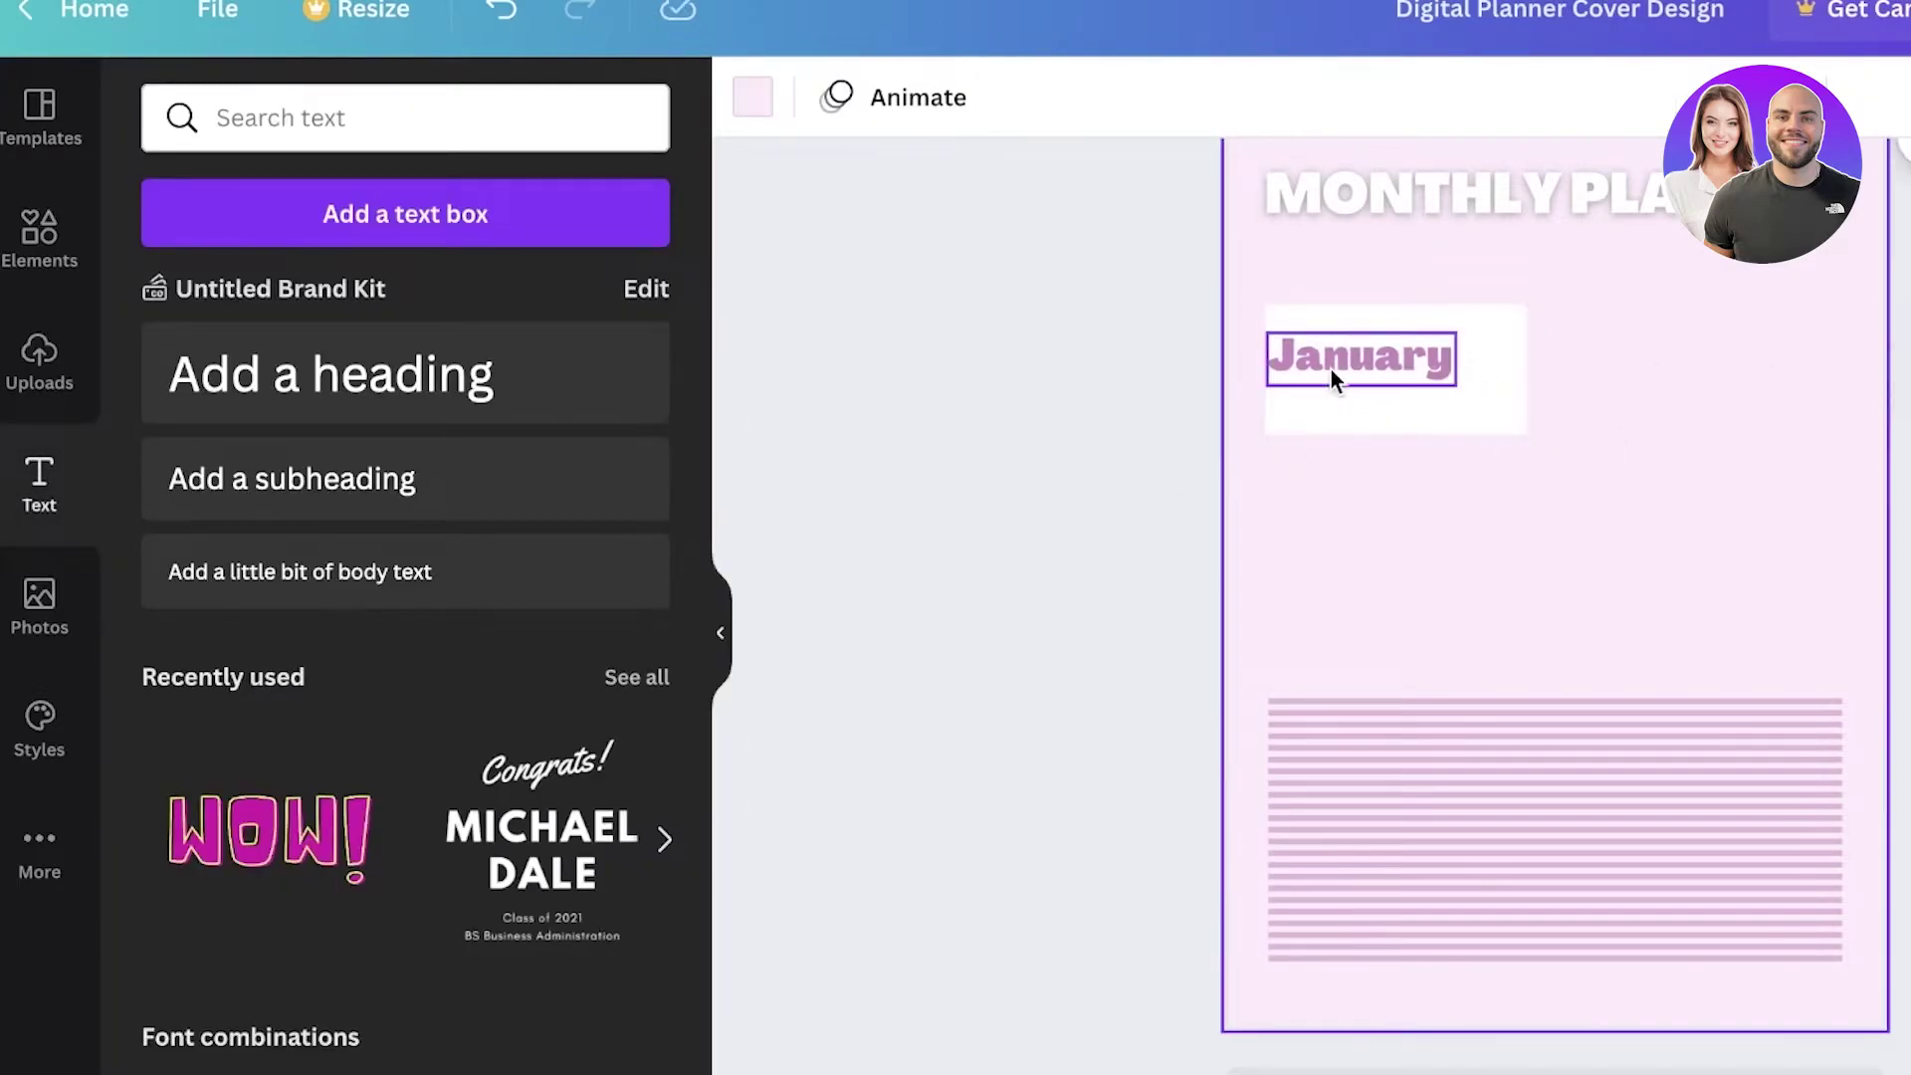
{"action": "left_click_drag", "start_coordinate": [1331, 375], "coordinate": [1357, 372]}
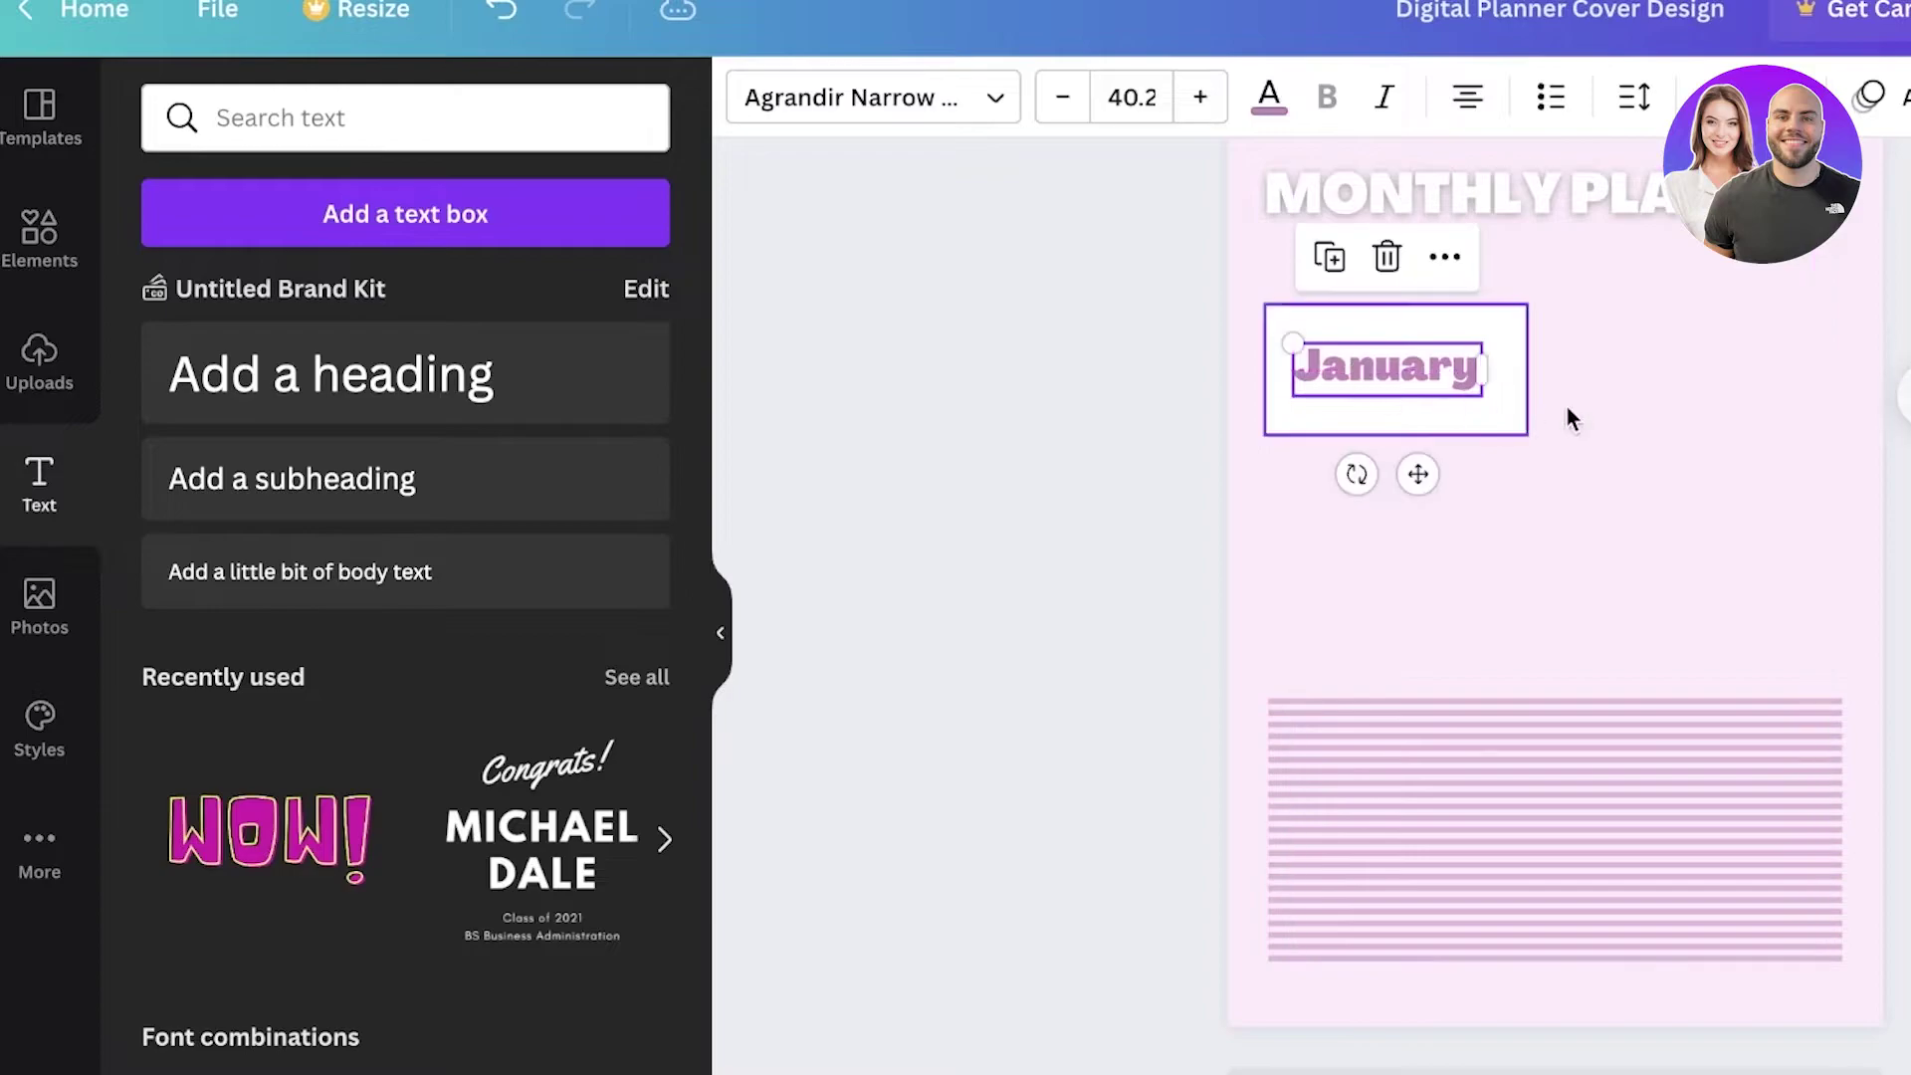
{"action": "left_click", "coordinate": [1425, 517]}
{"action": "left_click", "coordinate": [1472, 423]}
{"action": "left_click_drag", "start_coordinate": [1529, 435], "coordinate": [1484, 408]}
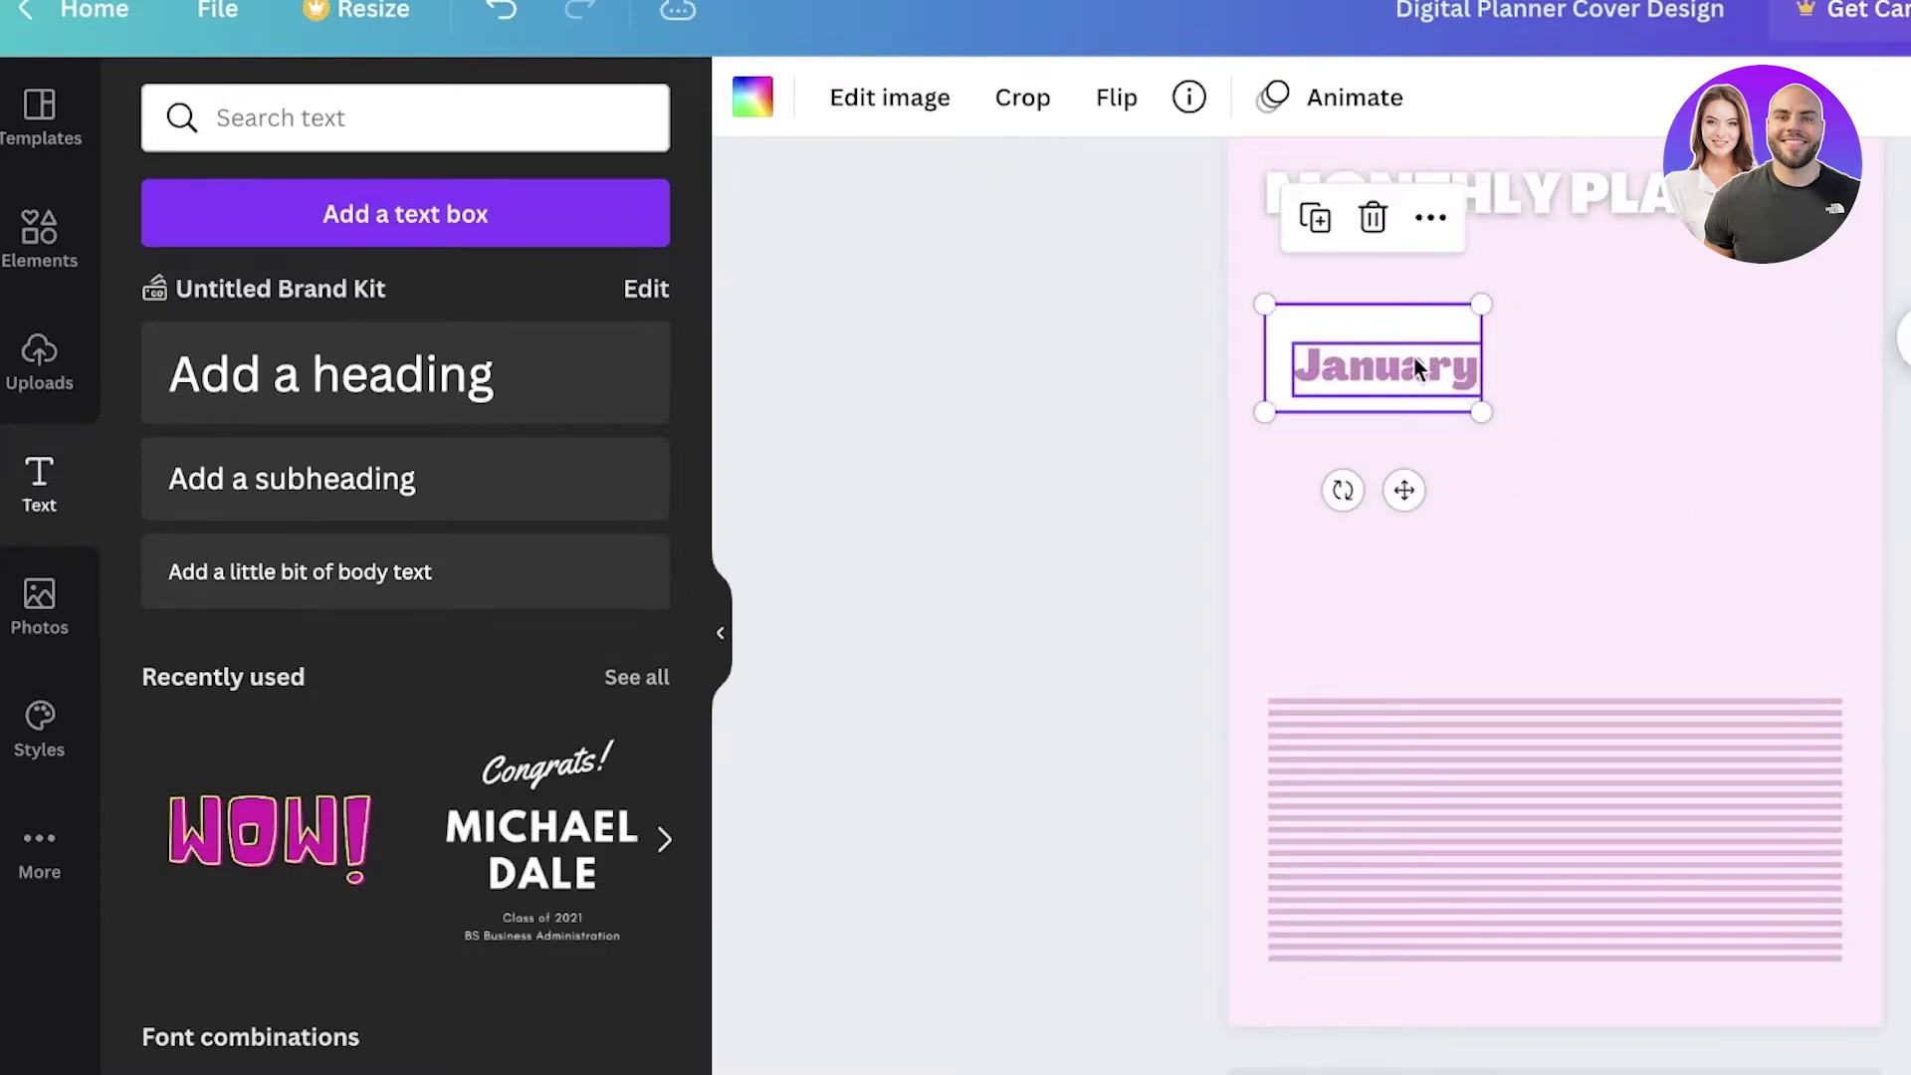
Shorten the label "January" to "Jan" and centre it horizontally on the white rectangle.
{"action": "left_click", "coordinate": [1365, 358]}
{"action": "left_click", "coordinate": [1378, 359]}
{"action": "key", "text": "Delete"}
{"action": "key", "text": "Delete"}
{"action": "key", "text": "Delete"}
{"action": "key", "text": "Delete"}
{"action": "left_click", "coordinate": [1323, 421]}
{"action": "left_click", "coordinate": [1431, 365]}
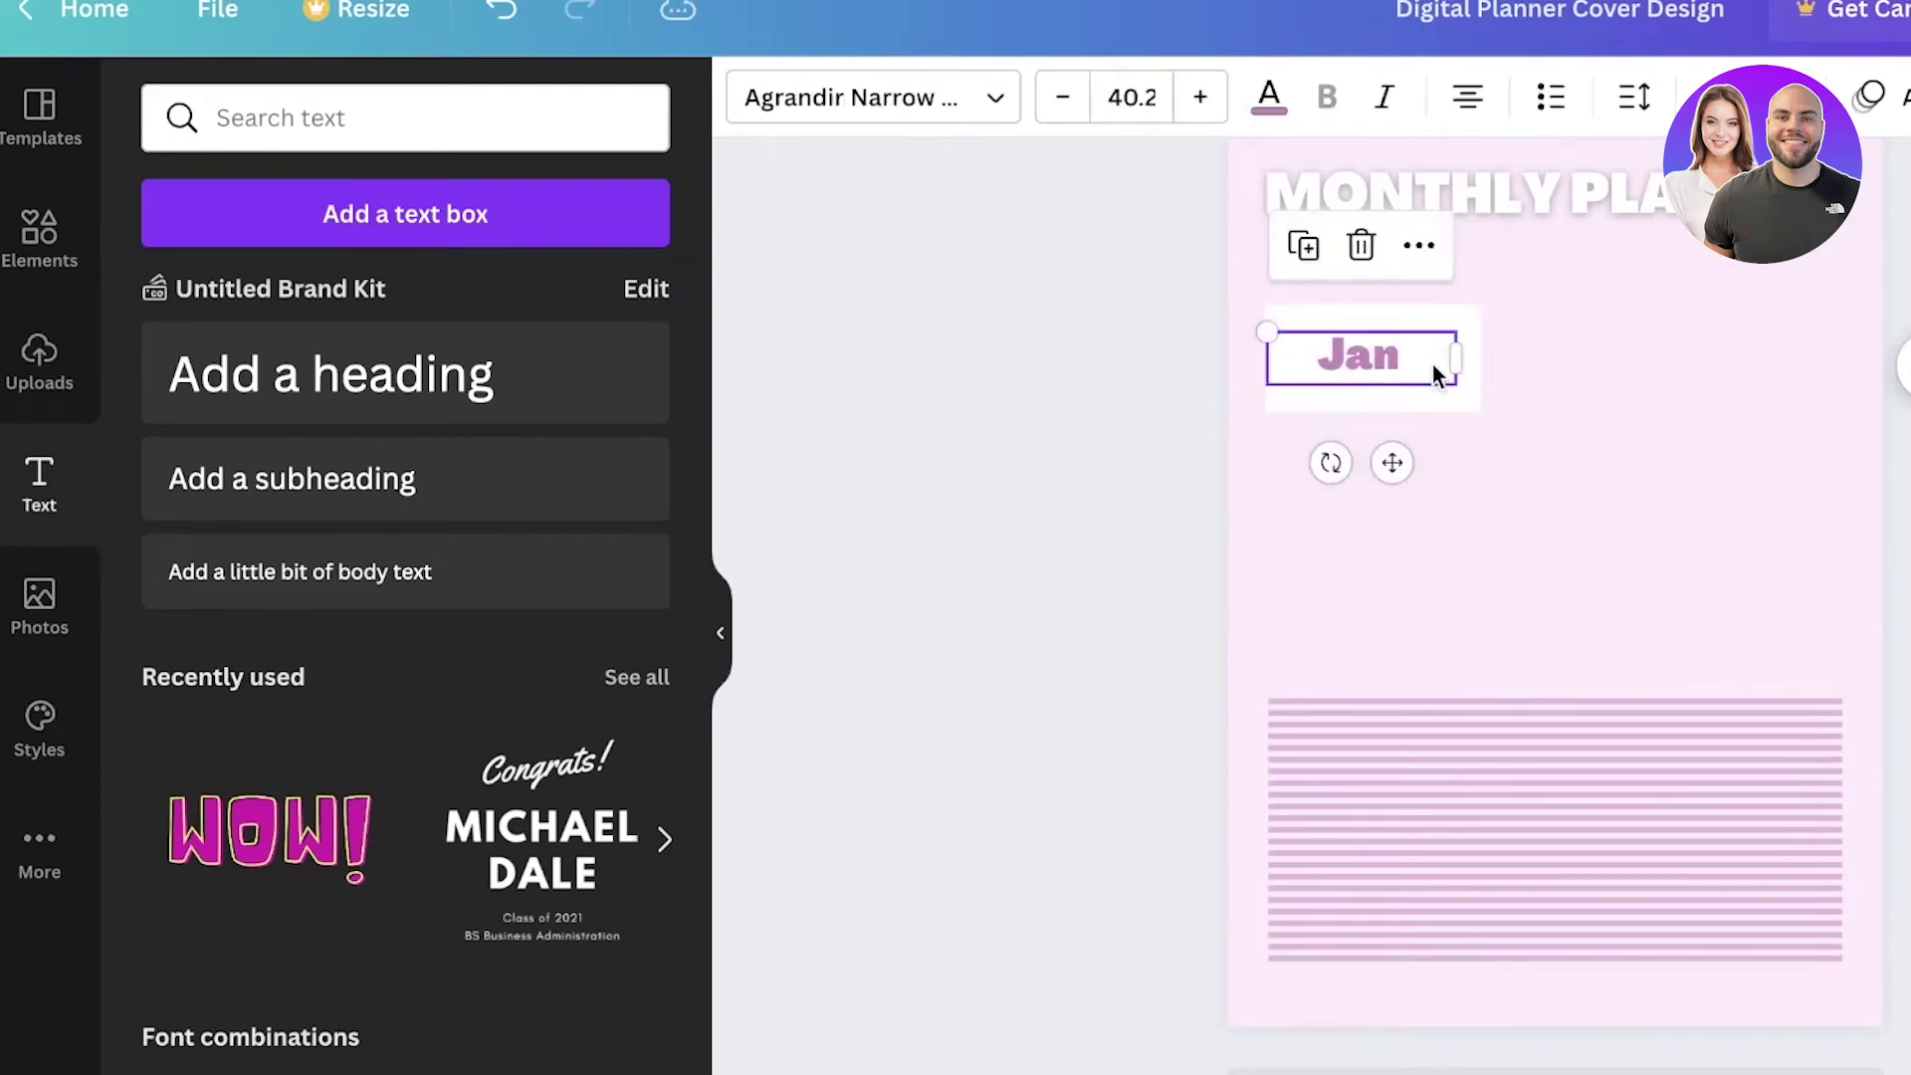
{"action": "left_click_drag", "start_coordinate": [1391, 355], "coordinate": [1399, 355]}
{"action": "left_click", "coordinate": [1436, 475]}
Duplicate the "Jan" label with its white rectangle to the right on the same row and change the copy's text to "Feb".
{"action": "left_click_drag", "start_coordinate": [1432, 465], "coordinate": [1346, 262]}
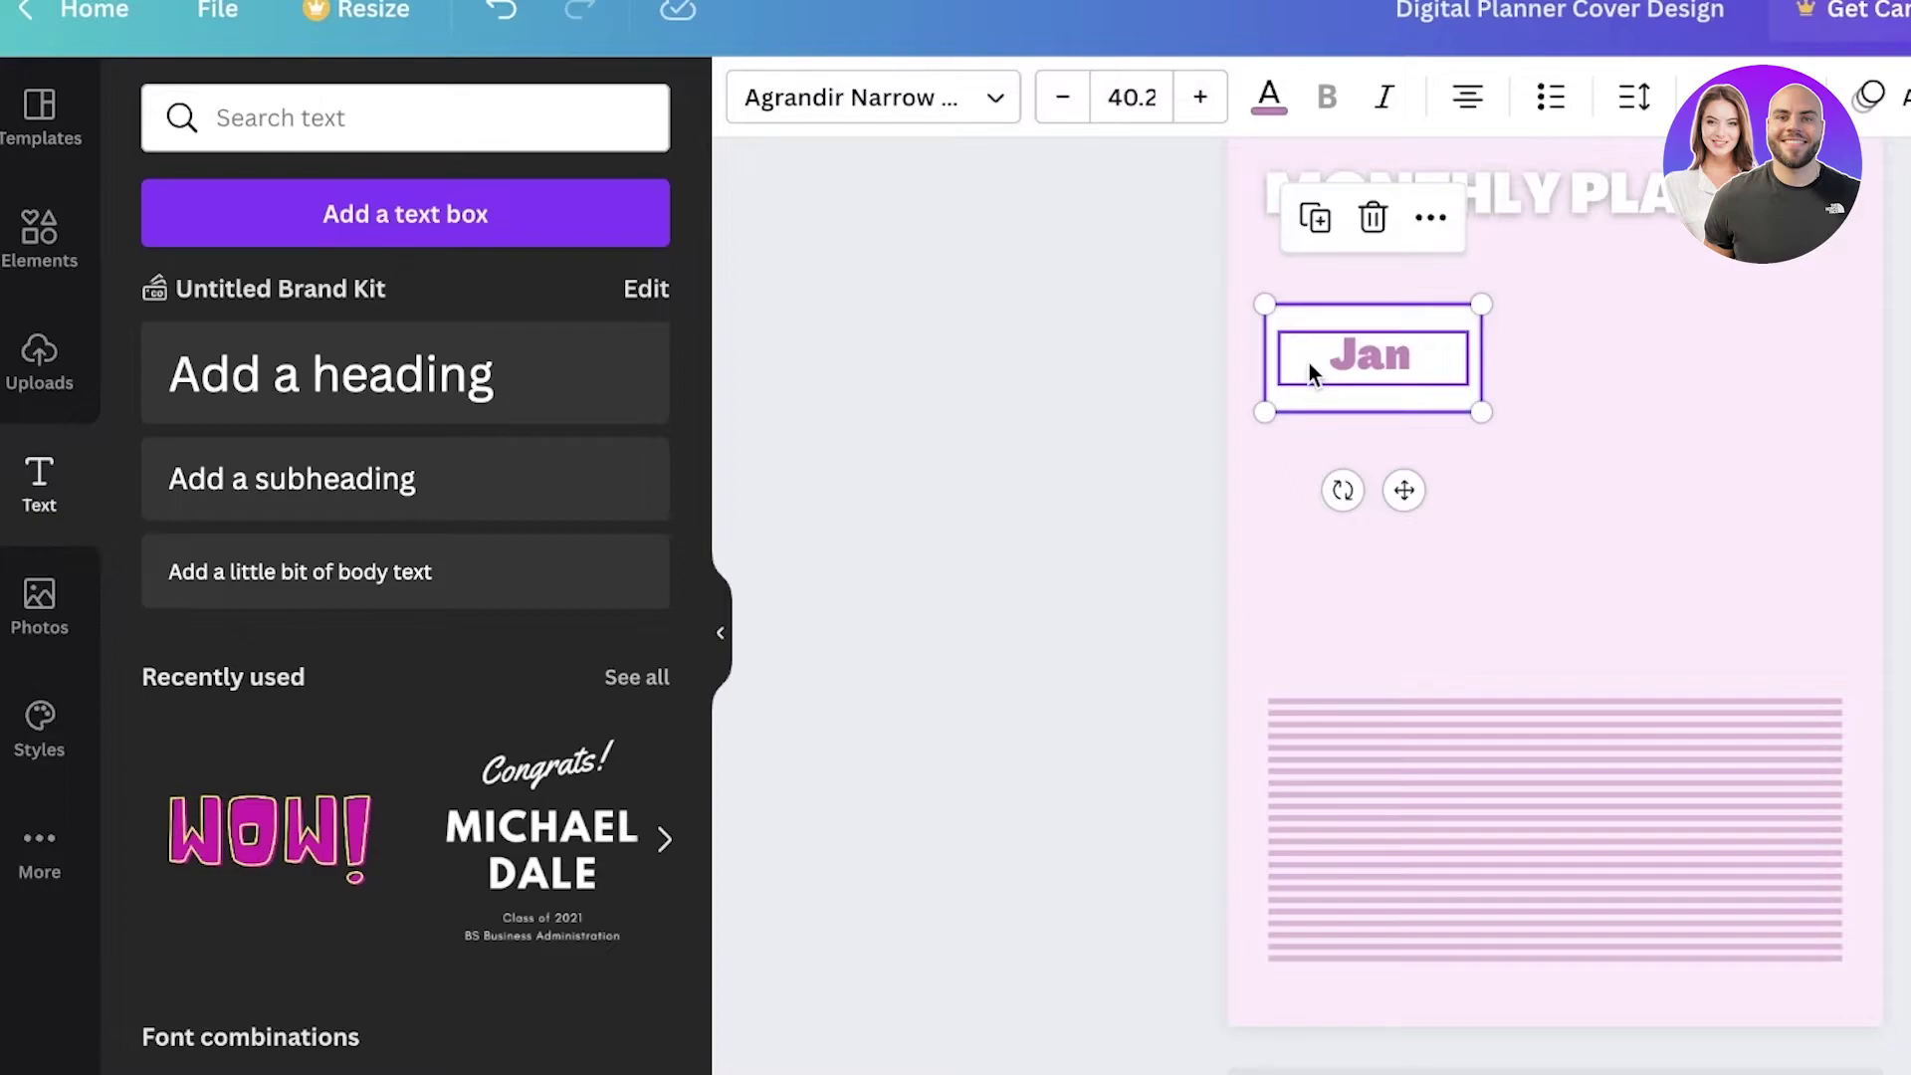
{"action": "left_click_drag", "start_coordinate": [1310, 364], "coordinate": [1686, 371]}
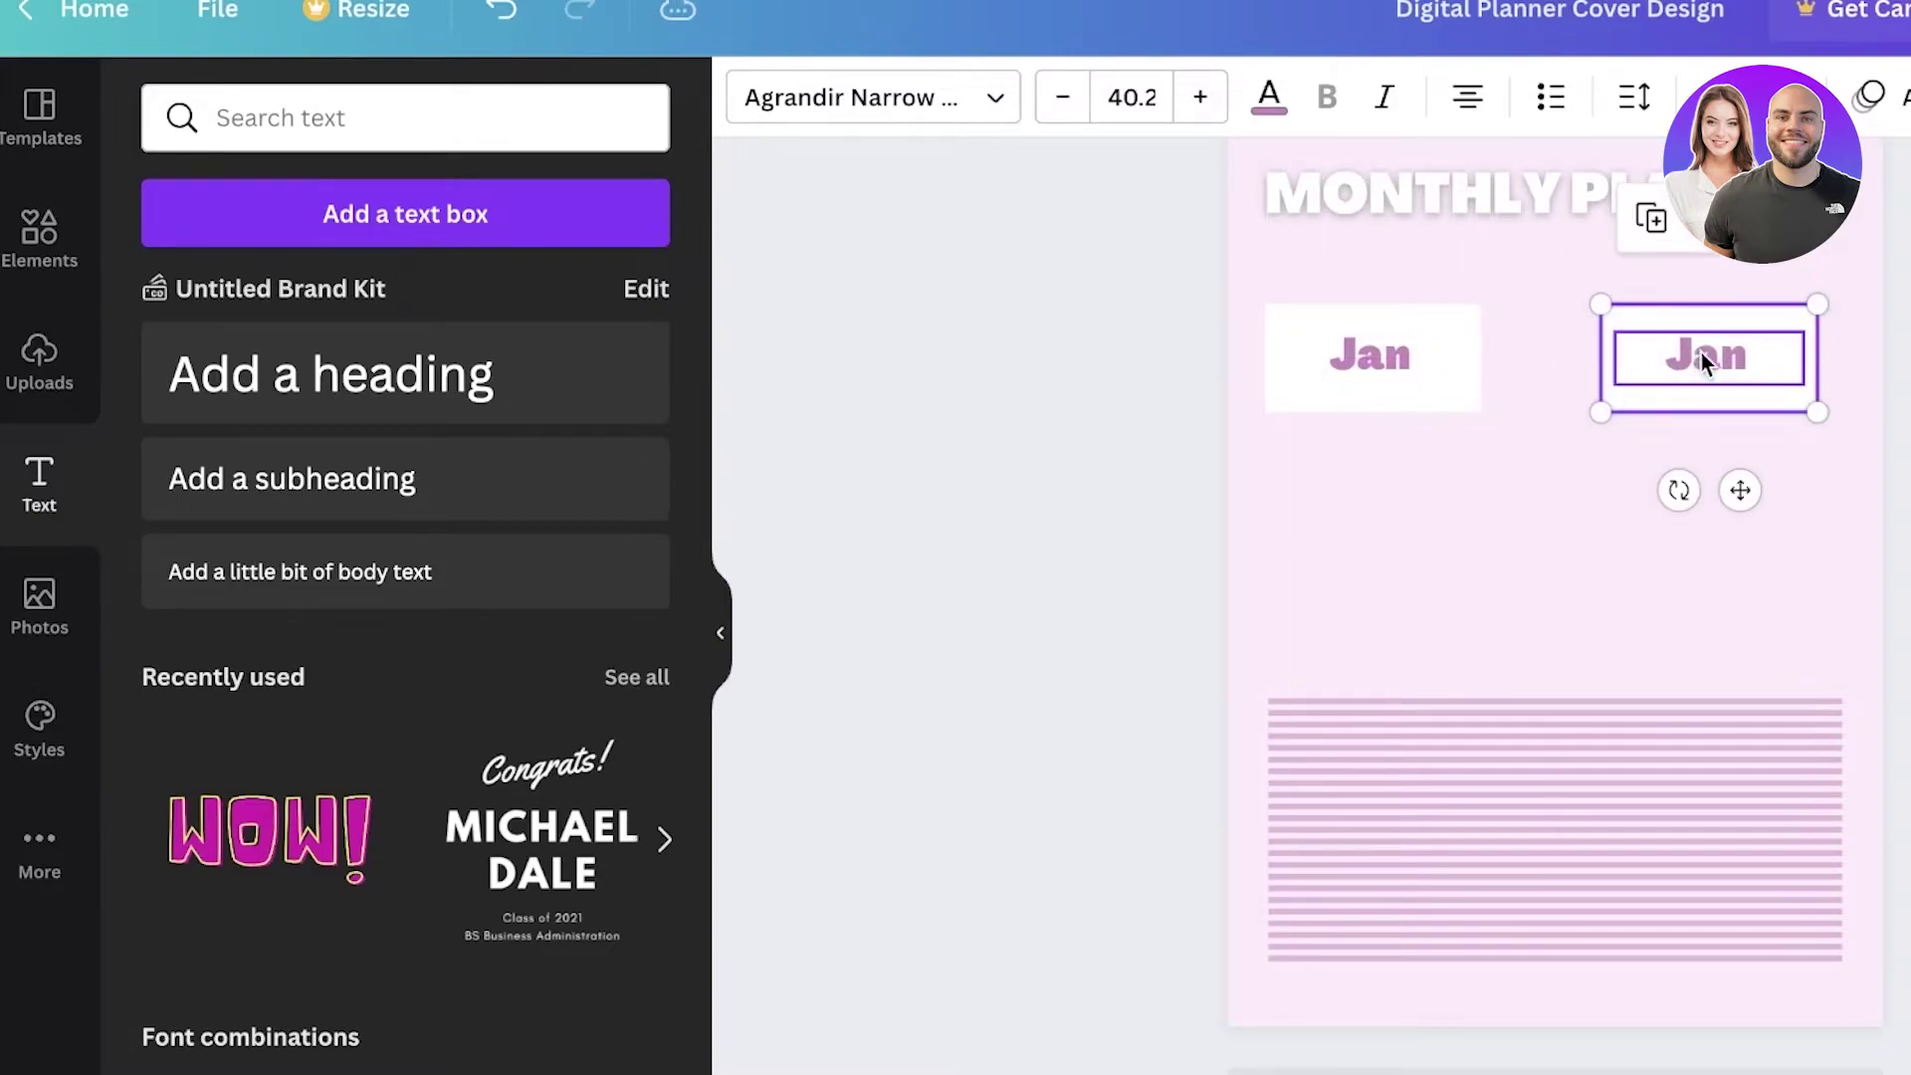
{"action": "double_click", "coordinate": [1742, 359]}
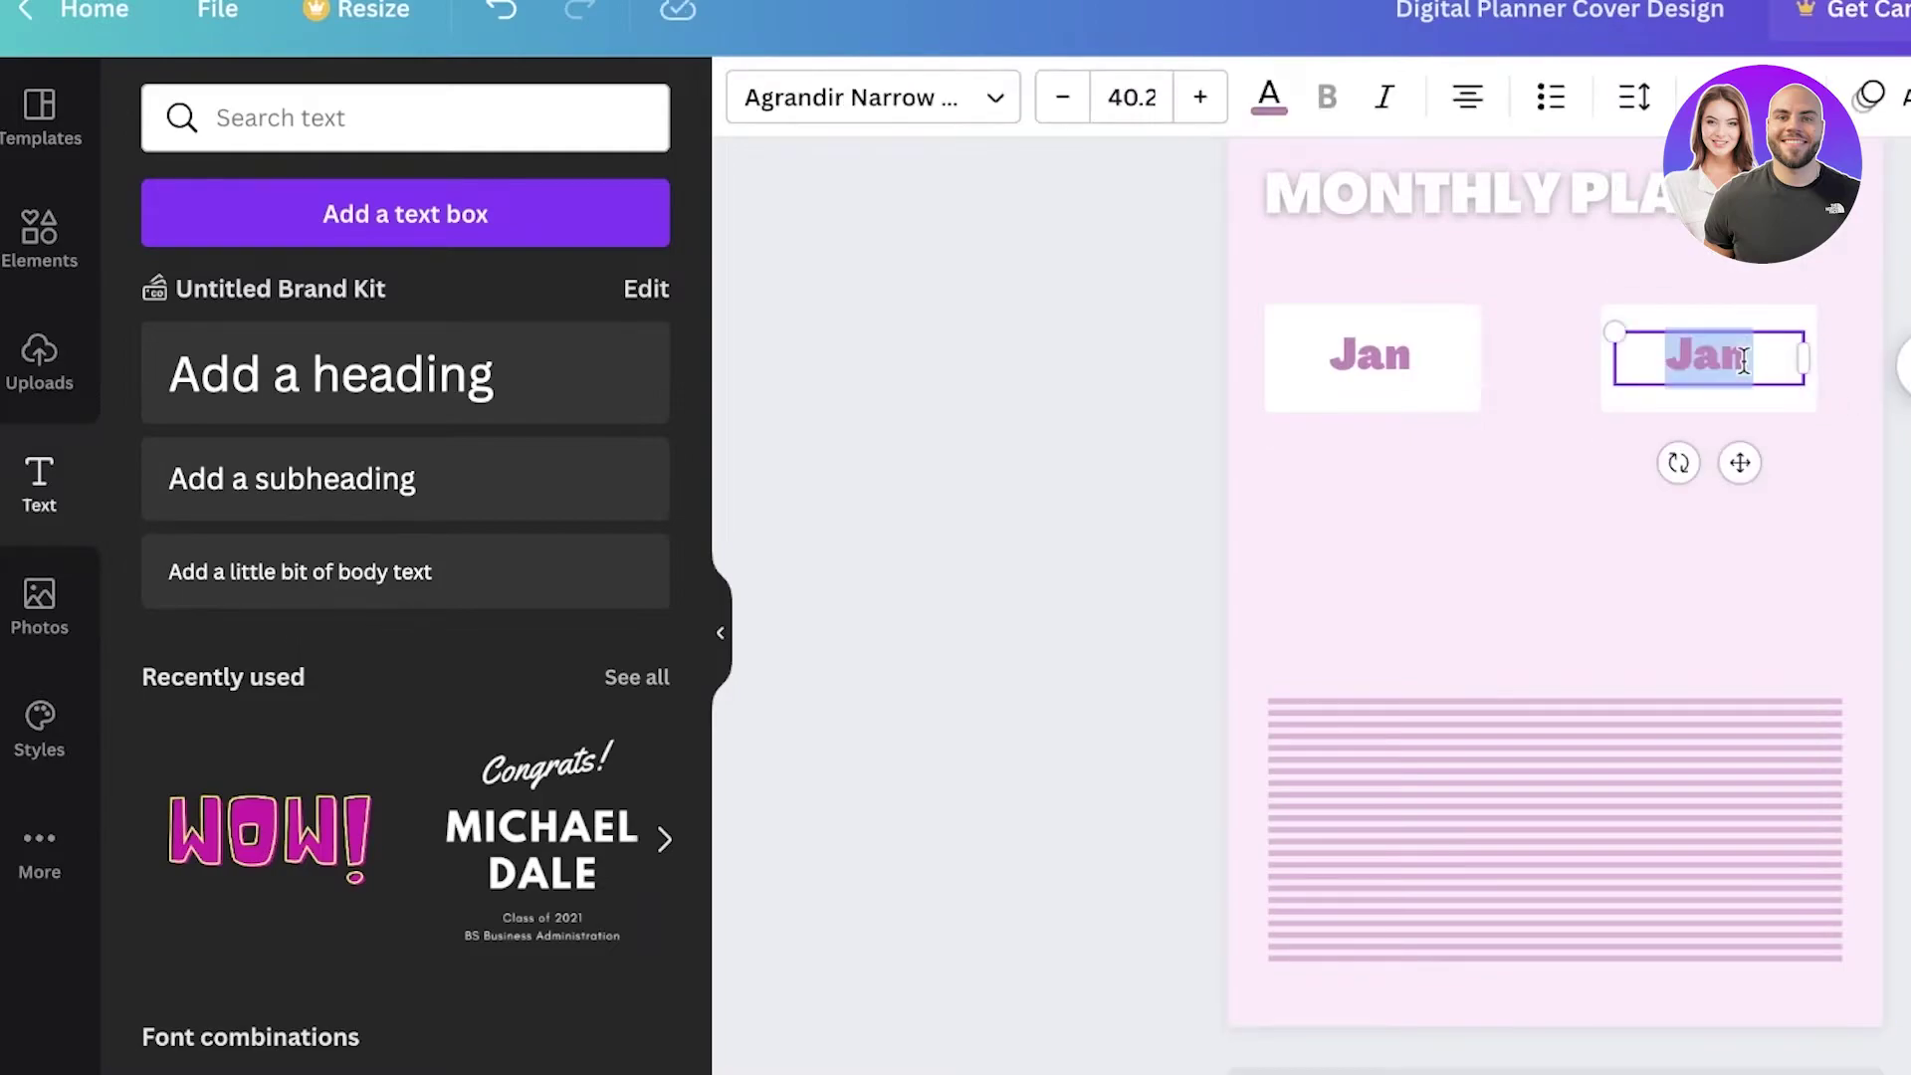
{"action": "type", "text": "Feb"}
{"action": "key", "text": "Escape"}
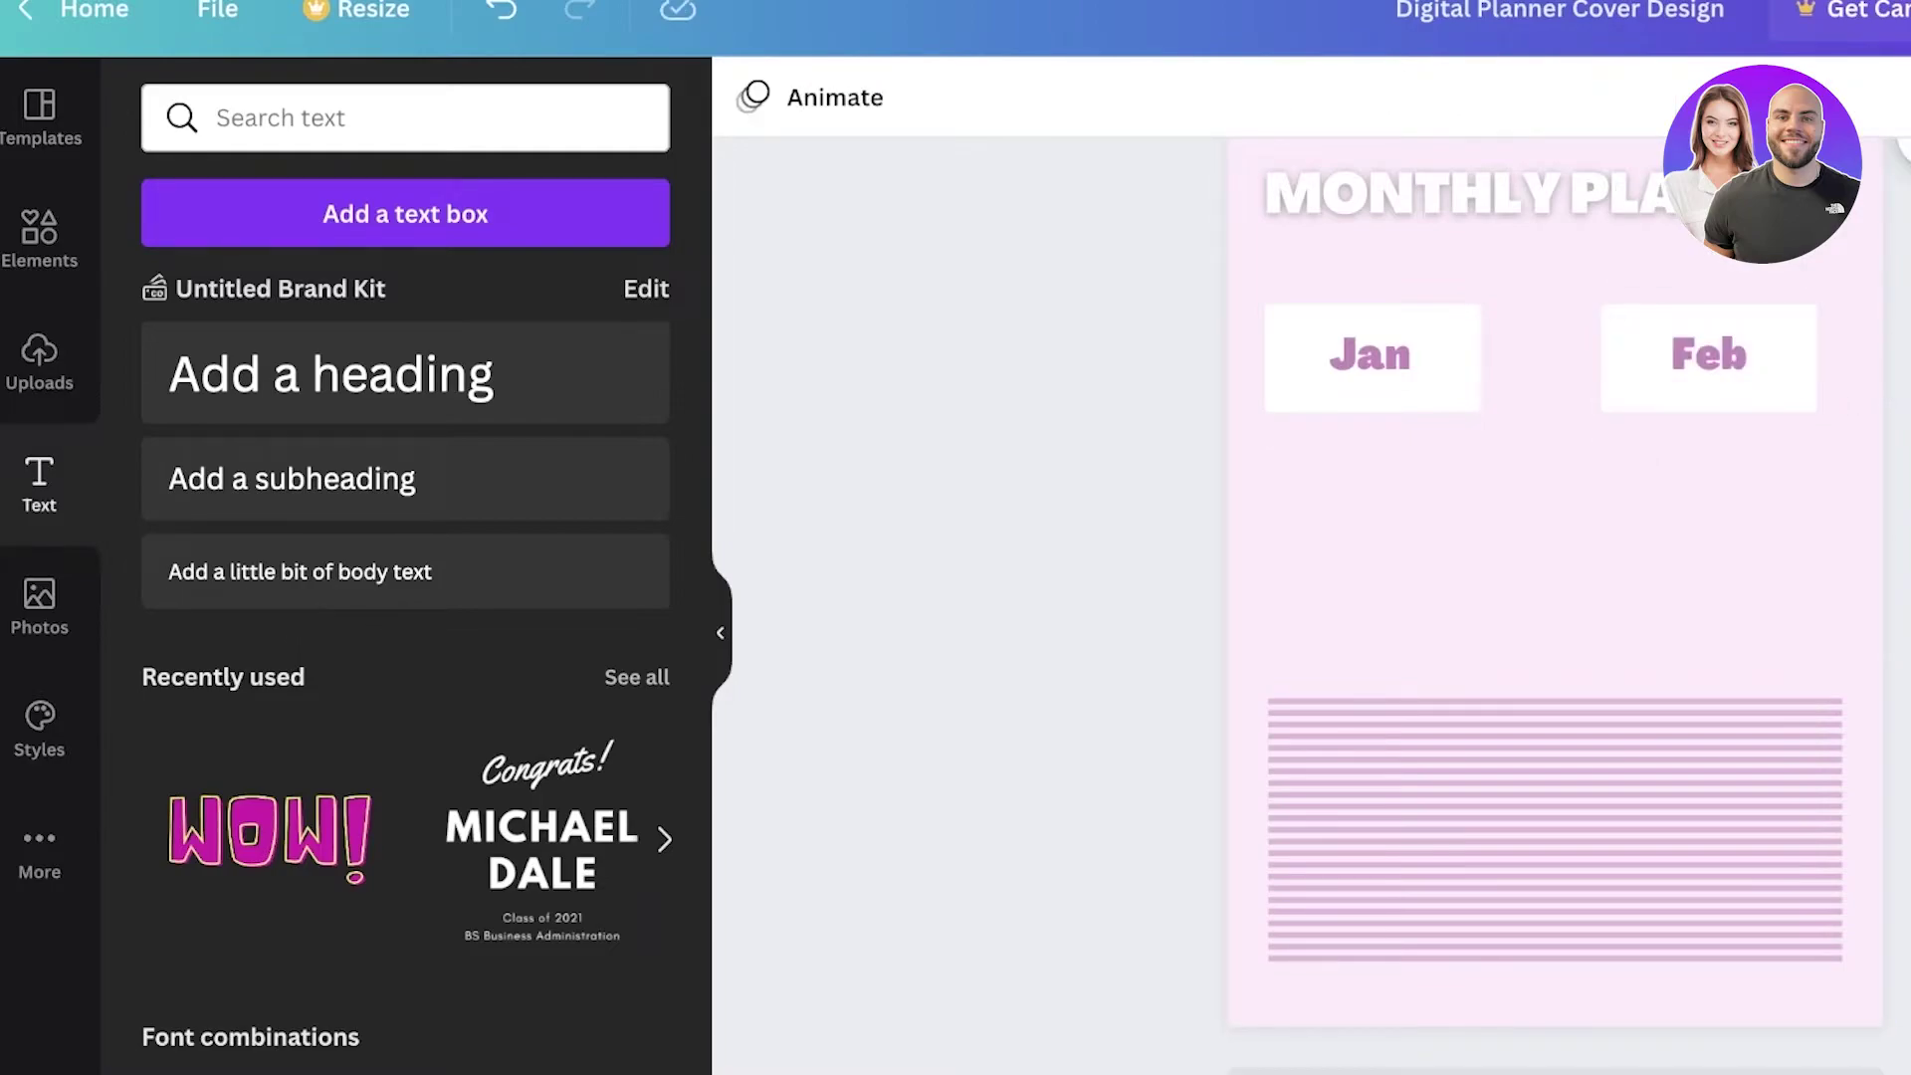
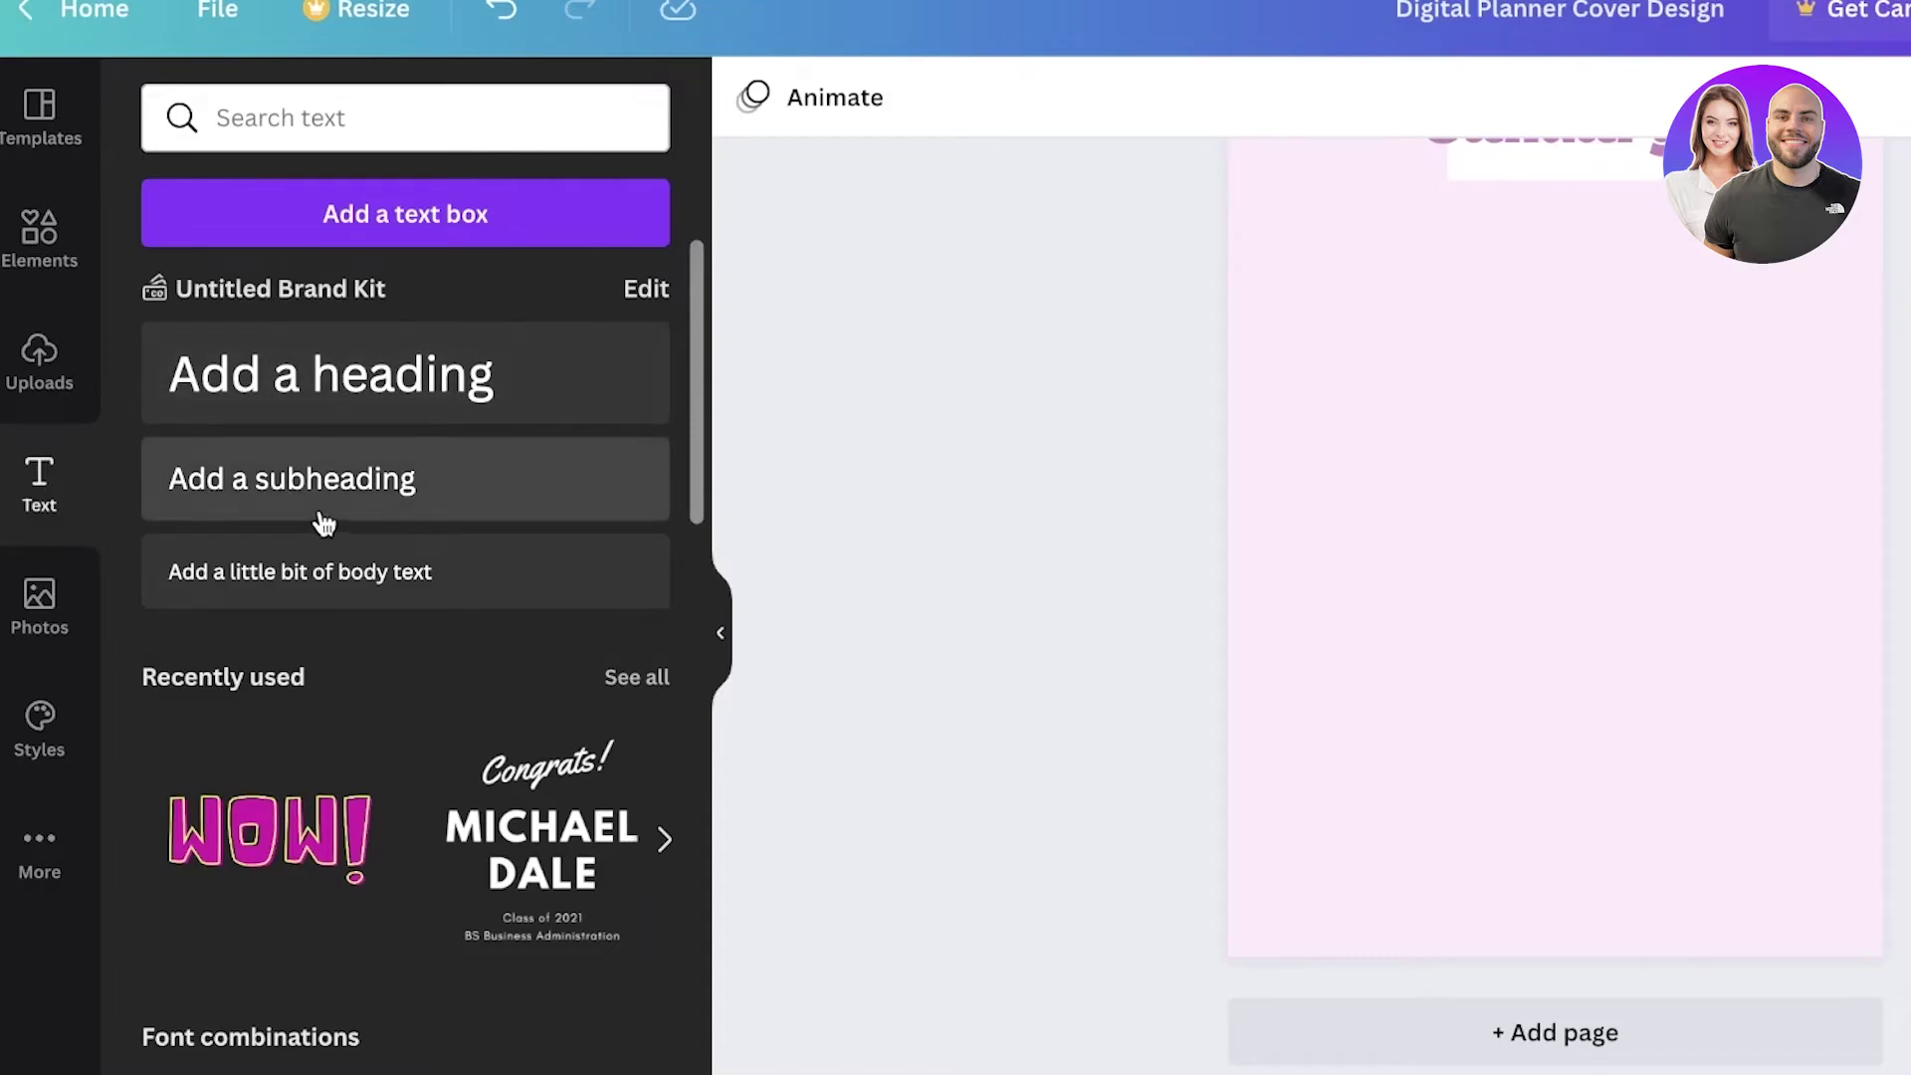
Add the recently used orange striped rectangle to page 2, rotate it upright along the page's right side and make it semi-transparent.
{"action": "left_click", "coordinate": [40, 254]}
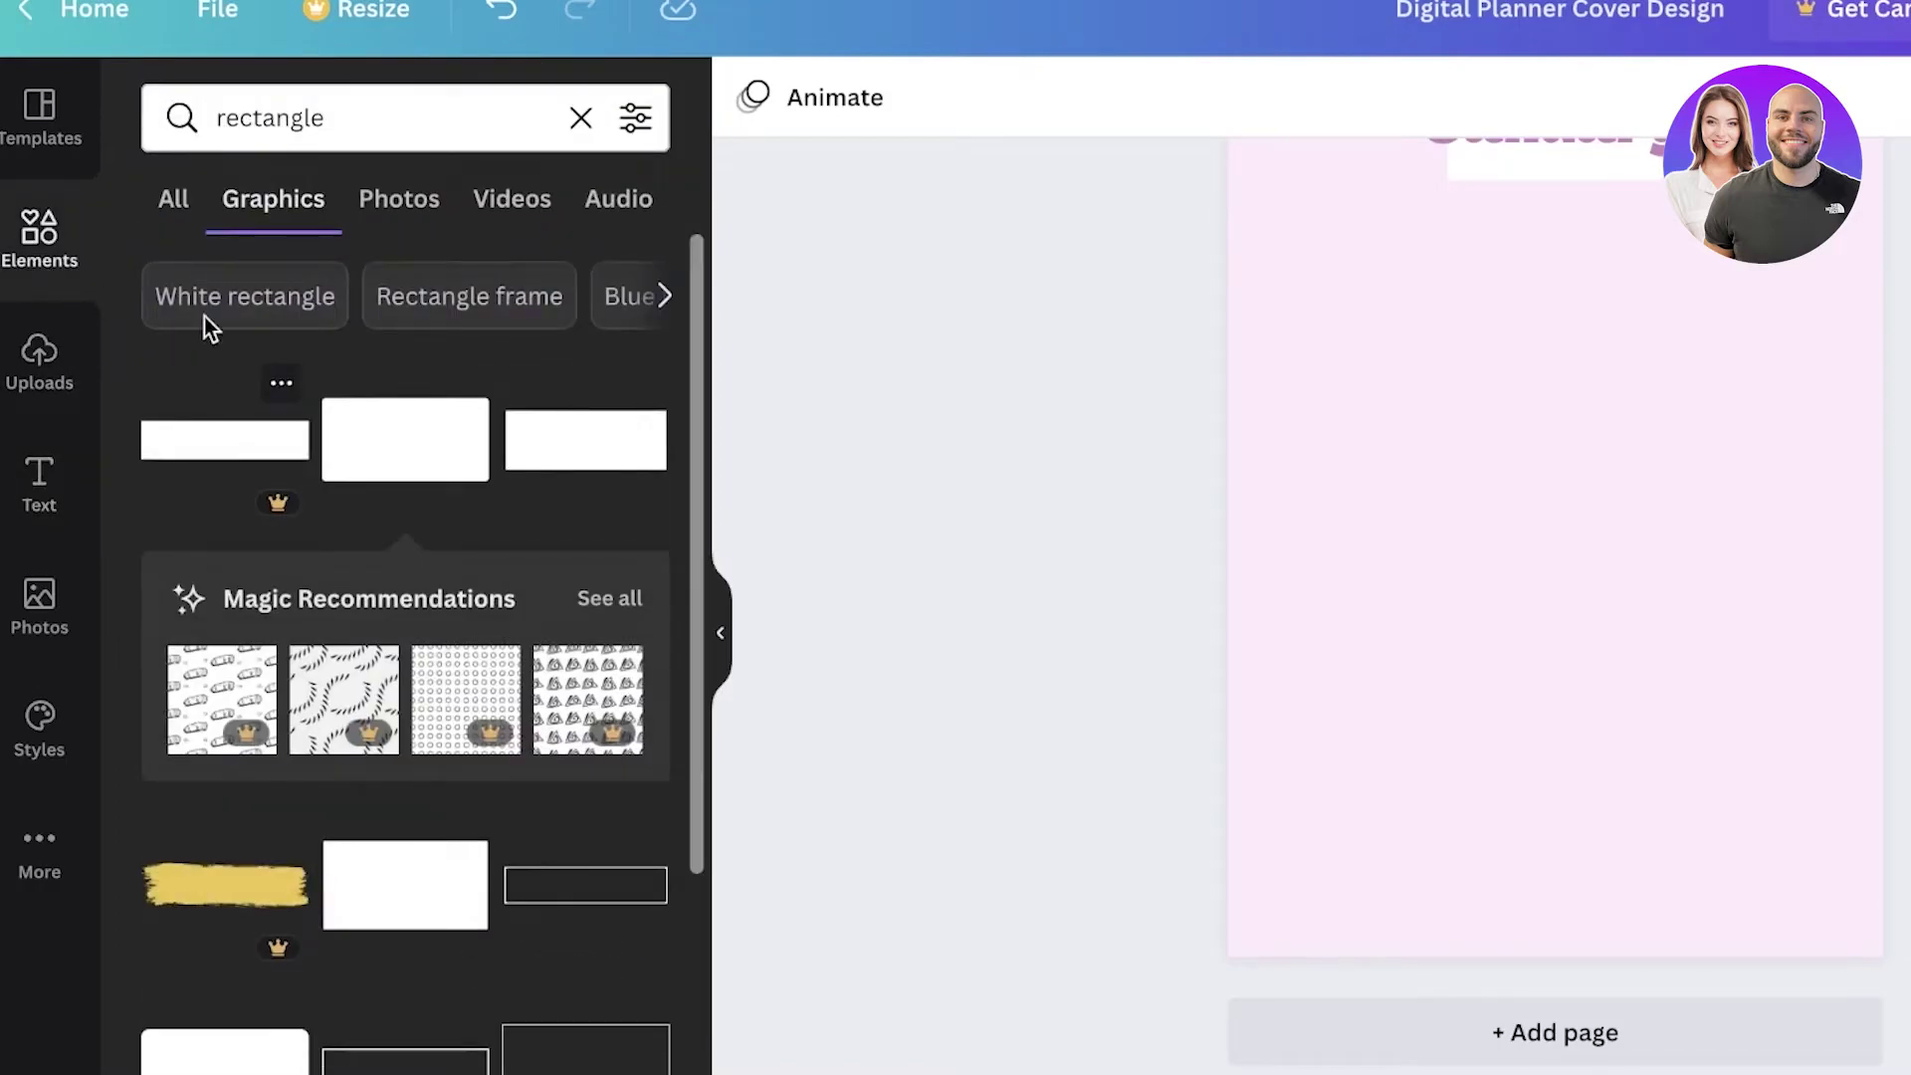
{"action": "double_click", "coordinate": [313, 116]}
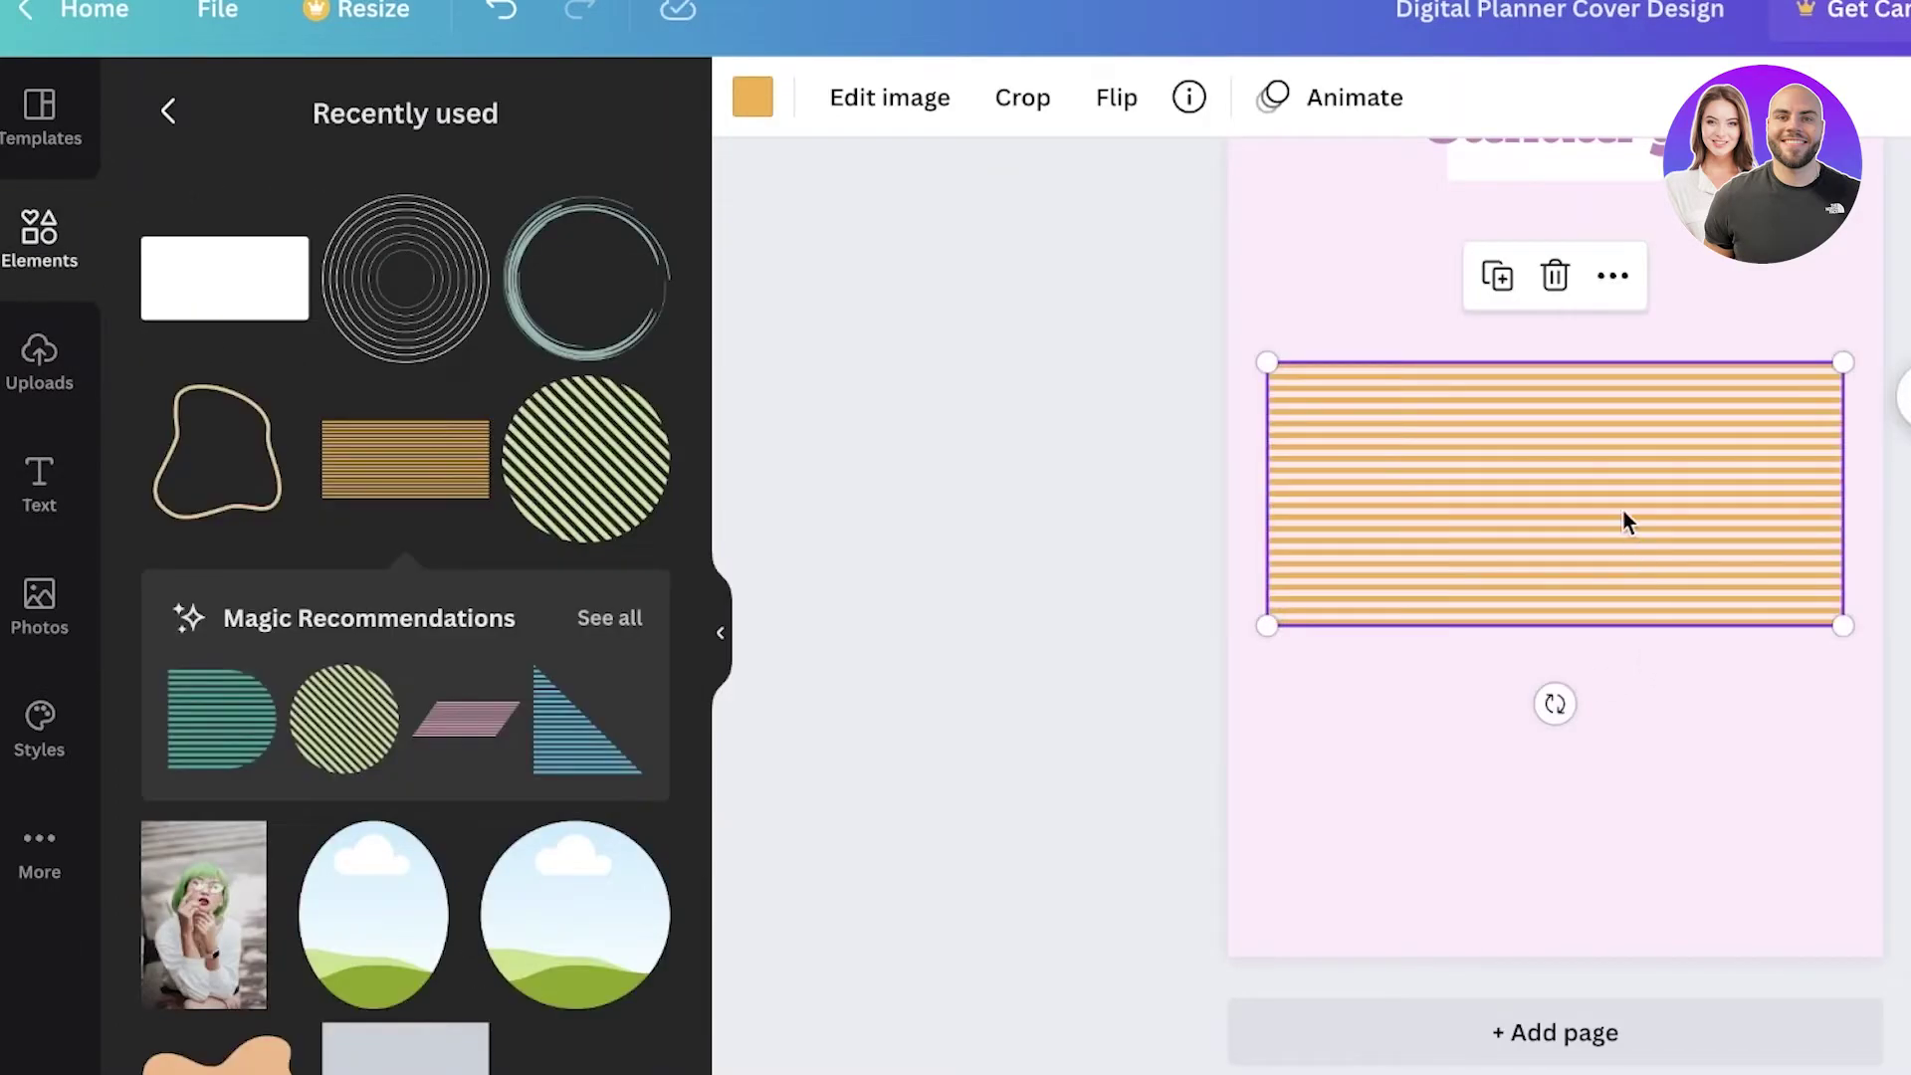
{"action": "left_click_drag", "start_coordinate": [1626, 521], "coordinate": [1613, 461]}
{"action": "left_click_drag", "start_coordinate": [1841, 587], "coordinate": [1854, 595]}
{"action": "left_click_drag", "start_coordinate": [1561, 675], "coordinate": [1830, 468]}
{"action": "left_click_drag", "start_coordinate": [1493, 461], "coordinate": [1662, 629]}
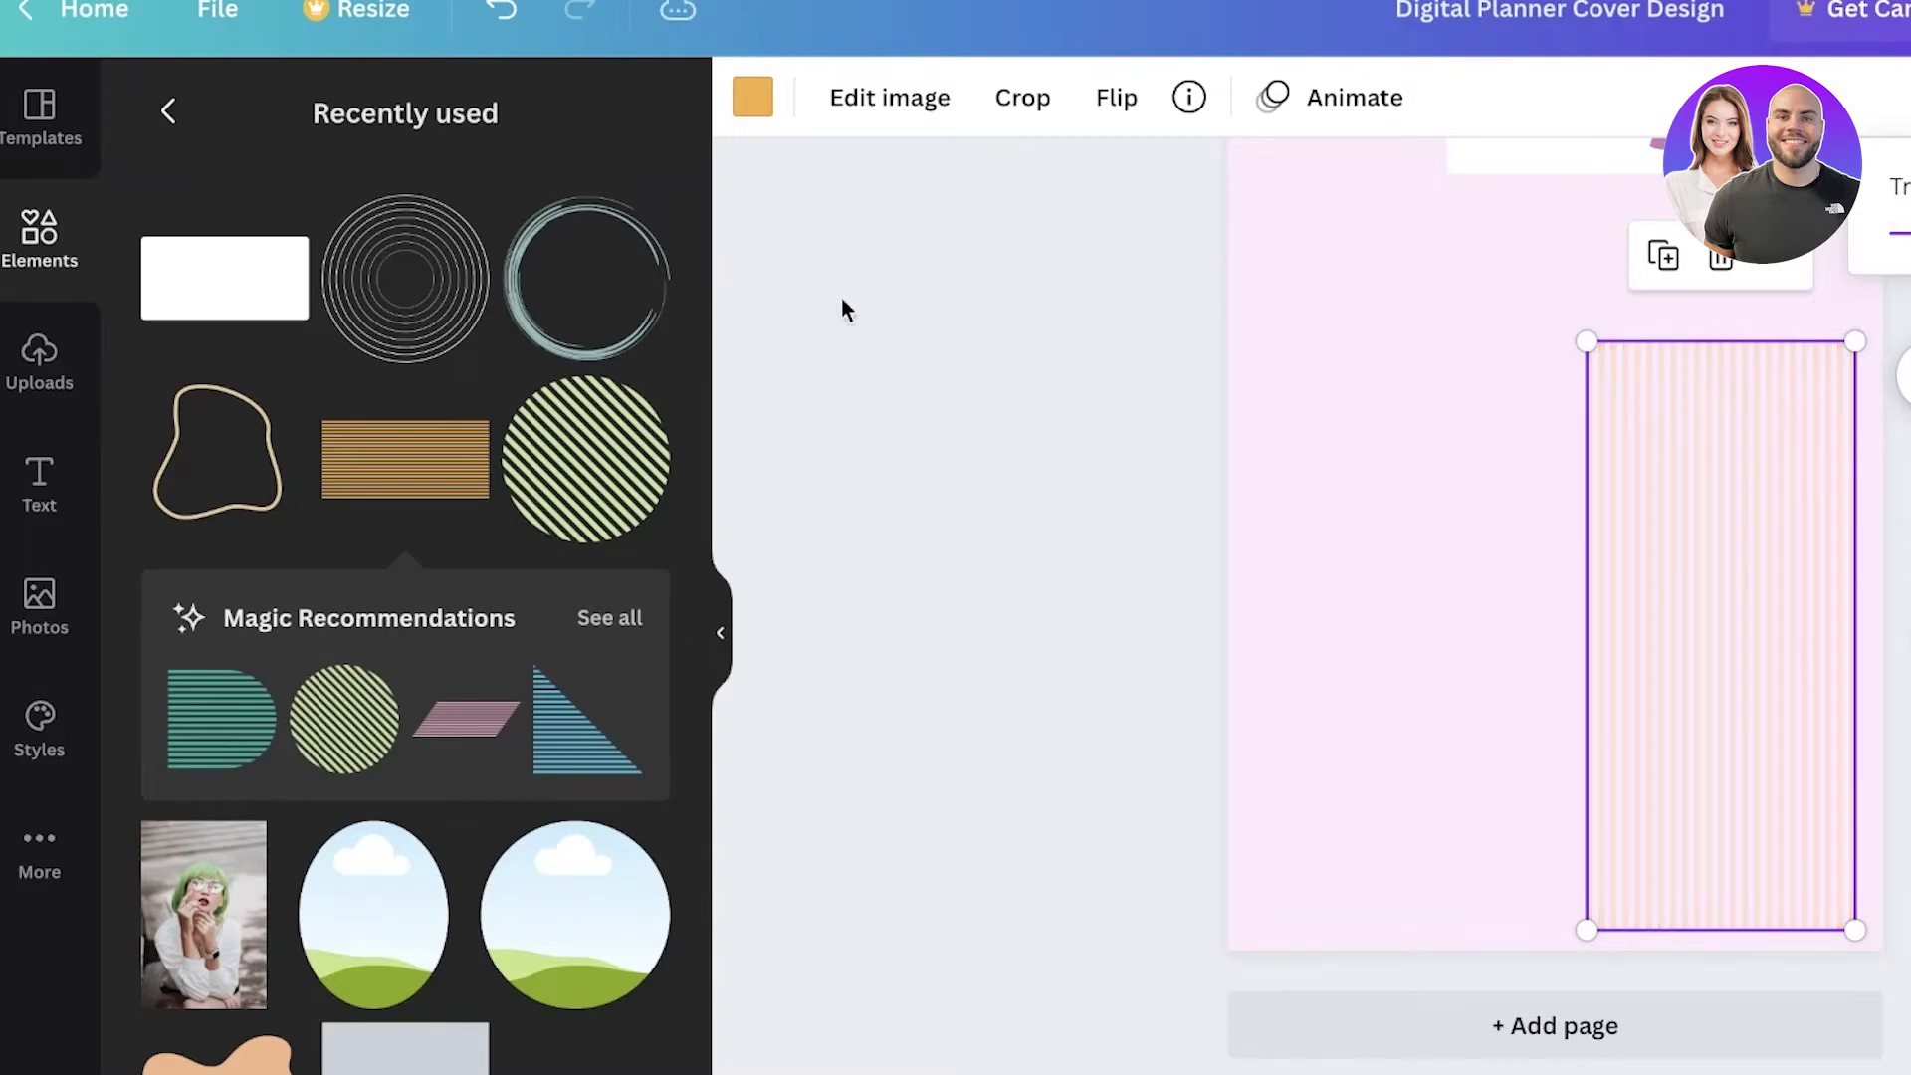
Recolour the upright stripes on page 2 with the document's mauve.
{"action": "left_click", "coordinate": [753, 97]}
{"action": "left_click", "coordinate": [269, 277]}
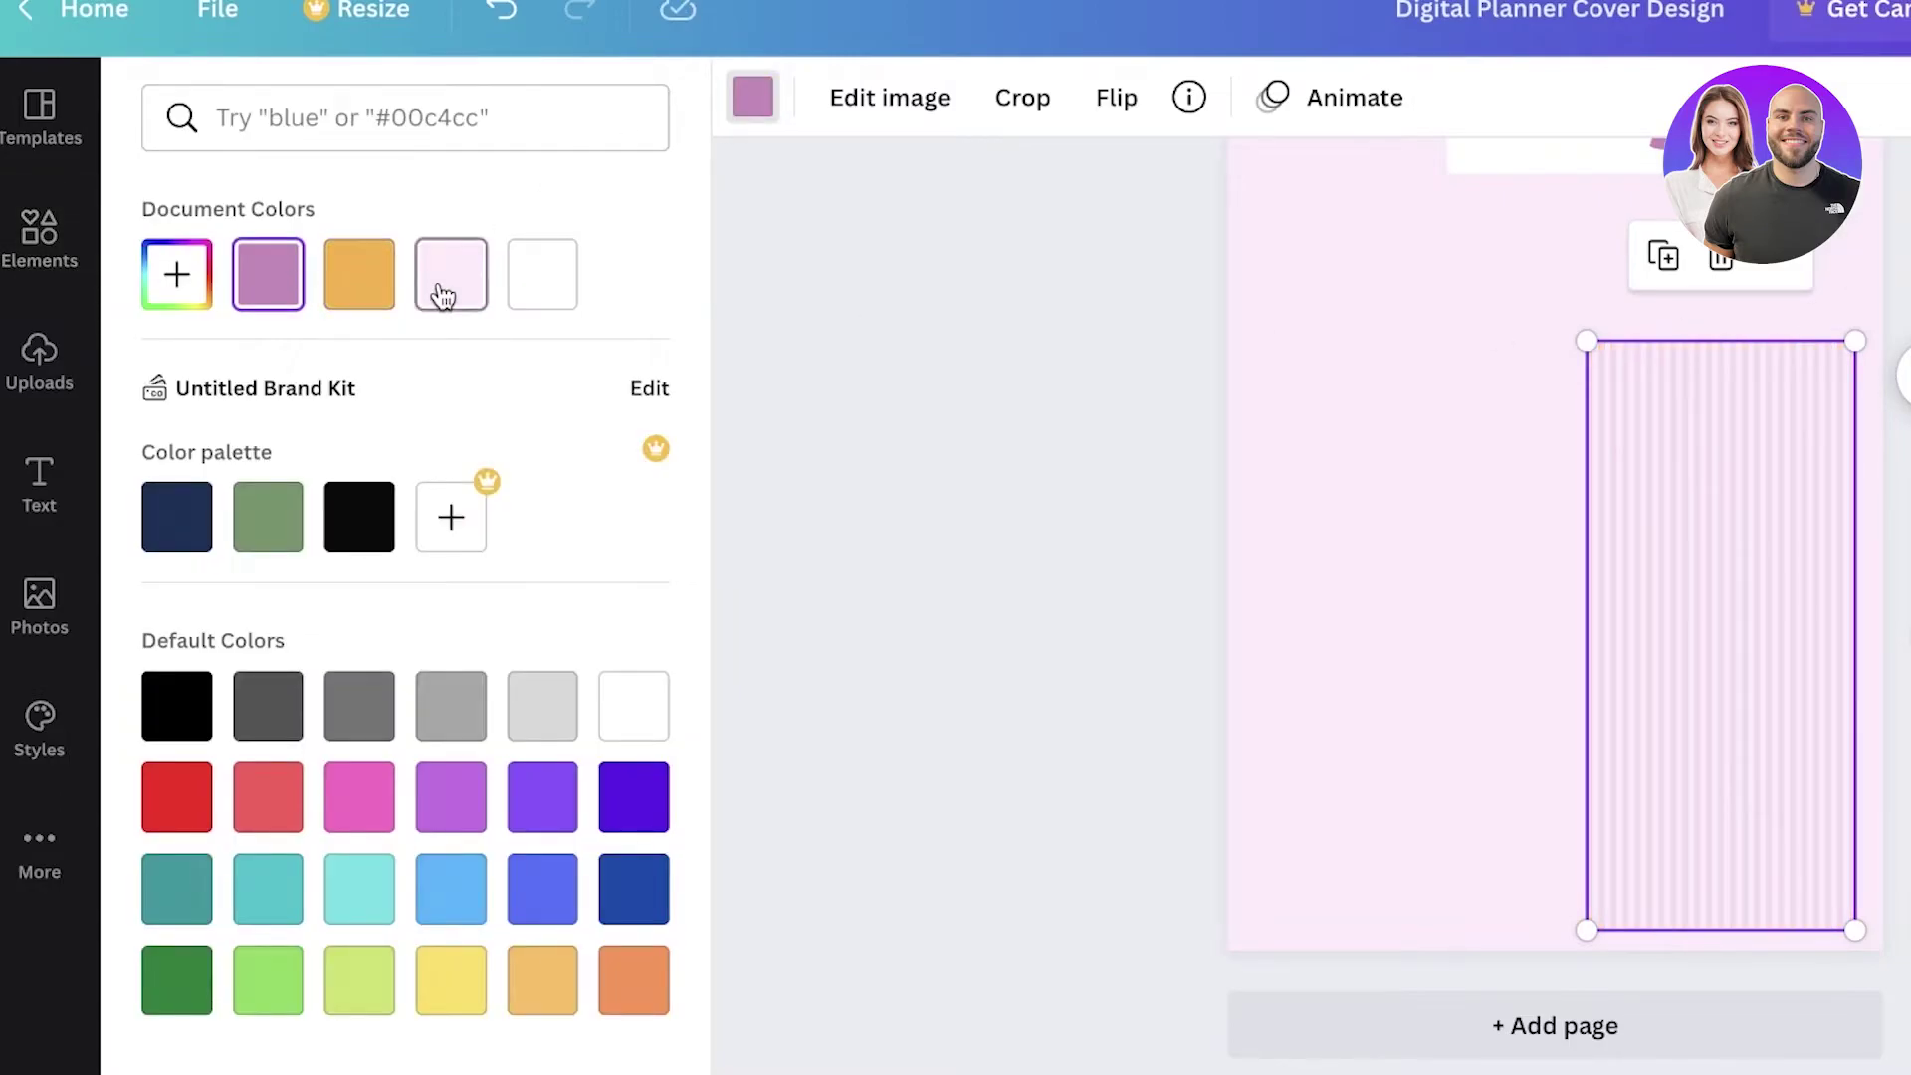
{"action": "key", "text": "Escape"}
{"action": "left_click", "coordinate": [844, 373]}
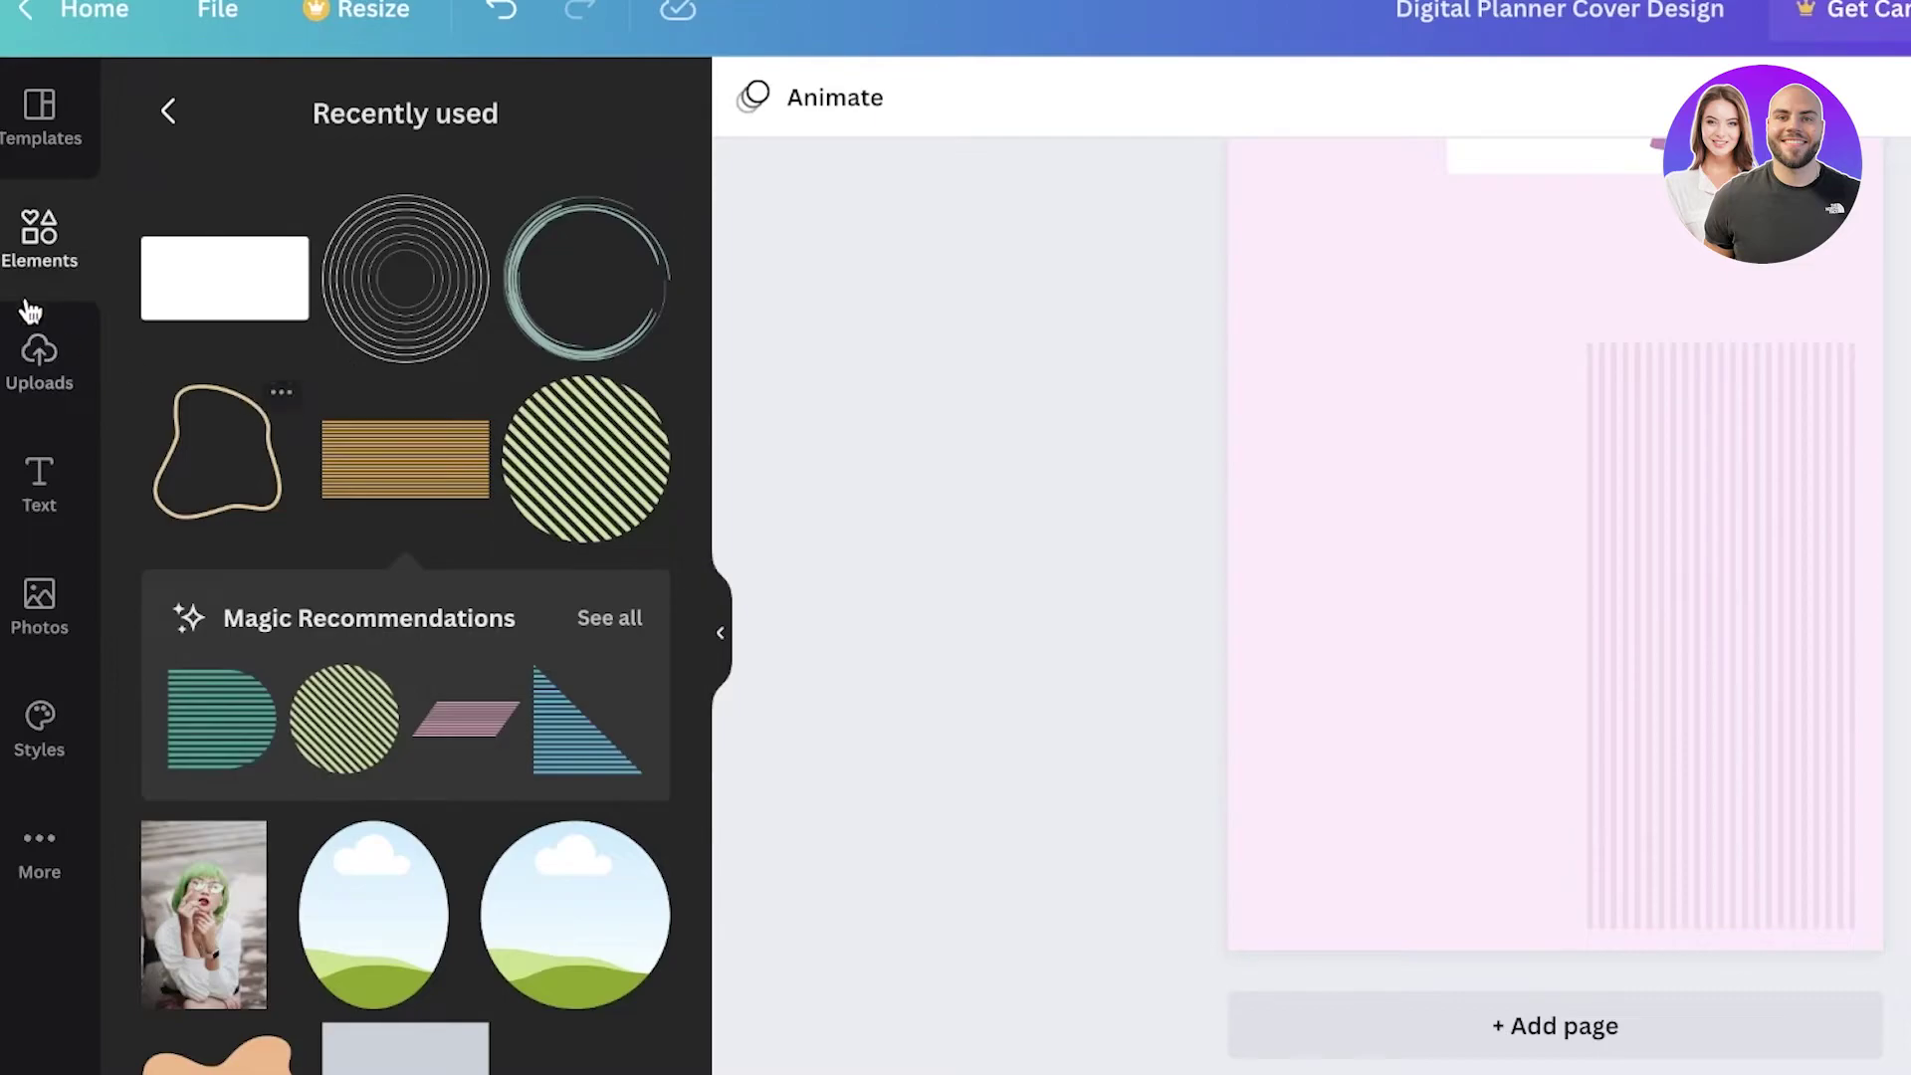
Add a heading reading "Goals for the Month" to page 2 and shrink it to about size 25.5.
{"action": "left_click", "coordinate": [39, 463]}
{"action": "left_click", "coordinate": [252, 368]}
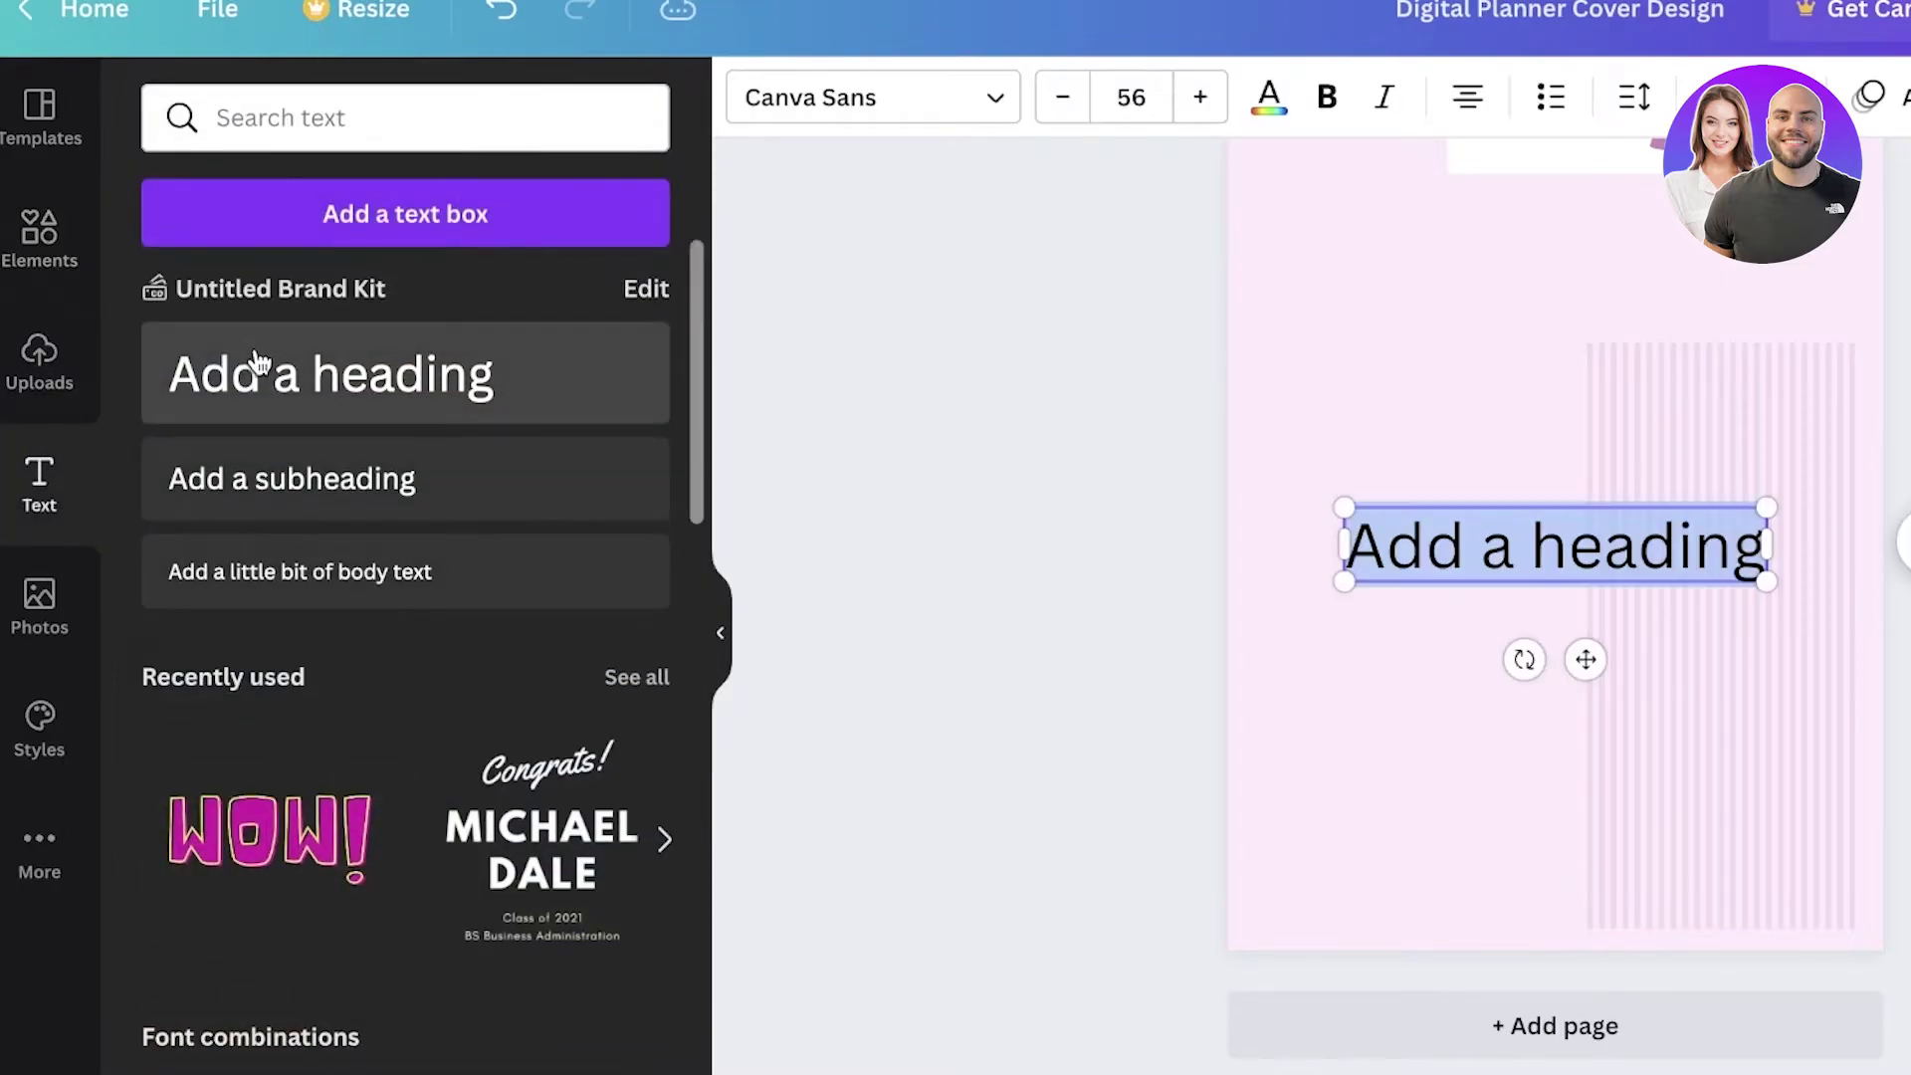
{"action": "type", "text": "Goals for the Month"}
{"action": "left_click_drag", "start_coordinate": [1848, 573], "coordinate": [1533, 543]}
{"action": "double_click", "coordinate": [1401, 535]}
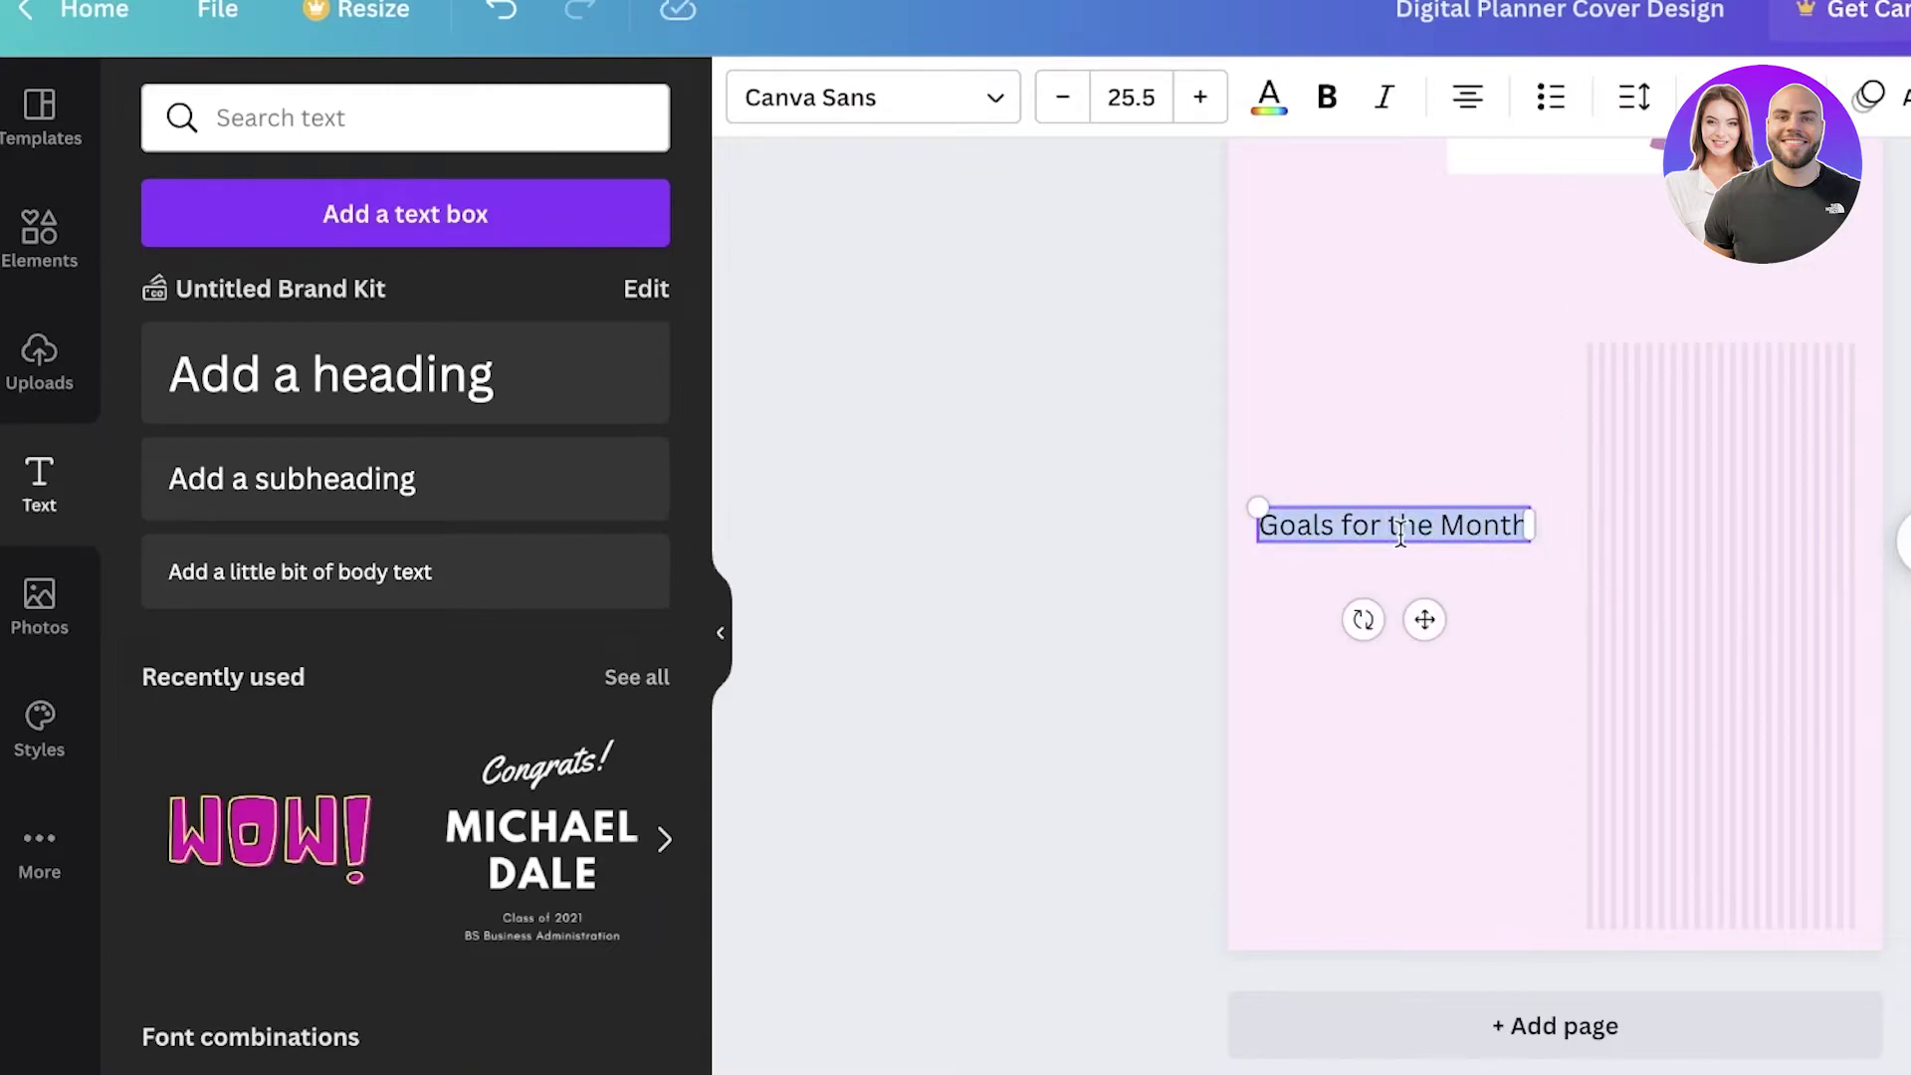
Set the "Goals for the Month" heading in mauve Agrandir Narrow Black and place it over the upper end of the upright stripes.
{"action": "left_click", "coordinate": [873, 97]}
{"action": "left_click", "coordinate": [438, 213]}
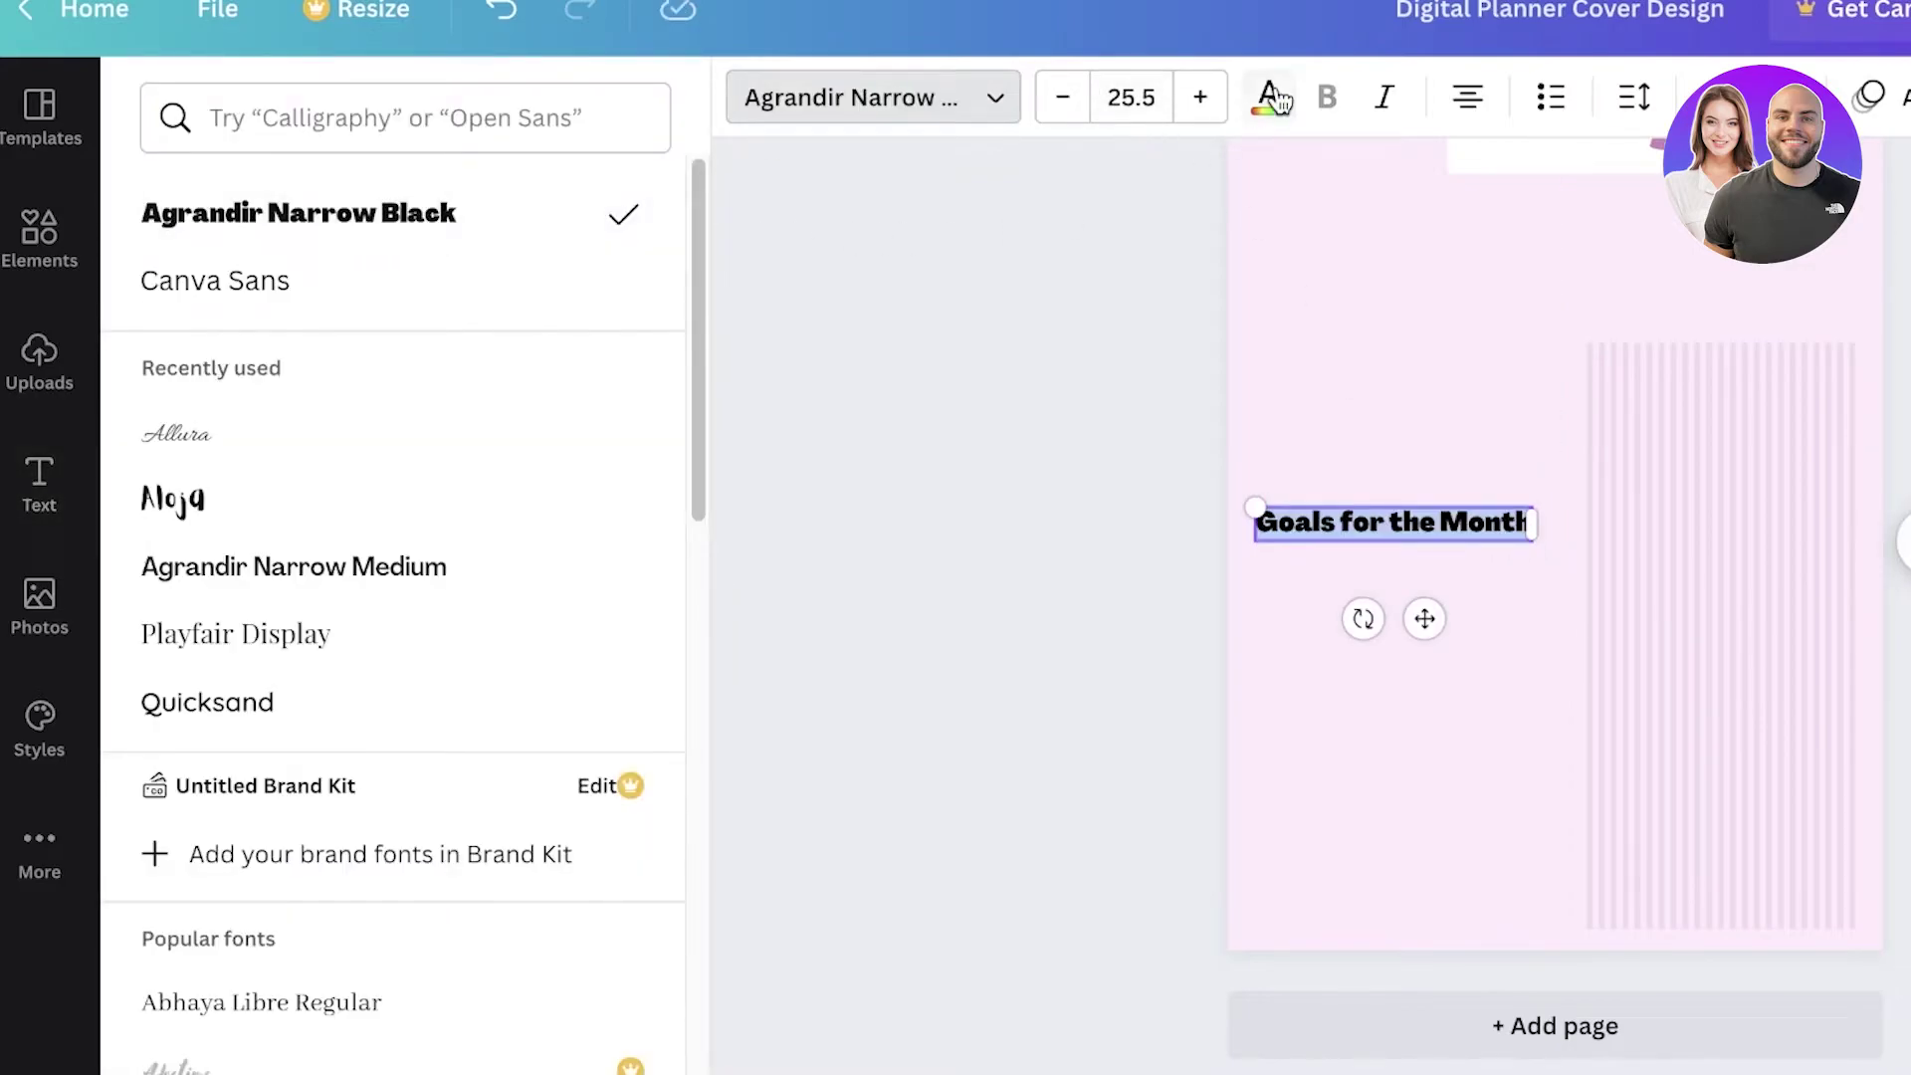
{"action": "left_click", "coordinate": [1269, 95]}
{"action": "left_click", "coordinate": [458, 277]}
{"action": "left_click", "coordinate": [376, 279]}
{"action": "left_click", "coordinate": [1425, 618]}
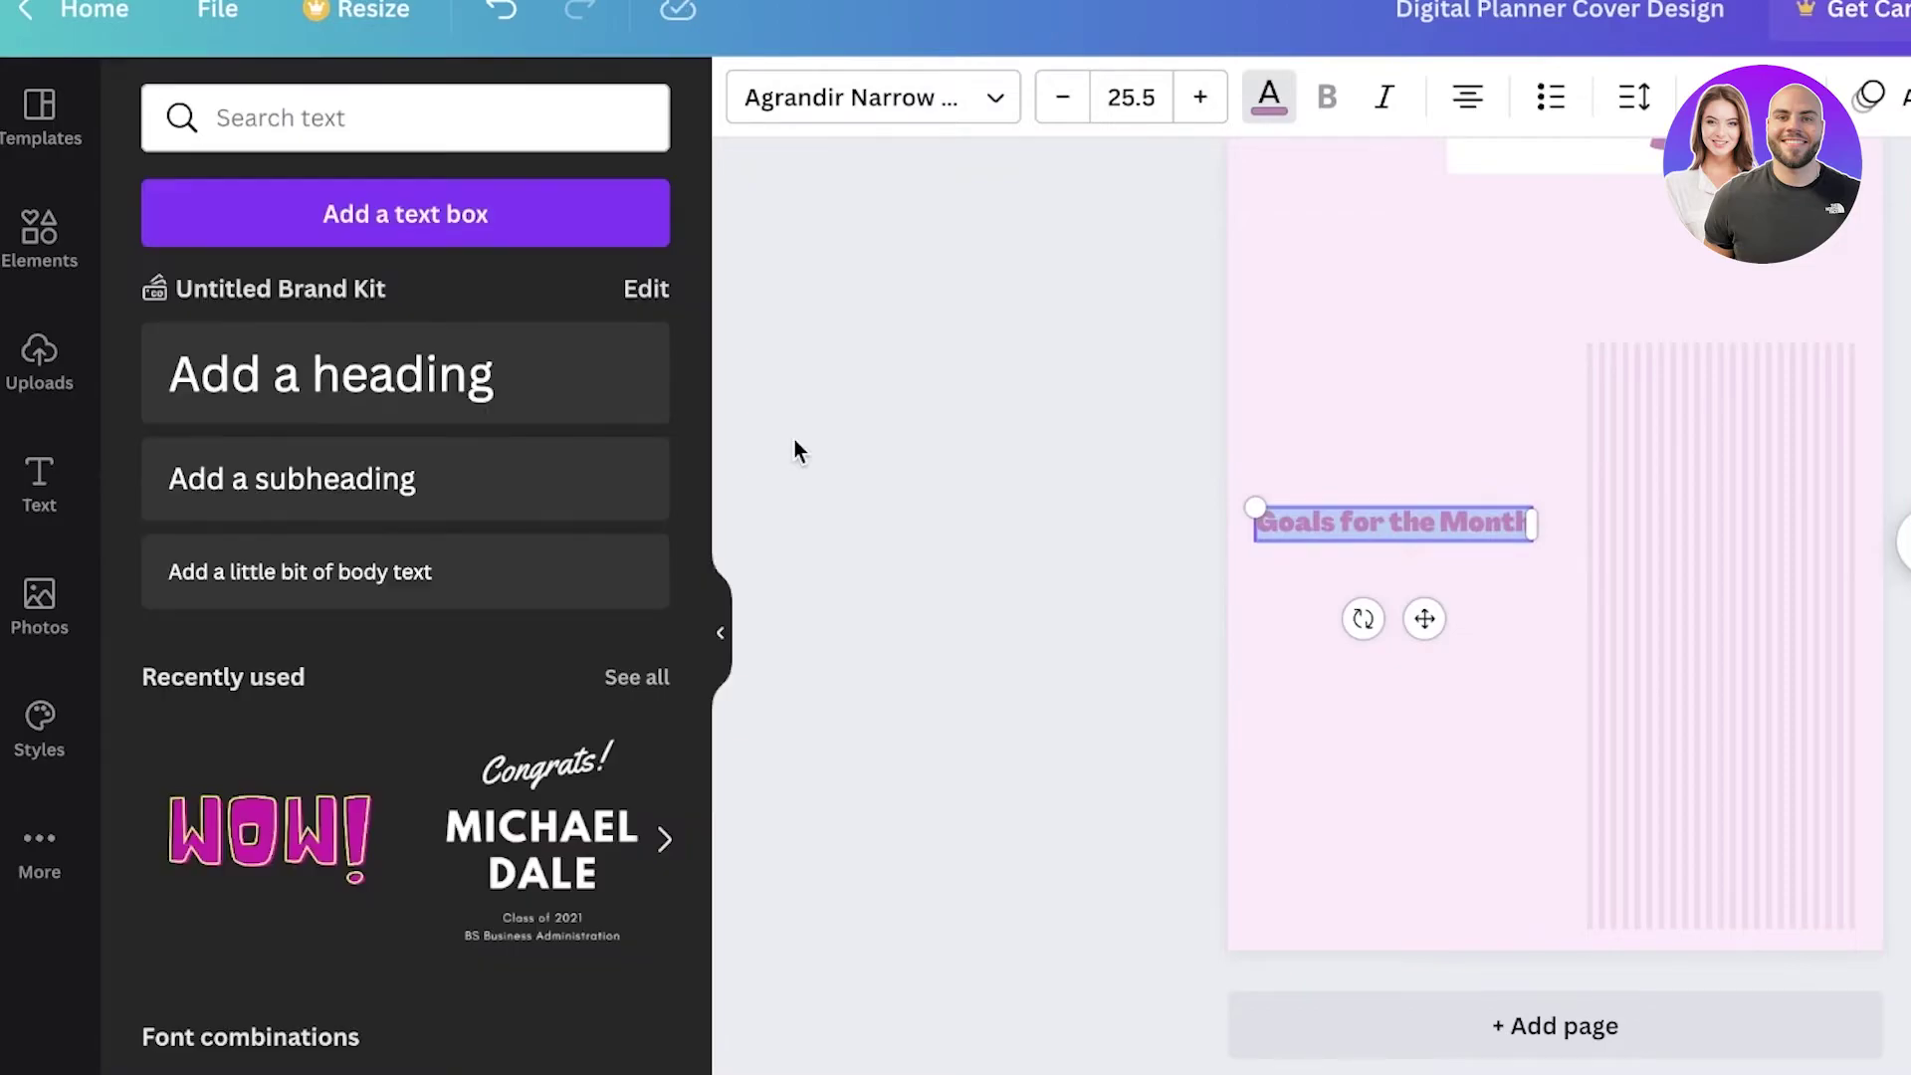
{"action": "left_click_drag", "start_coordinate": [1429, 631], "coordinate": [1753, 473]}
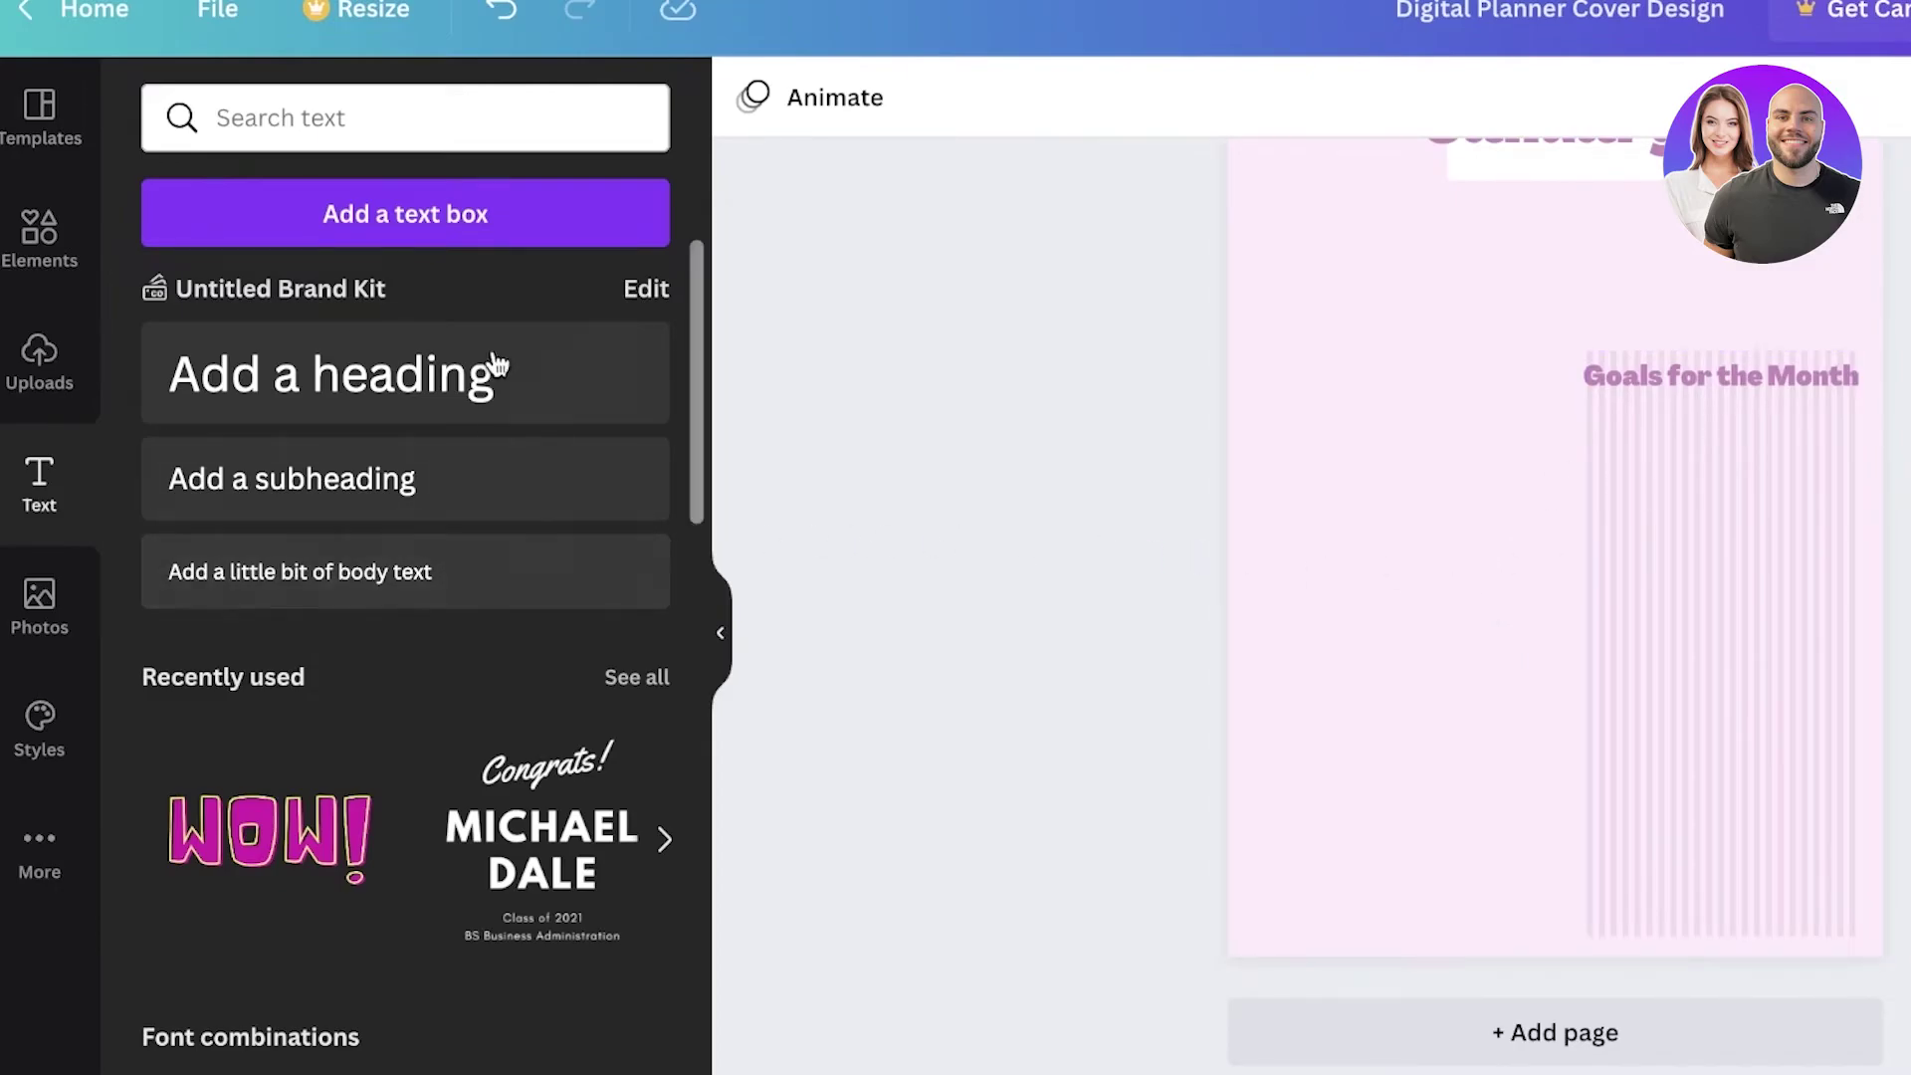
Browse the full set of recommended graphics related to the striped rectangle.
{"action": "left_click", "coordinate": [38, 254]}
{"action": "scroll", "coordinate": [336, 464], "scroll_direction": "down", "scroll_amount": 3}
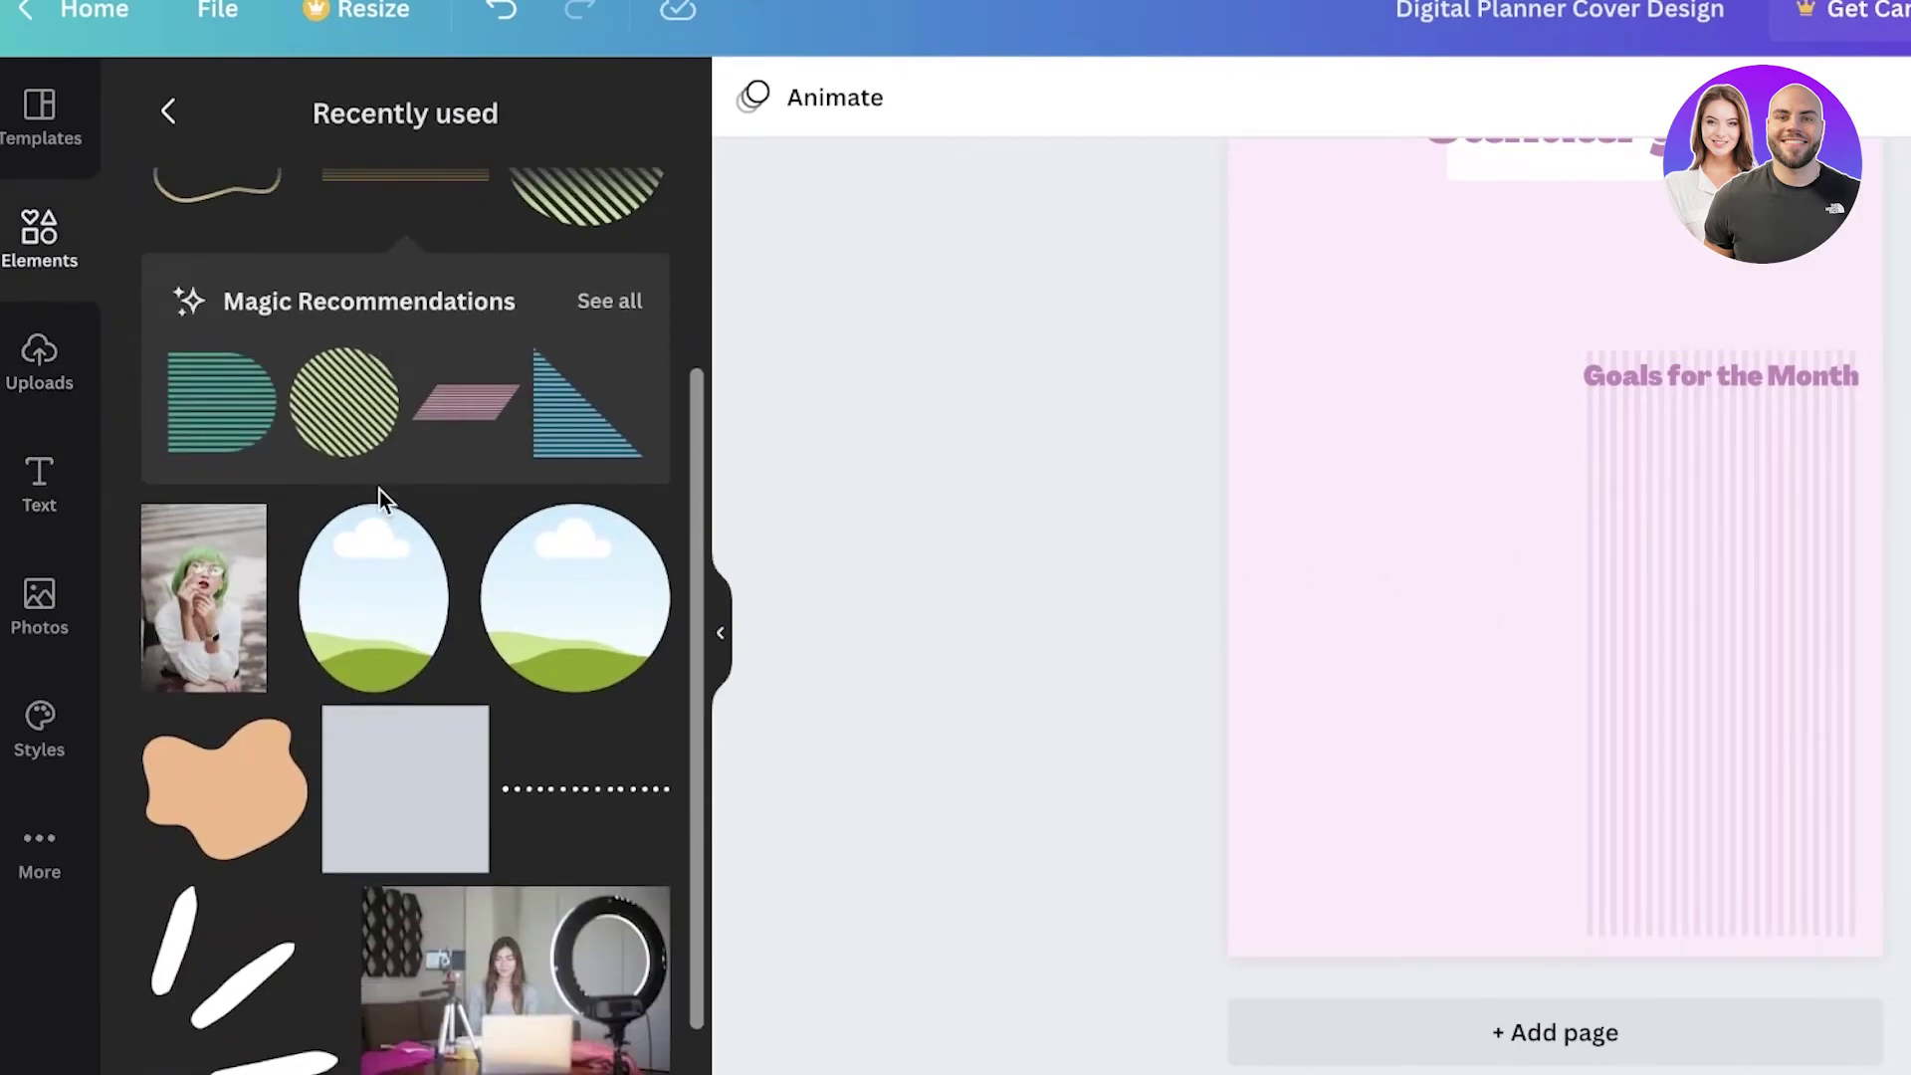
{"action": "left_click", "coordinate": [608, 301]}
{"action": "scroll", "coordinate": [547, 410], "scroll_direction": "down", "scroll_amount": 10}
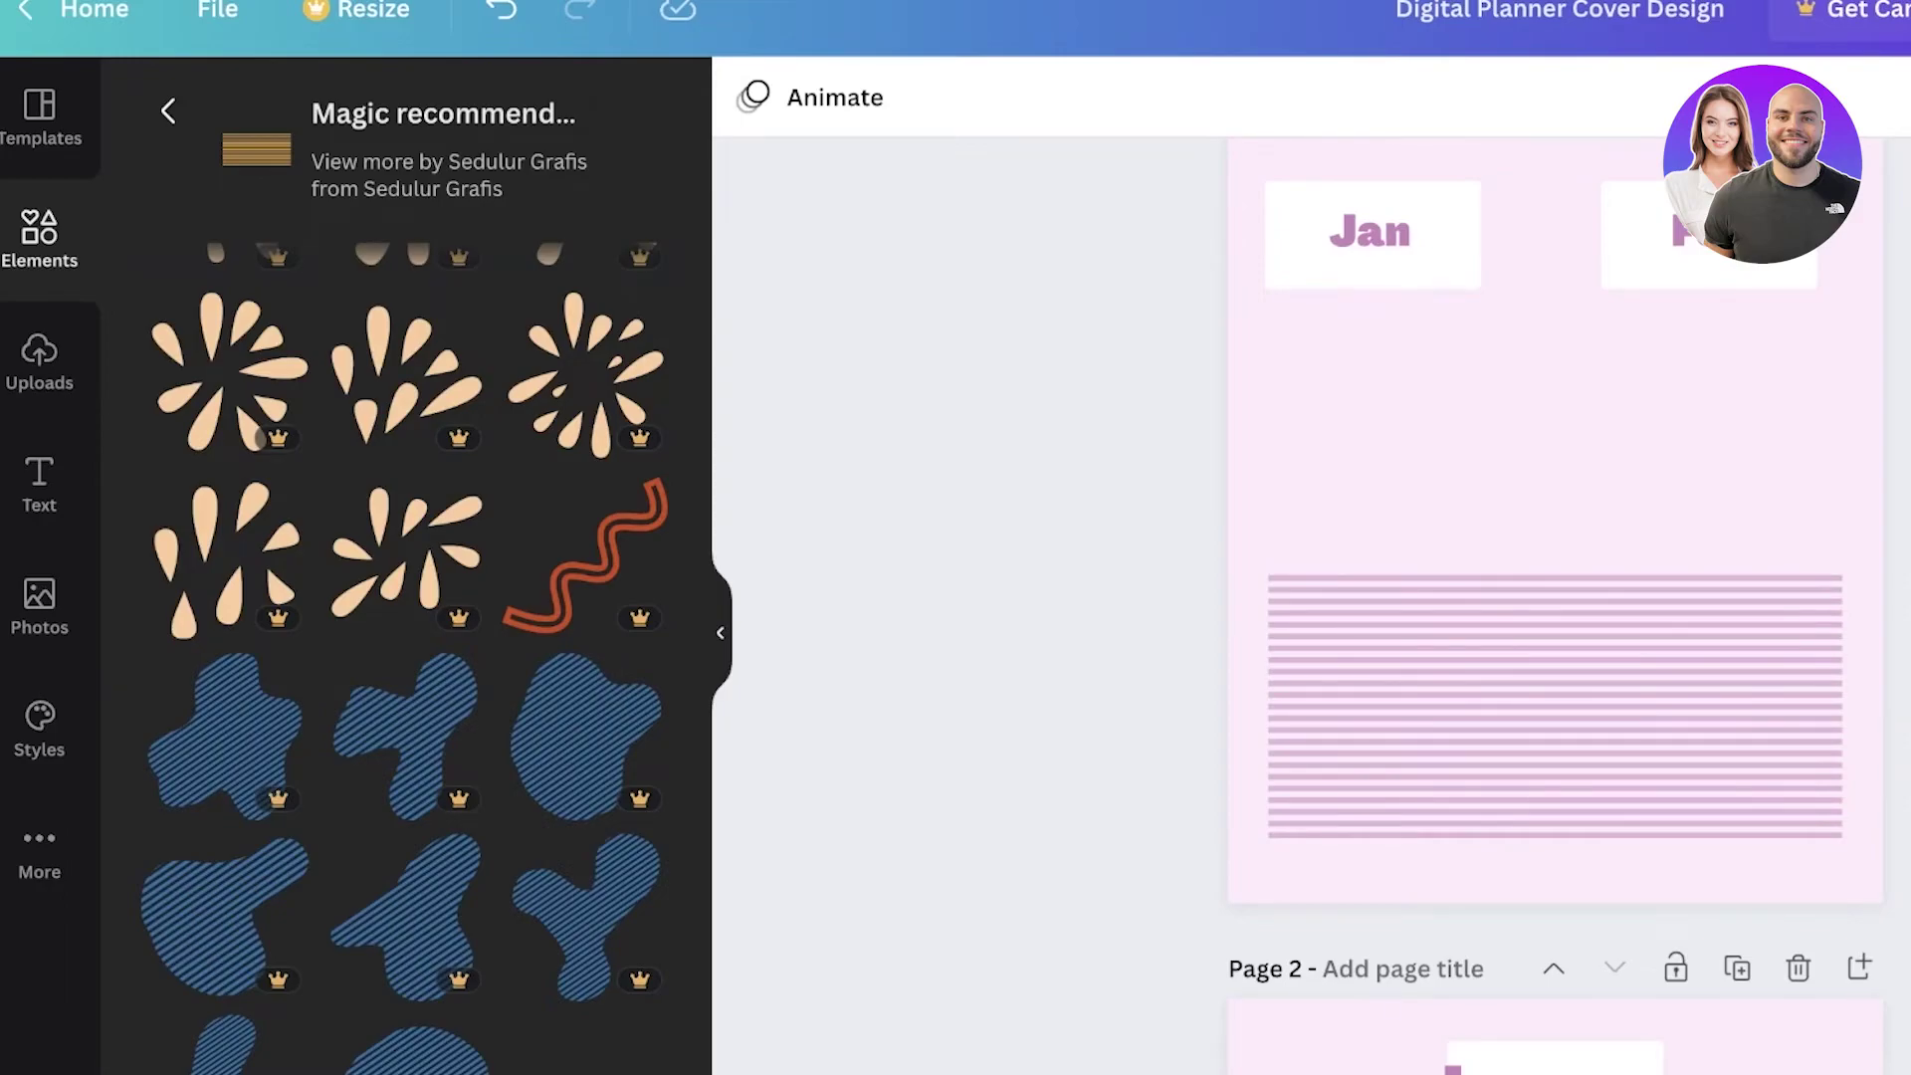
Link the "Jan" label on page 1 to page 2 of the document.
{"action": "scroll", "coordinate": [1361, 419], "scroll_direction": "up", "scroll_amount": 3}
{"action": "left_click", "coordinate": [1360, 265]}
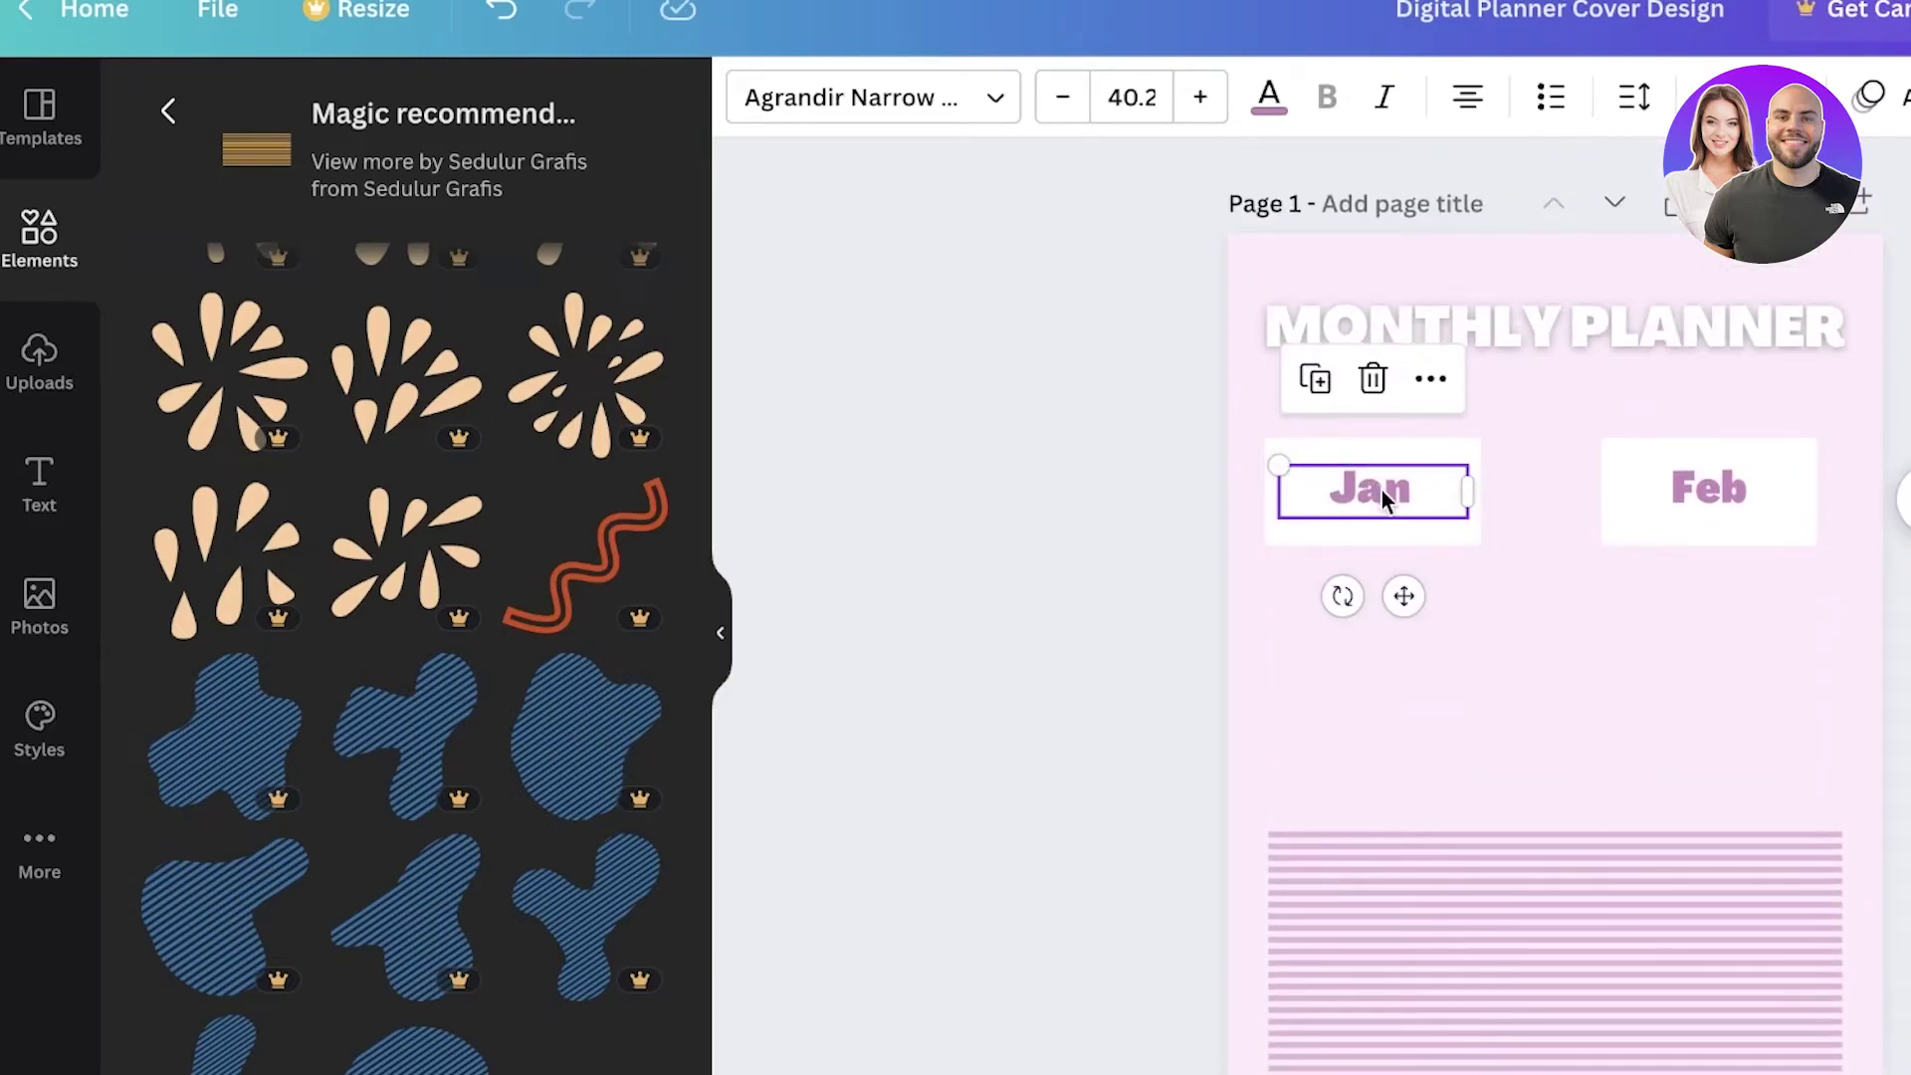
{"action": "left_click", "coordinate": [1427, 376]}
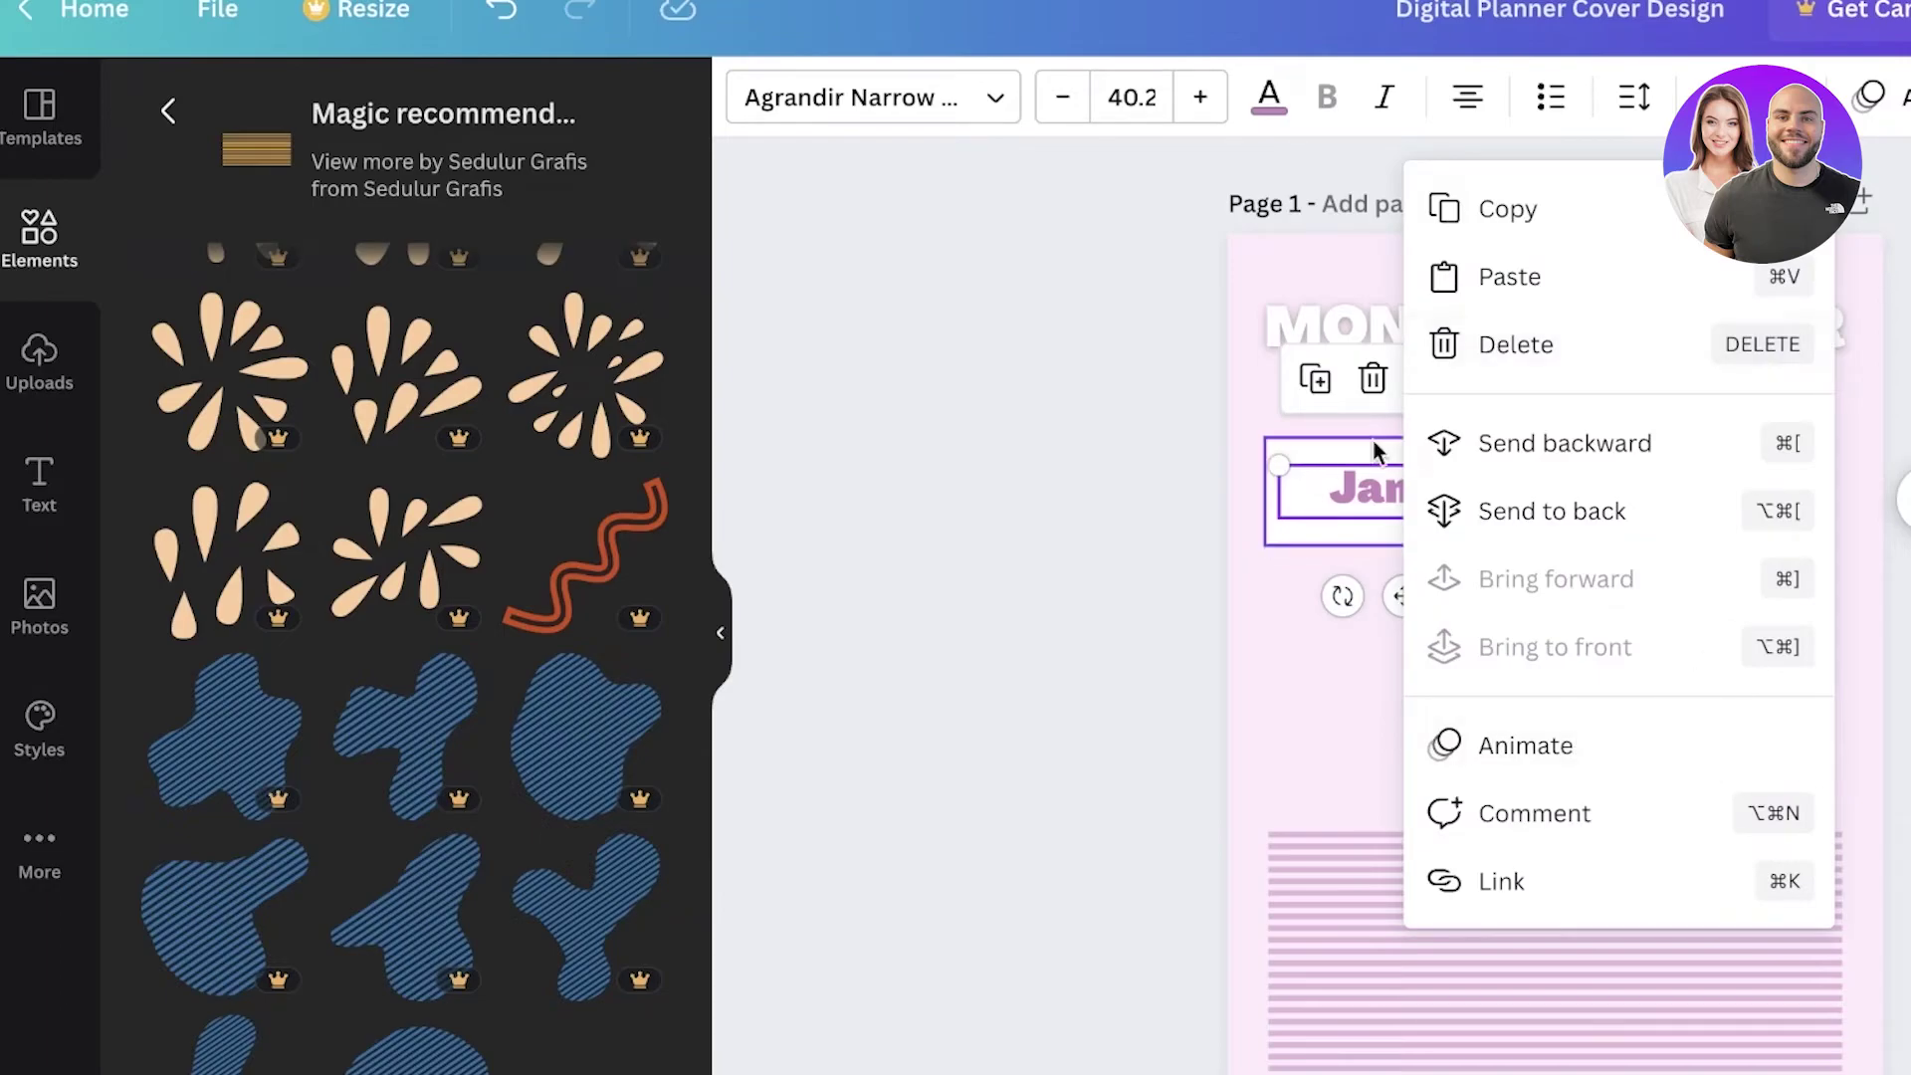
{"action": "left_click", "coordinate": [1547, 895]}
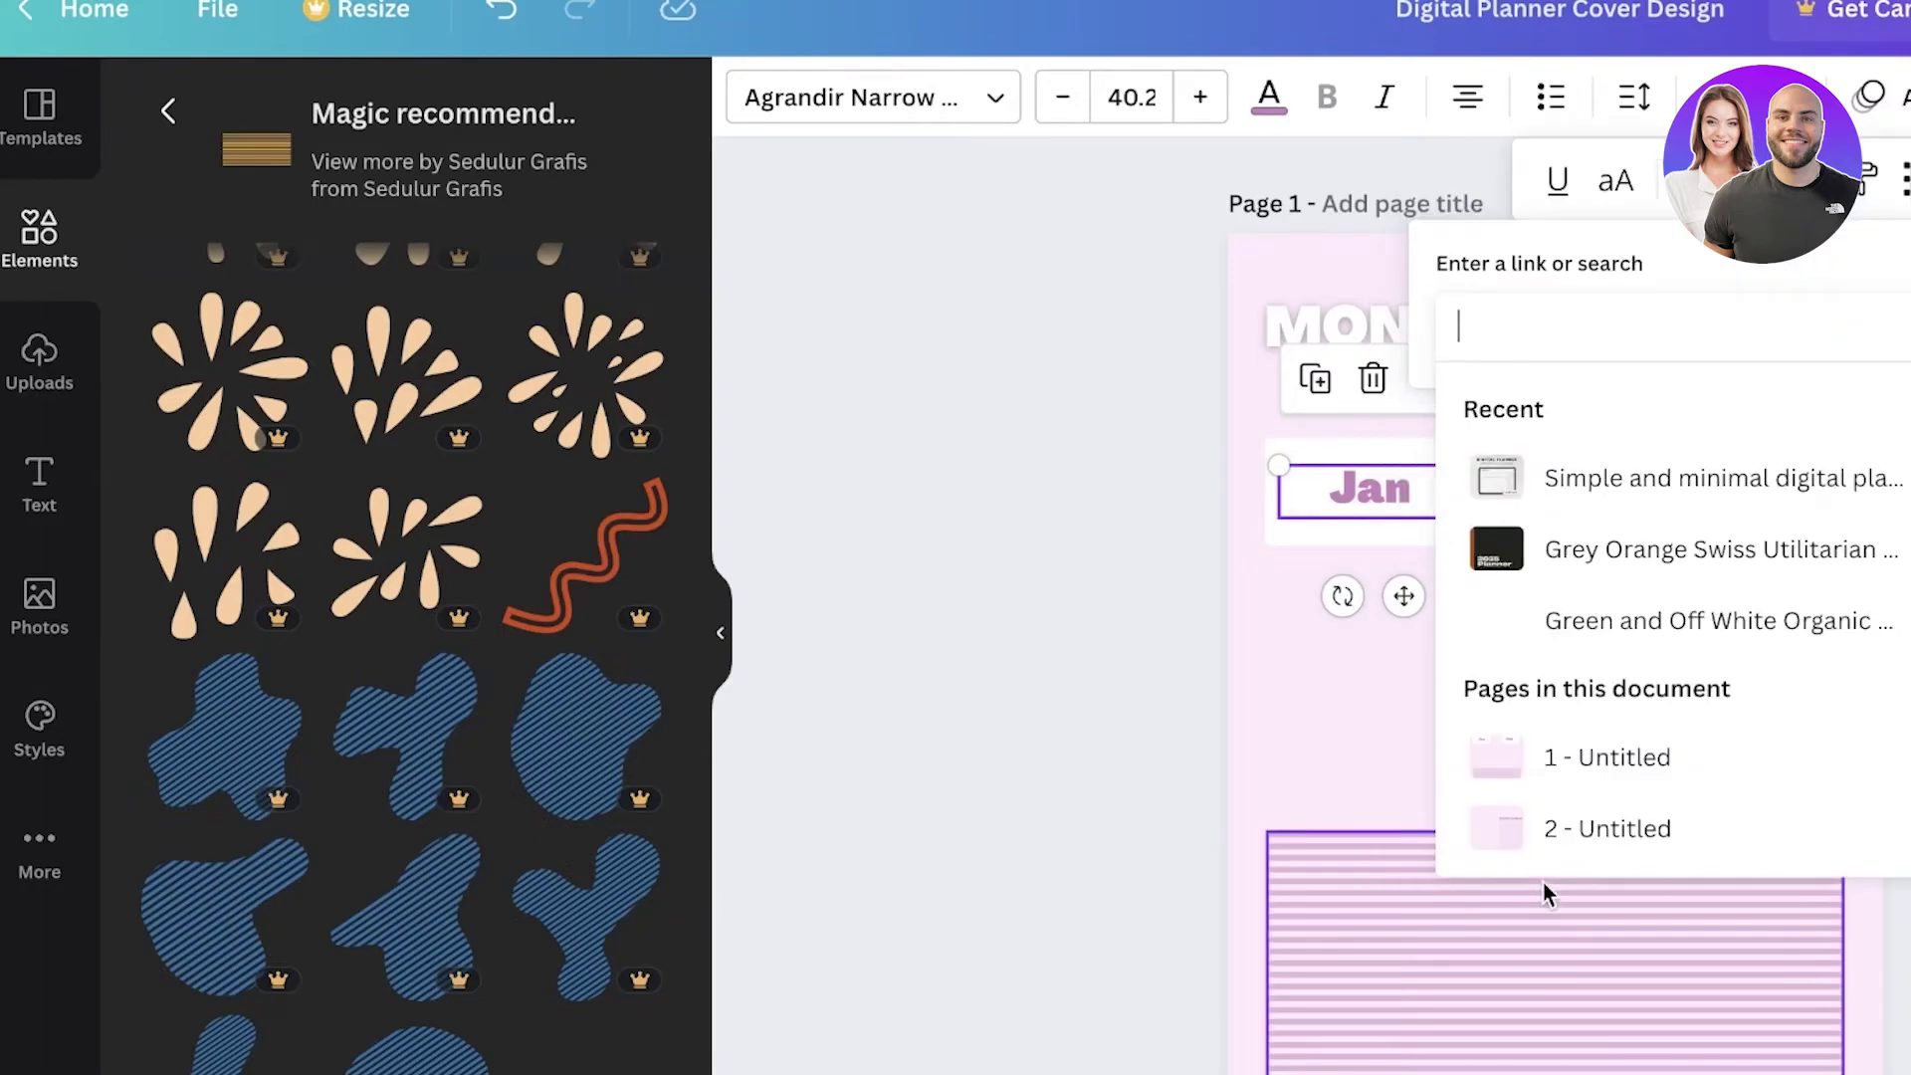
{"action": "left_click", "coordinate": [1554, 830]}
{"action": "key", "text": "Return"}
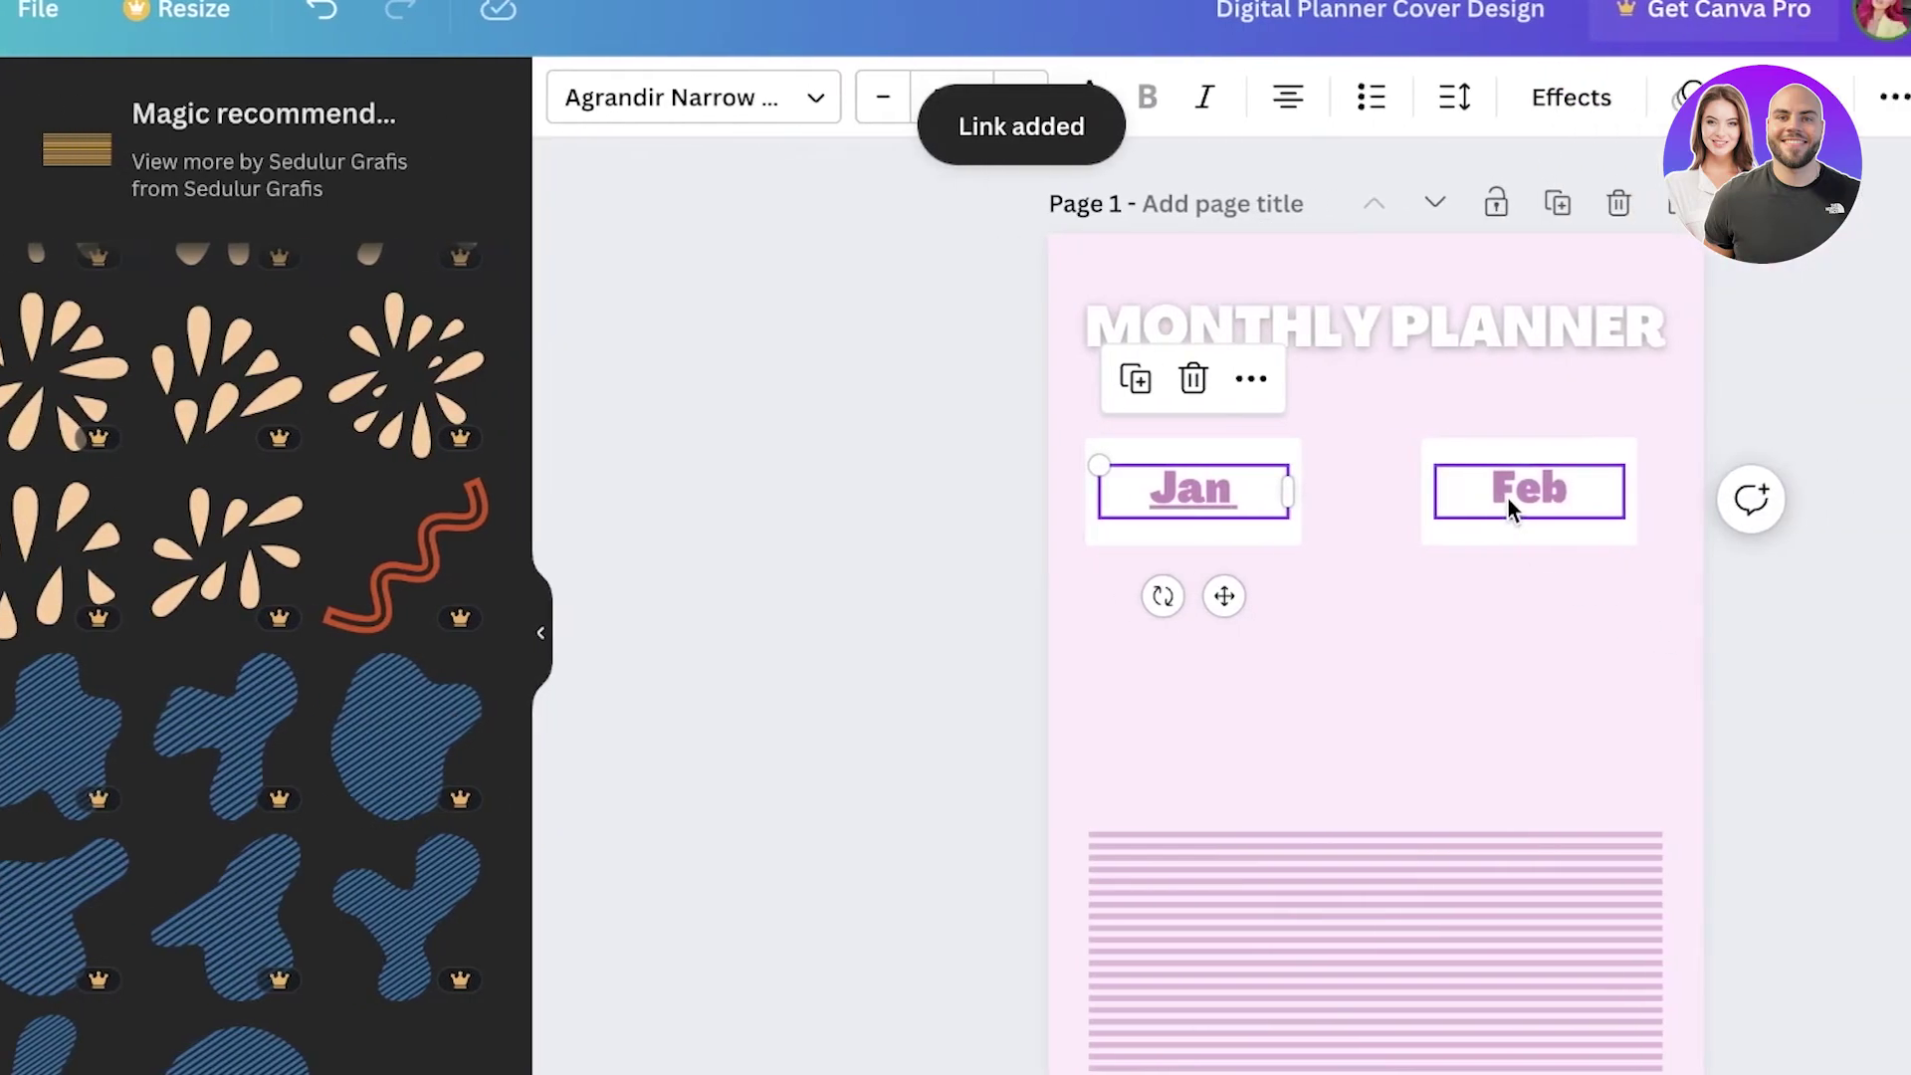
Add a third page to the document and link the "Feb" label on page 1 to it.
{"action": "scroll", "coordinate": [1579, 924], "scroll_direction": "down", "scroll_amount": 10}
{"action": "left_click", "coordinate": [1276, 1025]}
{"action": "scroll", "coordinate": [1408, 828], "scroll_direction": "up", "scroll_amount": 20}
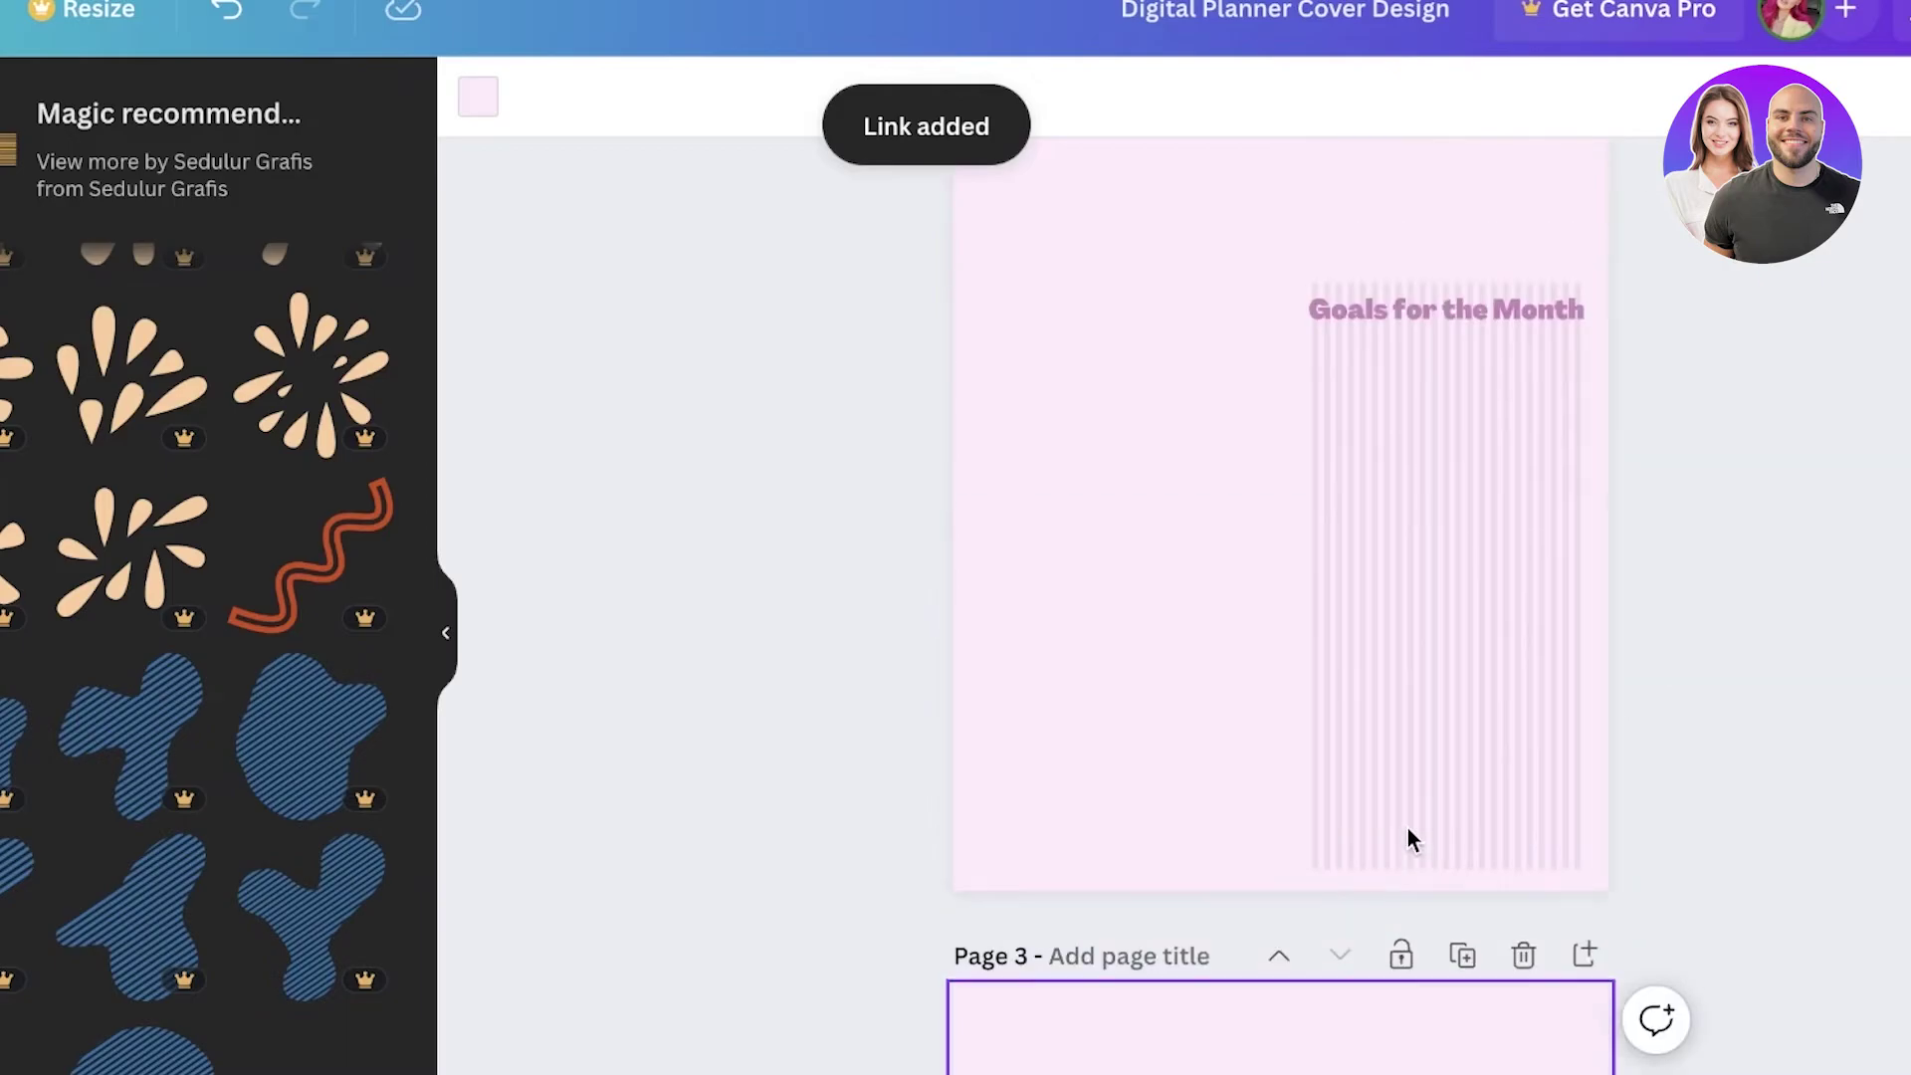
{"action": "left_click", "coordinate": [1435, 489]}
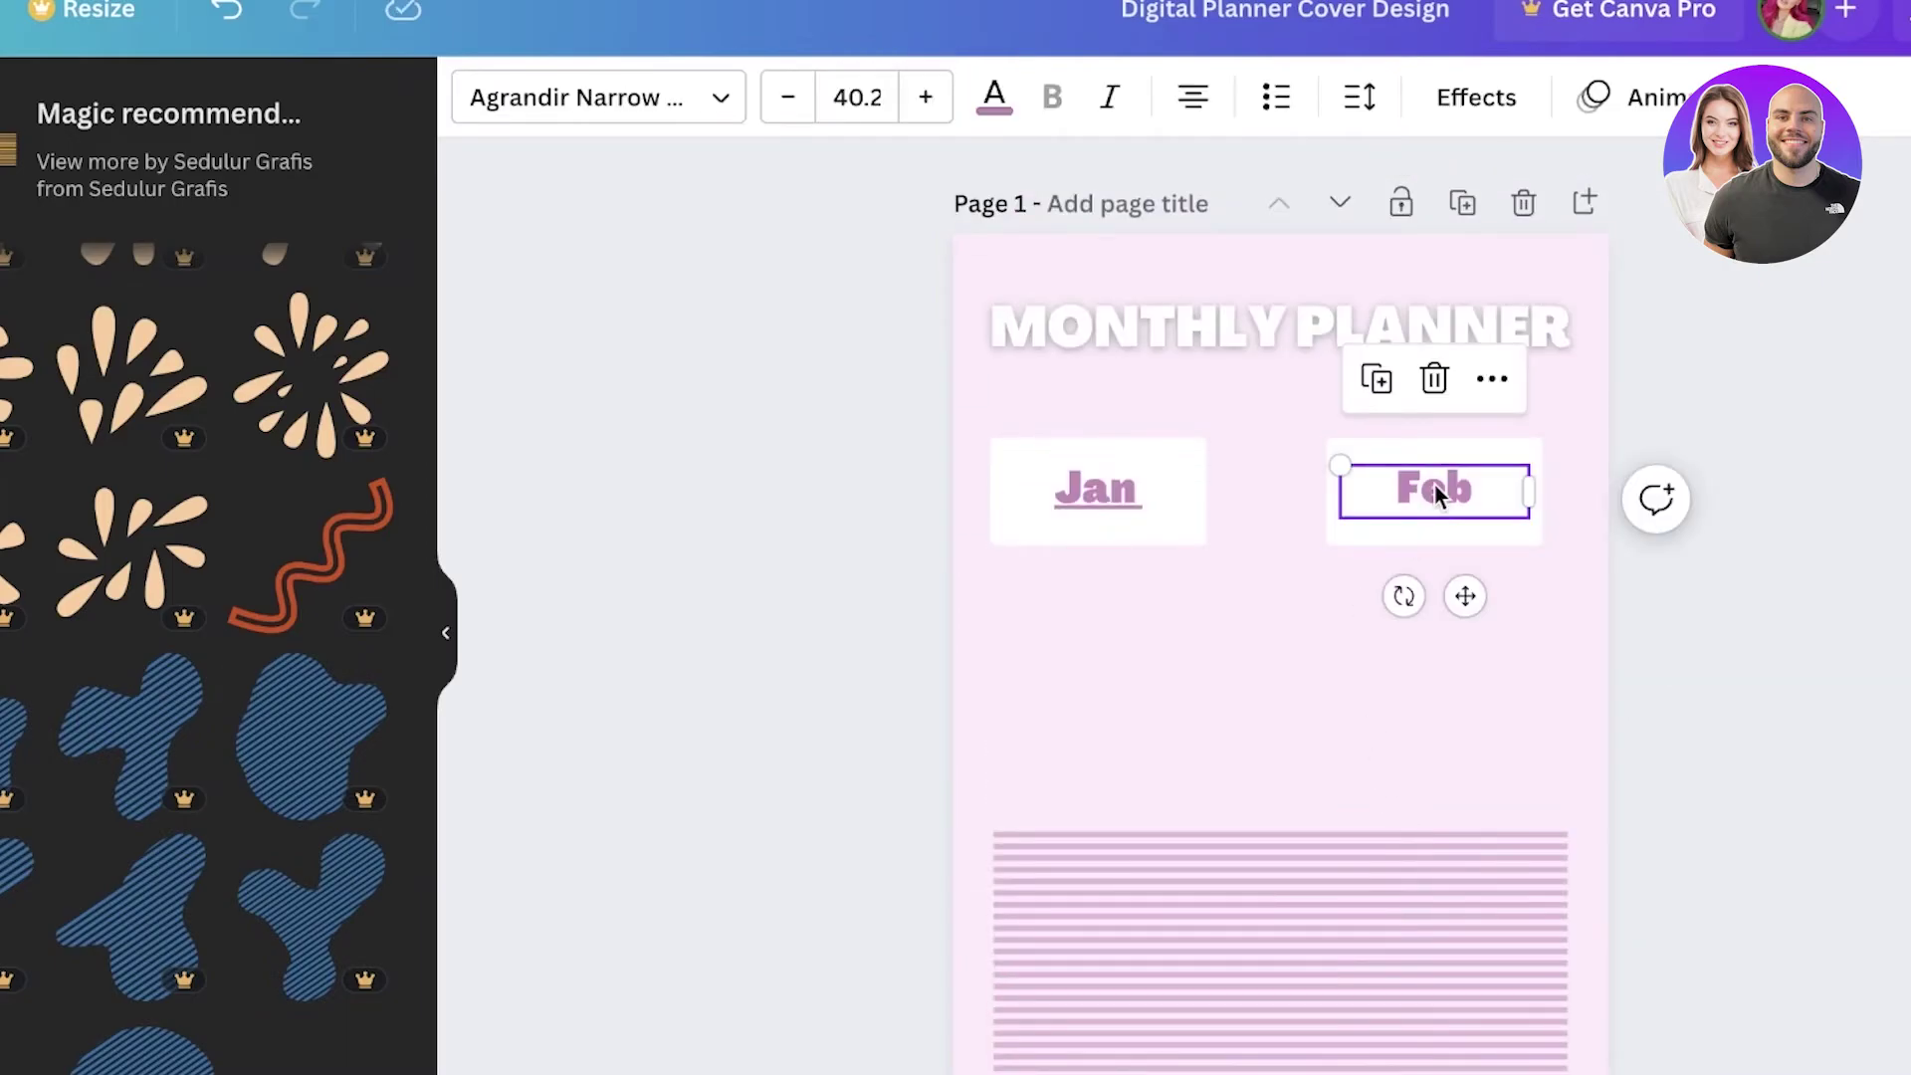
{"action": "left_click", "coordinate": [1508, 378]}
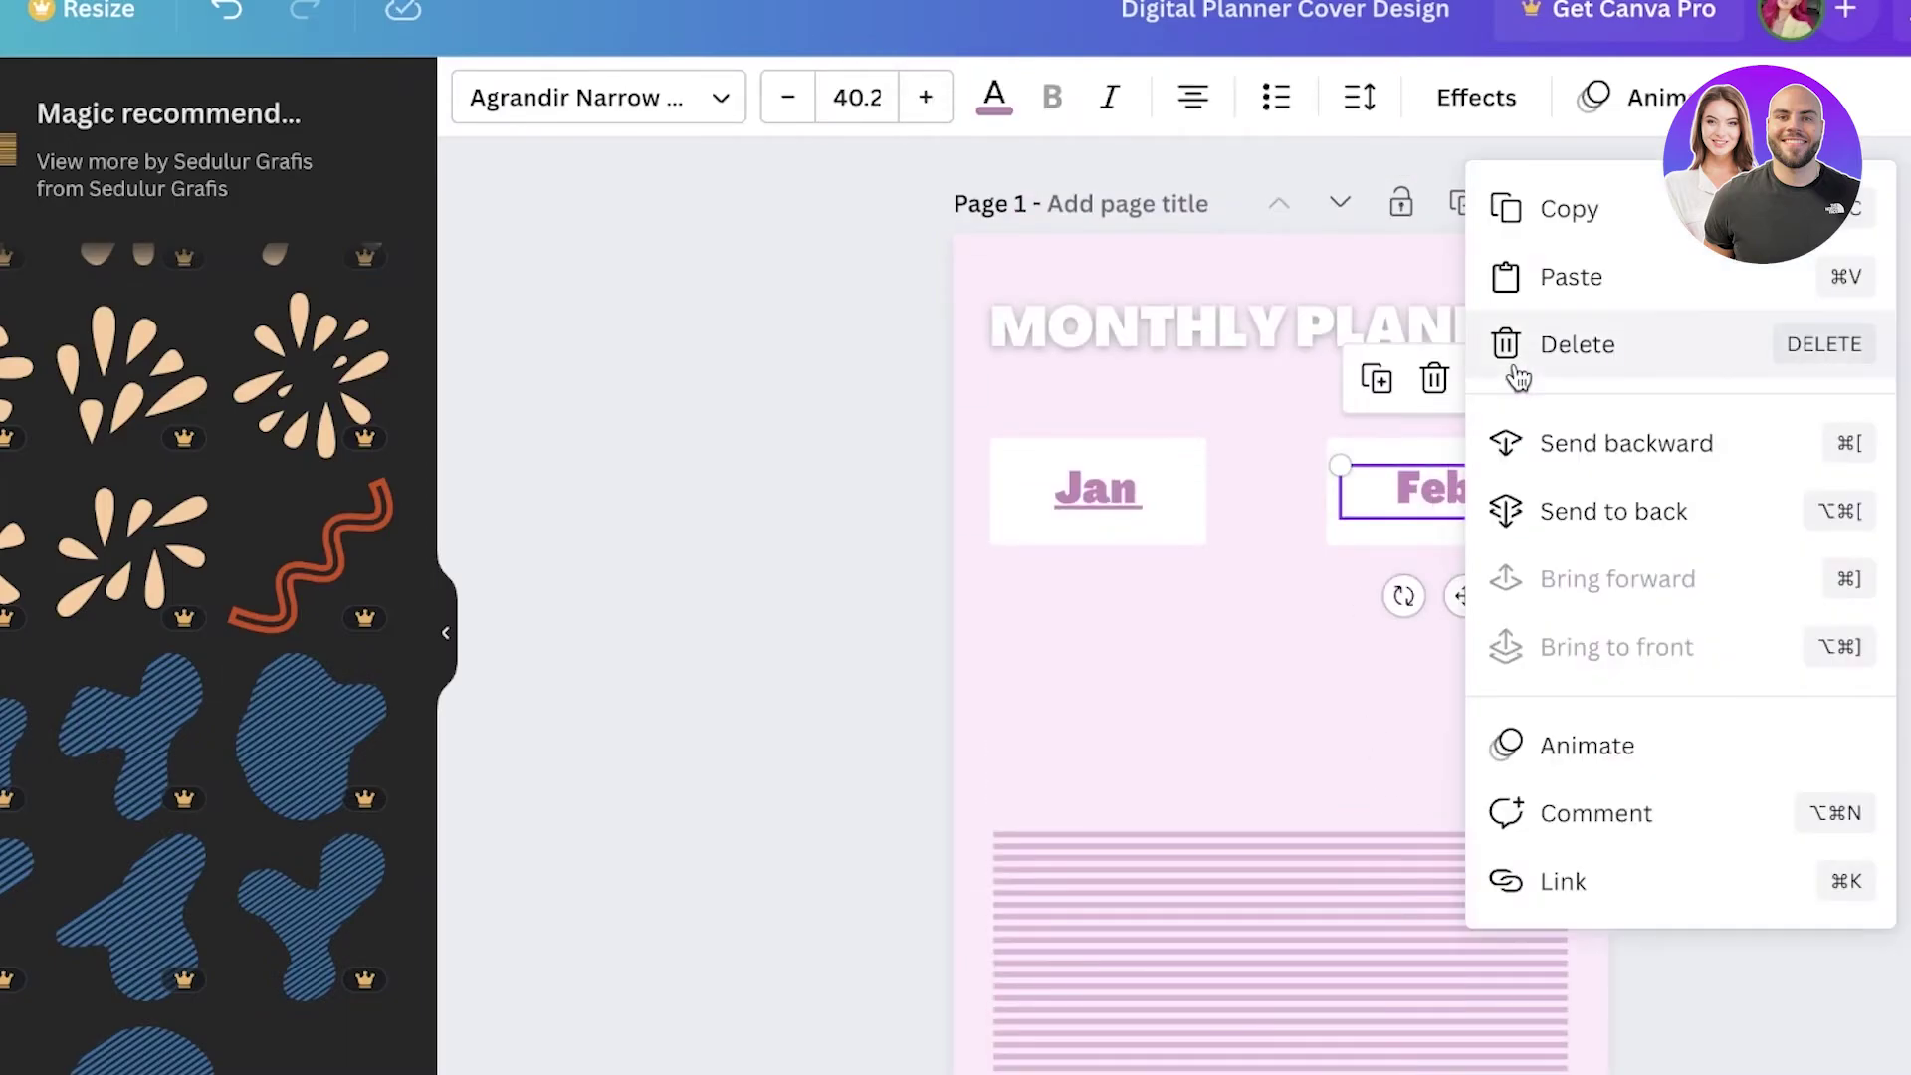
{"action": "left_click", "coordinate": [1548, 914]}
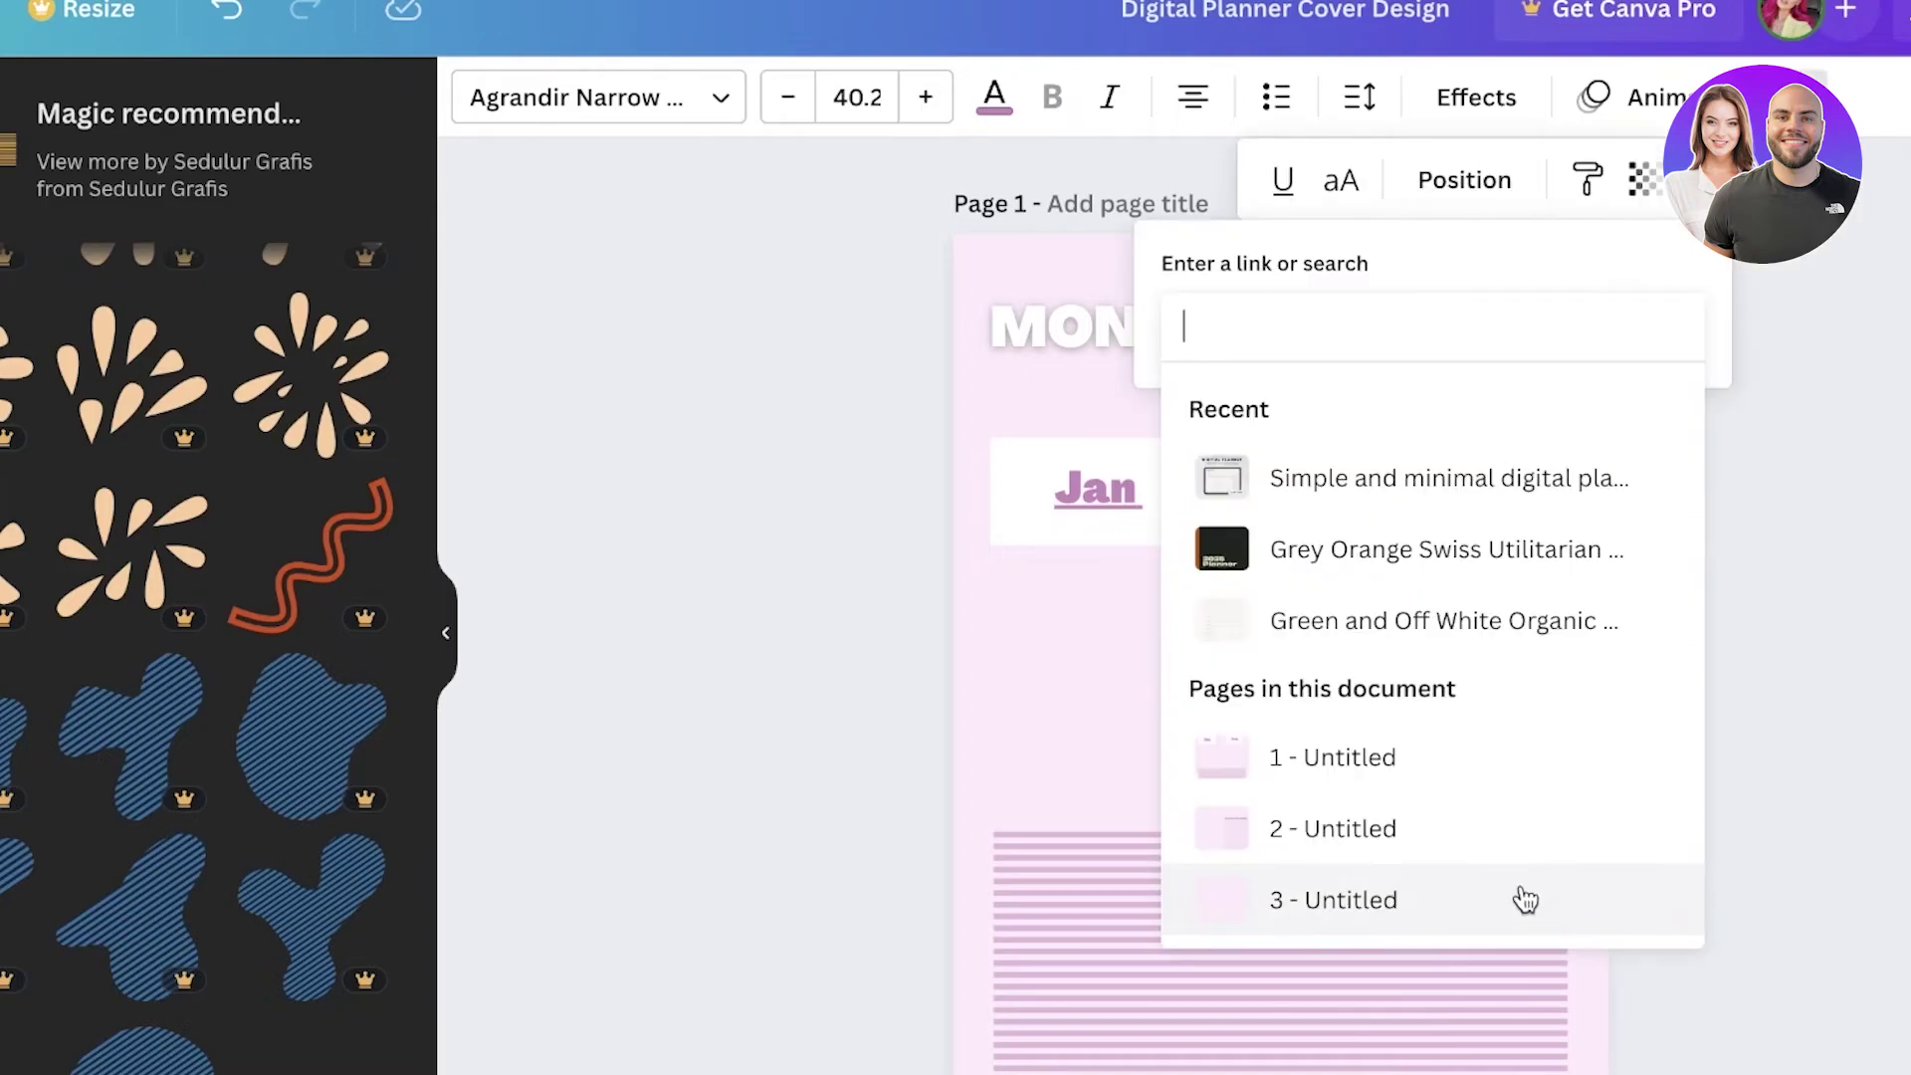
{"action": "left_click", "coordinate": [1362, 914]}
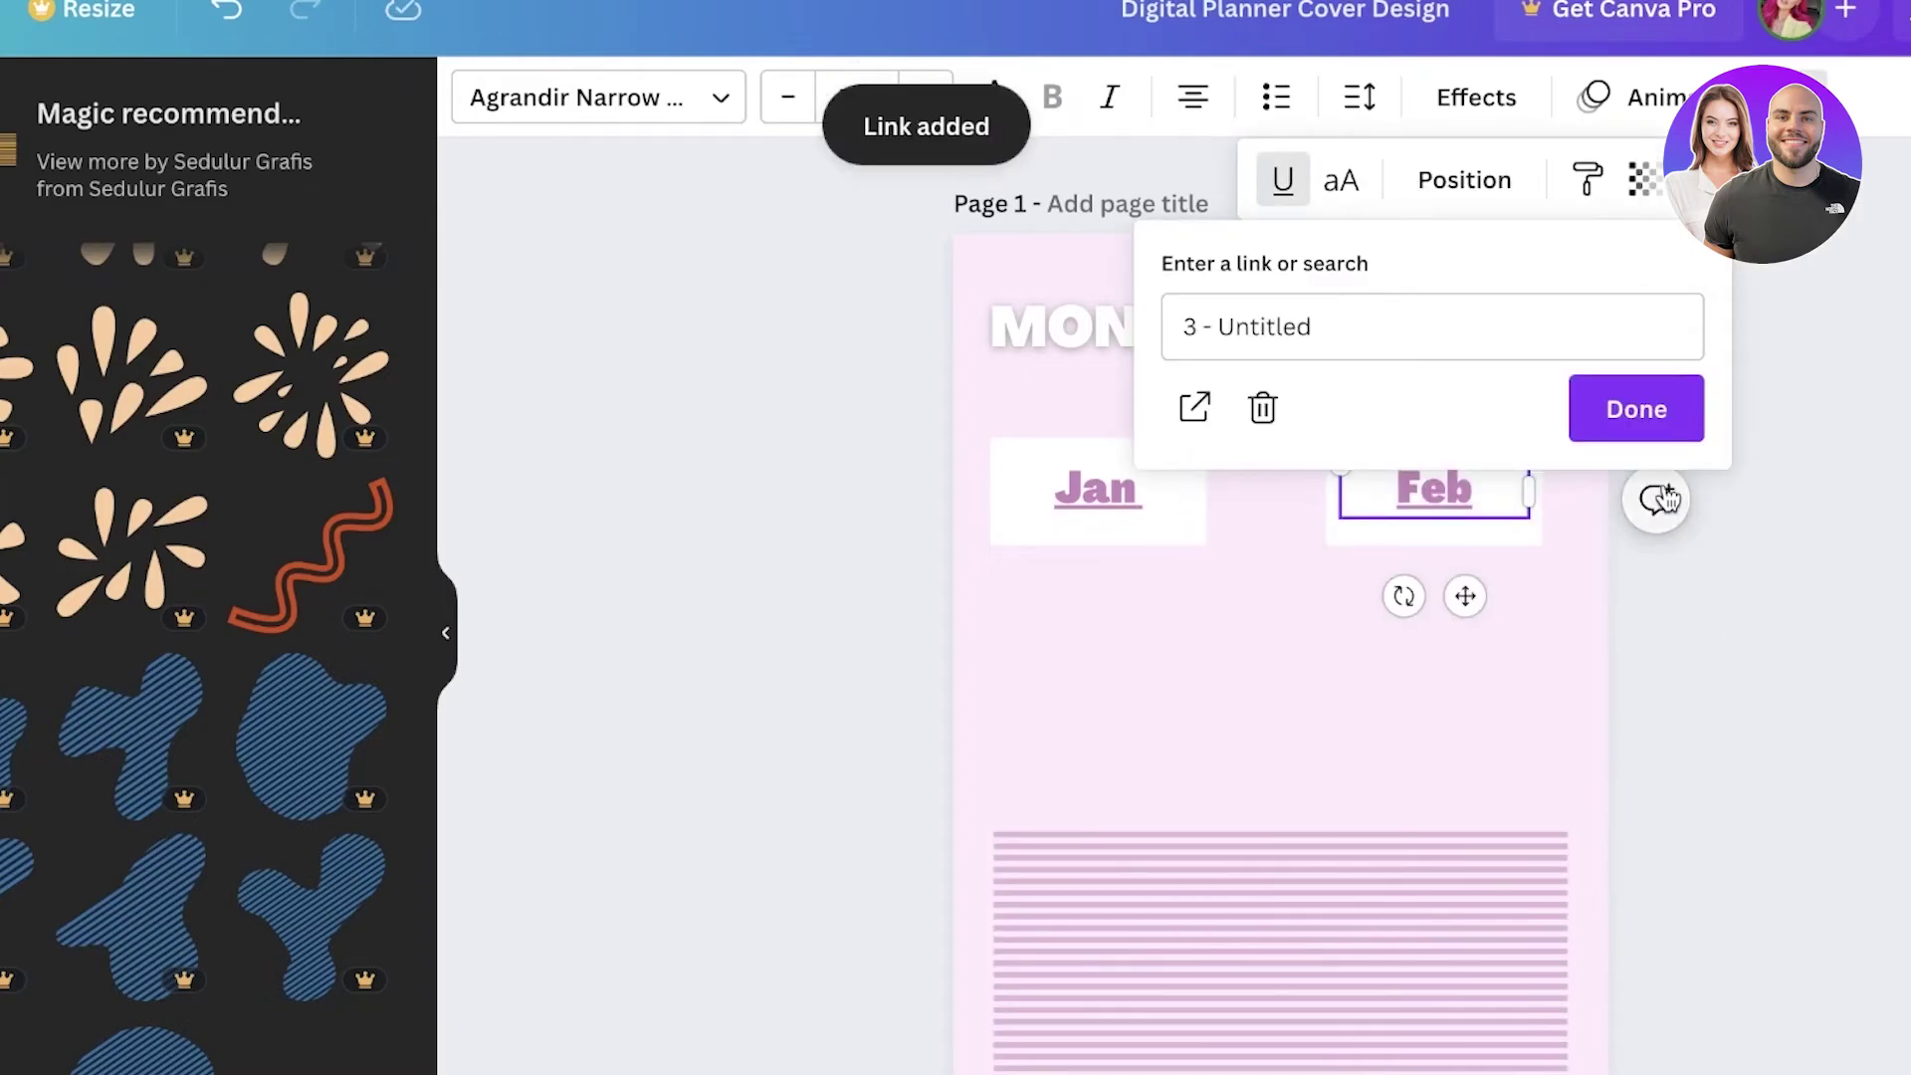
{"action": "left_click", "coordinate": [1641, 416]}
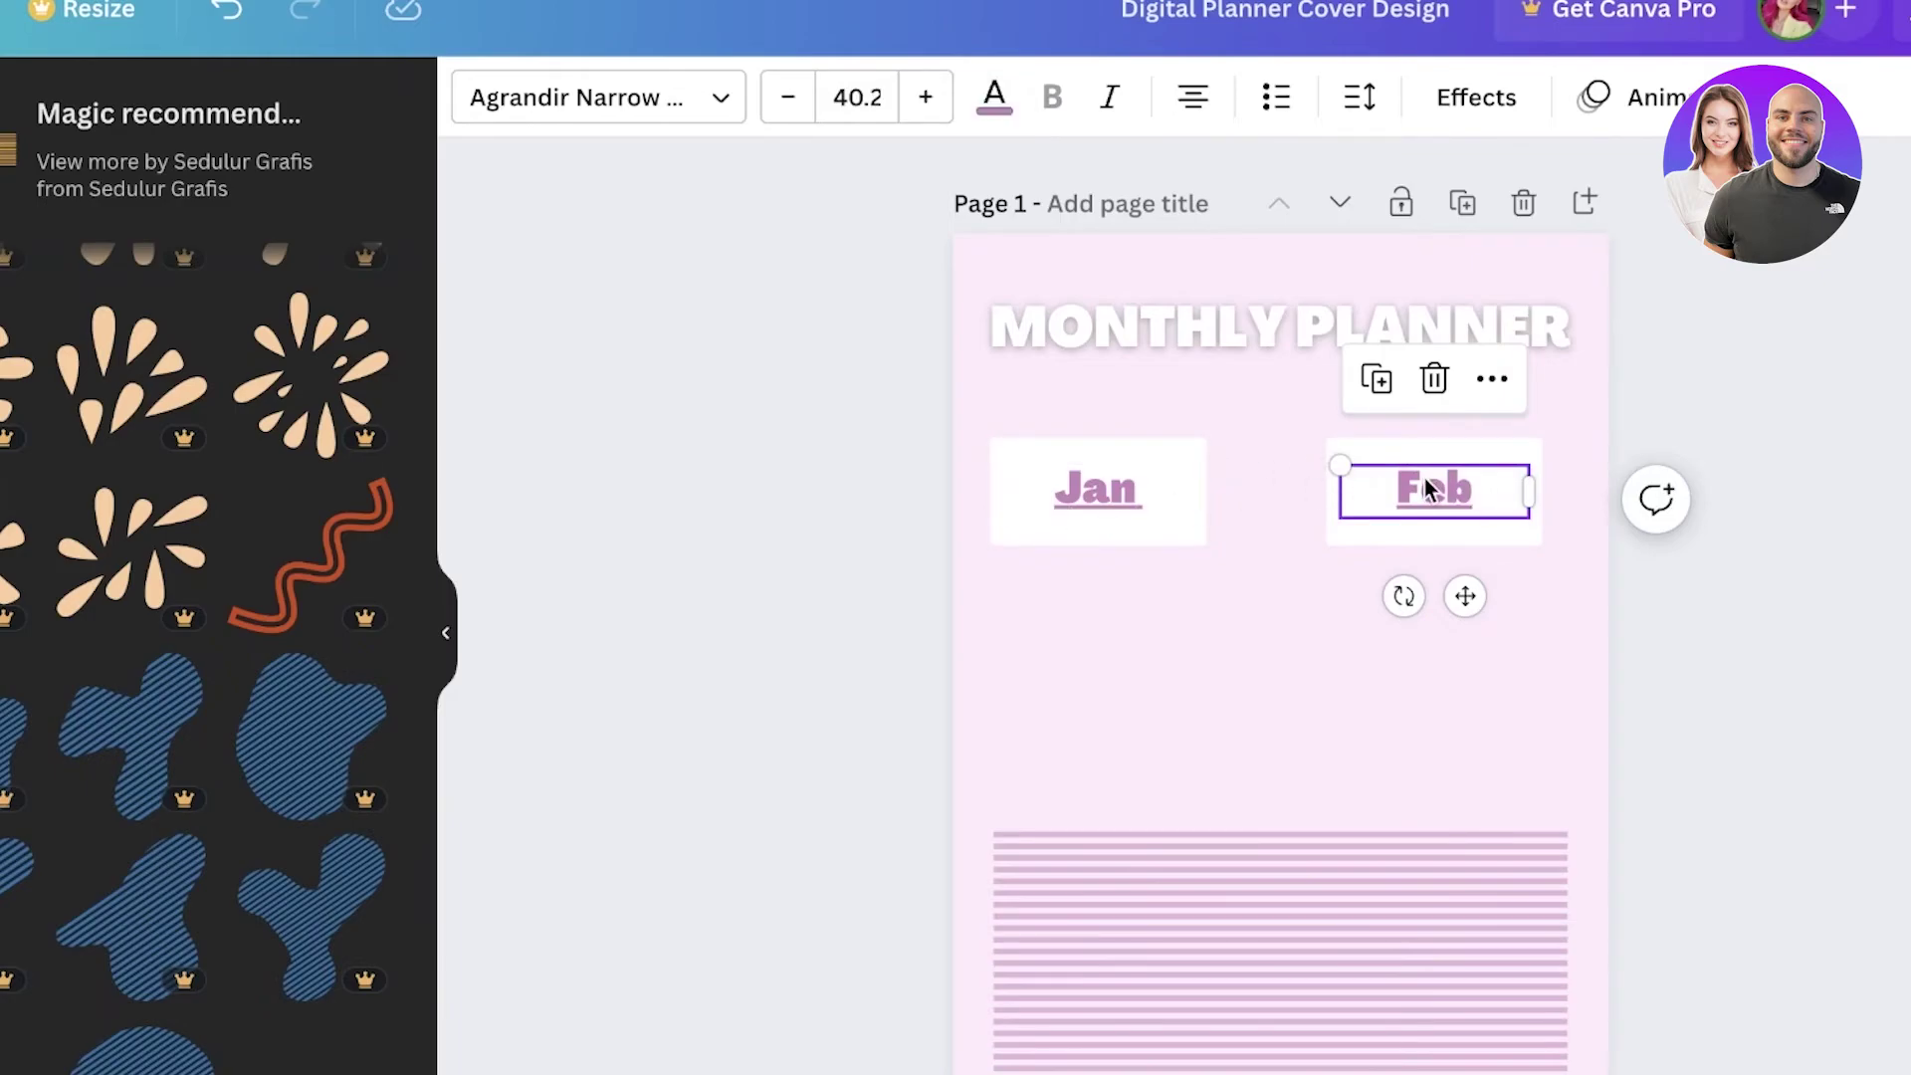
{"action": "scroll", "coordinate": [1424, 476], "scroll_direction": "down", "scroll_amount": 10}
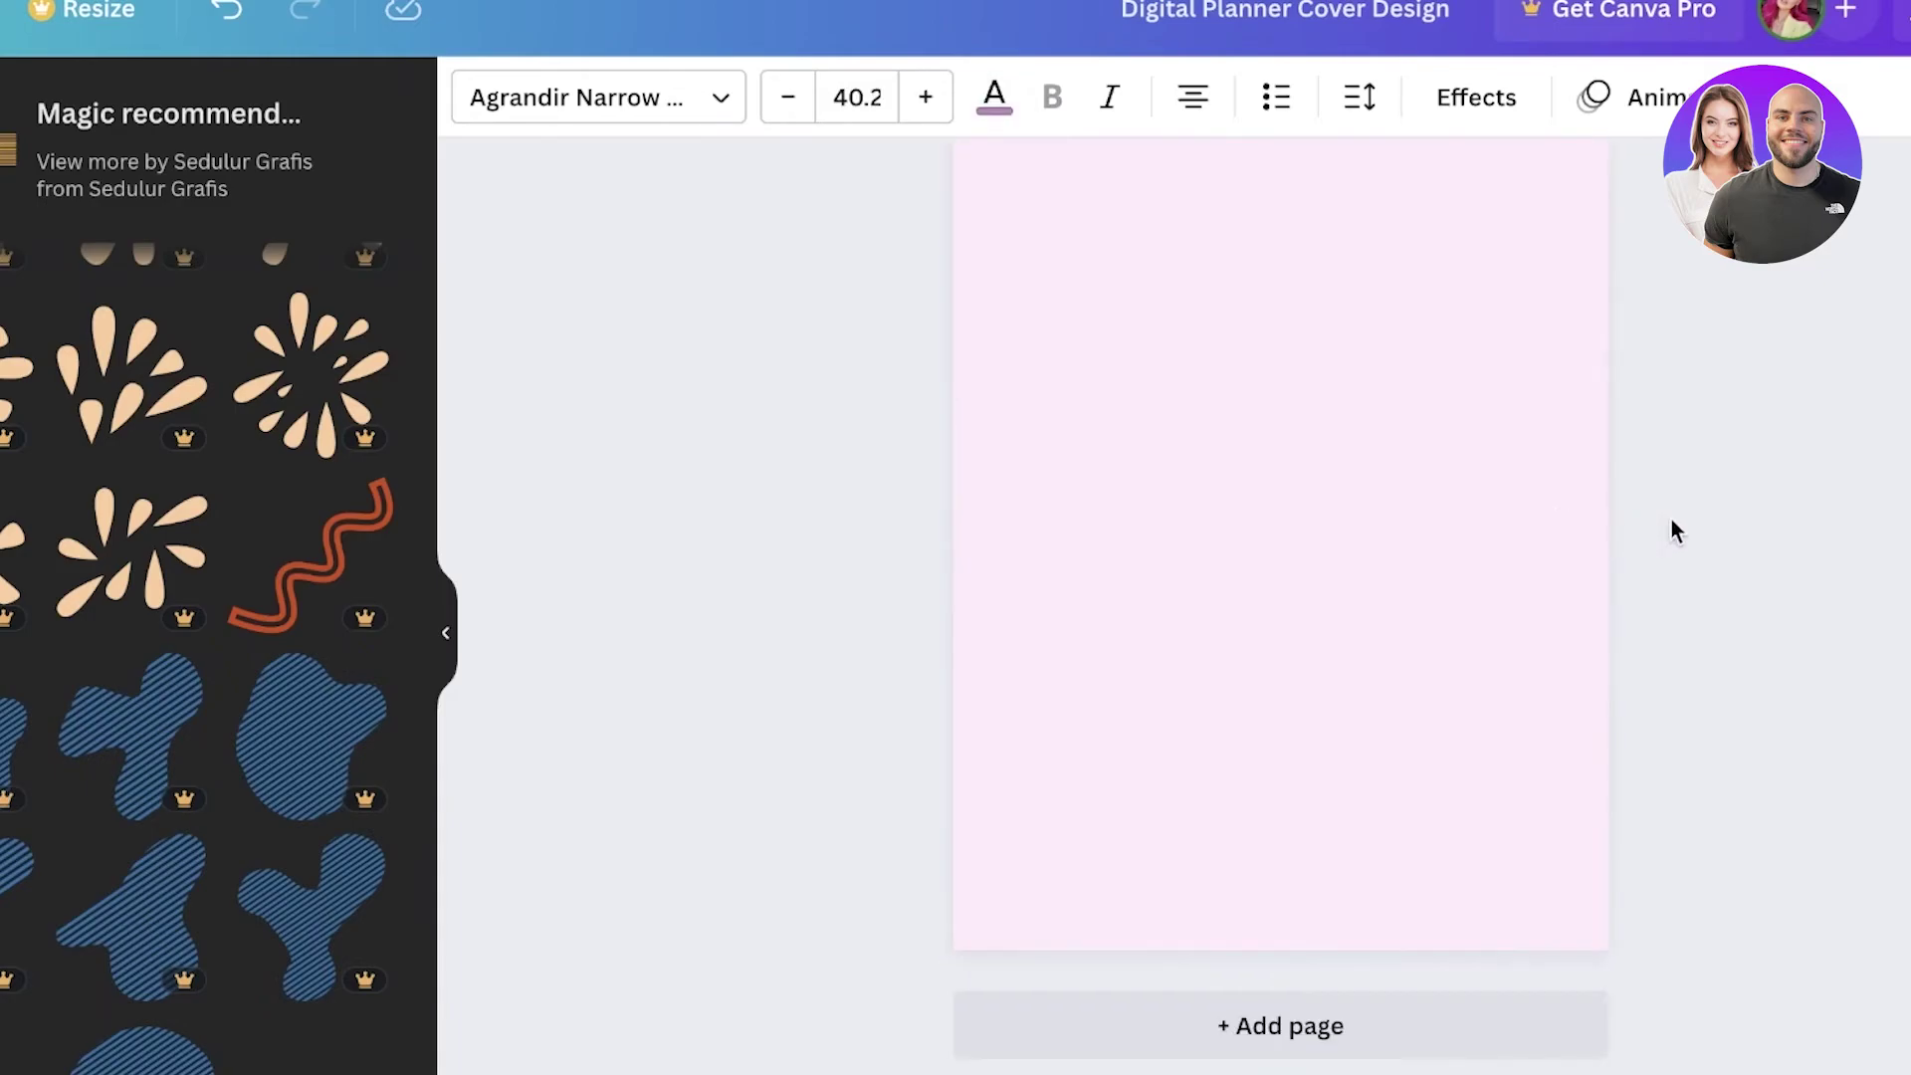
Download all three pages of the planner as a PDF Standard file.
{"action": "scroll", "coordinate": [1797, 501], "scroll_direction": "up", "scroll_amount": 10}
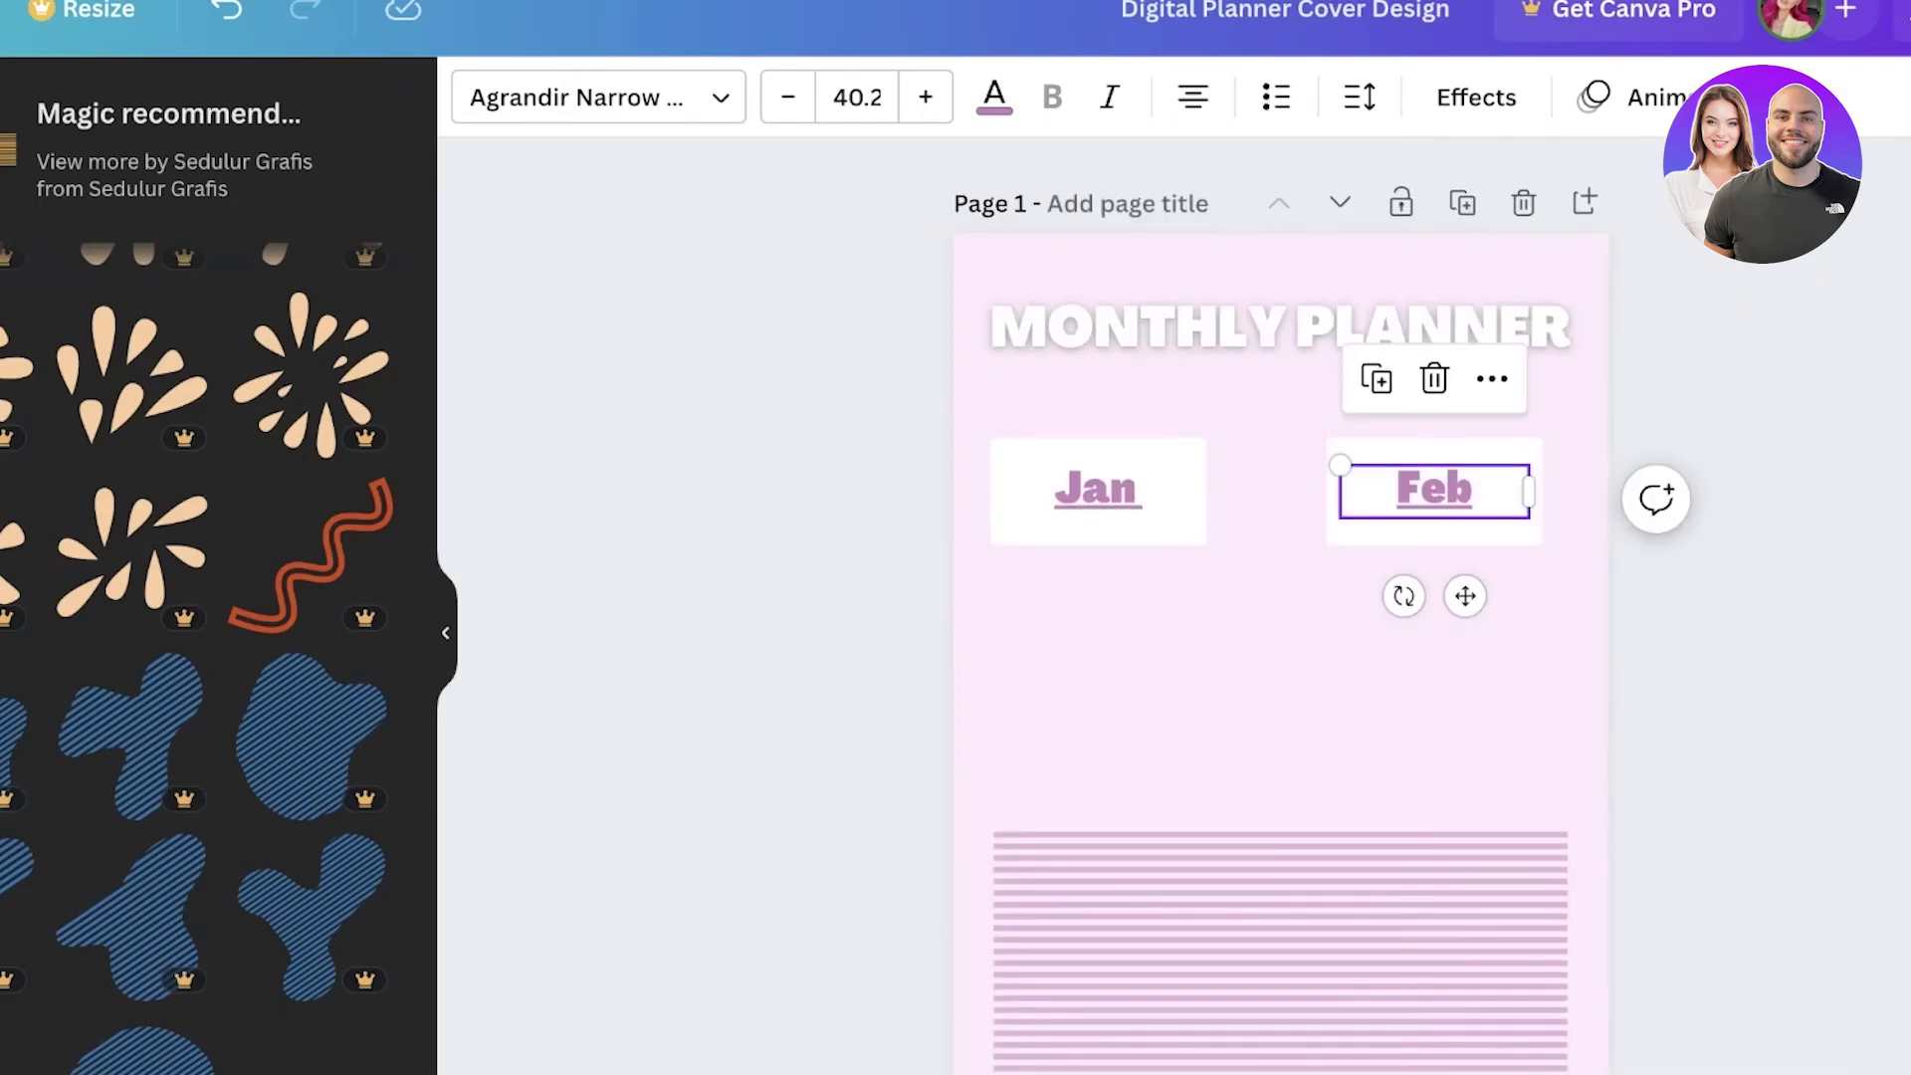
{"action": "left_click", "coordinate": [1910, 2]}
{"action": "left_click", "coordinate": [1290, 899]}
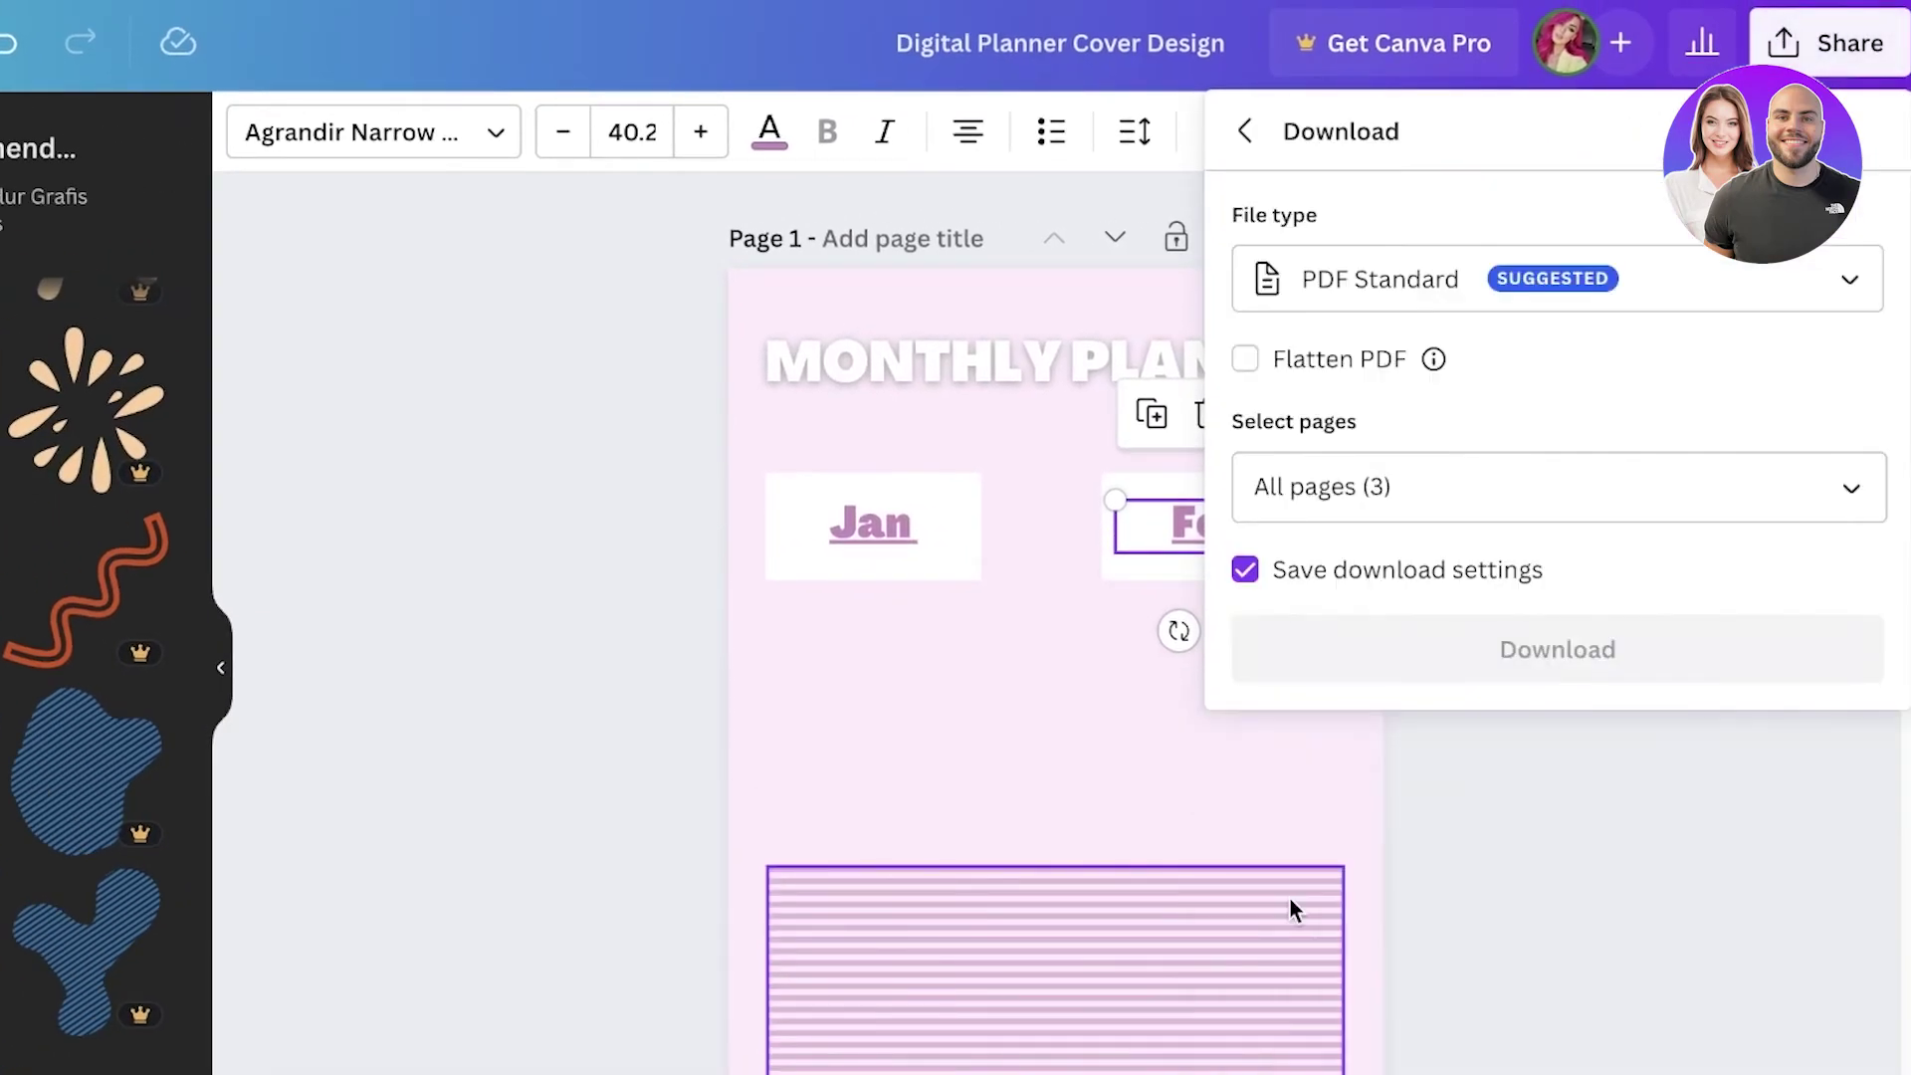
{"action": "left_click", "coordinate": [1484, 648]}
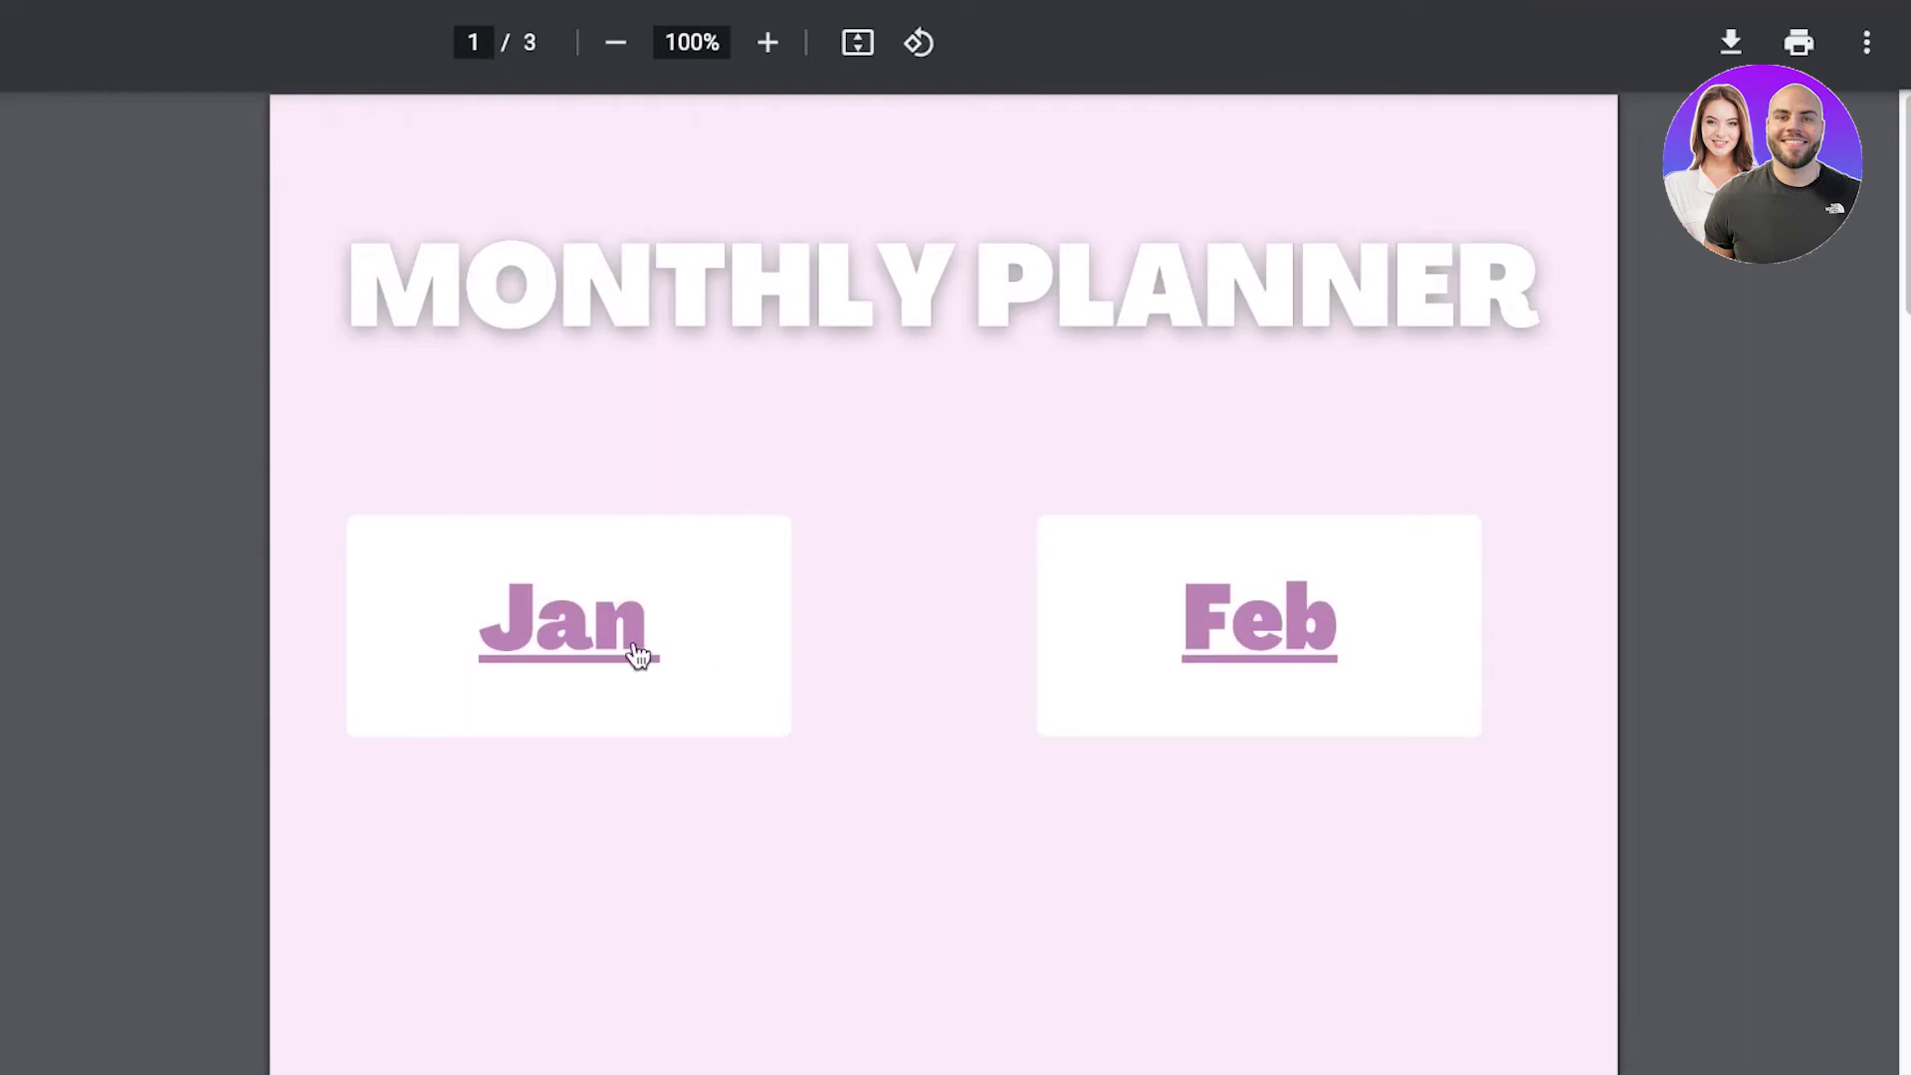
Test the "Jan" and "Feb" page links in the downloaded PDF, returning to the first page between tests.
{"action": "left_click", "coordinate": [584, 647]}
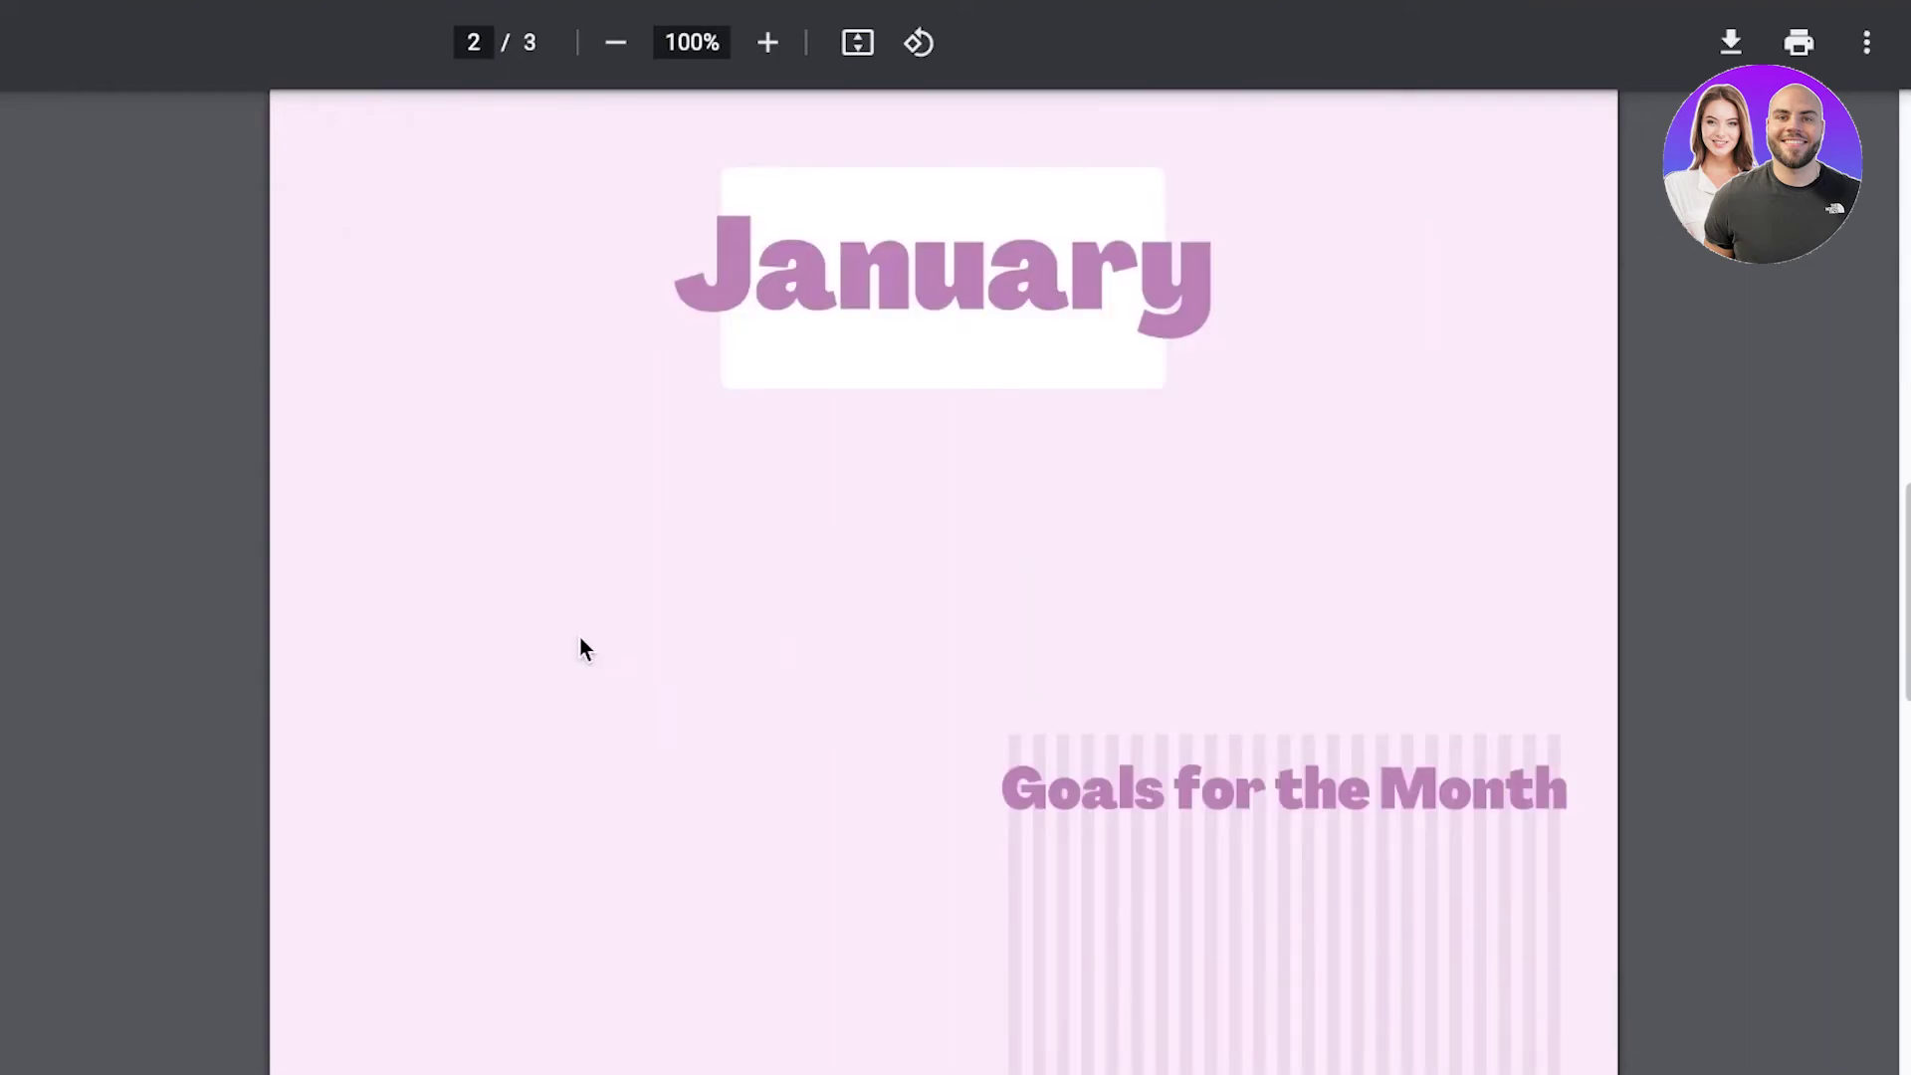
{"action": "key", "text": "alt+Left"}
{"action": "left_click", "coordinate": [1262, 608]}
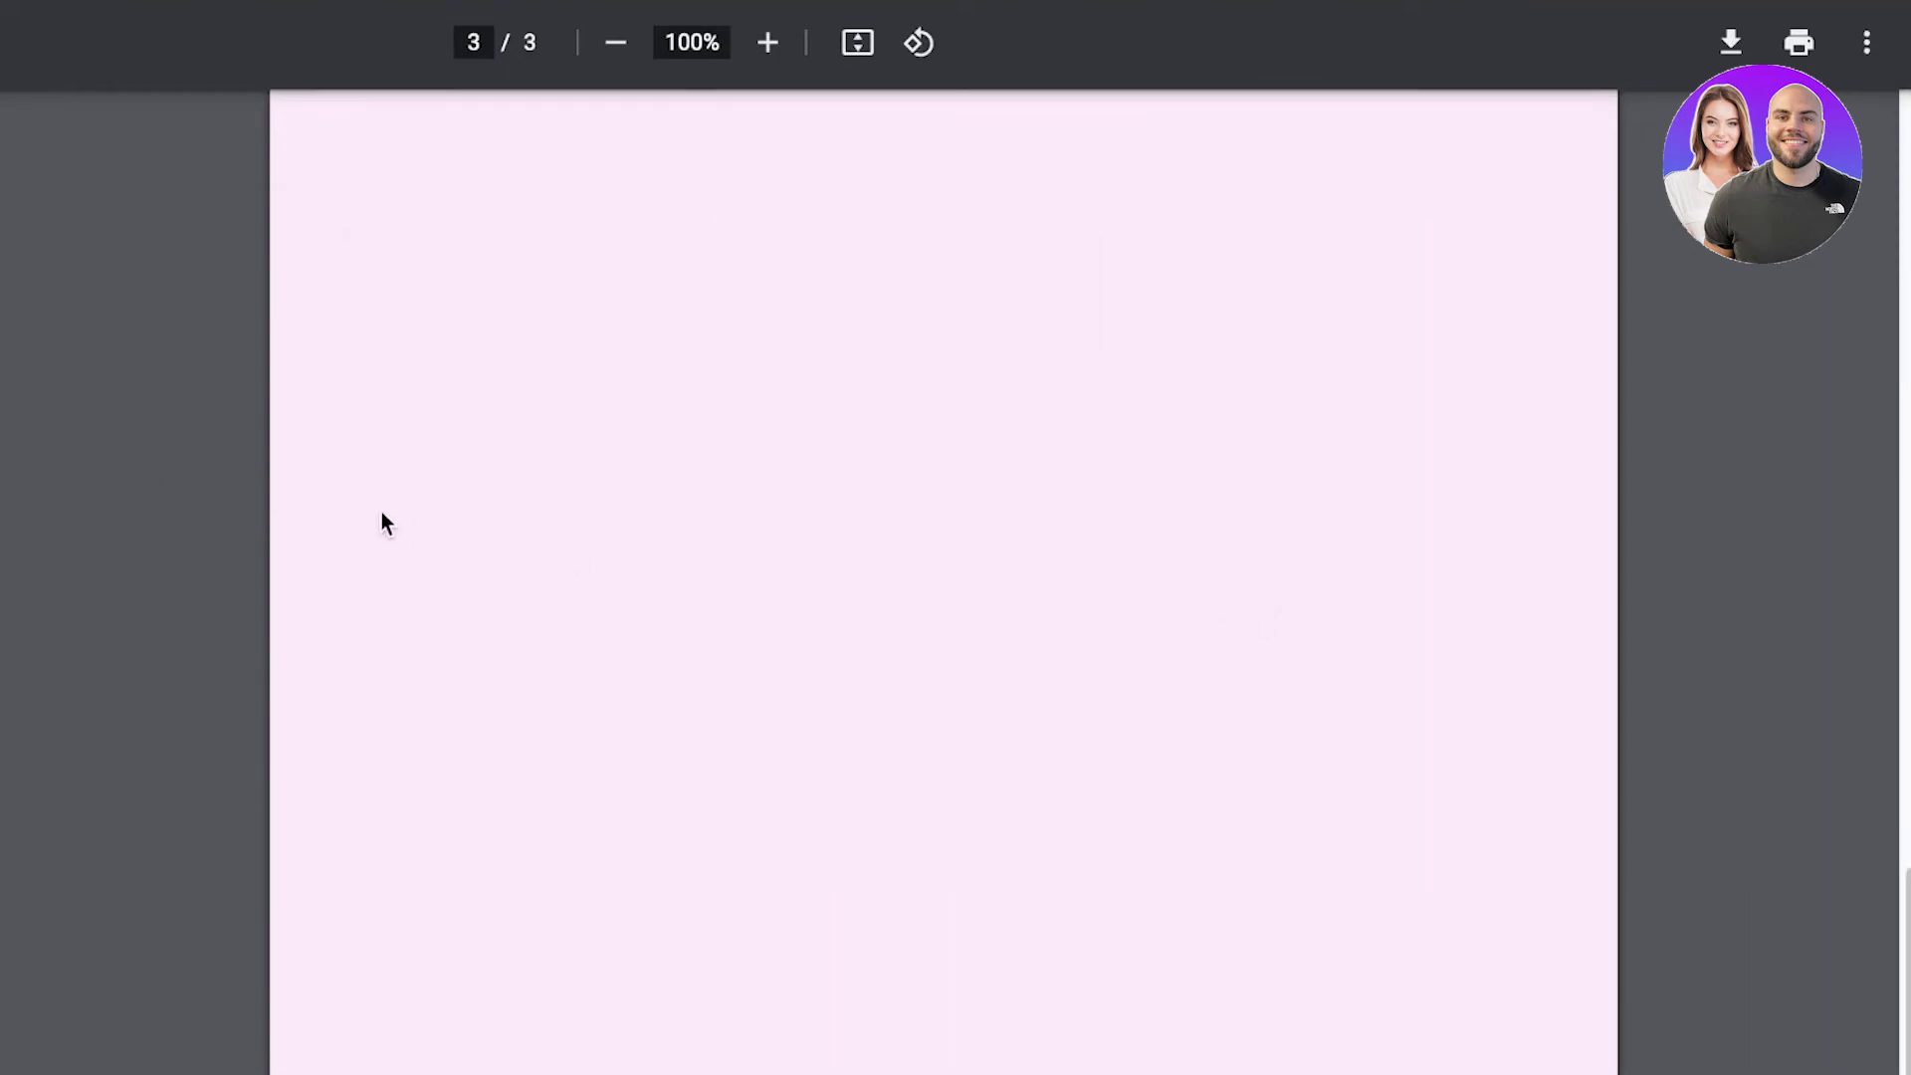
{"action": "key", "text": "alt+Left"}
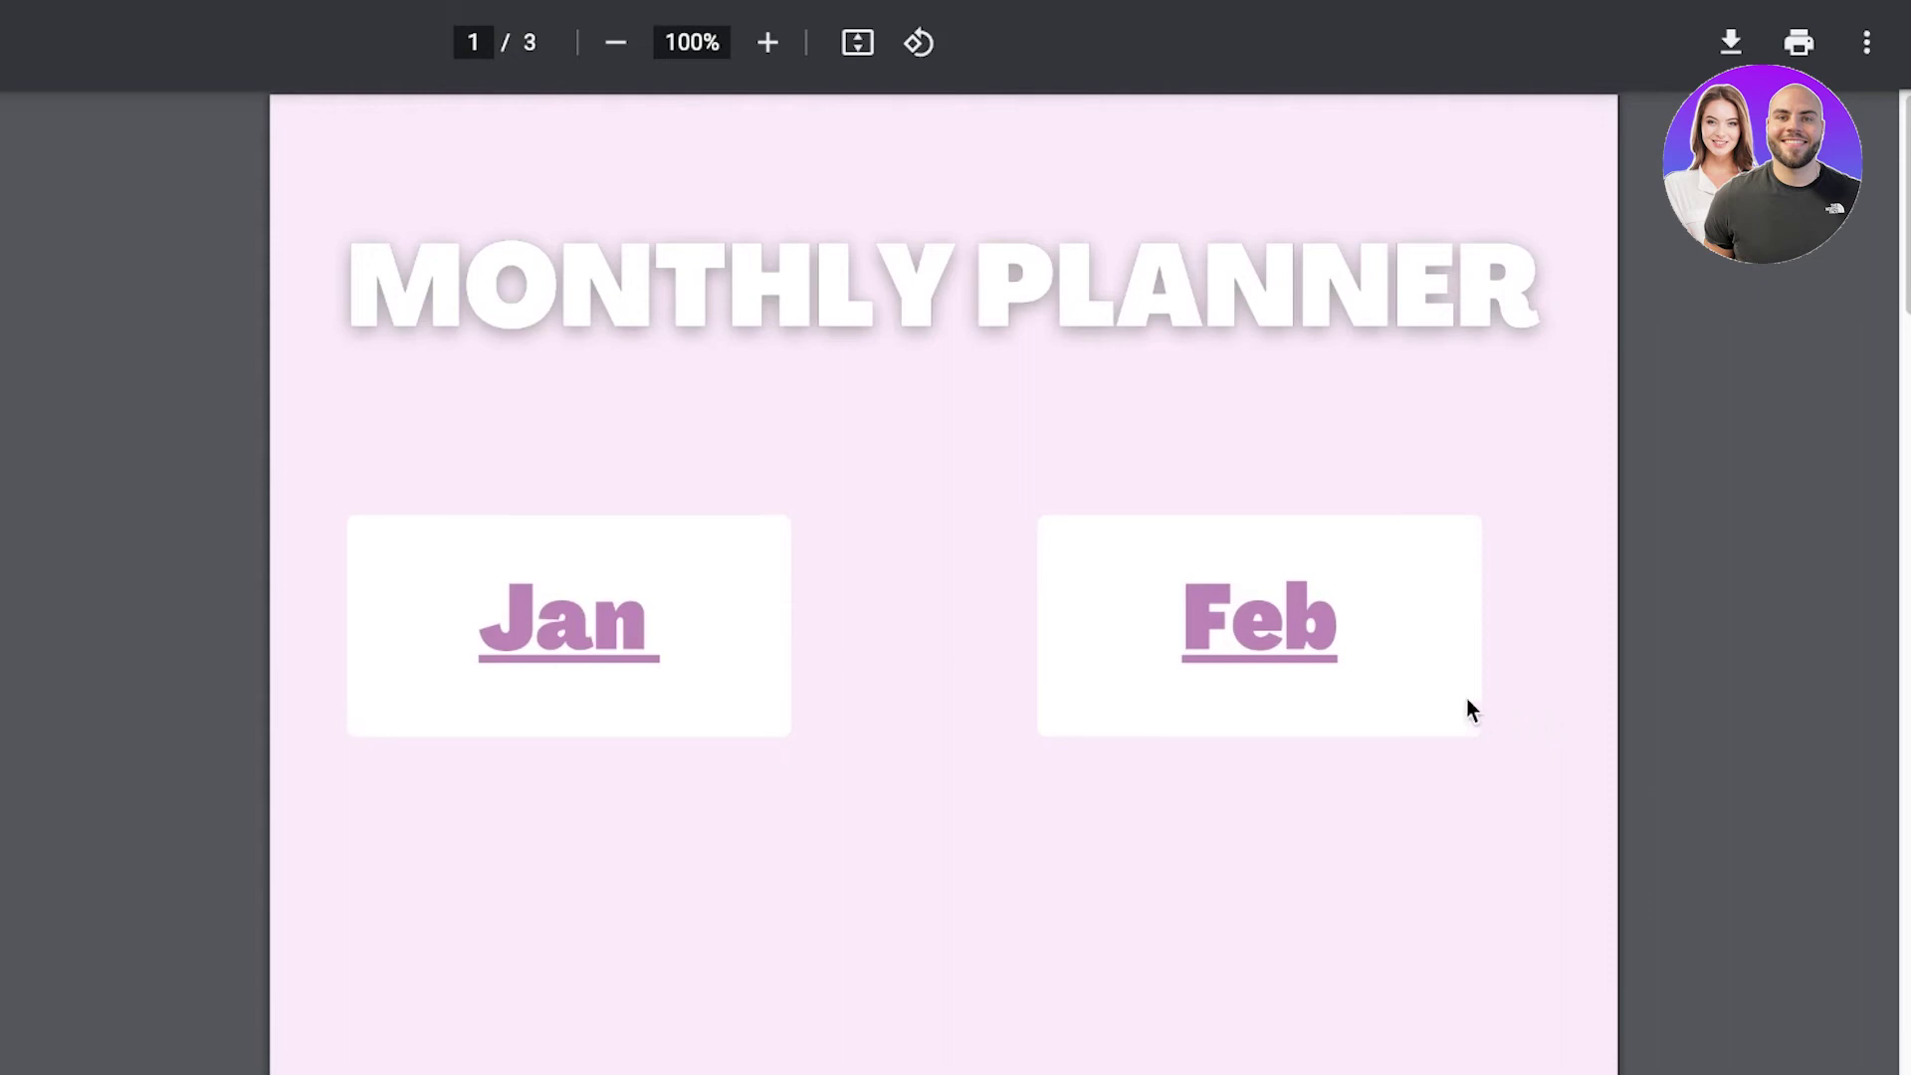
{"action": "left_click", "coordinate": [1262, 629]}
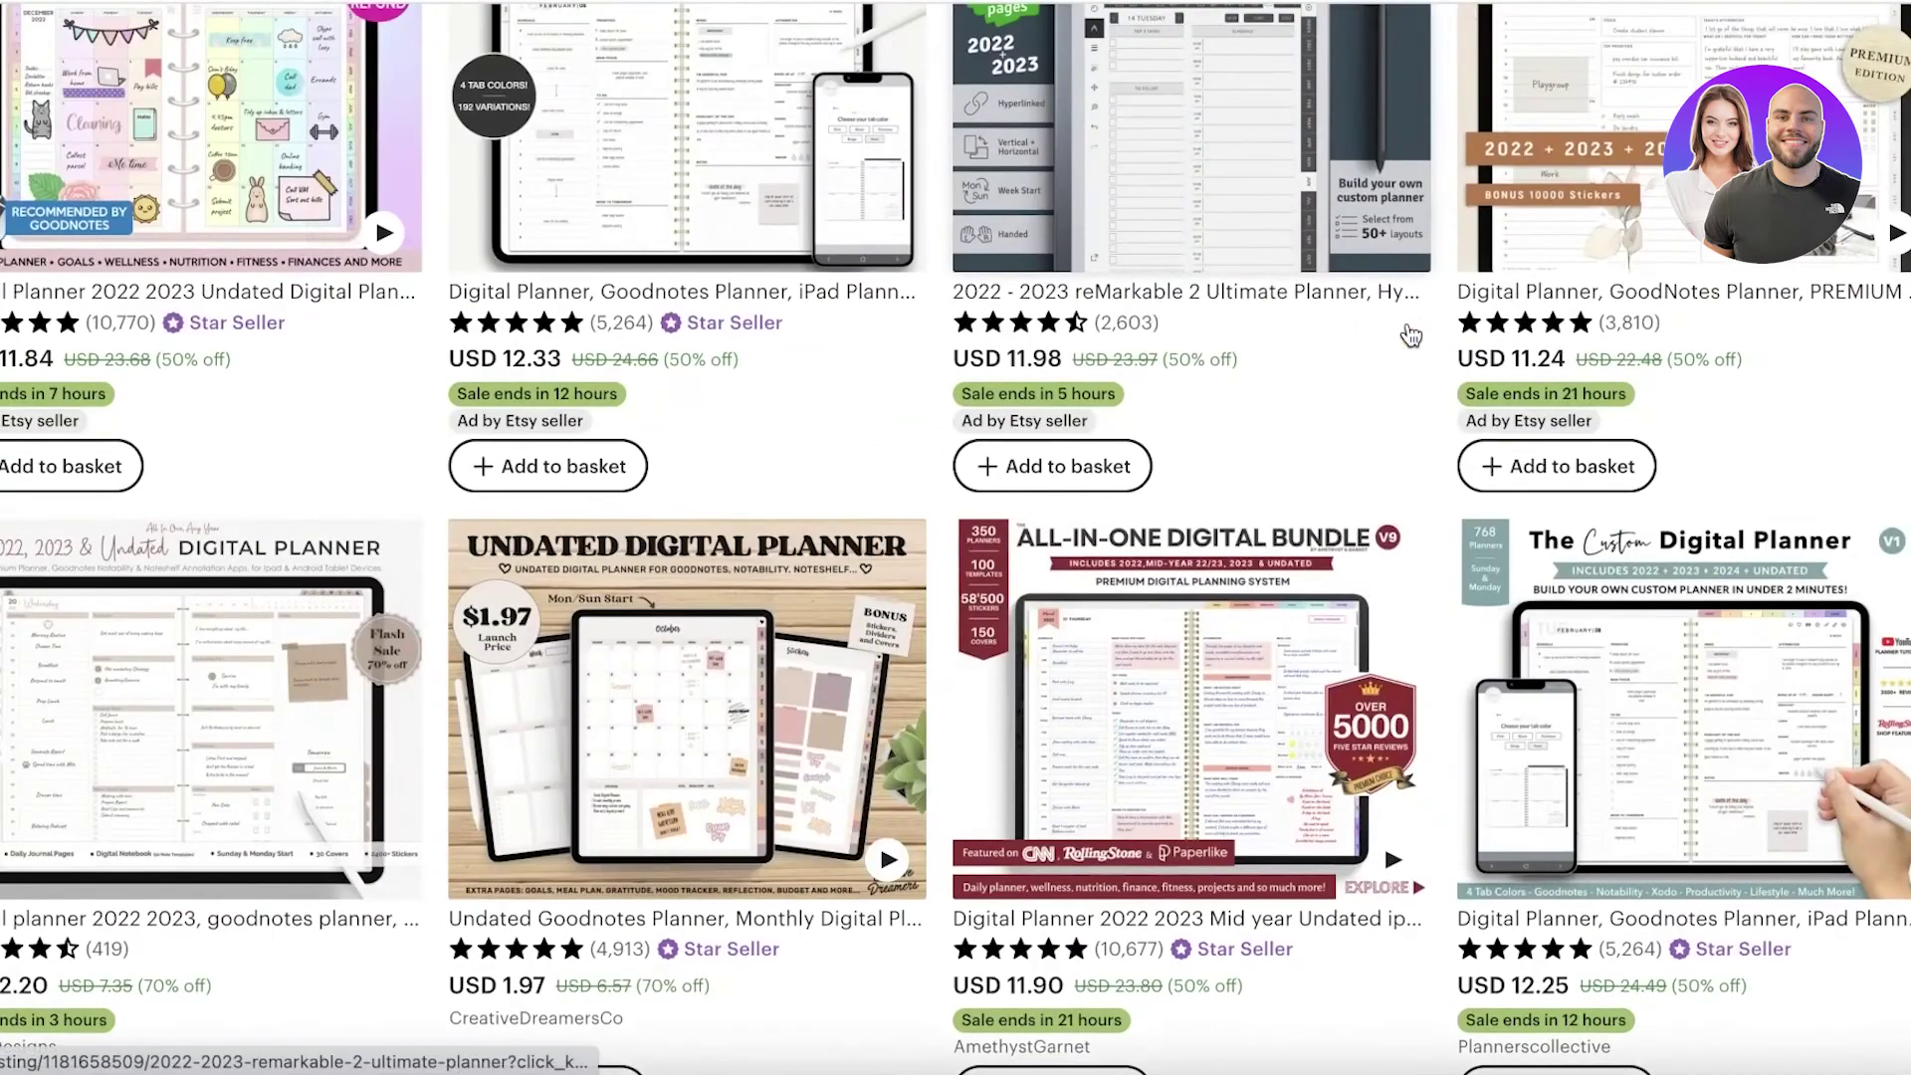
Return from the Etsy planner listings to the Canva design, dismiss the download notice and show the A4 templates.
{"action": "scroll", "coordinate": [1412, 334], "scroll_direction": "up", "scroll_amount": 1}
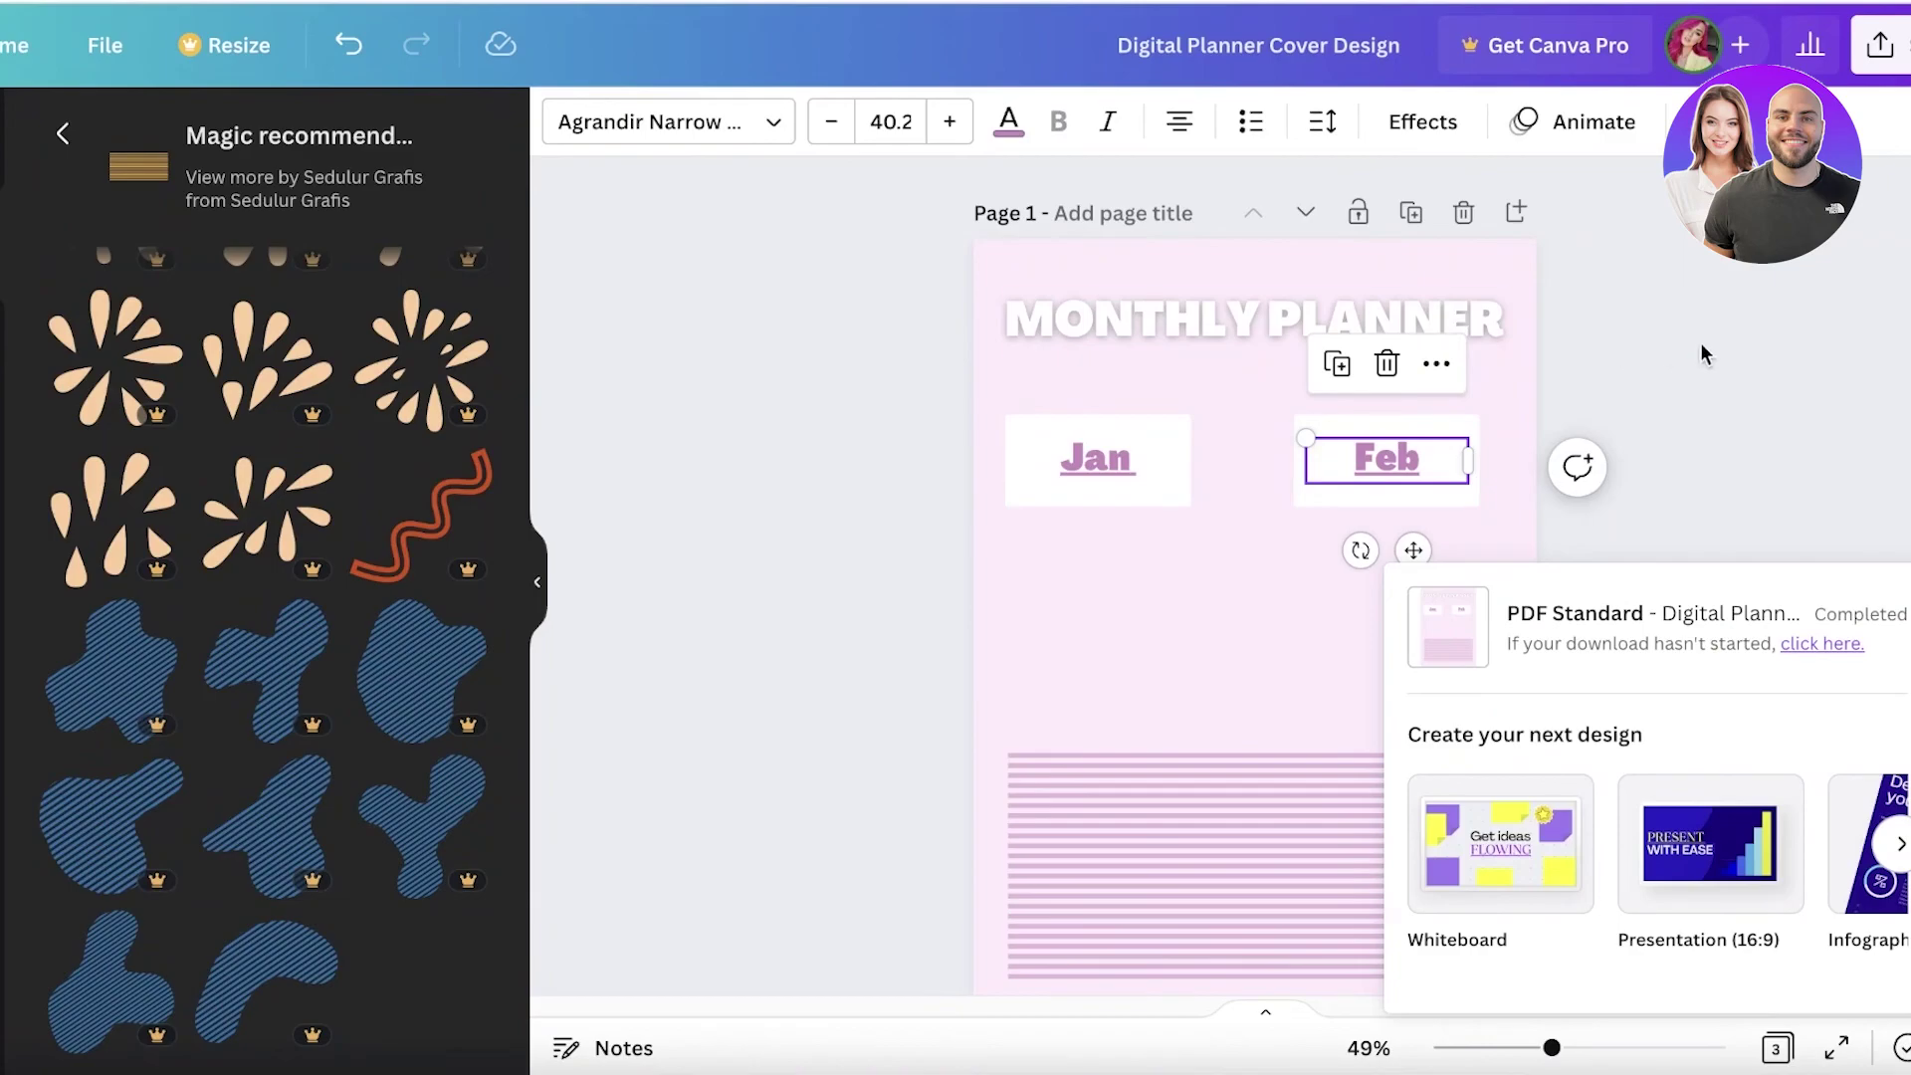
{"action": "left_click", "coordinate": [1698, 345]}
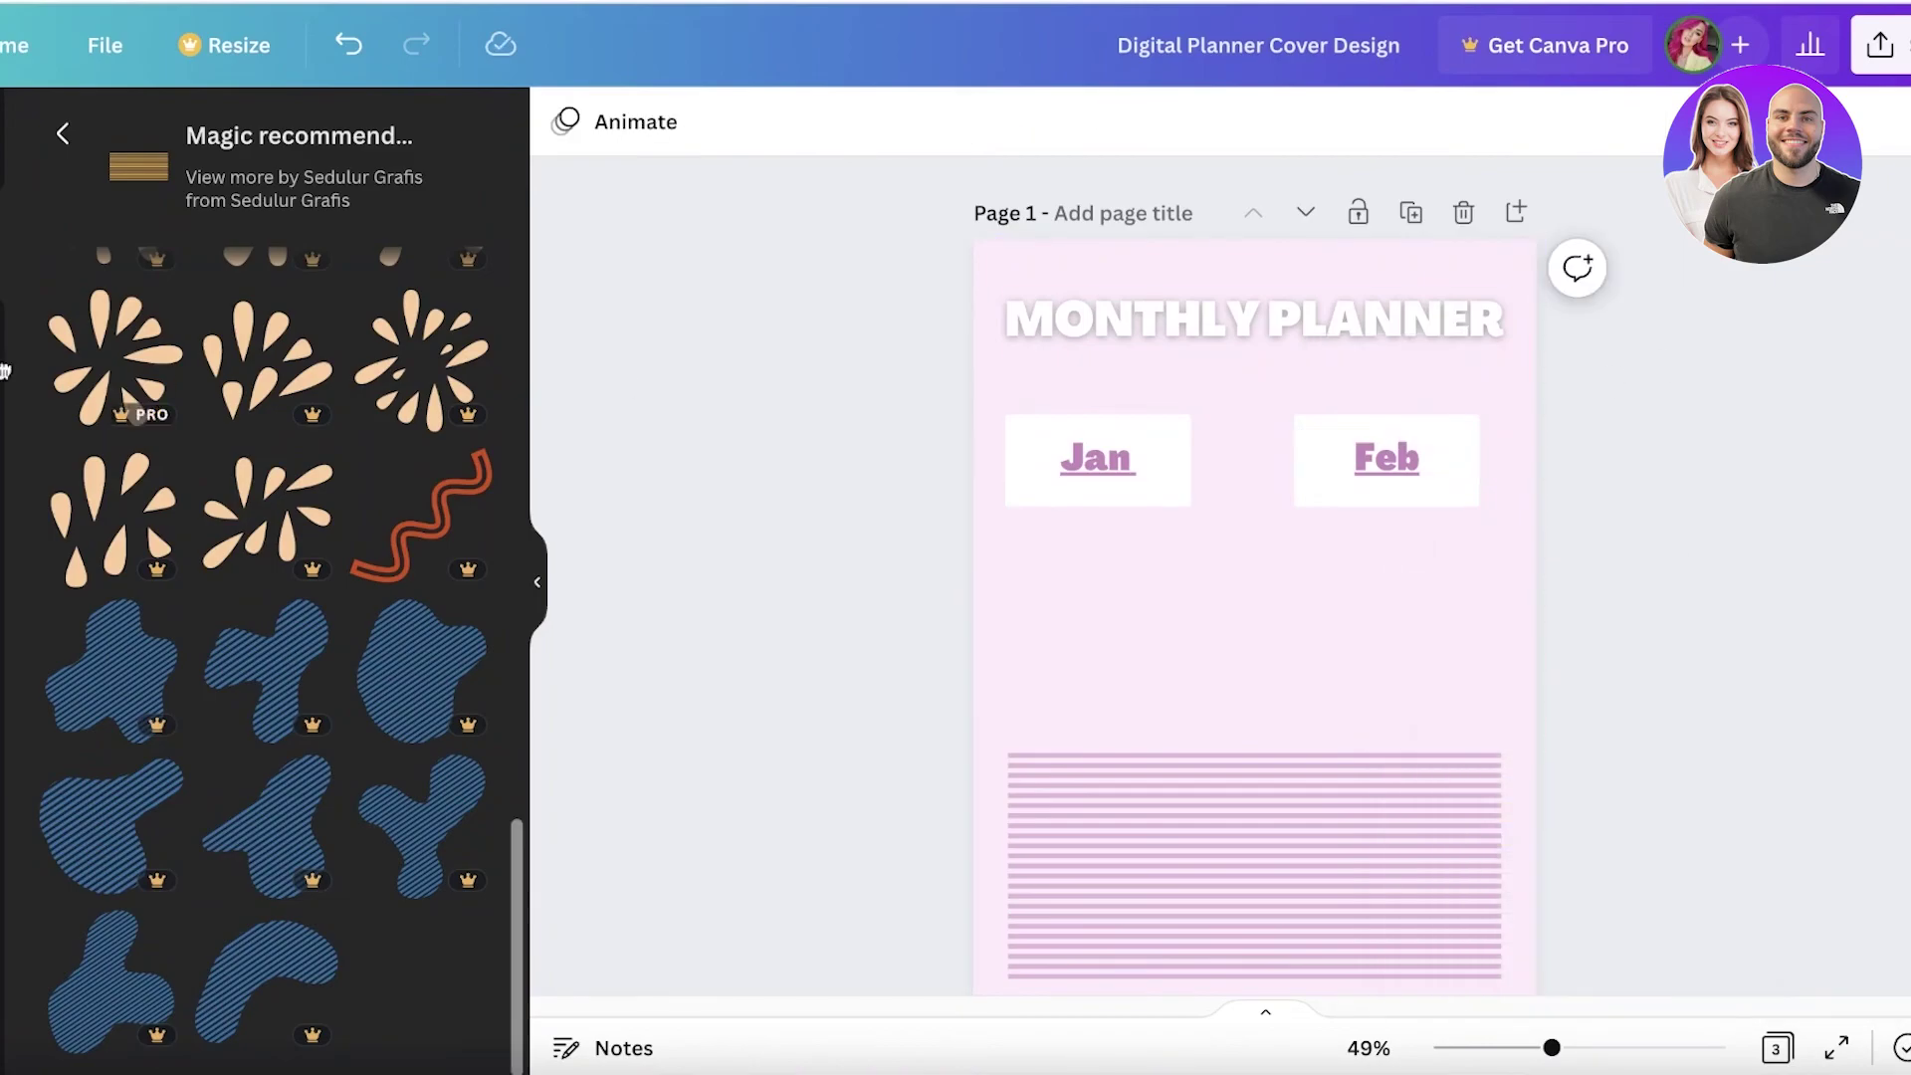
{"action": "left_click", "coordinate": [3, 139]}
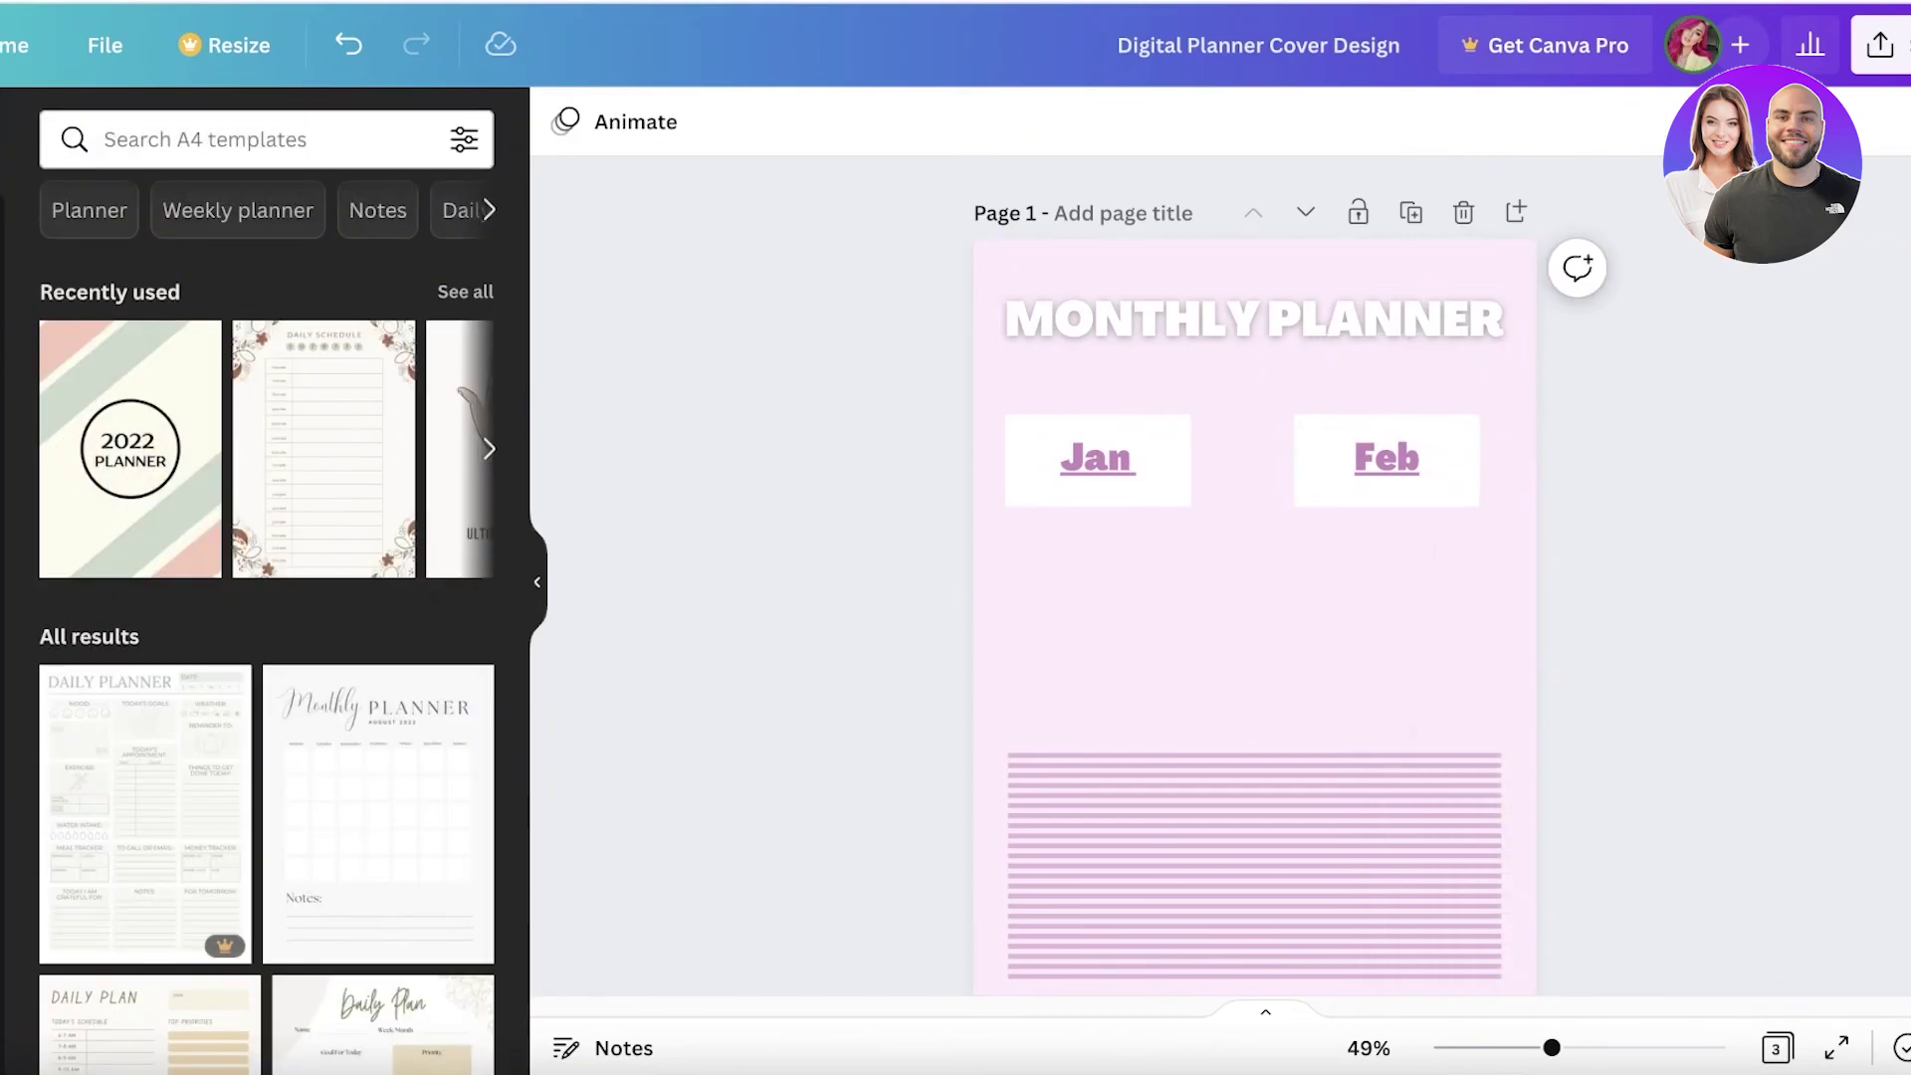